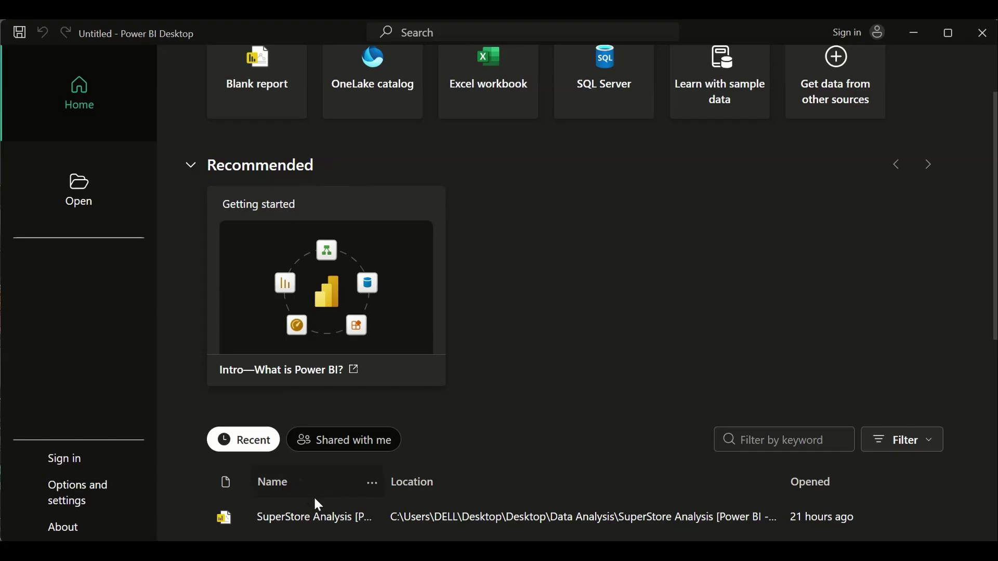
Open the recent SuperStore Analysis report and apply its pending query changes.
click(291, 520)
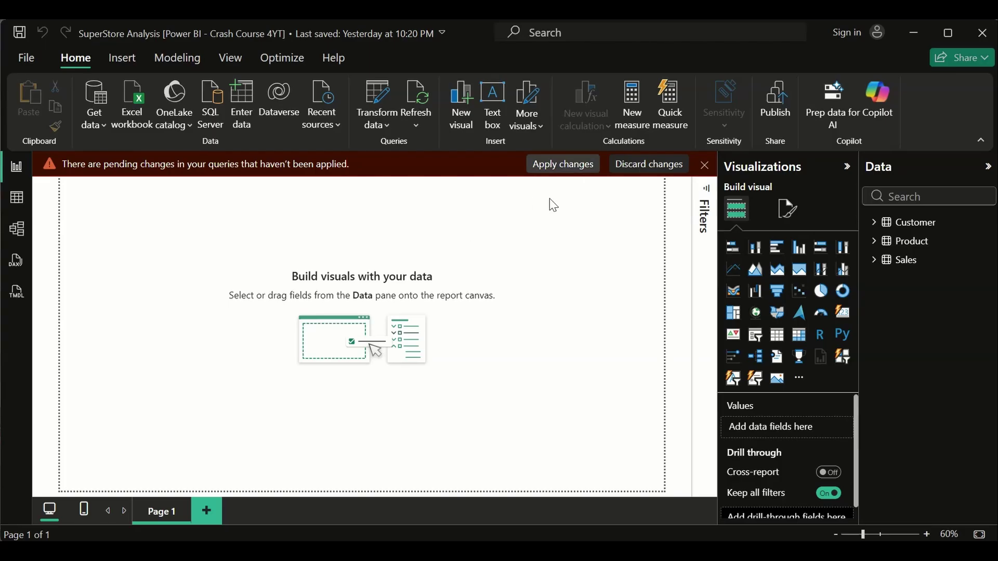
click(572, 168)
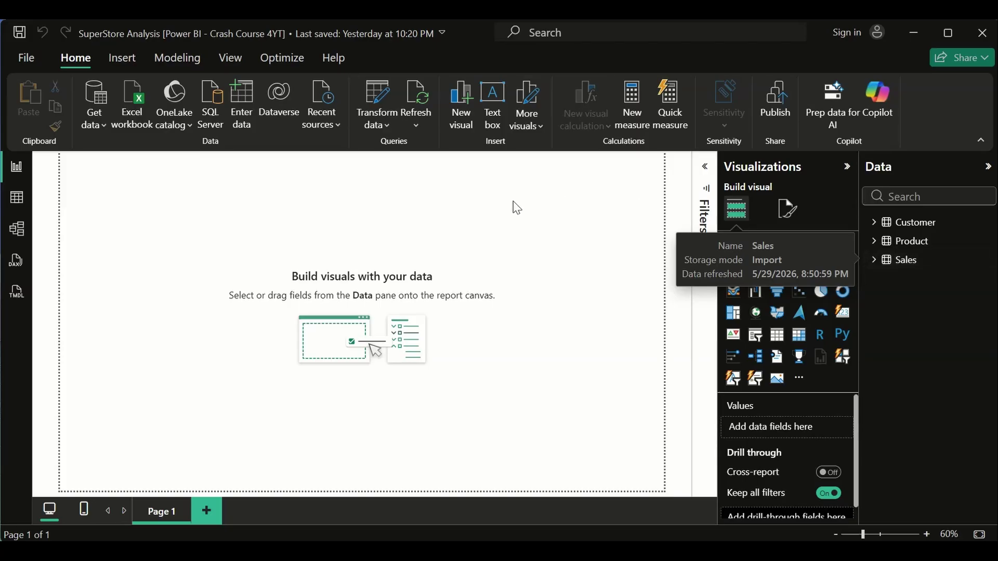
Review the Customer, Product and Sales tables, including the Processing Days and Sales Channel columns of Sales, and return to the report view.
click(18, 205)
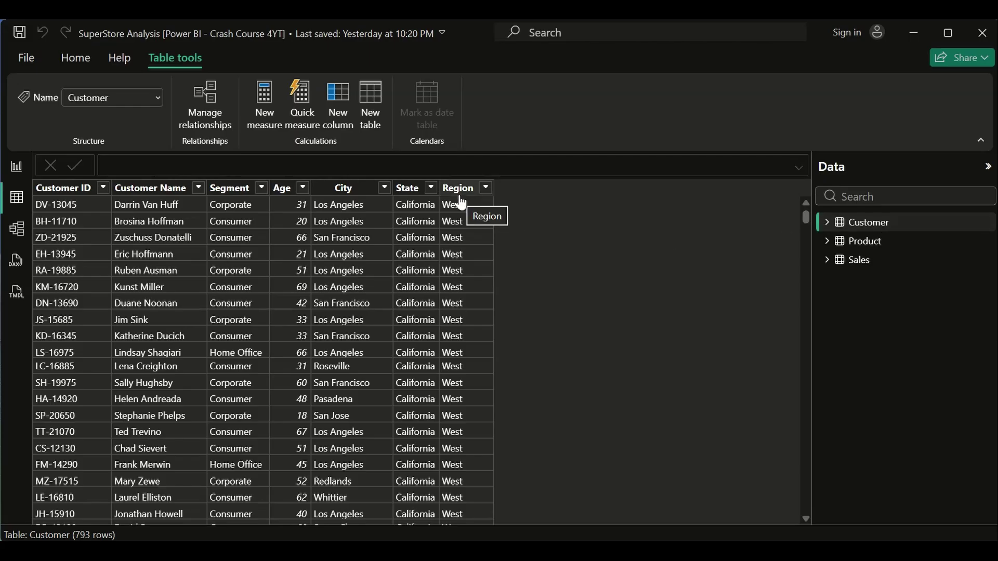
click(902, 243)
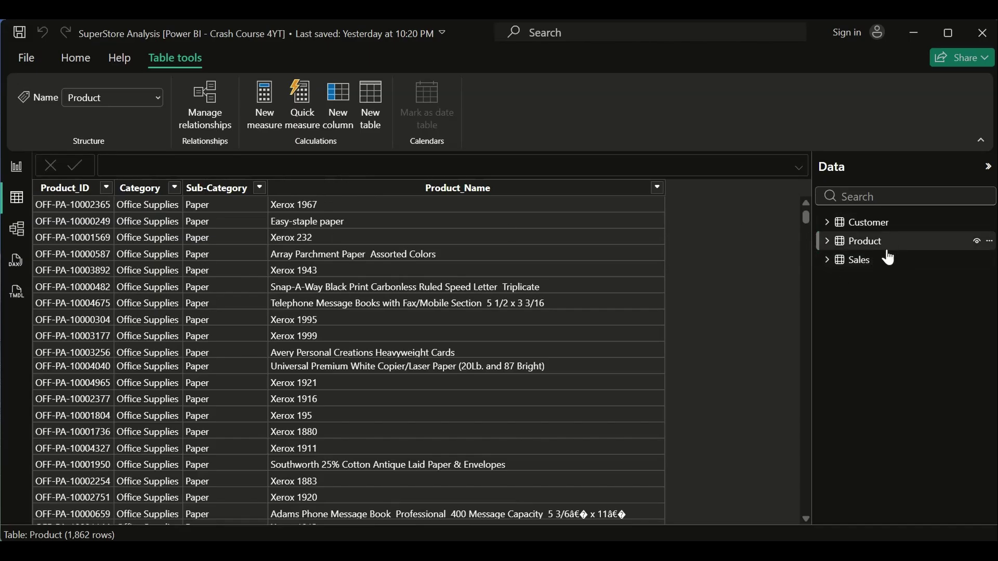
click(875, 262)
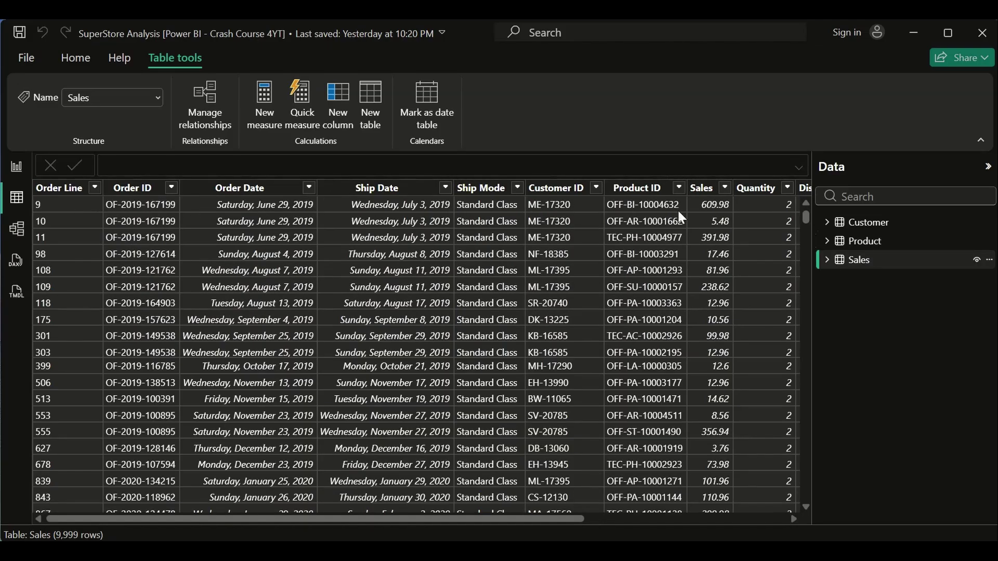
drag(499, 513, 735, 517)
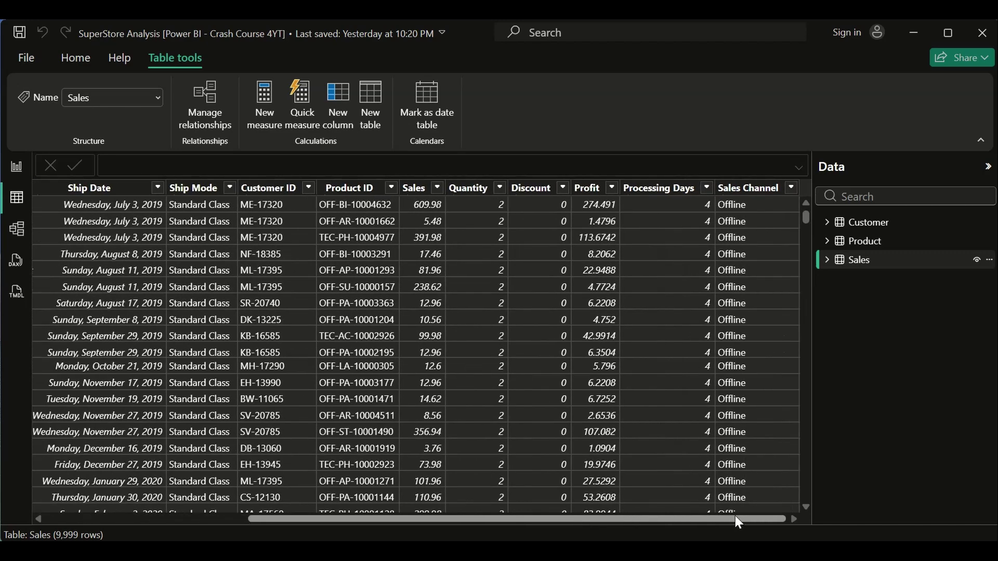
click(659, 190)
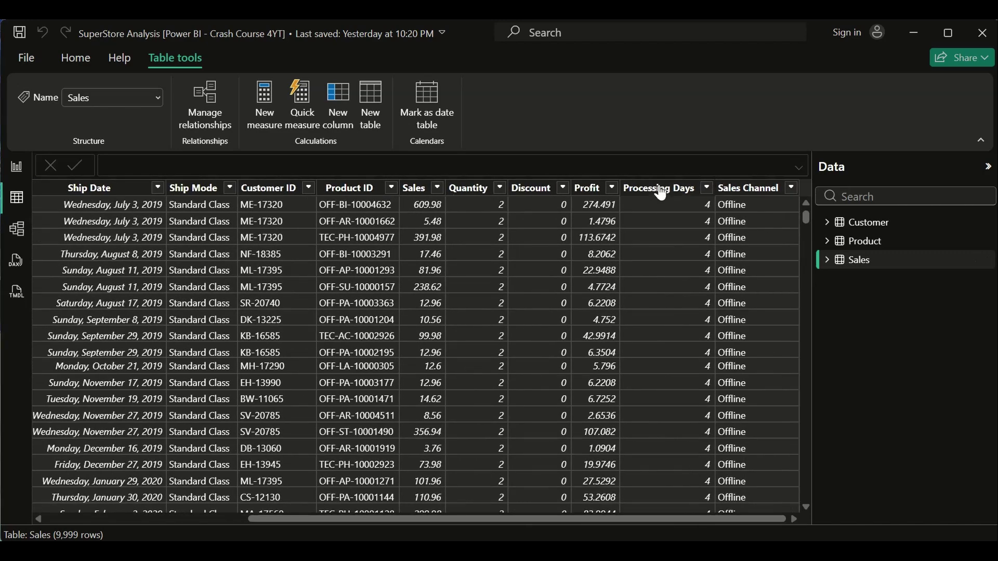
click(765, 192)
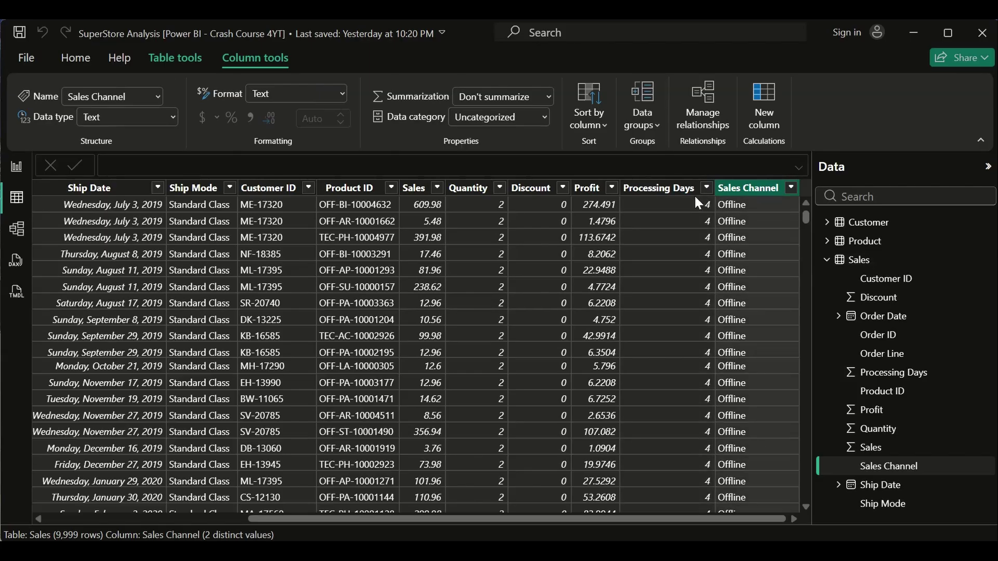
click(679, 197)
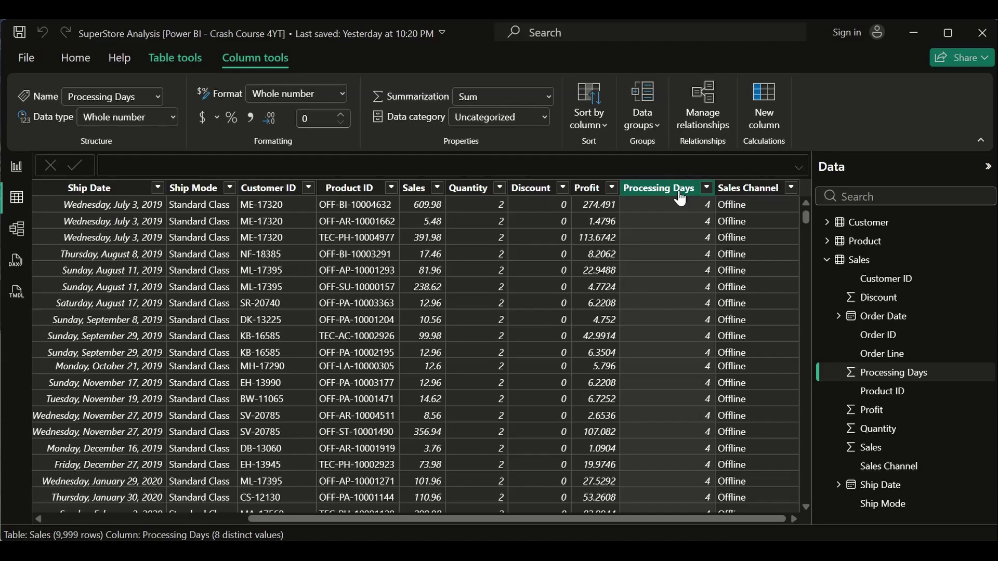
right_click(680, 197)
click(657, 182)
click(758, 190)
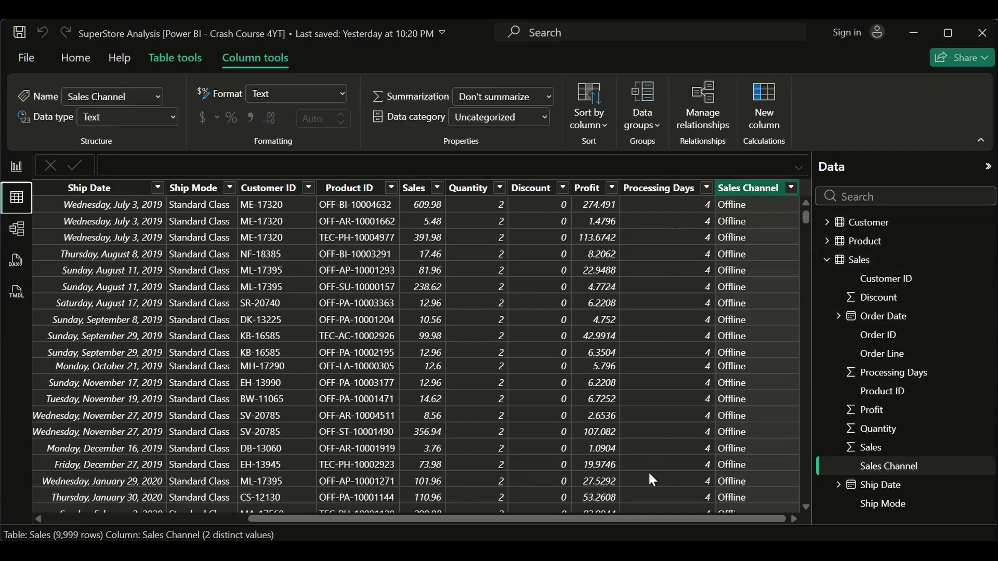
drag(627, 520, 594, 516)
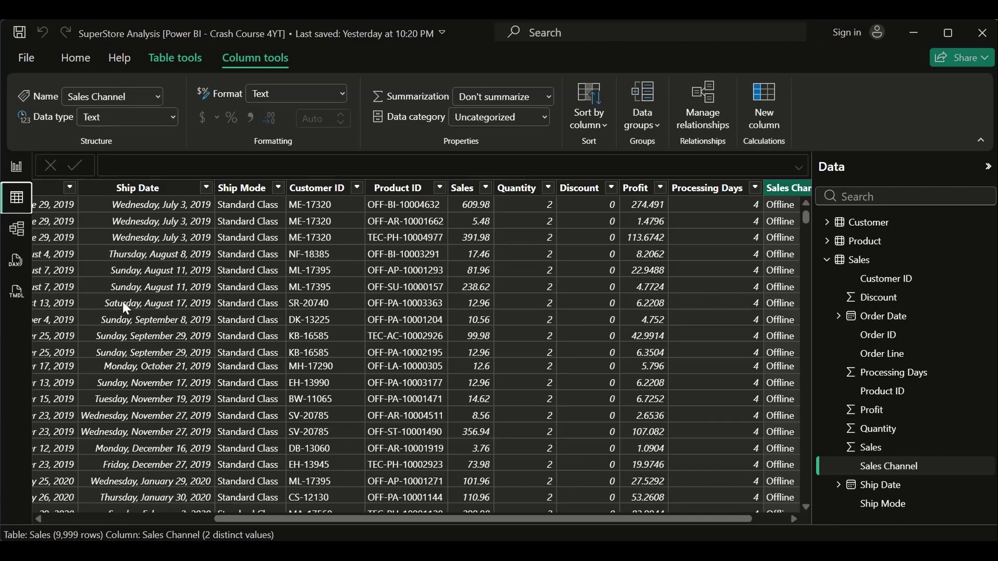
click(16, 166)
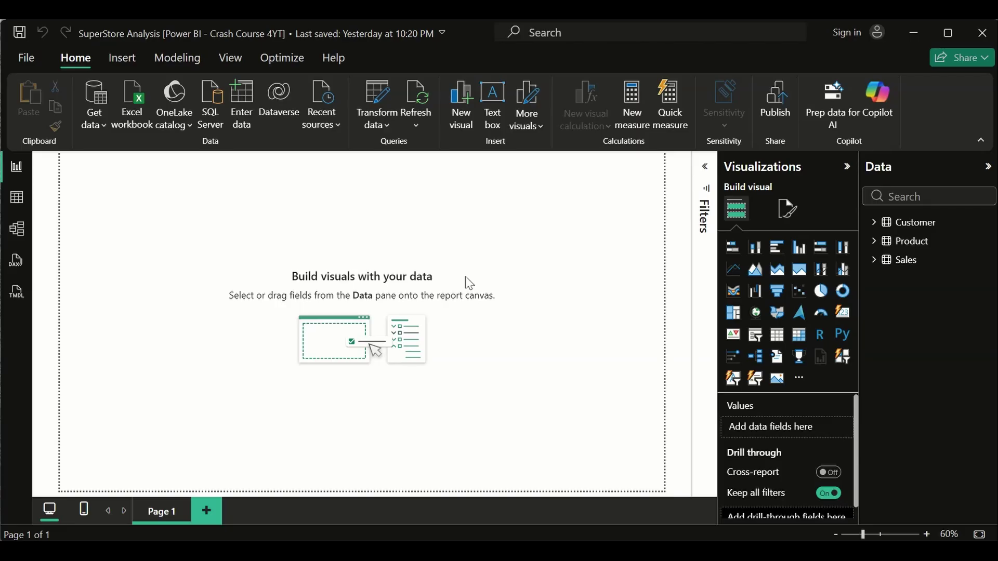
Insert an empty stacked bar chart to inspect its field wells, and delete it from the page.
key(Tab)
click(741, 253)
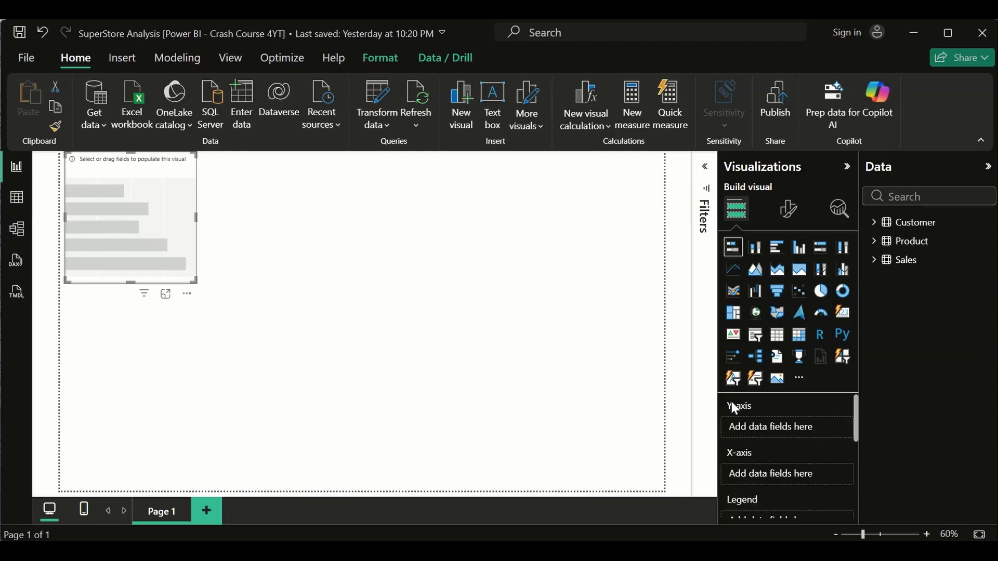
key(Delete)
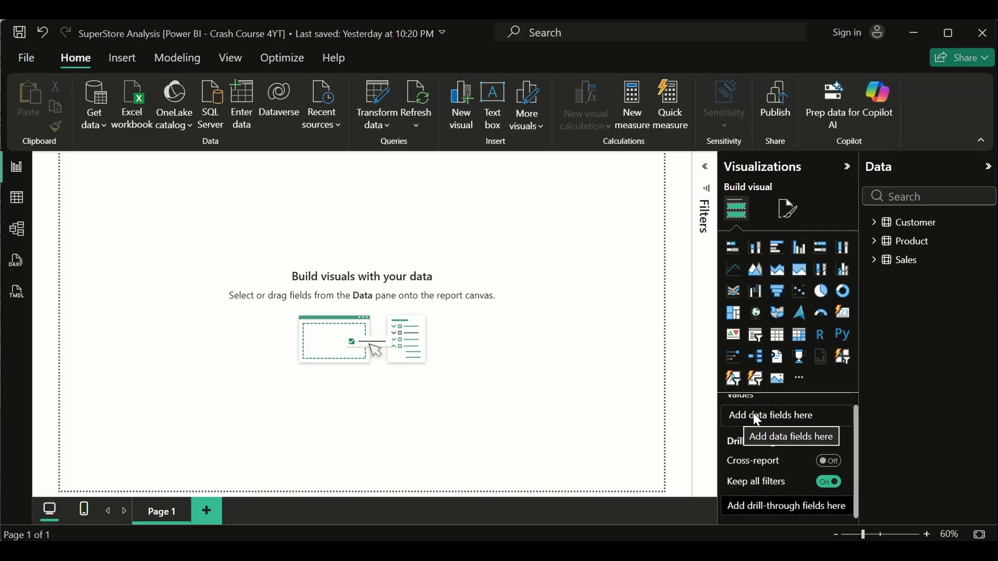
scroll(753, 414, up, 1)
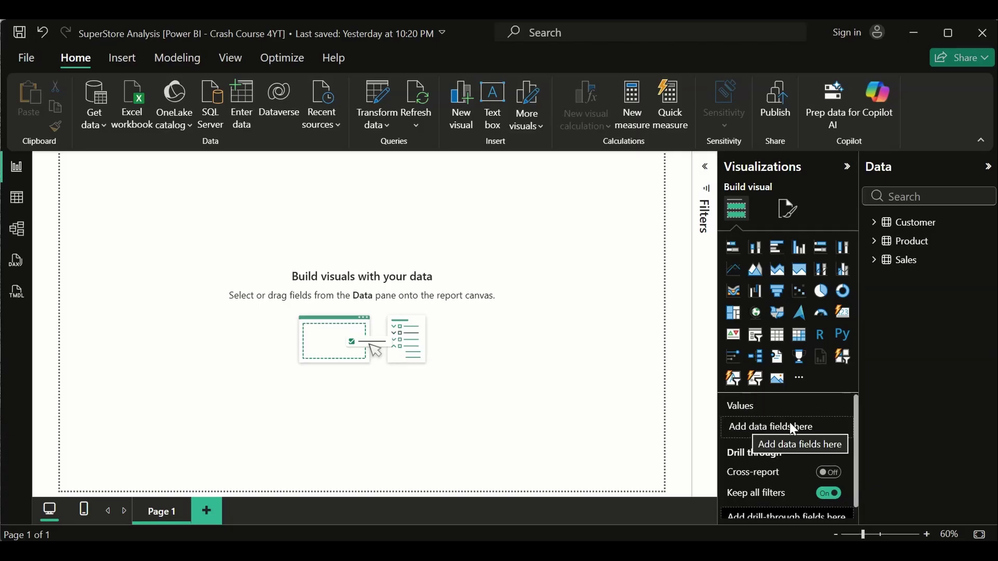
scroll(777, 453, down, 1)
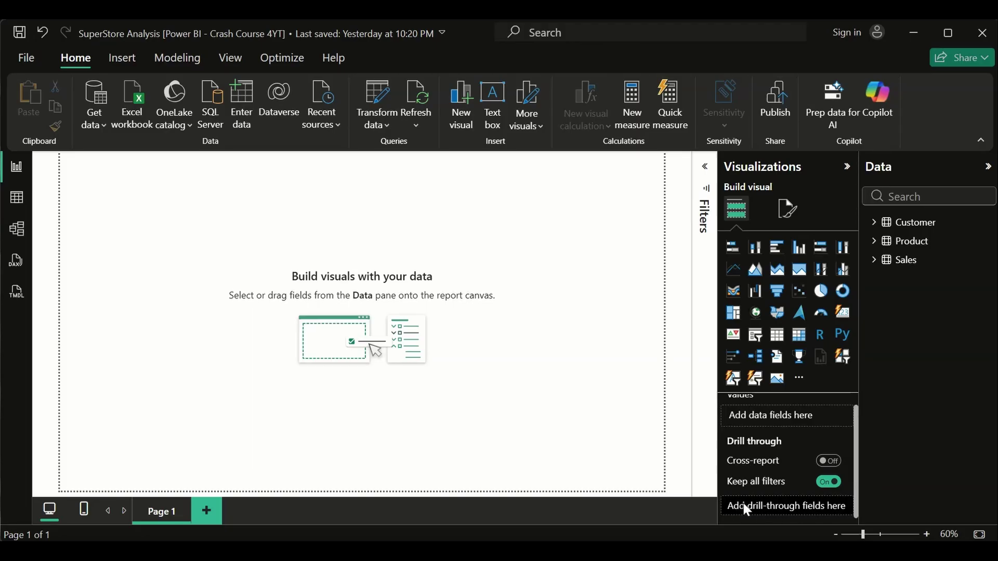
scroll(777, 416, up, 1)
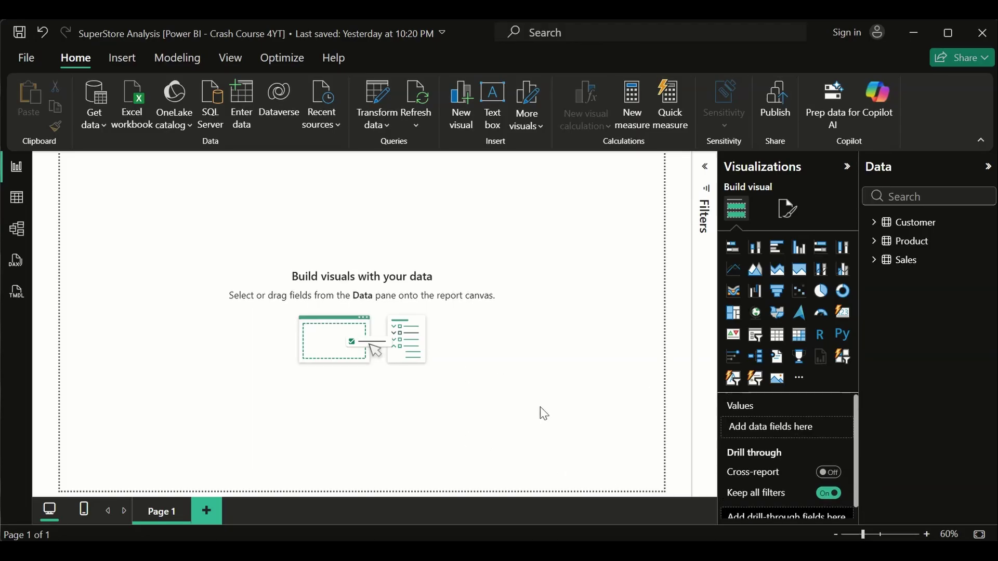
Expand the Customer table to list its fields.
click(875, 223)
click(875, 224)
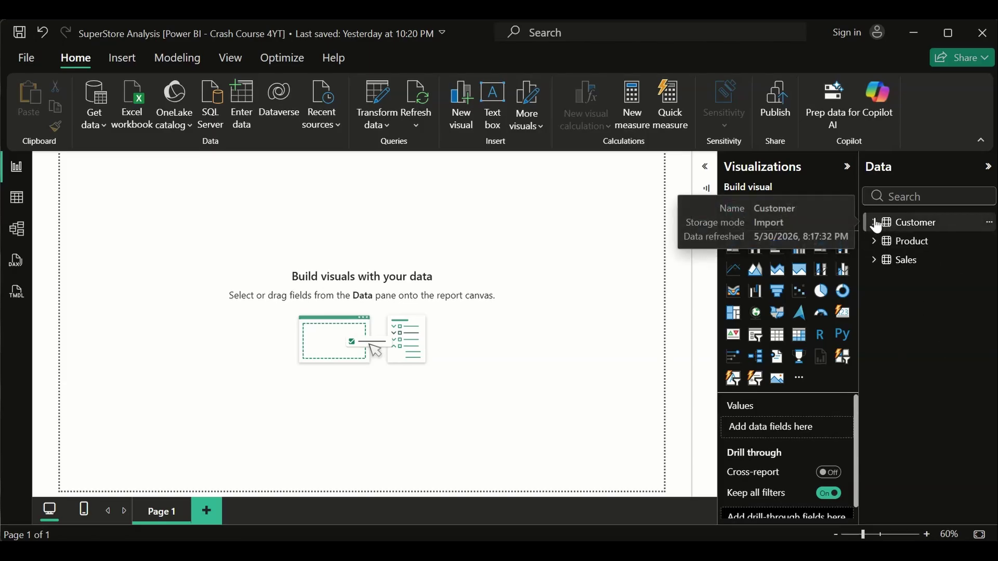
click(875, 224)
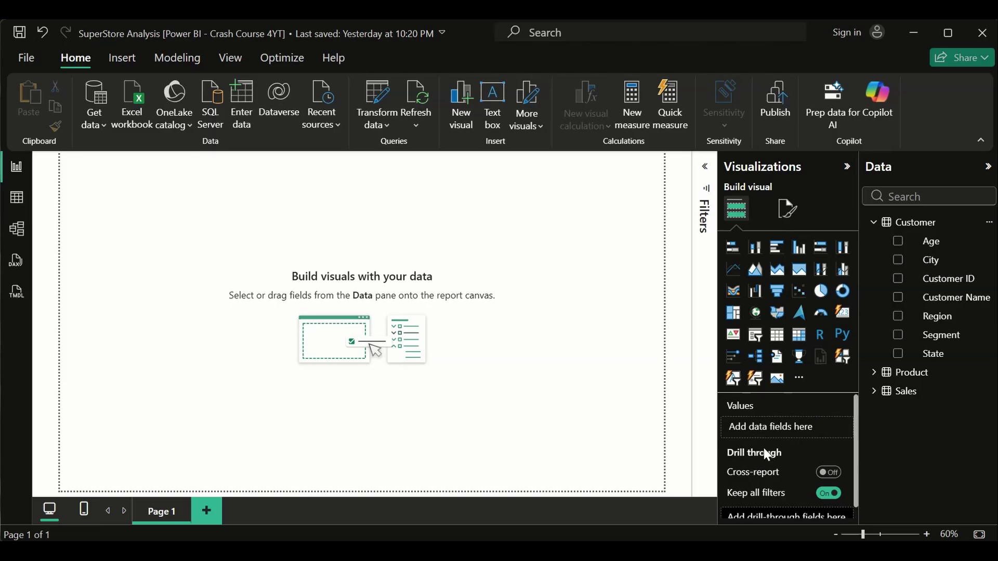
Insert an empty stacked bar chart, change it to a stacked column chart and inspect the field wells of both.
click(732, 248)
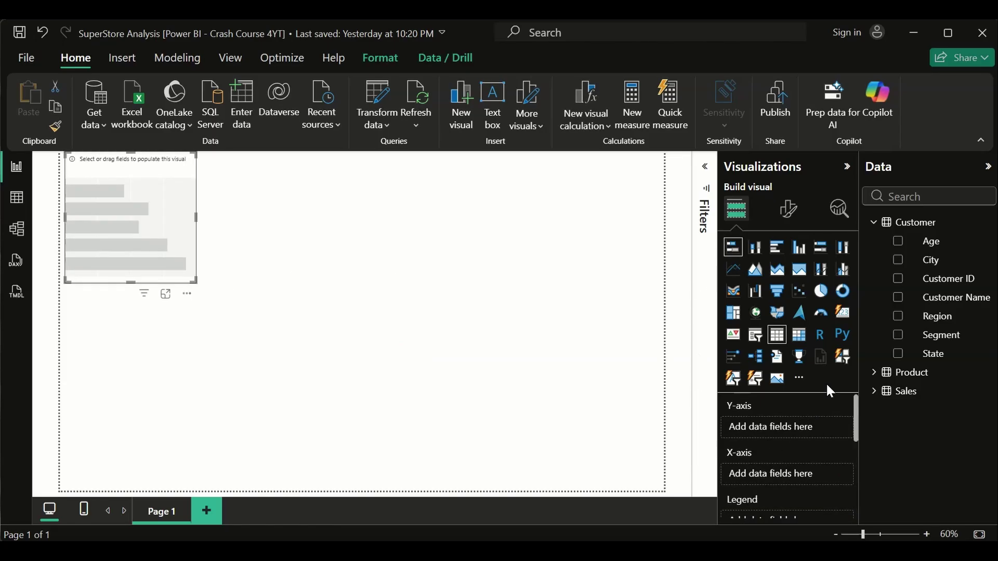
scroll(738, 480, down, 3)
scroll(738, 479, up, 3)
click(757, 250)
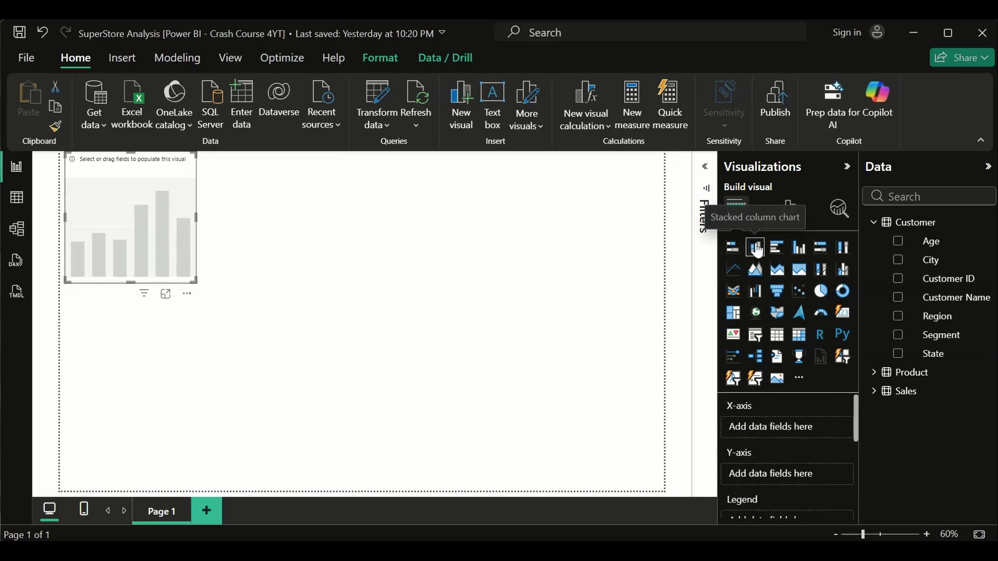
scroll(751, 460, down, 5)
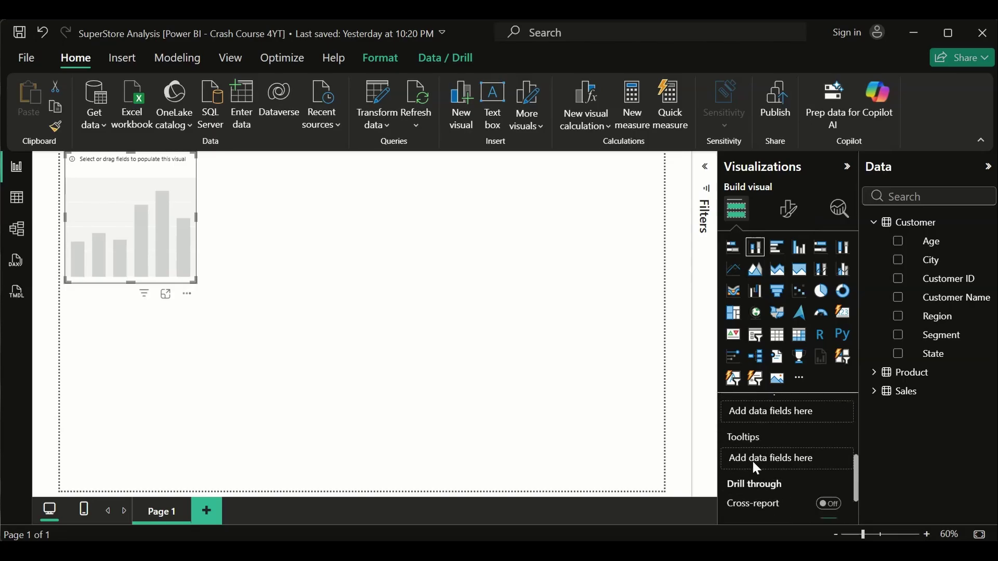
scroll(756, 452, up, 5)
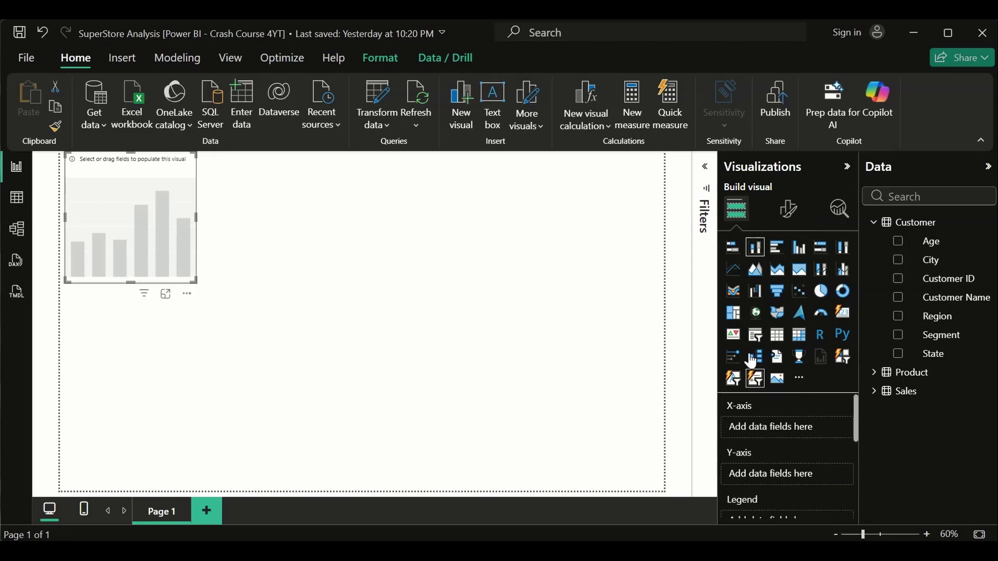
Switch the empty visual through clustered bar, 100% stacked area, pie, funnel, area, waterfall, ribbon and stacked bar types, and delete it.
click(778, 249)
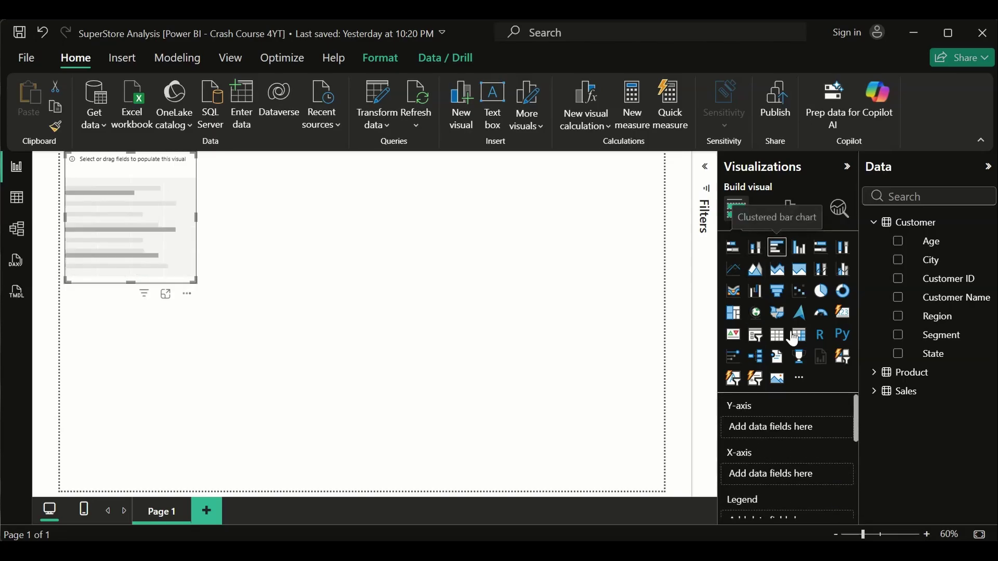
click(799, 269)
scroll(773, 461, down, 5)
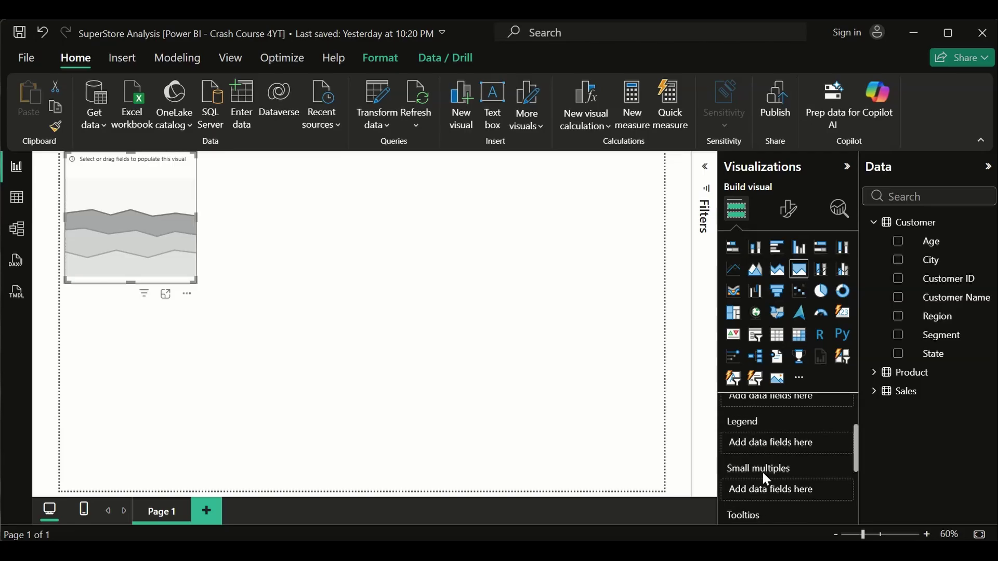
click(821, 291)
scroll(780, 461, up, 5)
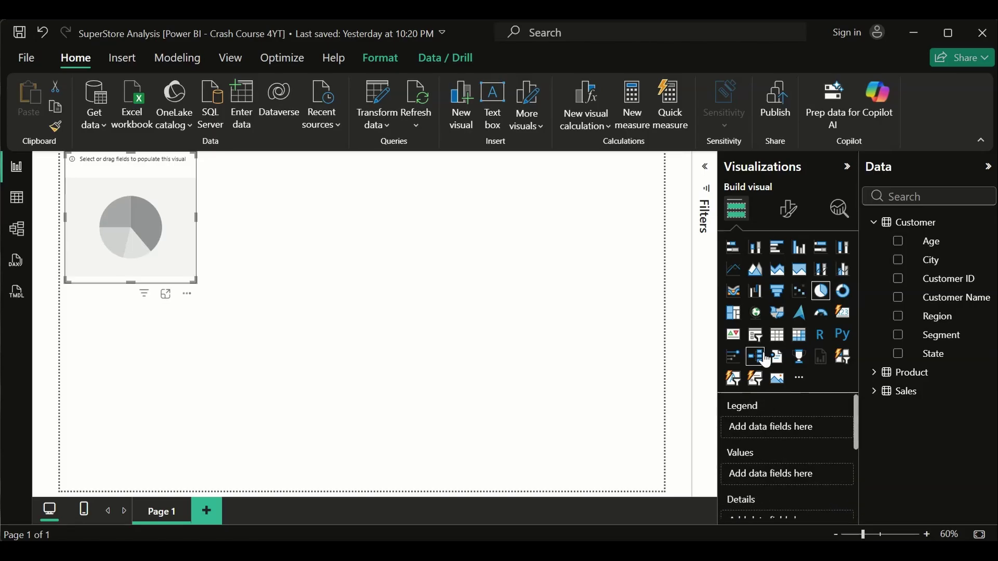
click(779, 293)
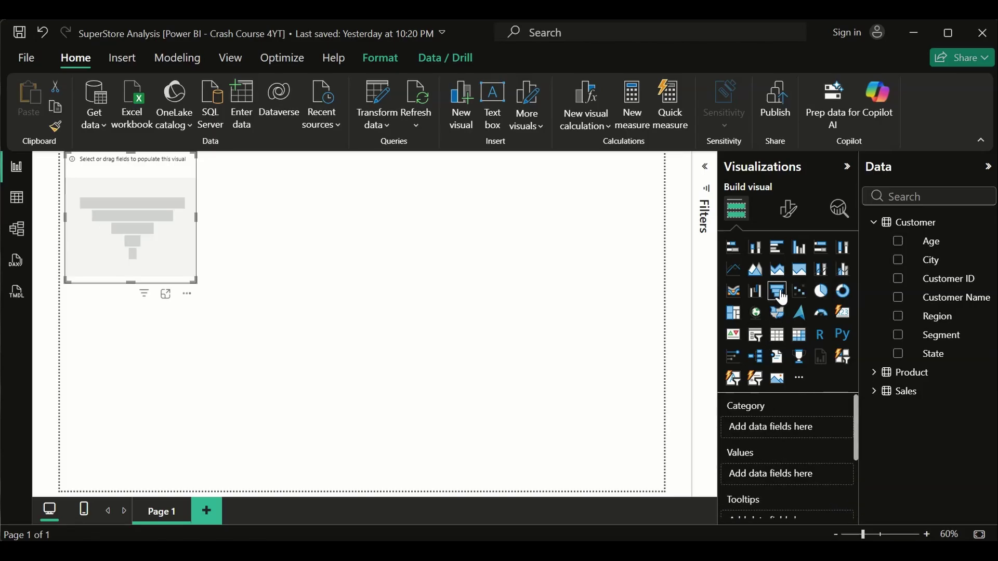
click(756, 275)
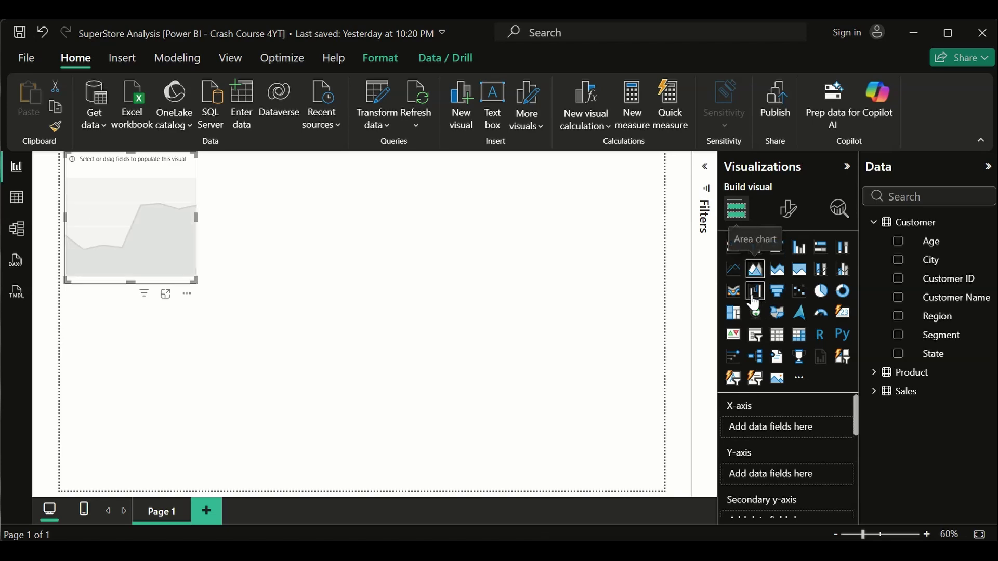
click(755, 293)
click(735, 294)
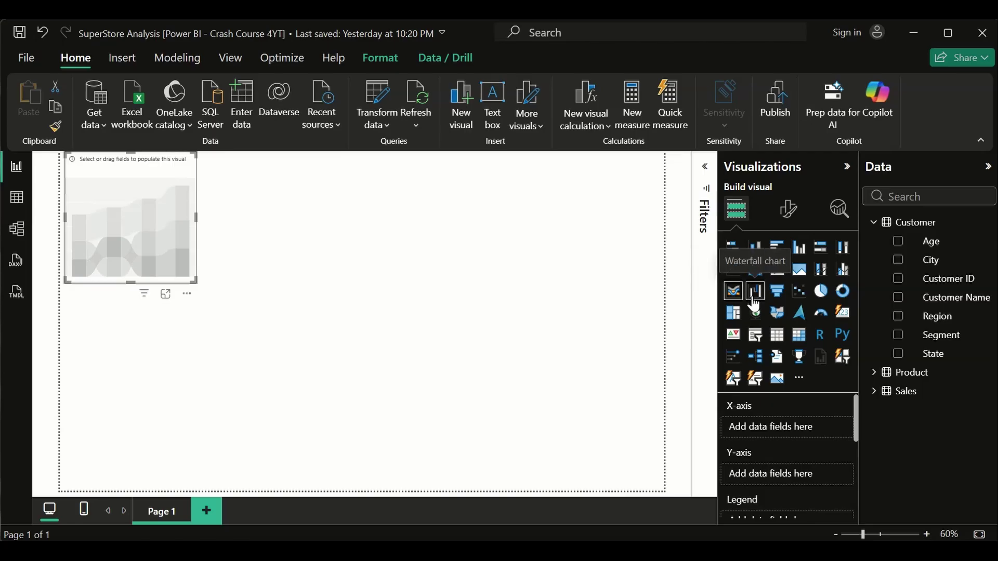
click(733, 248)
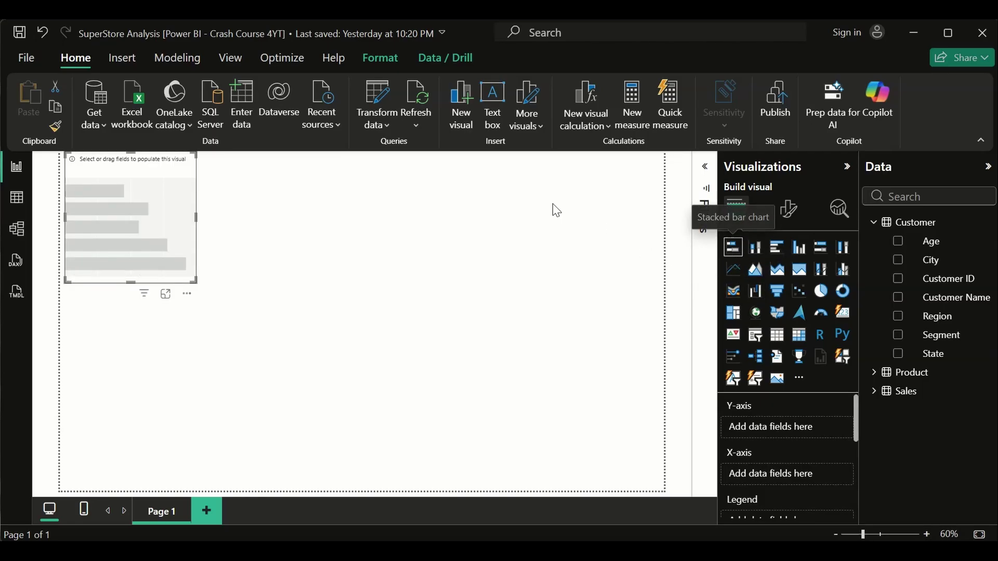
key(Delete)
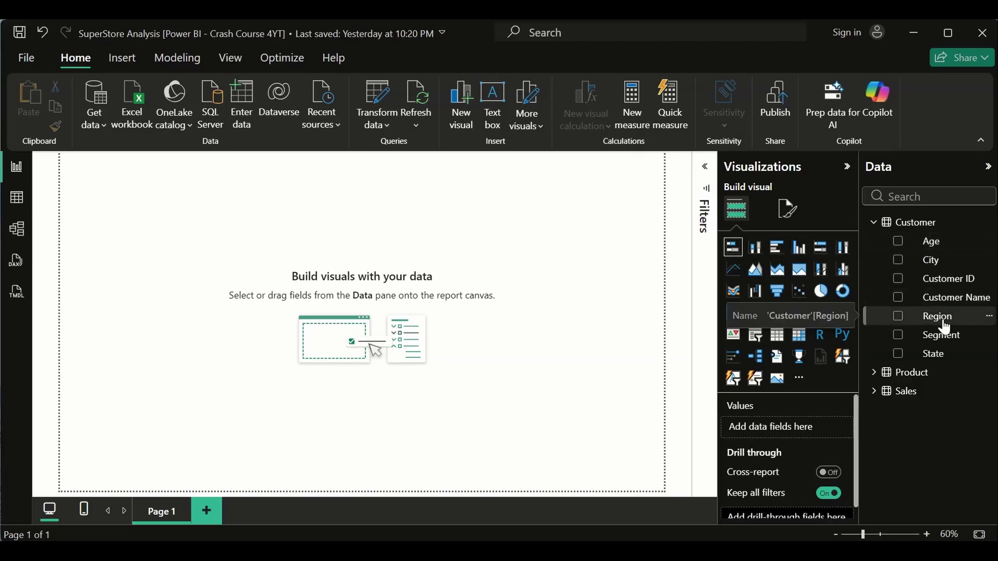
Add a table visual of the Customer Region field, size it closely around its rows and place it near the middle of the canvas.
click(898, 317)
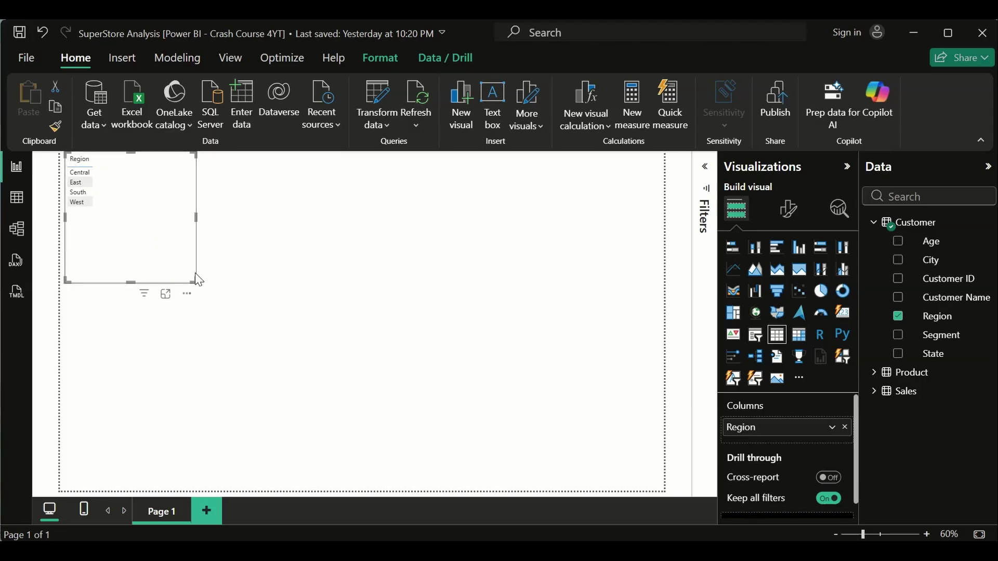
drag(195, 279, 482, 454)
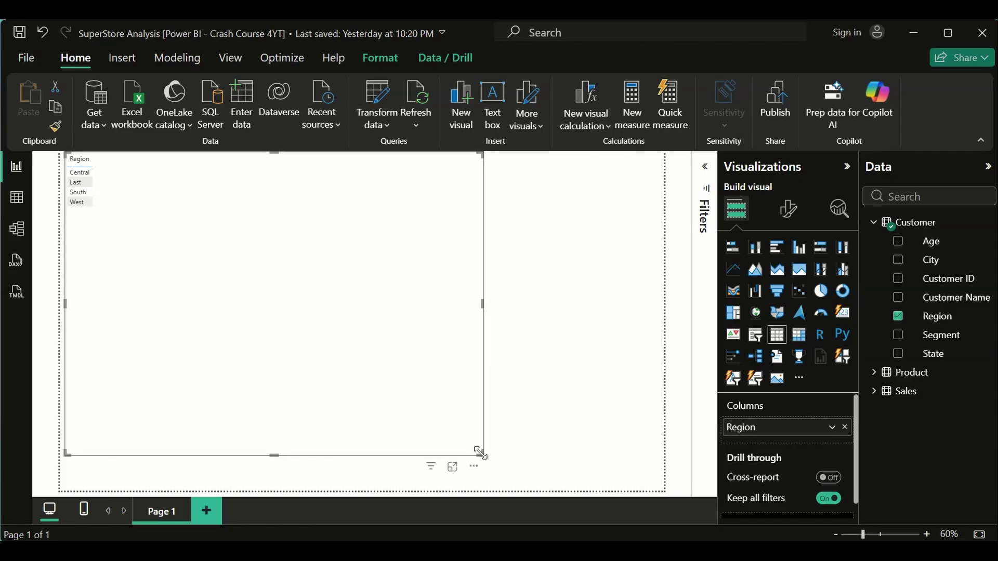
drag(477, 450, 356, 309)
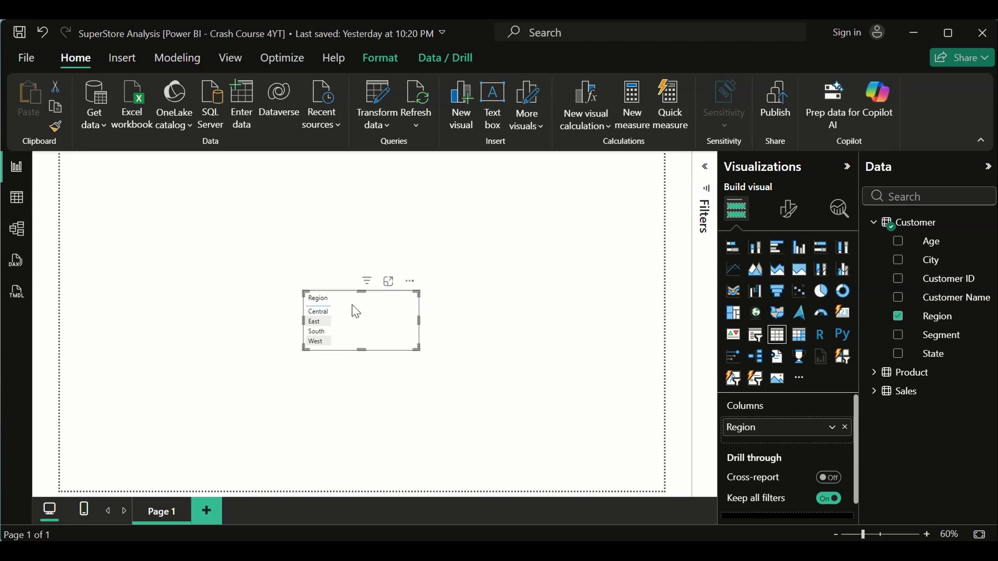
click(318, 311)
scroll(330, 327, up, 3)
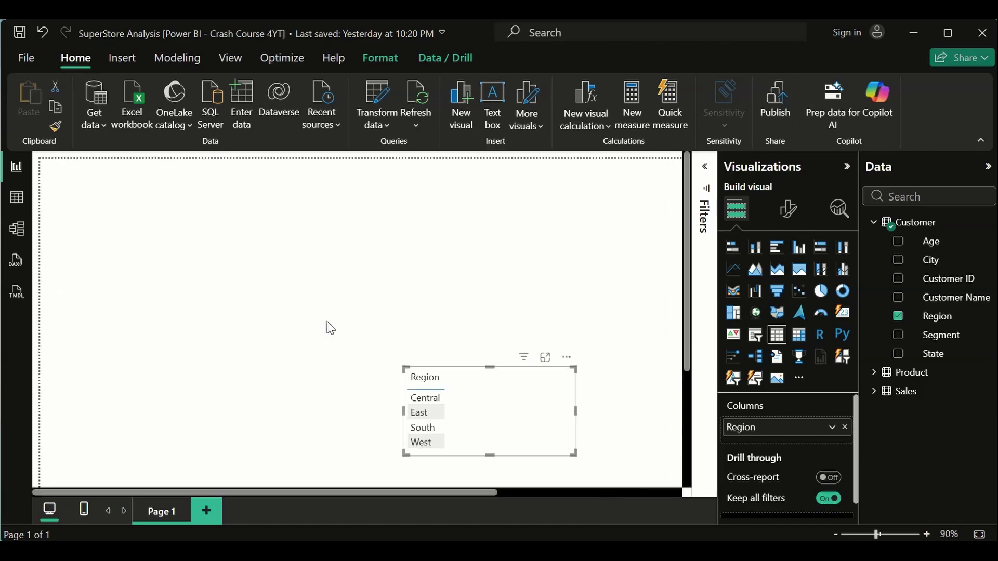
Add the Customer Name field to the table that lists the regions.
scroll(408, 338, down, 3)
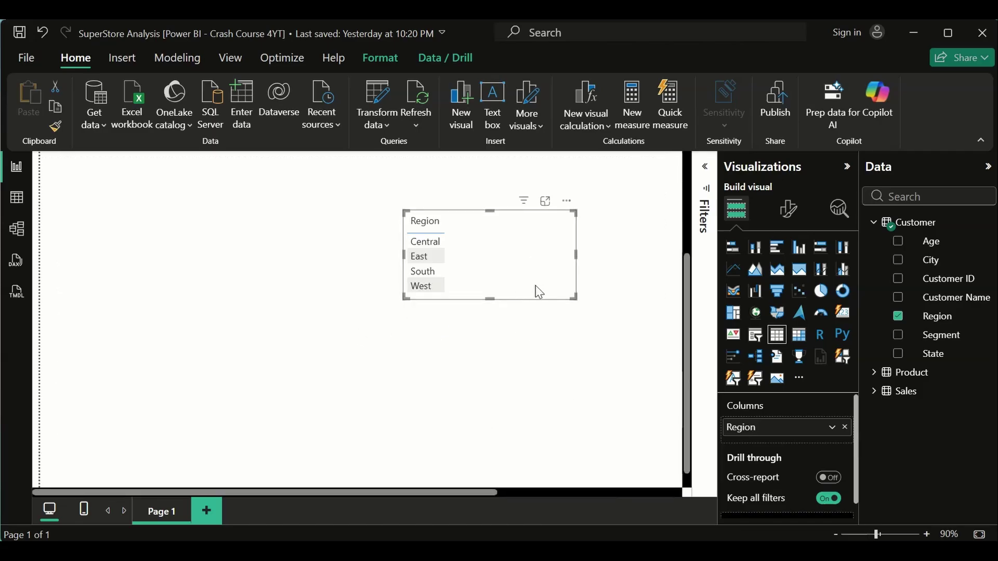
click(541, 486)
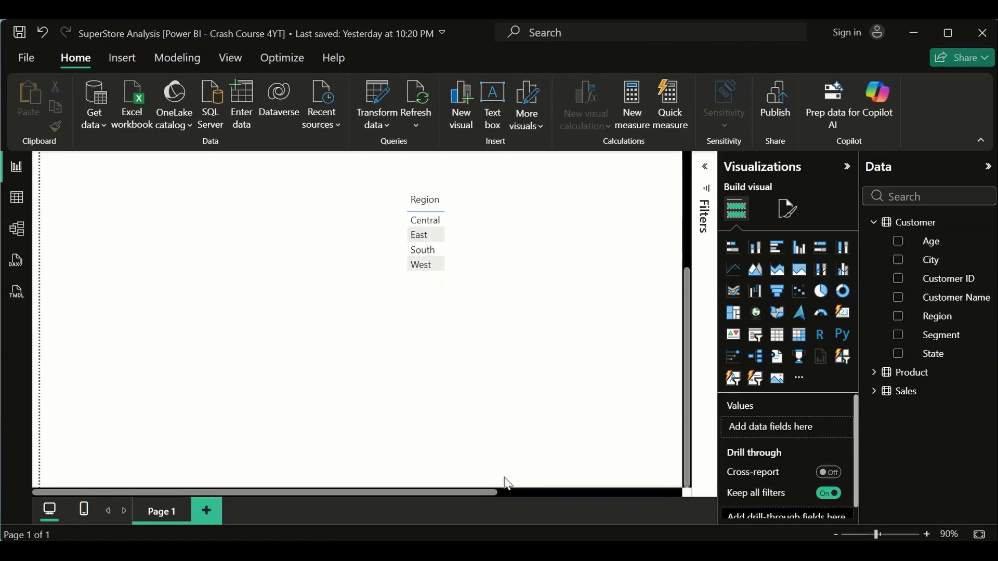
drag(477, 492, 641, 514)
click(218, 207)
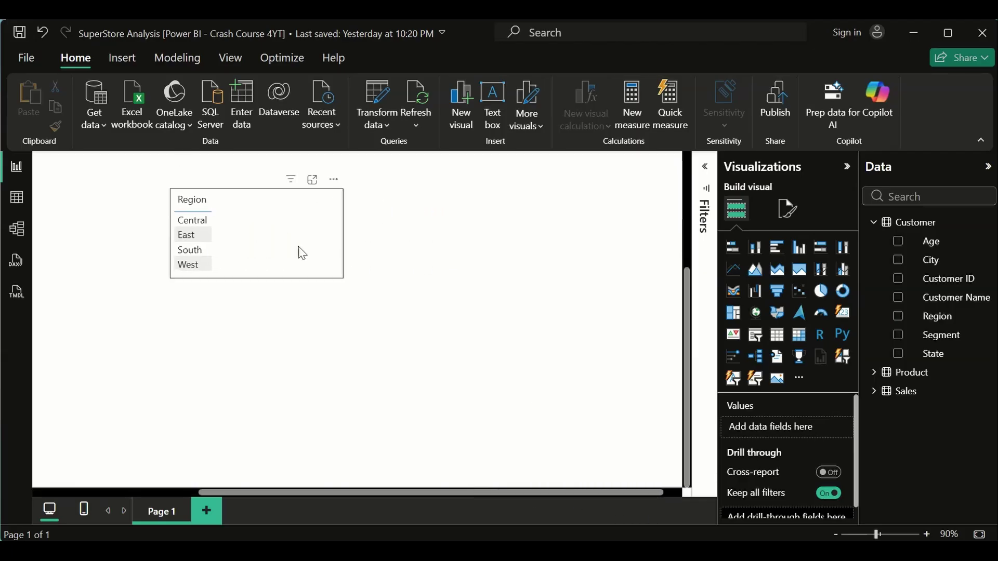
scroll(318, 247, up, 1)
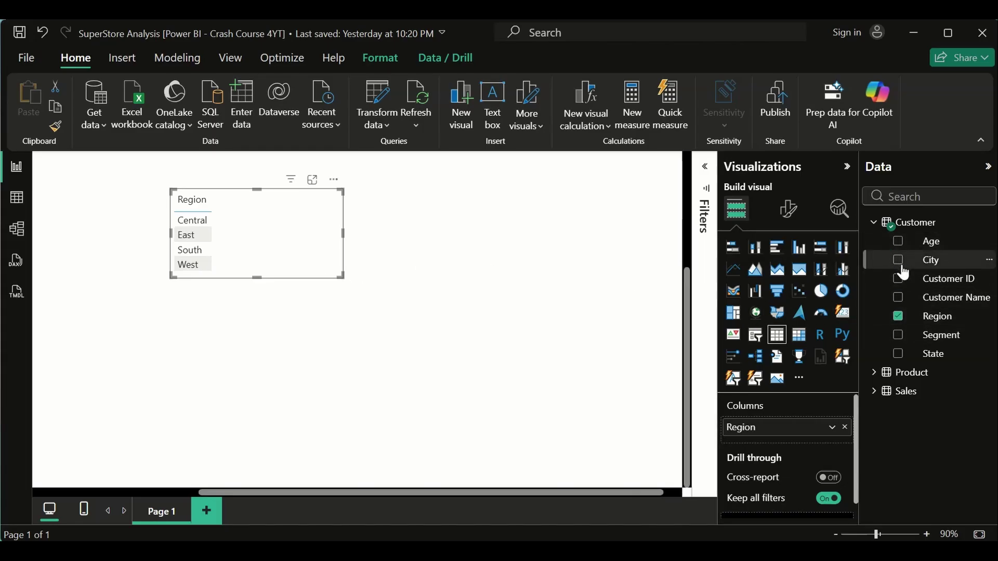
click(899, 300)
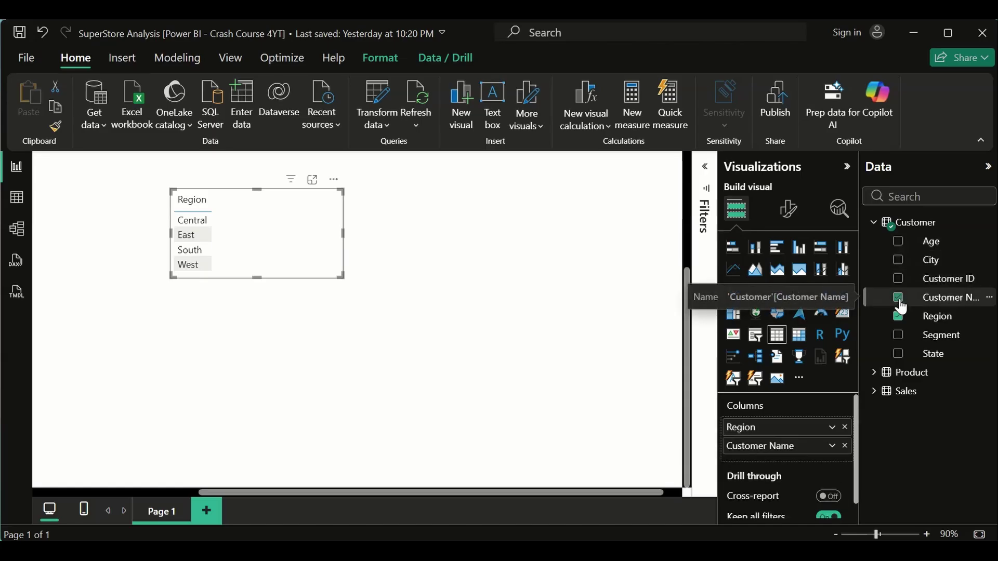
Look through the customer names listed for the Central region in the table.
scroll(252, 260, down, 10)
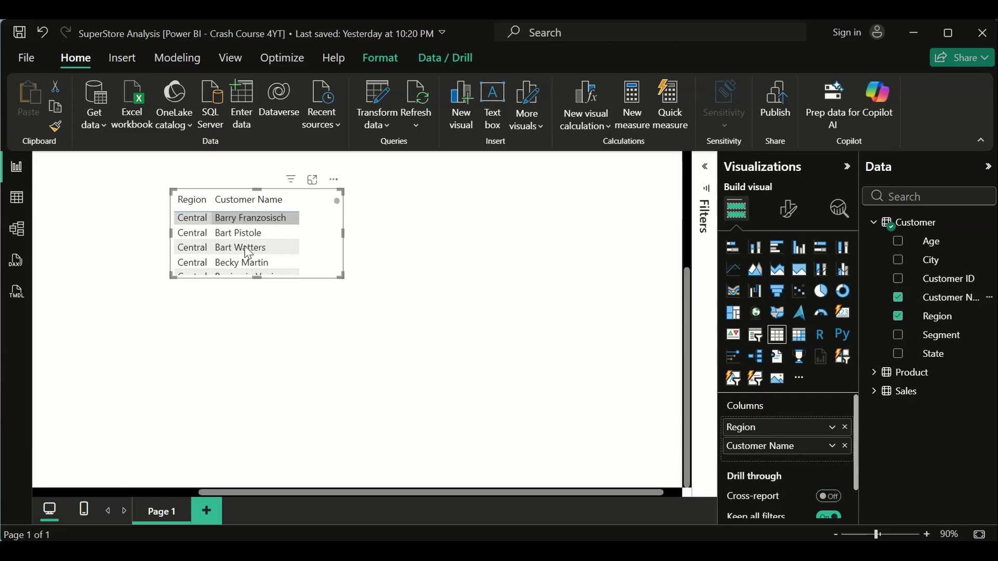
scroll(253, 262, down, 5)
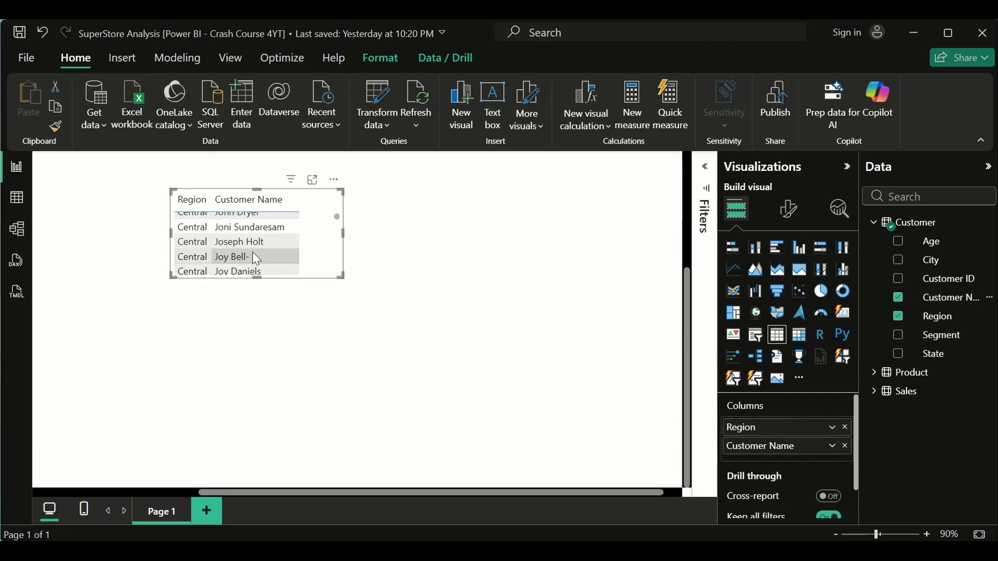
scroll(256, 258, down, 8)
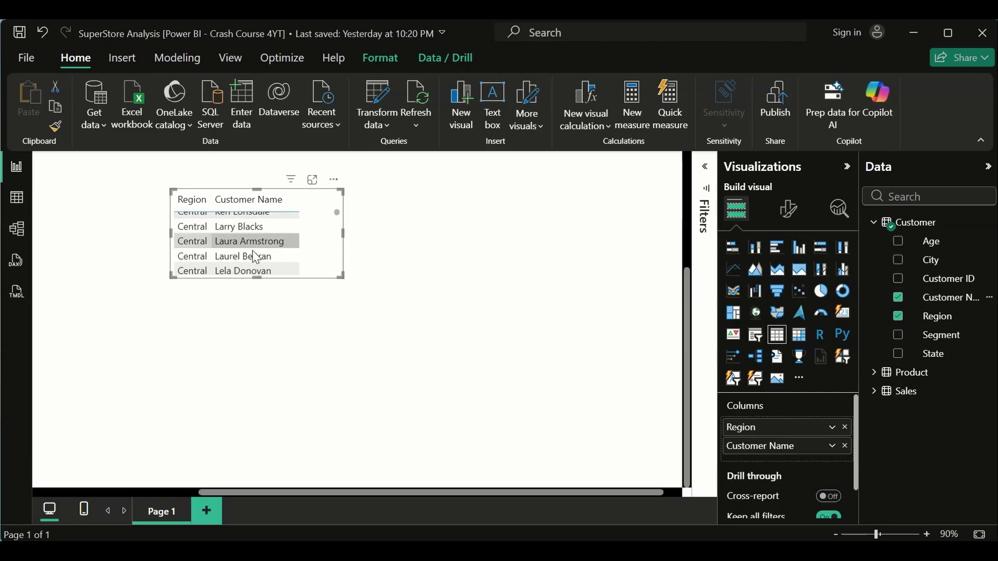
scroll(259, 250, up, 5)
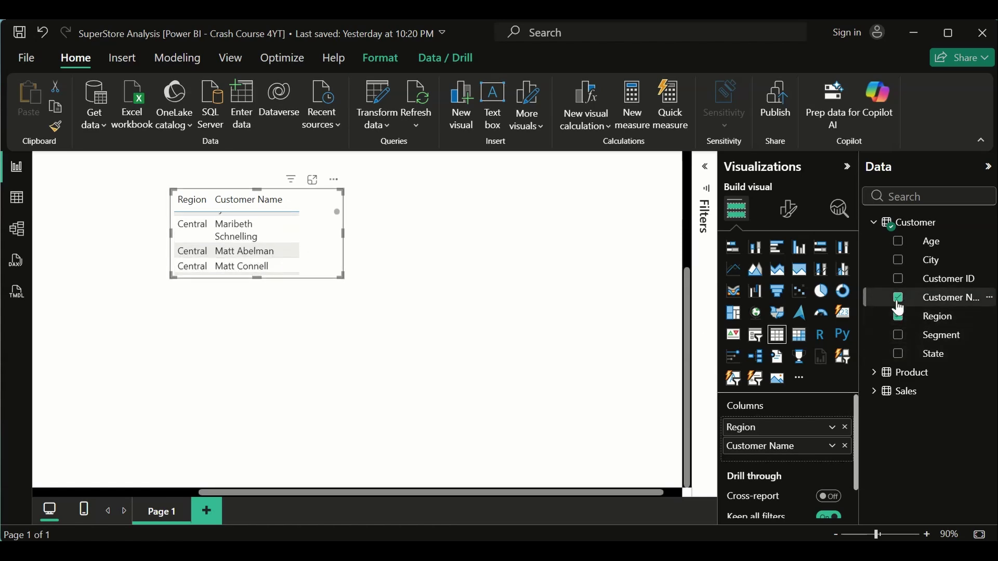
click(298, 243)
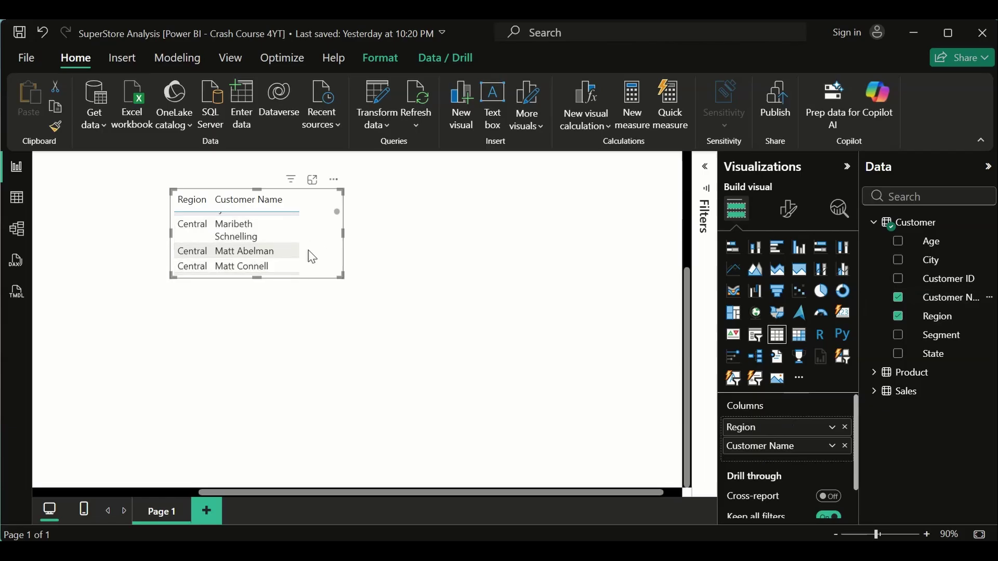
scroll(281, 253, up, 3)
scroll(276, 252, up, 2)
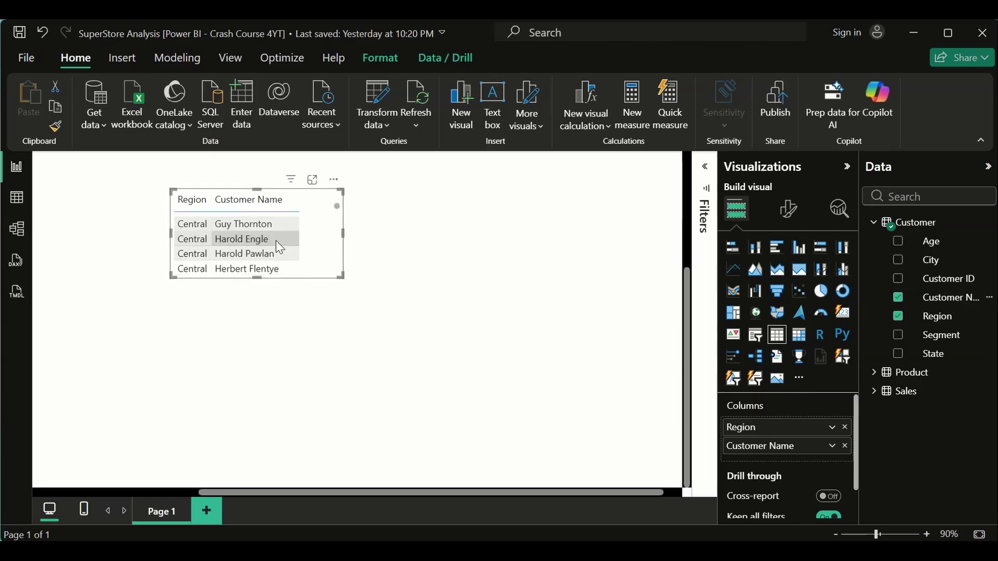
Change the Region and Customer Name table to a stacked bar chart, widen it to inspect its field wells, and delete it.
click(734, 249)
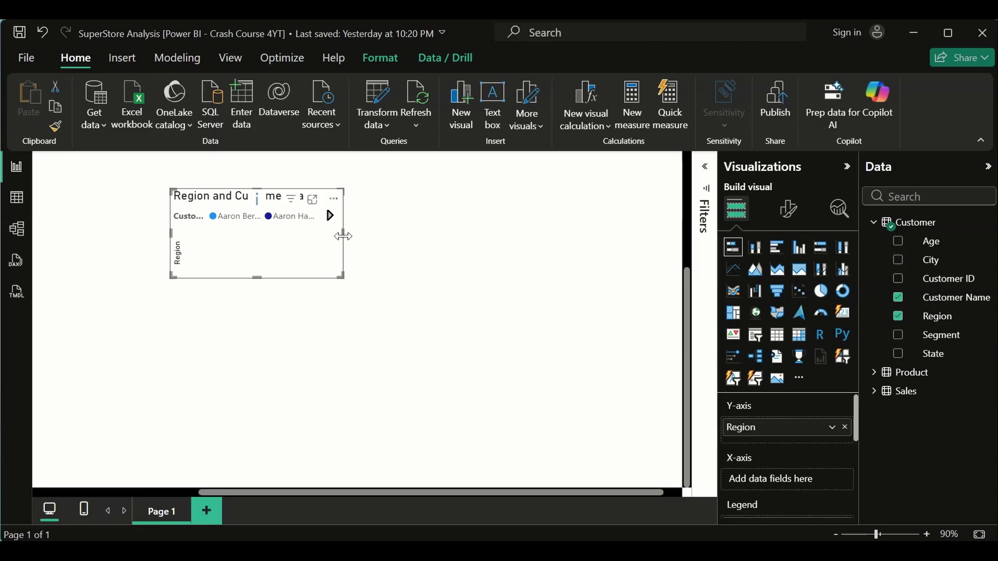
drag(343, 240, 410, 249)
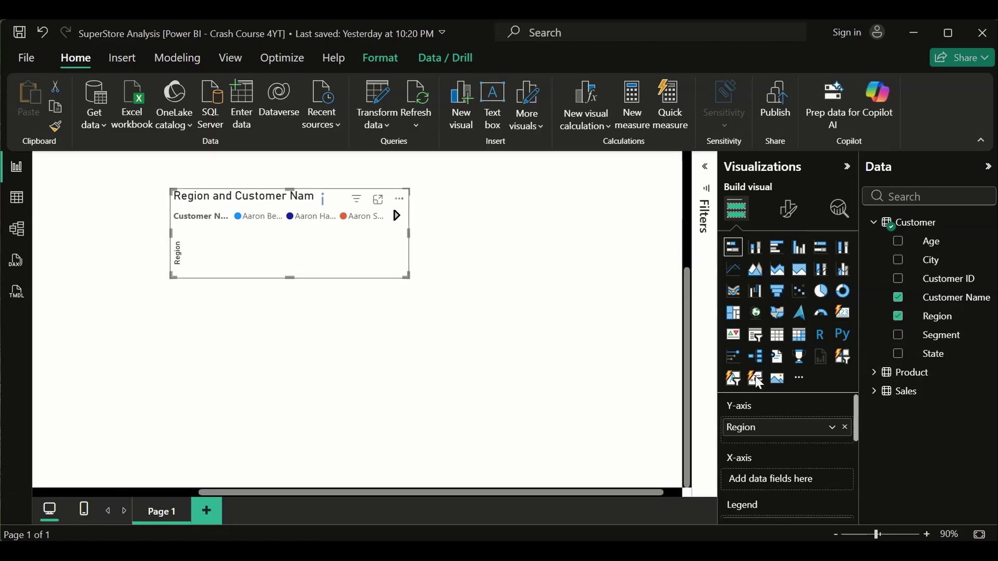
scroll(800, 483, down, 5)
scroll(790, 473, up, 4)
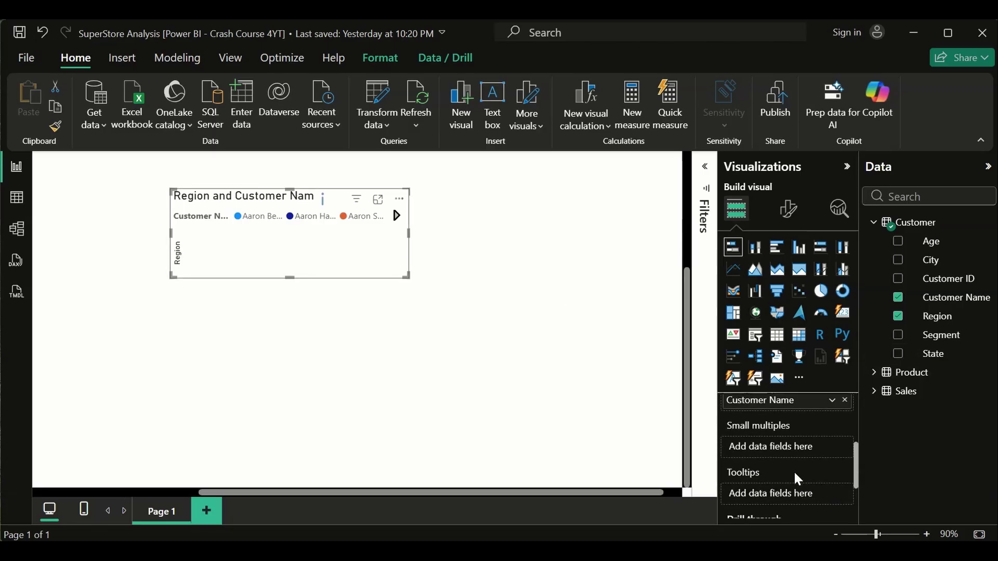
scroll(780, 456, up, 2)
scroll(772, 475, down, 2)
scroll(772, 479, down, 1)
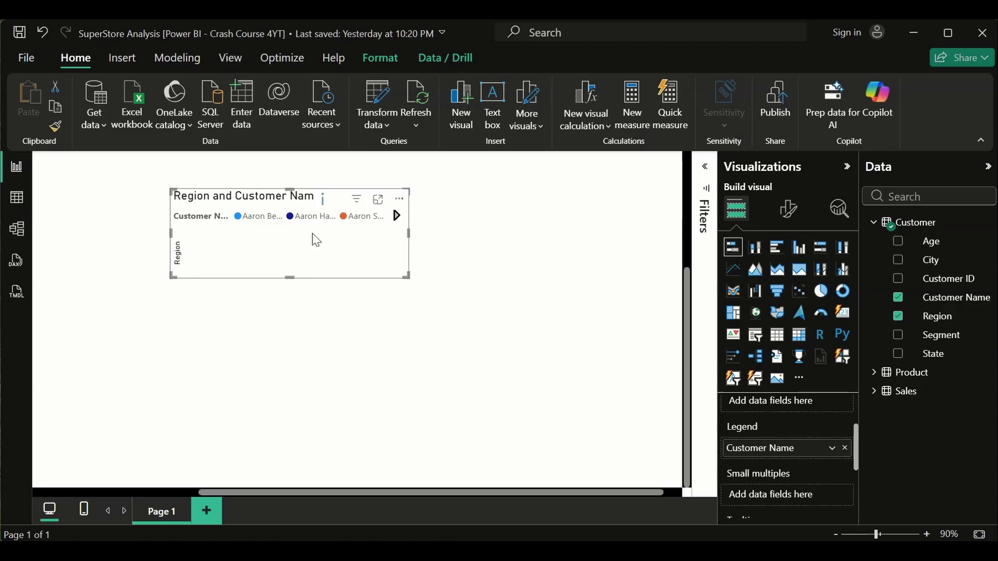
key(Delete)
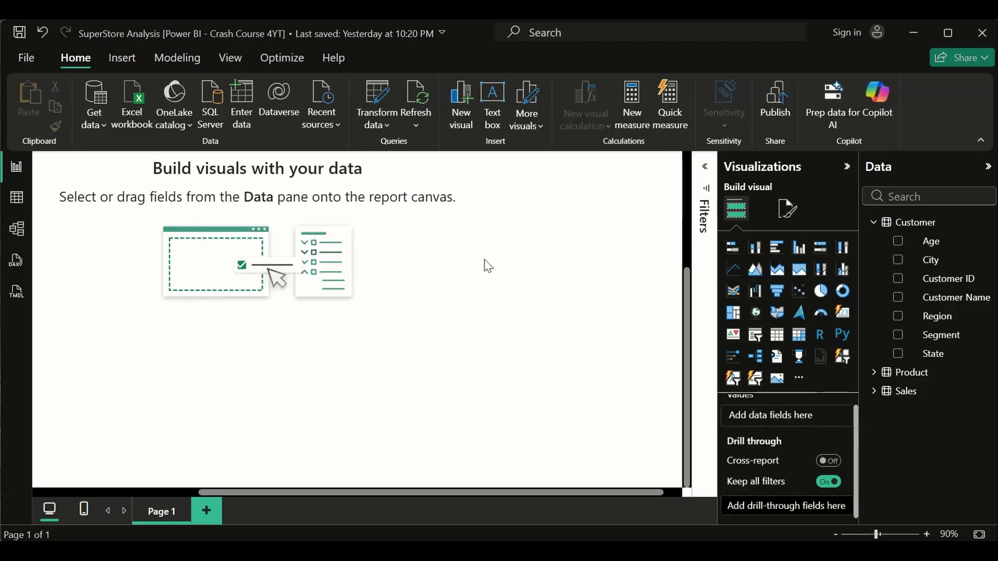
Create a table by placing the Customer Region field directly on the blank canvas, check the filters affecting it, and delete it.
ctrl+scroll(536, 272, down, 2)
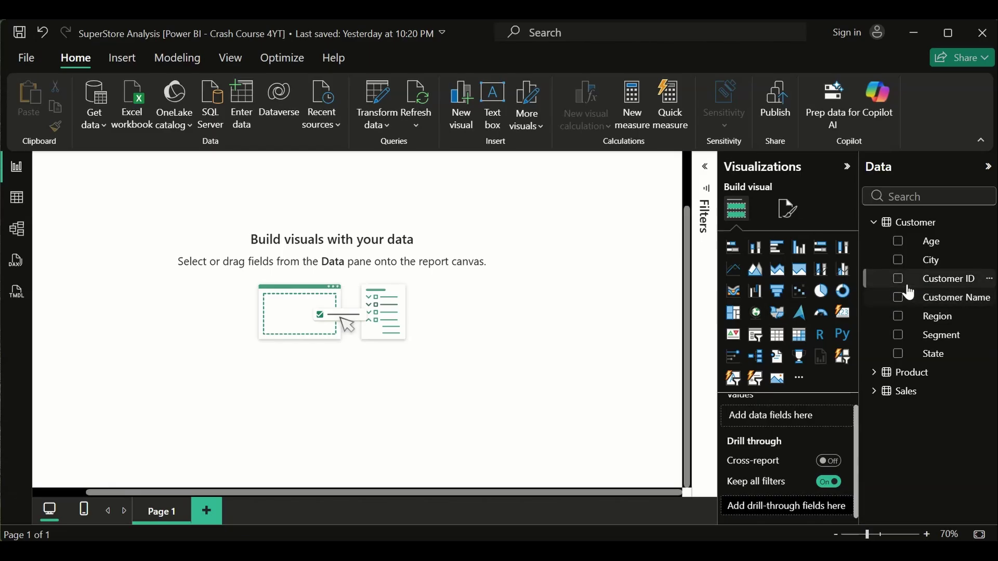
drag(938, 317, 258, 269)
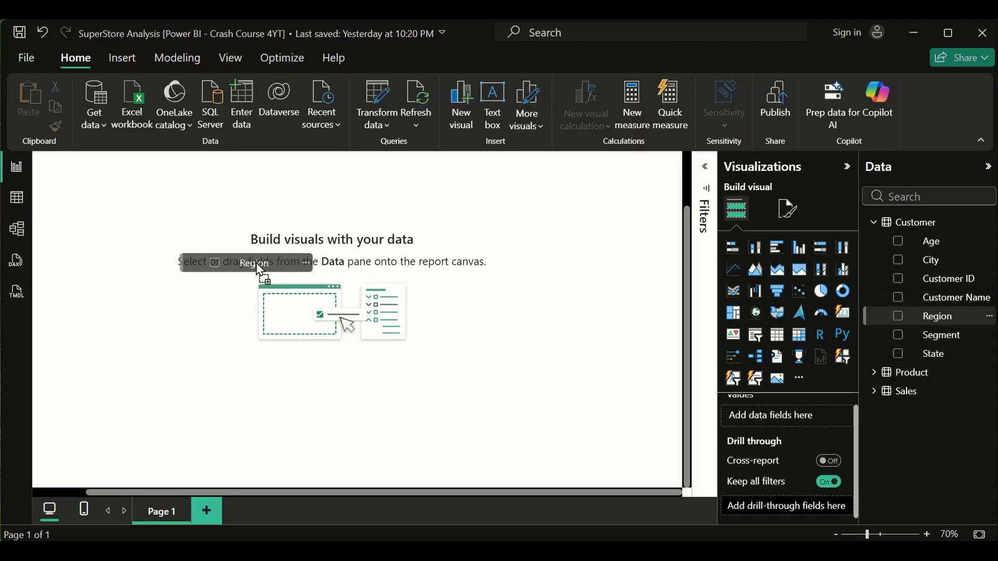
drag(259, 270, 310, 256)
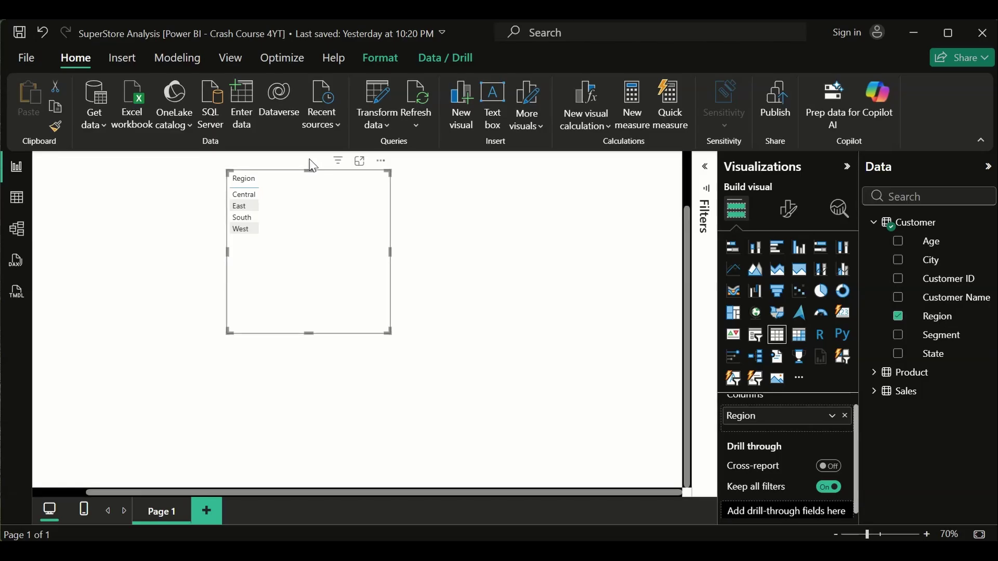
mouse_move(335, 166)
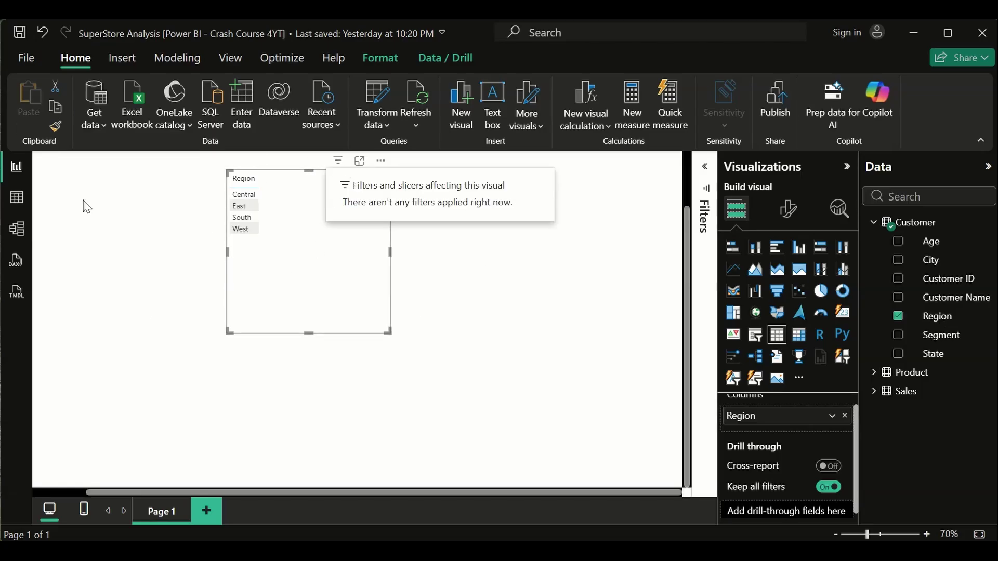
key(Delete)
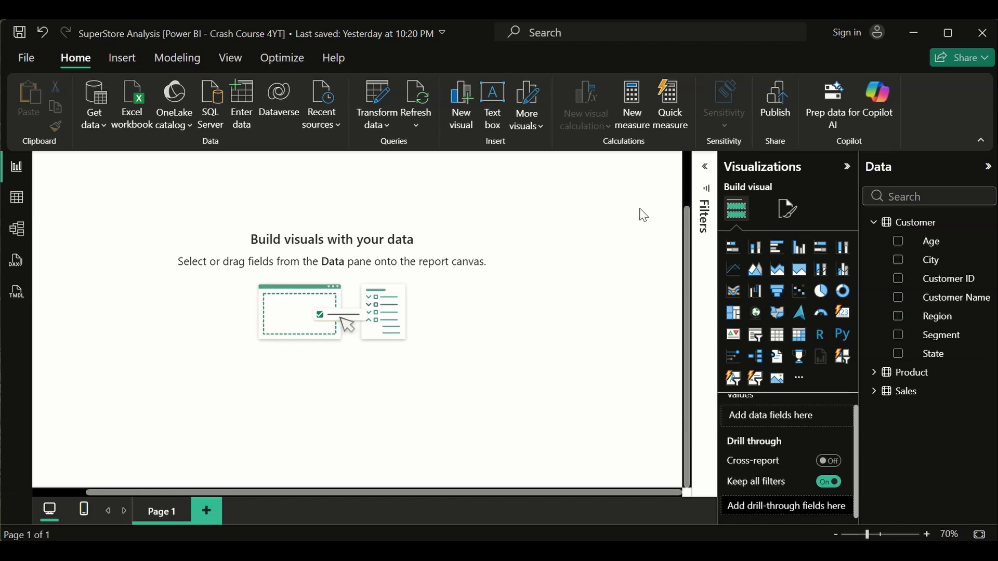
Insert a stacked bar chart with Region on the Y-axis and Customer Name as legend, and delete the chart.
click(734, 249)
drag(73, 229, 356, 261)
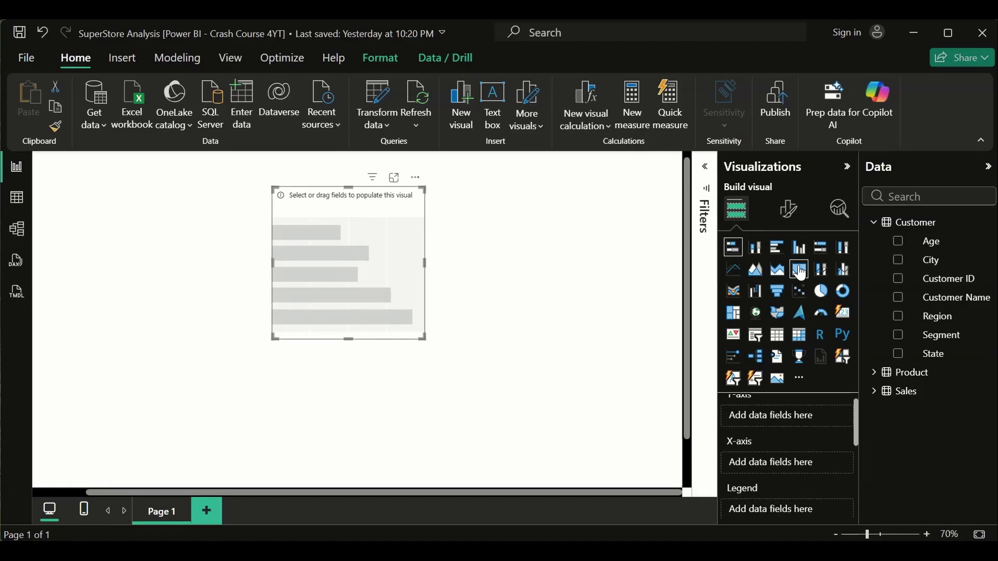
click(899, 317)
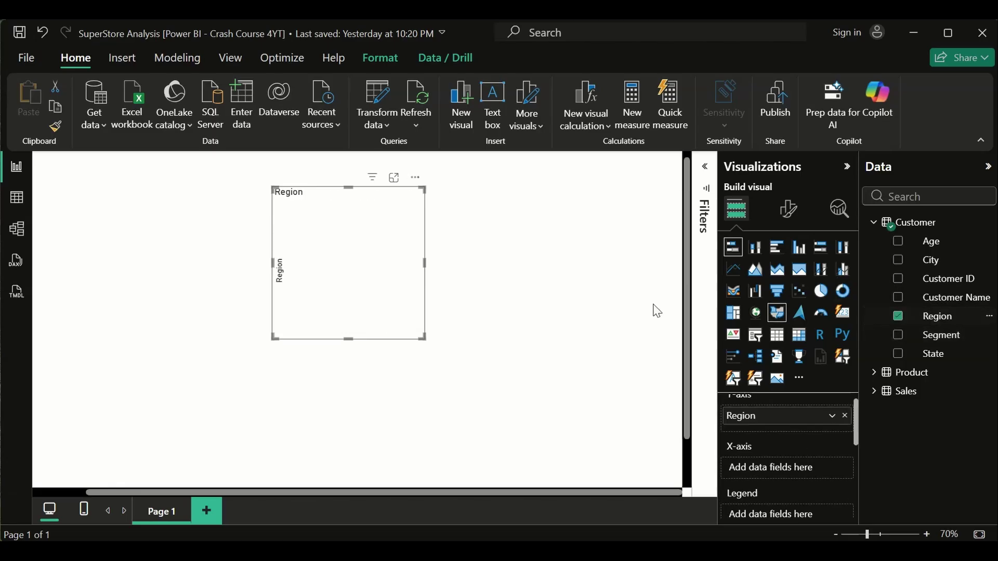
click(899, 298)
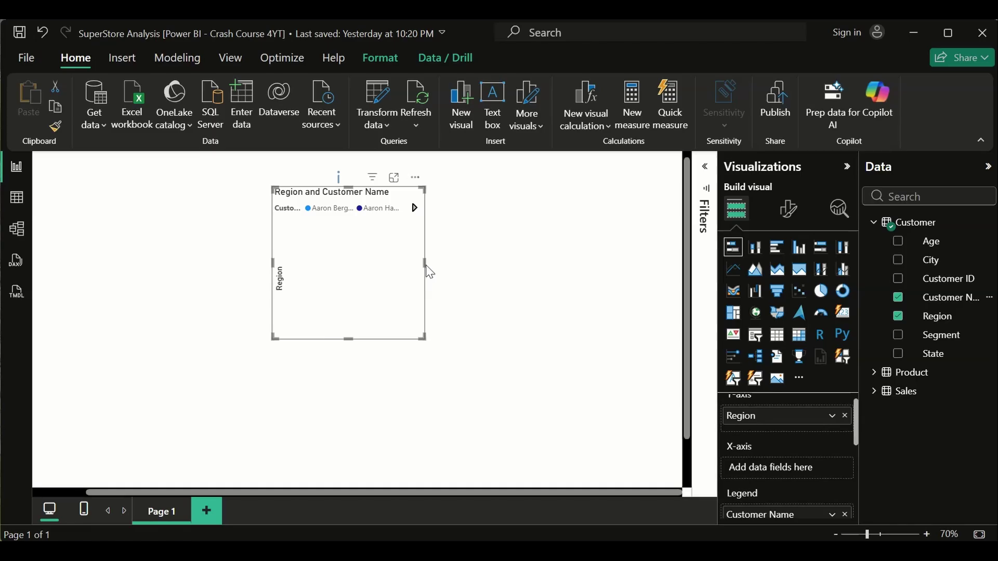
scroll(791, 416, up, 1)
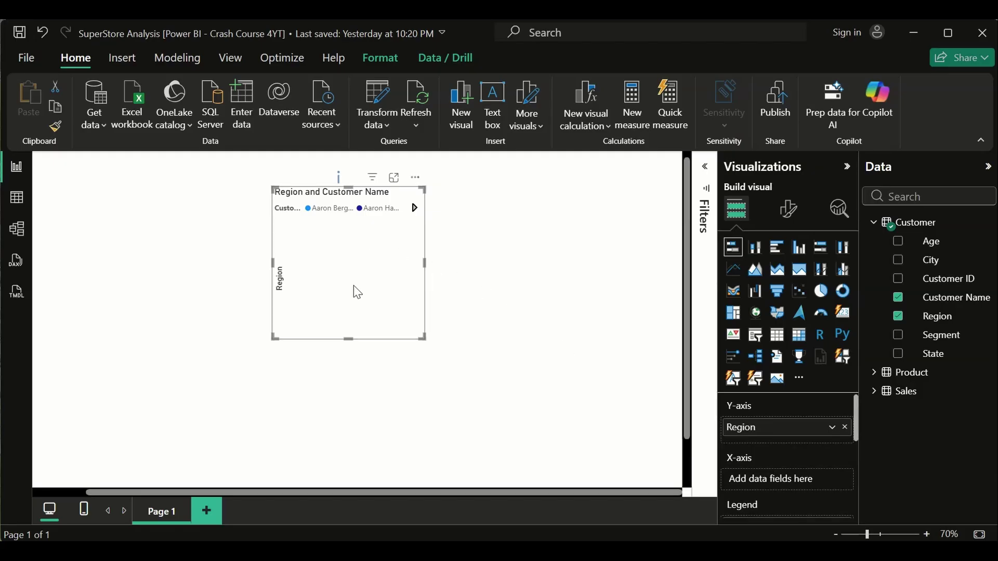
key(Delete)
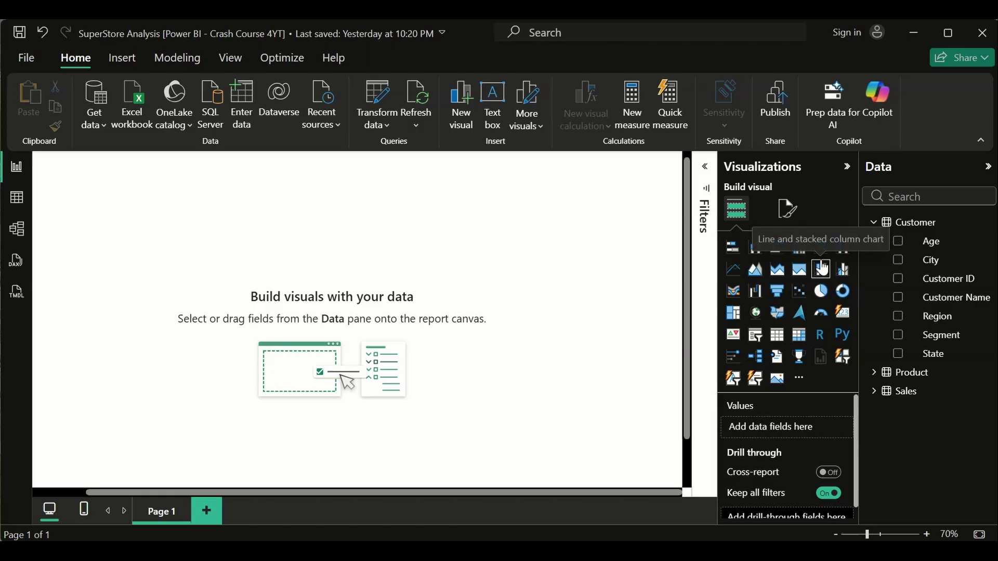
Insert an empty stacked bar chart, widen and place it in the canvas's upper-left area, and restore it after a trial deletion.
click(733, 249)
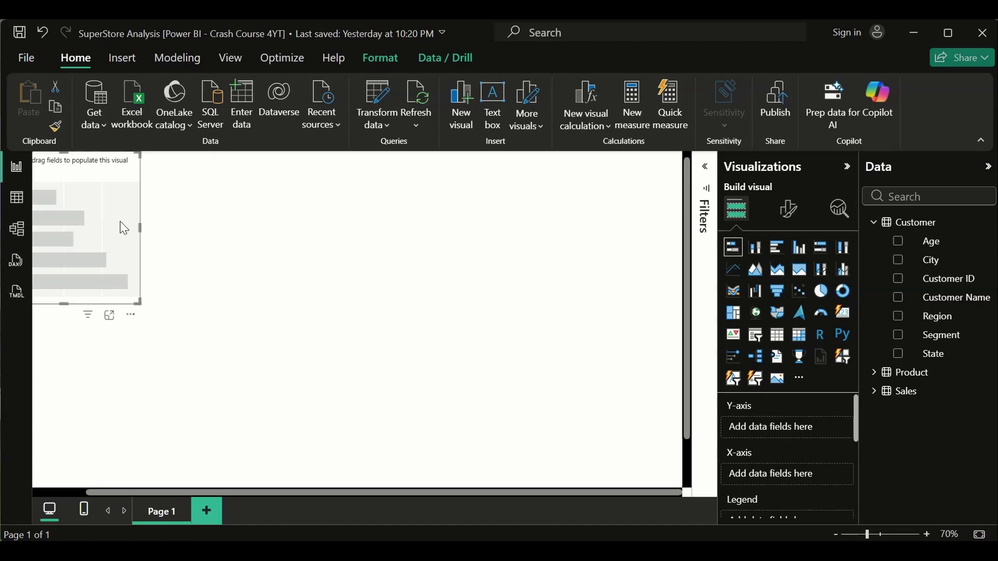
drag(138, 226, 210, 238)
drag(69, 218, 183, 236)
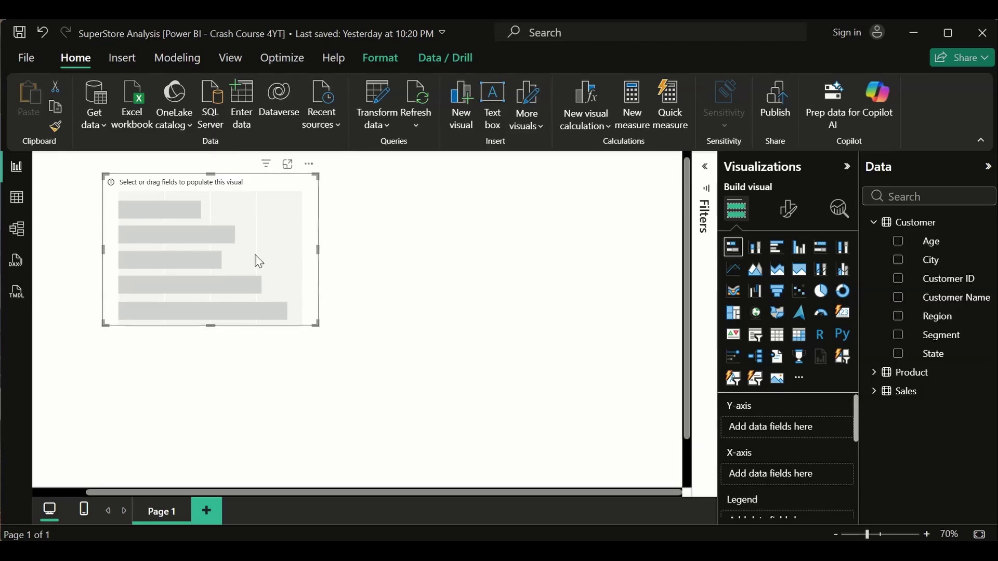
mouse_move(248, 250)
mouse_down()
mouse_move(363, 273)
mouse_move(325, 252)
mouse_move(347, 231)
mouse_move(230, 278)
mouse_move(247, 248)
mouse_move(231, 258)
mouse_up()
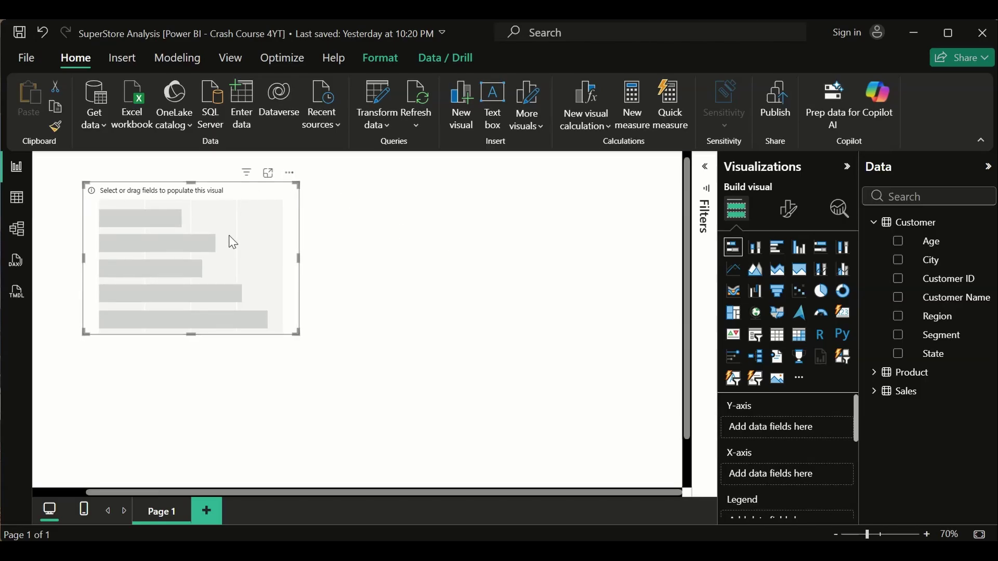
key(Delete)
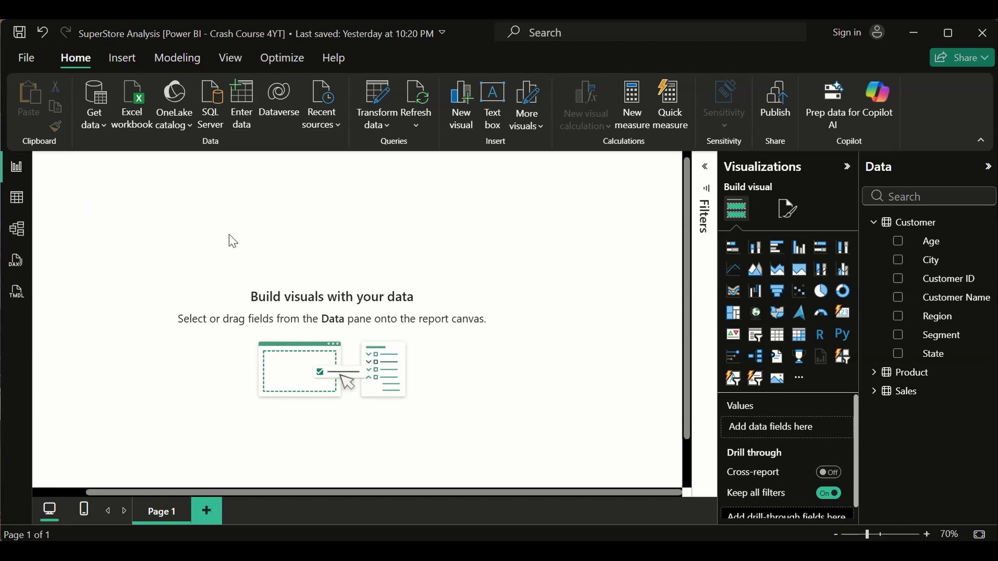
key(ctrl+z)
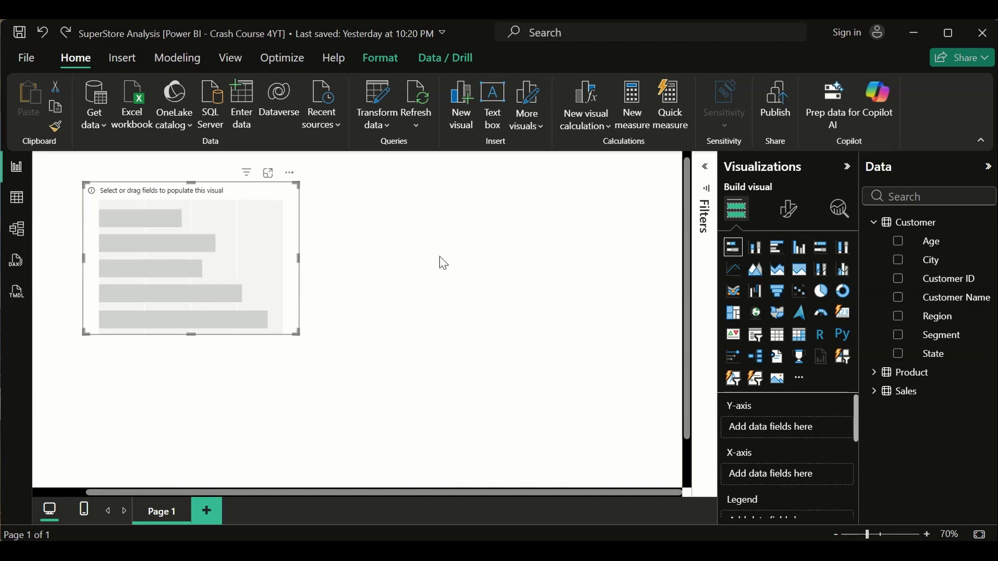
Insert an empty stacked column chart as a second visual, place it to the right of the stacked bar chart, and reselect the bar chart.
click(578, 259)
click(757, 258)
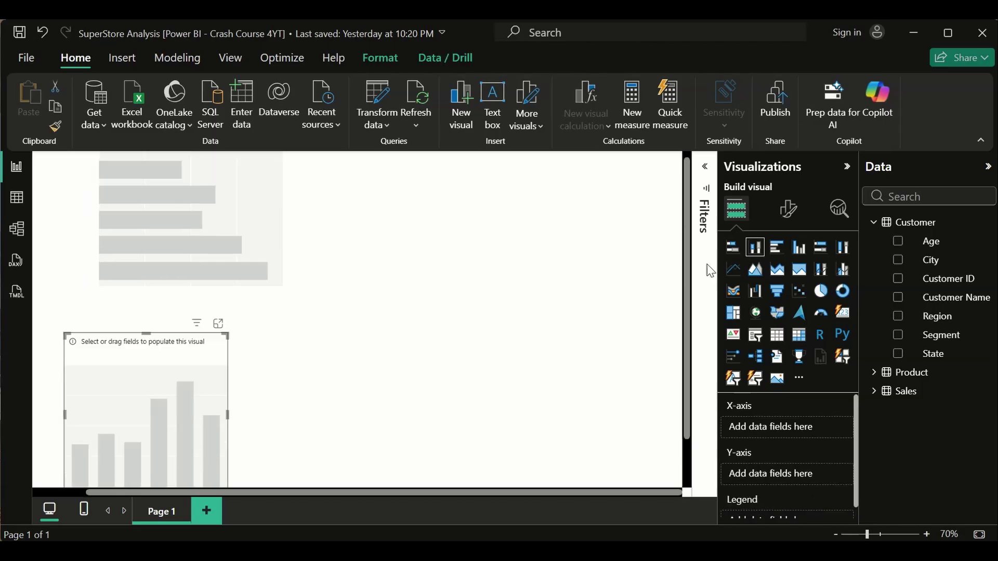
drag(130, 412, 455, 218)
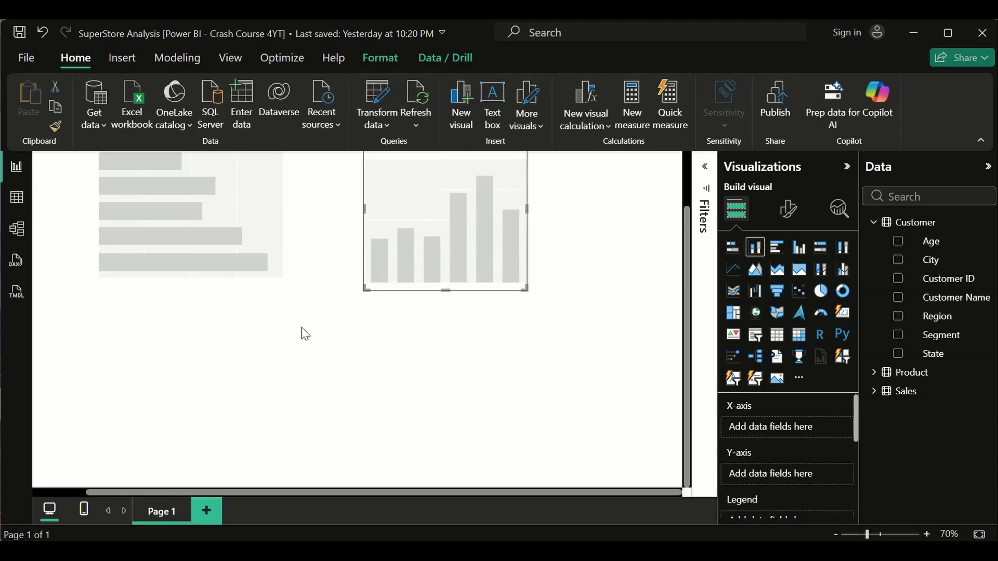
scroll(310, 392, up, 1)
drag(399, 296, 382, 282)
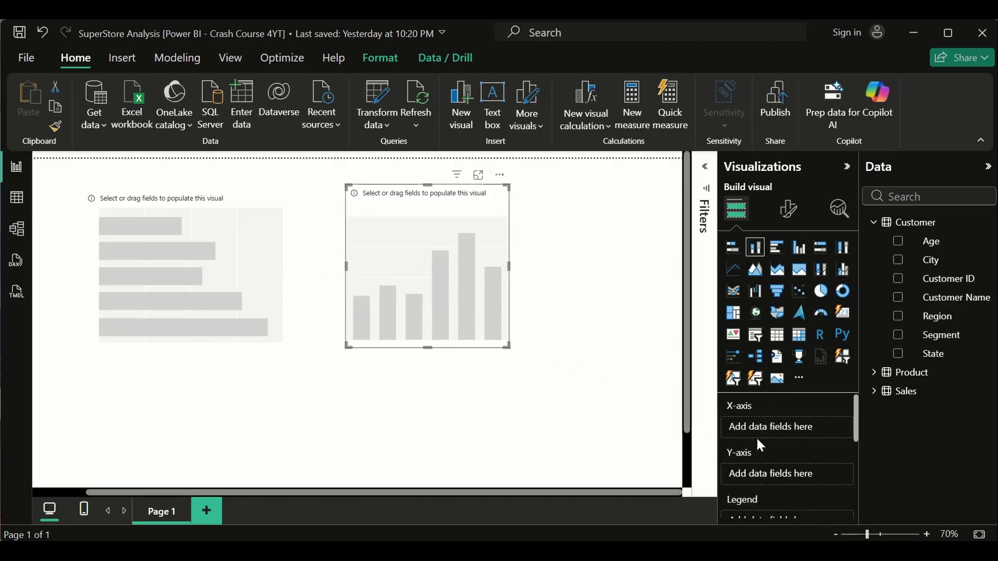
click(224, 305)
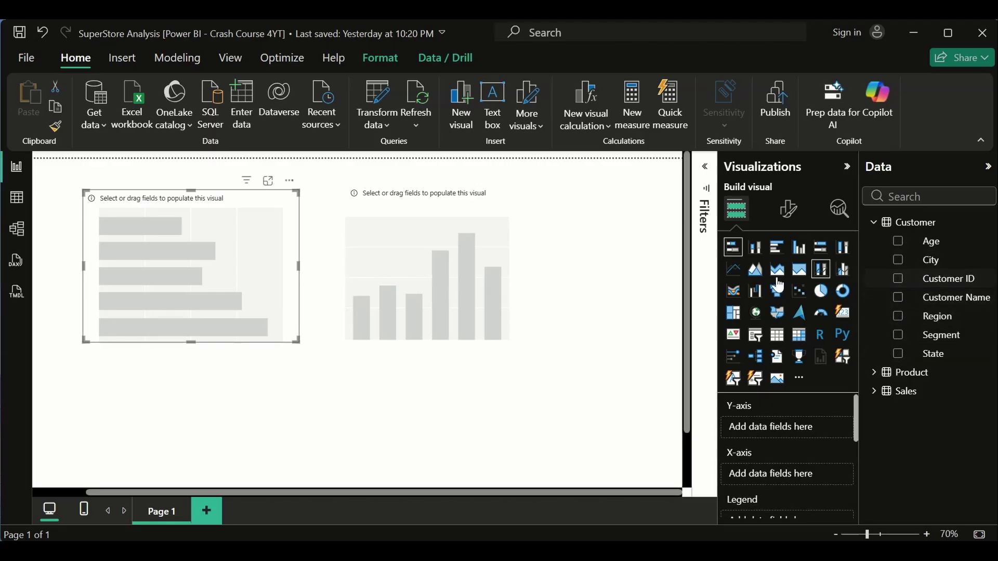
Put the Customer table's Region field on the Y-axis of the empty stacked bar chart.
click(364, 213)
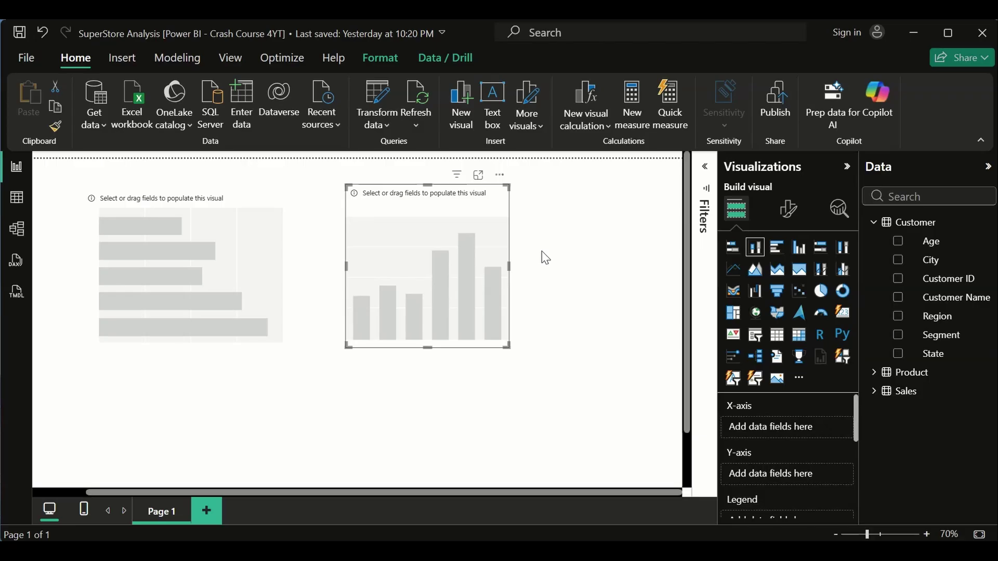
click(266, 254)
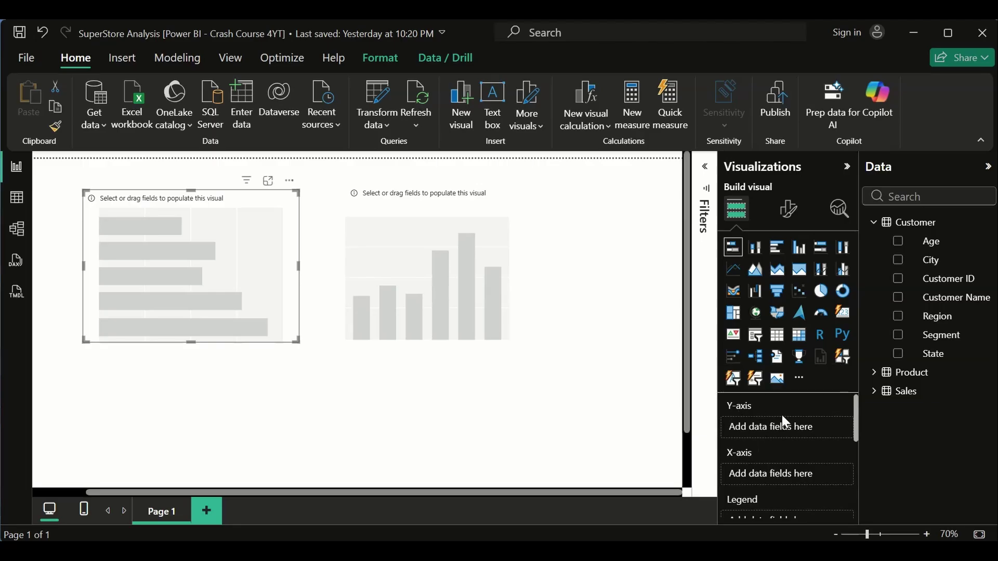
click(898, 317)
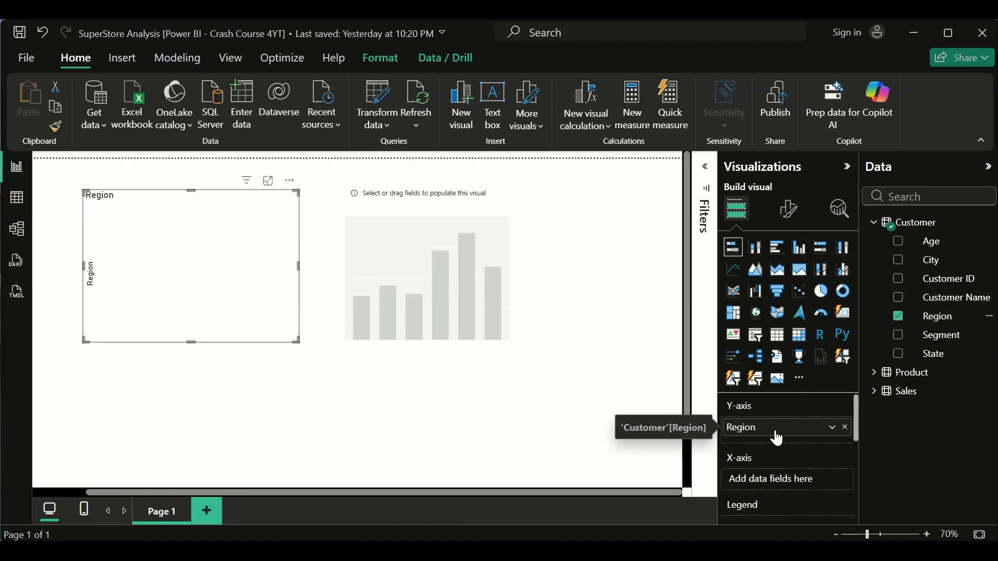
Add the Sales field from the Sales table to the stacked bar chart's X-axis and check each region's sales value.
click(873, 222)
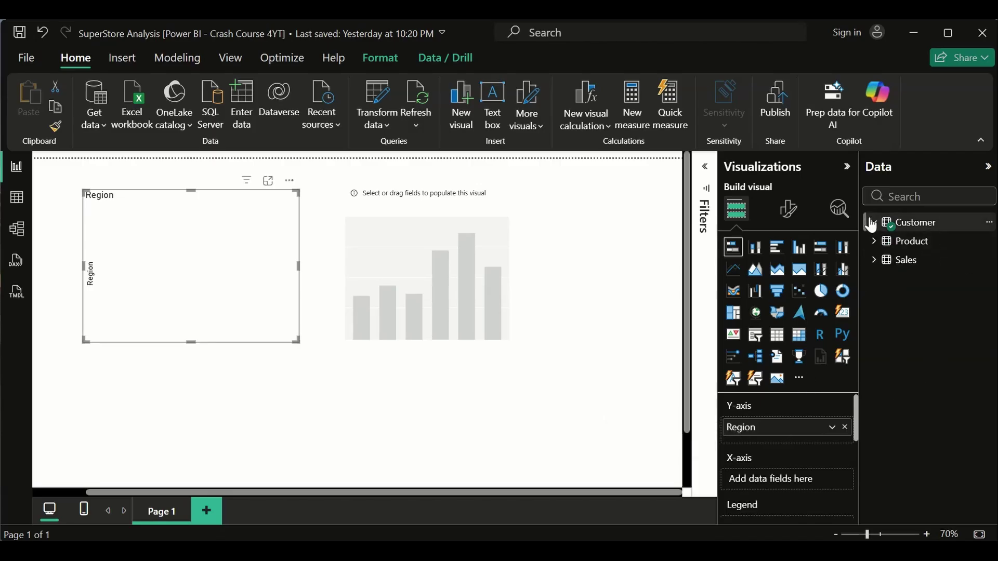
click(874, 260)
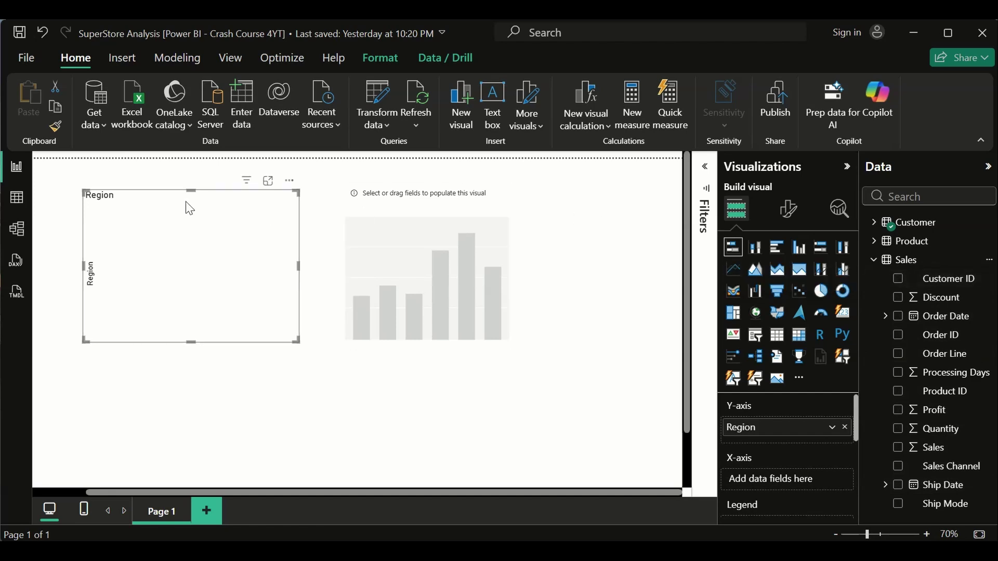
click(17, 198)
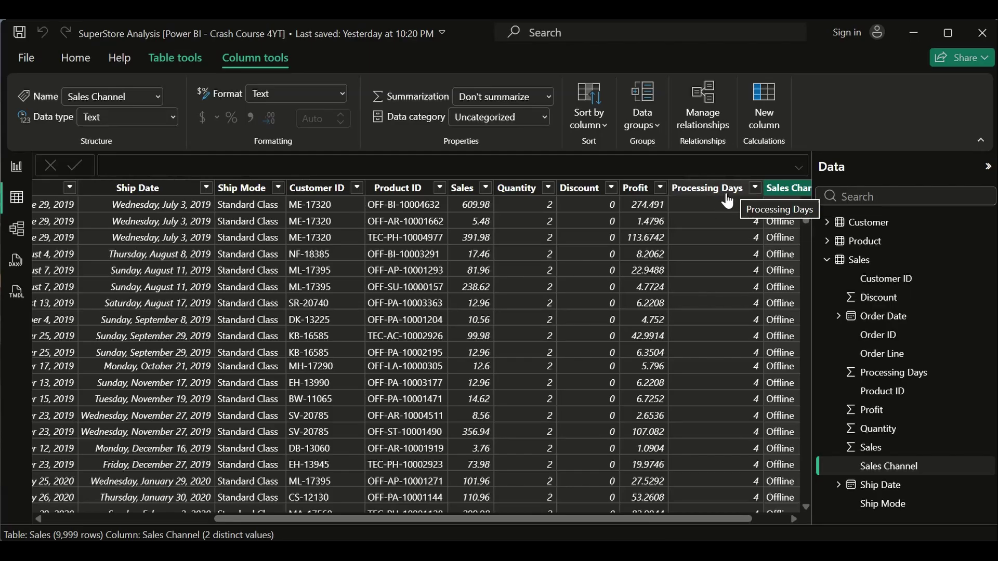
click(16, 166)
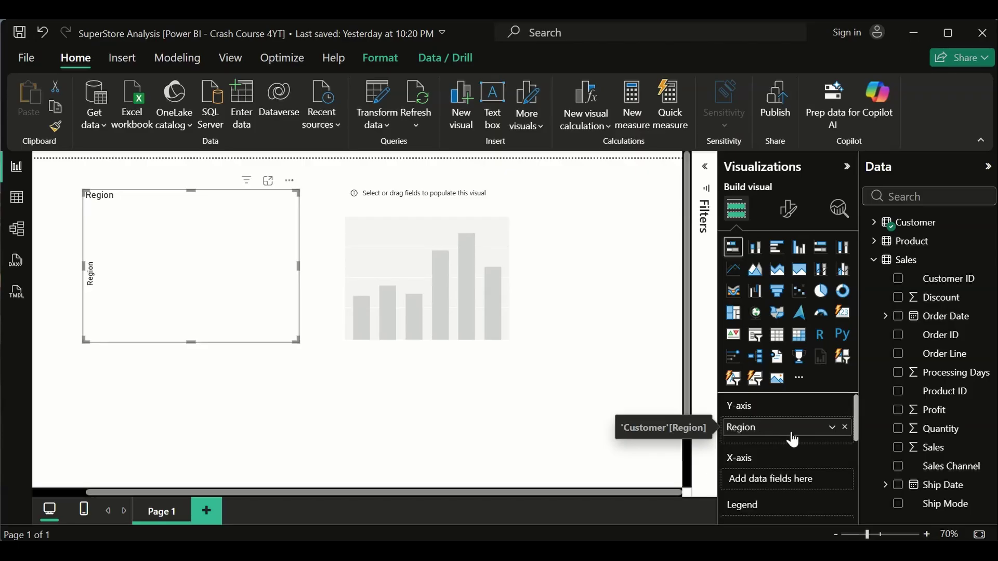
click(898, 449)
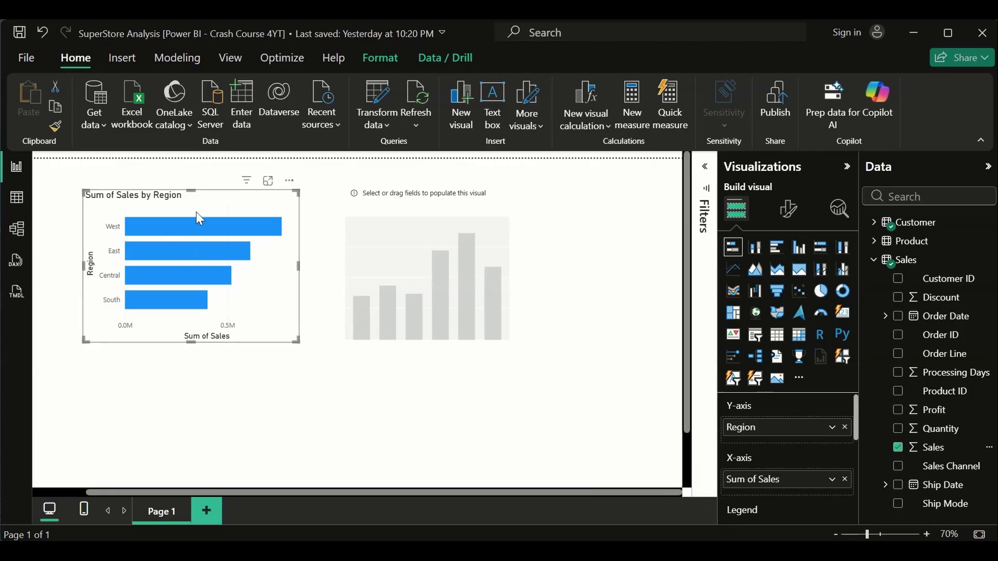
mouse_move(201, 228)
mouse_move(215, 260)
mouse_move(278, 232)
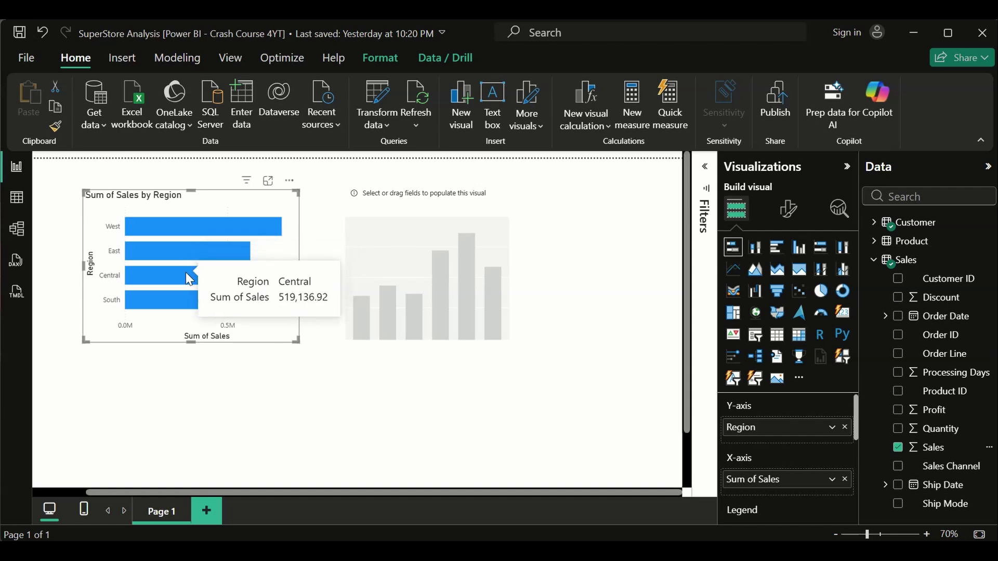
mouse_move(183, 301)
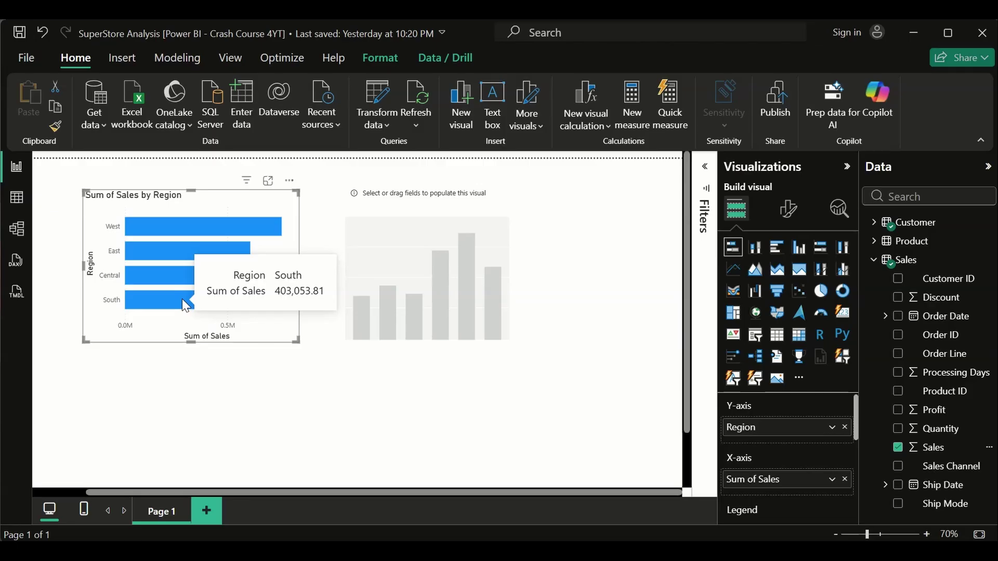
Put the Customer table's Region field on the X-axis of the empty stacked column chart.
click(329, 203)
click(443, 239)
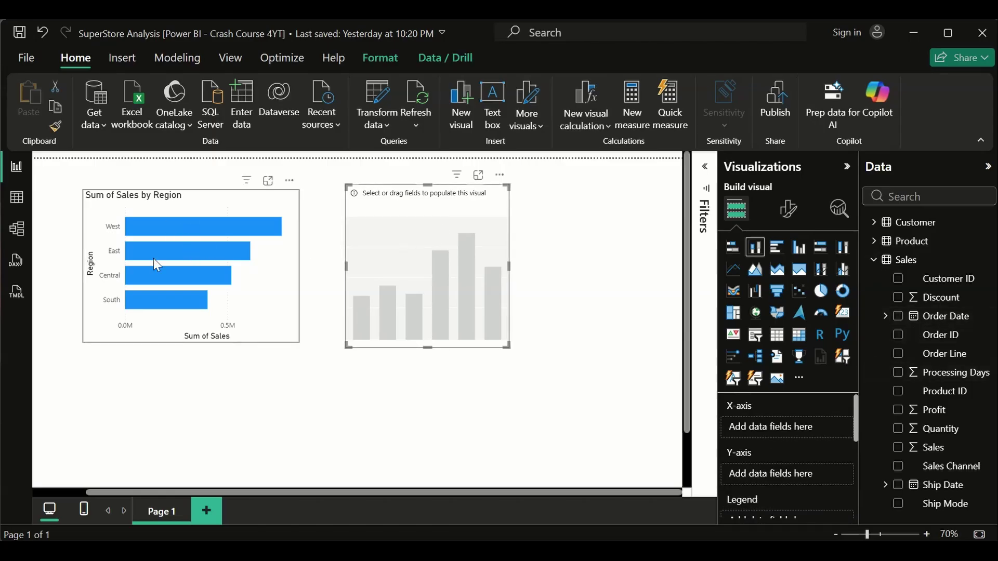
click(874, 259)
click(873, 223)
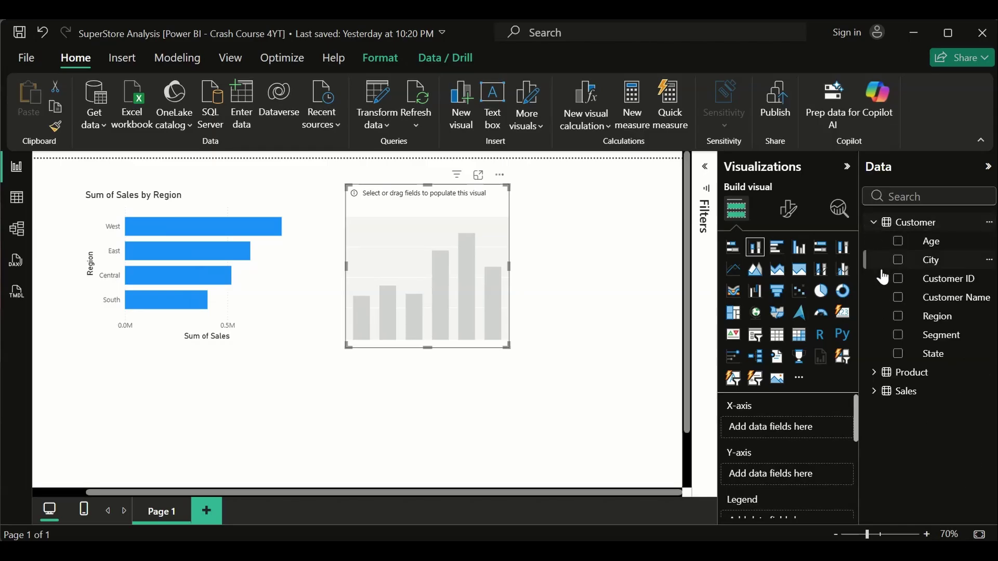
click(898, 317)
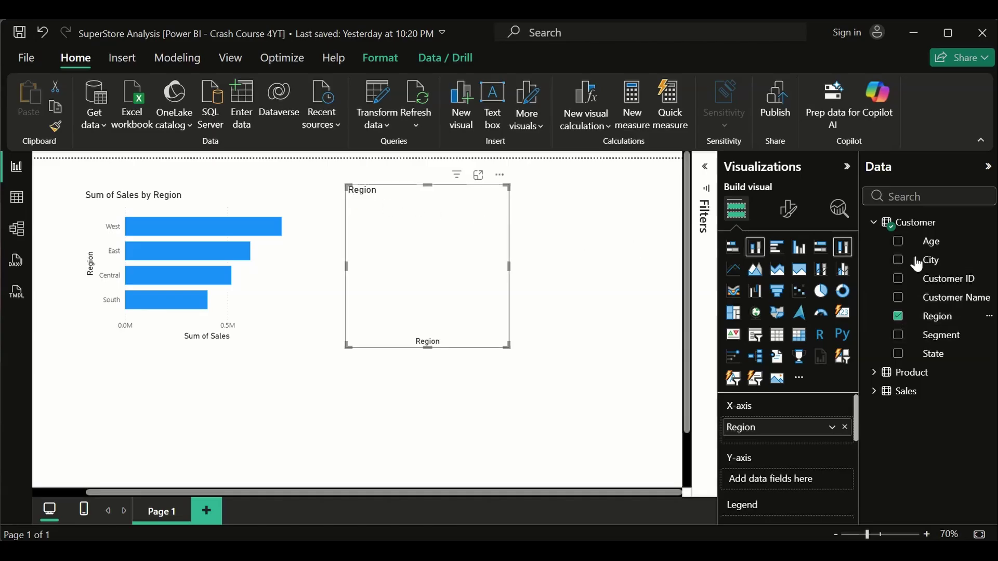
Add the Sales field from the Sales table to the stacked column chart's Y-axis and check each region's sales value.
click(884, 228)
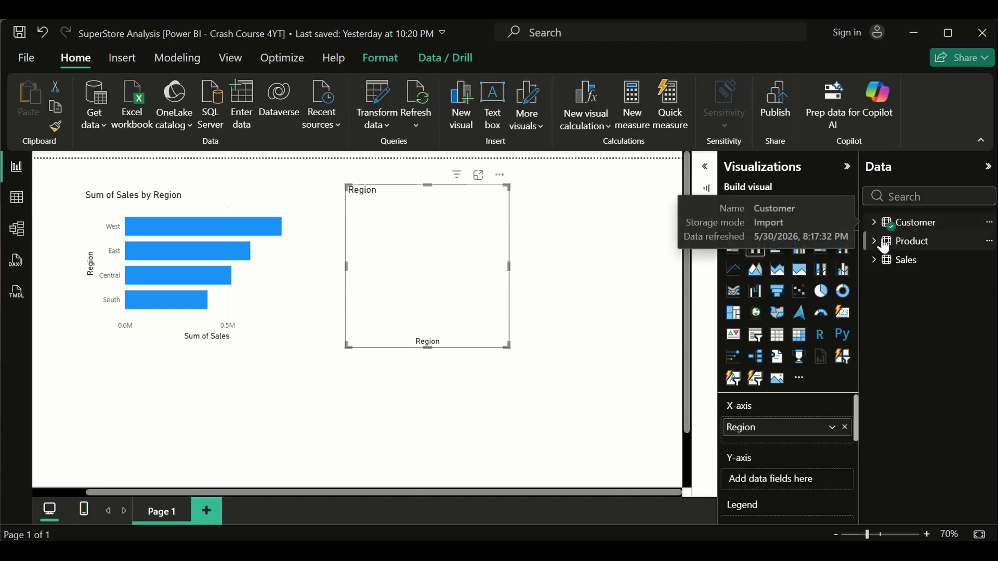
click(873, 263)
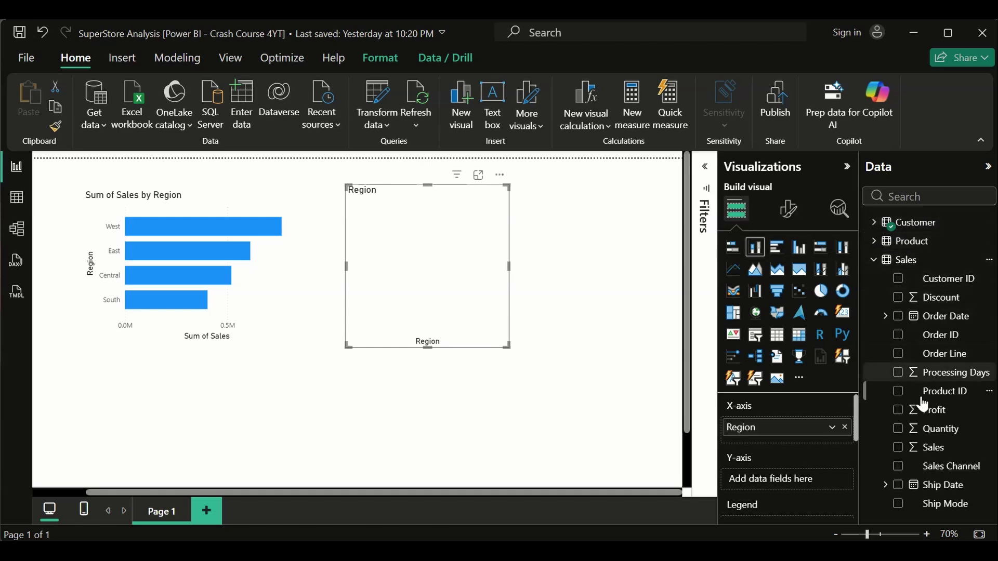
click(896, 451)
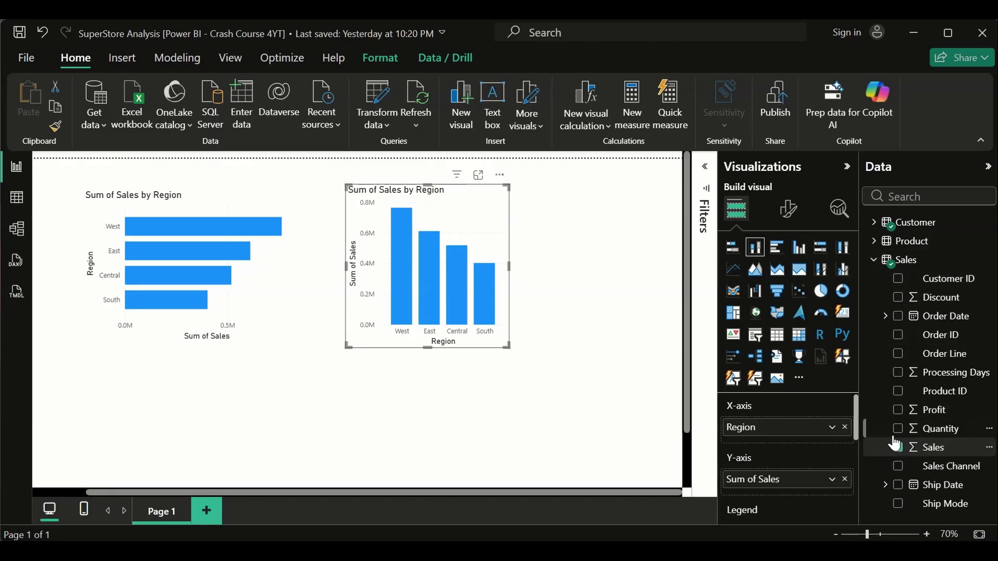
click(874, 262)
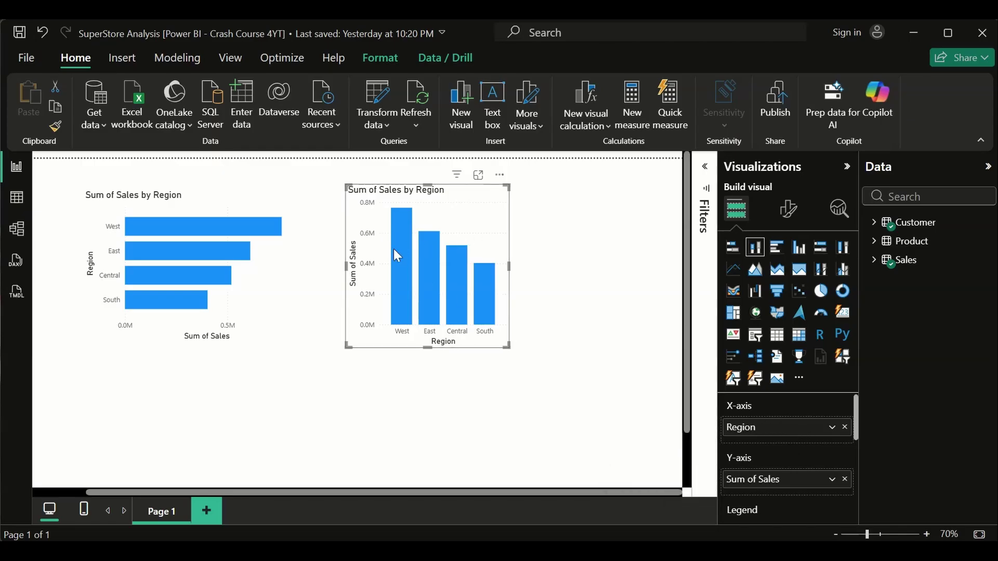
mouse_move(399, 213)
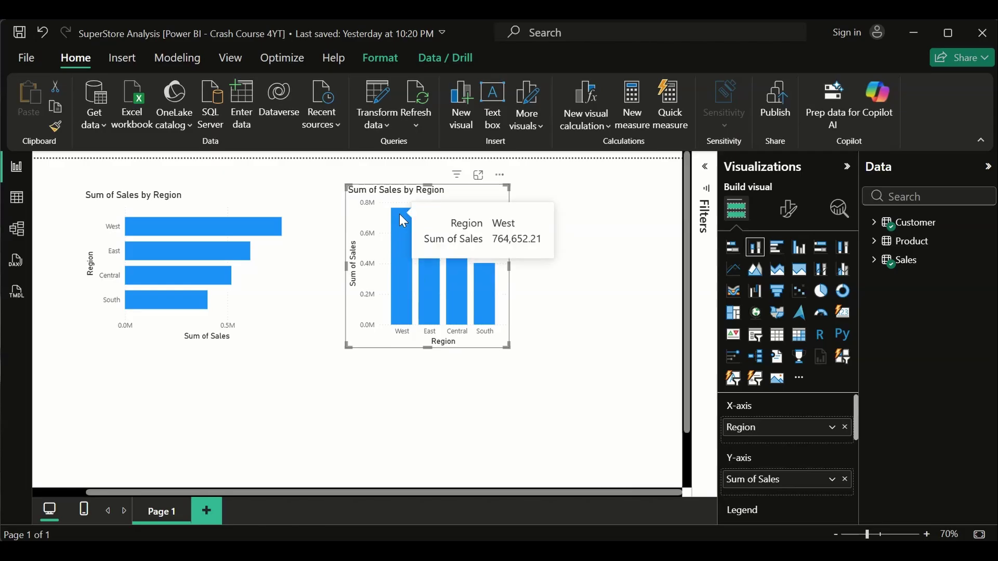
mouse_move(425, 252)
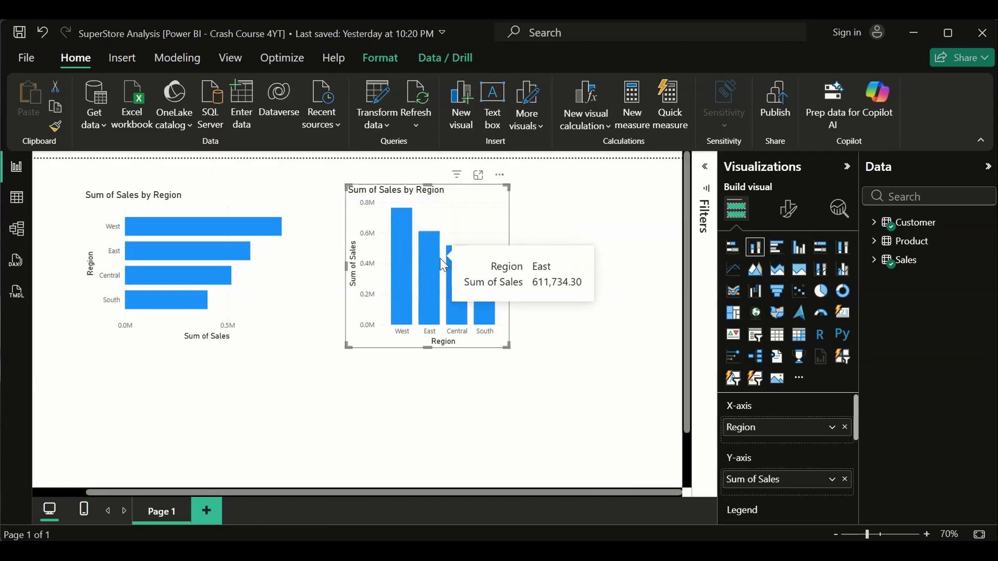
mouse_move(478, 281)
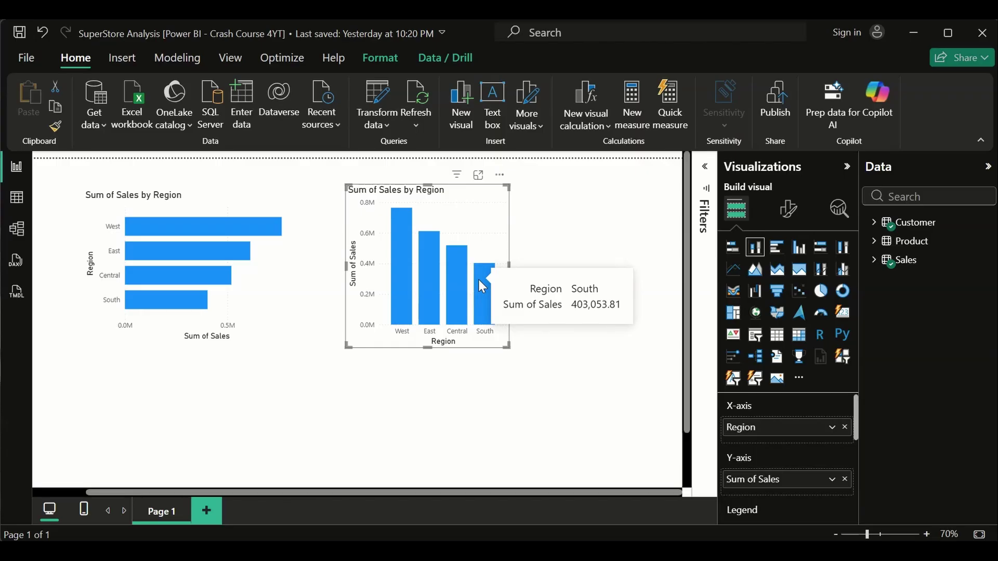
mouse_move(458, 242)
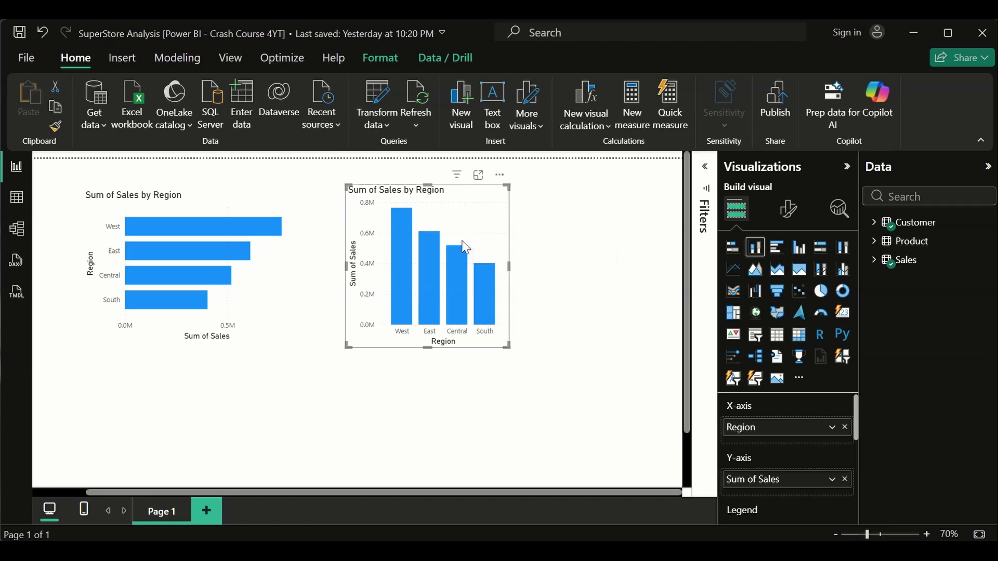
Move the sales bar chart into the page's upper-left corner and place the sales column chart directly beside it.
drag(181, 220, 143, 199)
drag(371, 248, 305, 223)
click(502, 272)
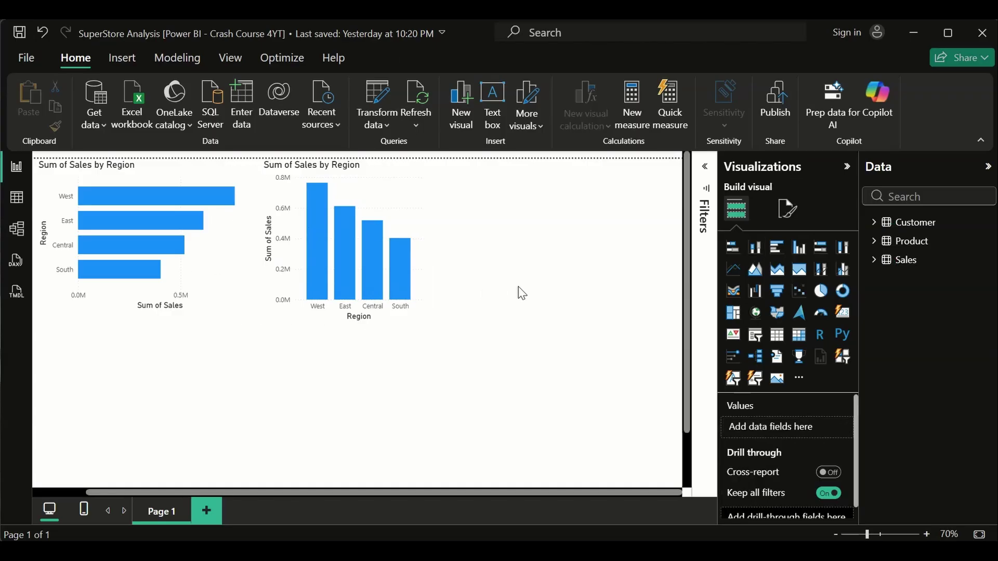
Insert a second stacked bar chart below the sales bar chart, with Region on the Y-axis and Customer Name as legend.
click(739, 252)
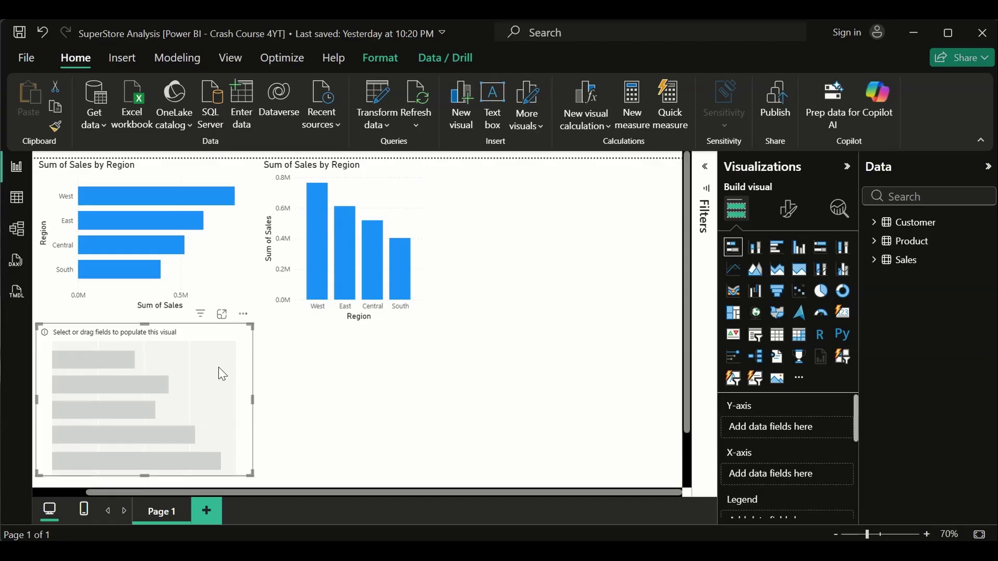
click(874, 226)
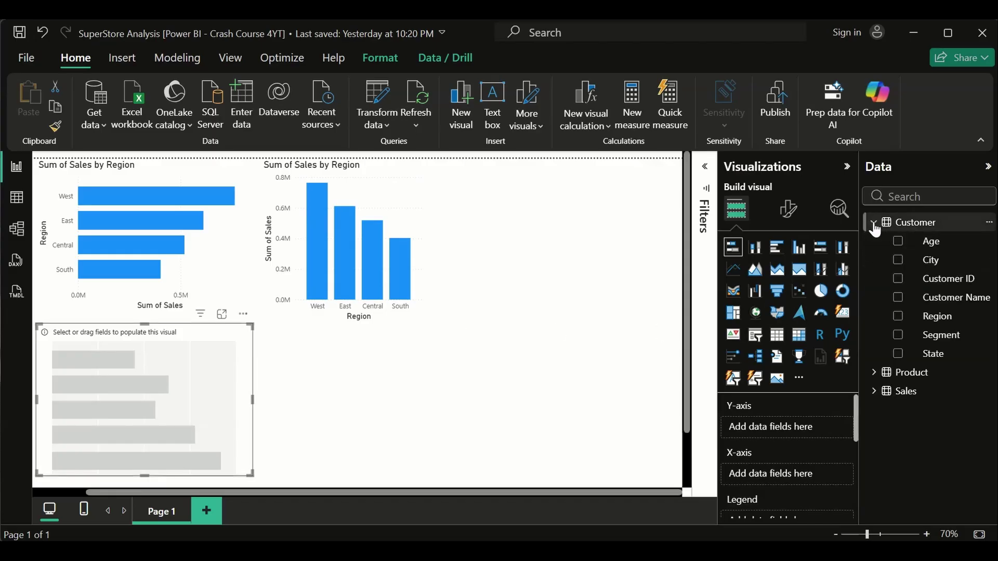
click(899, 319)
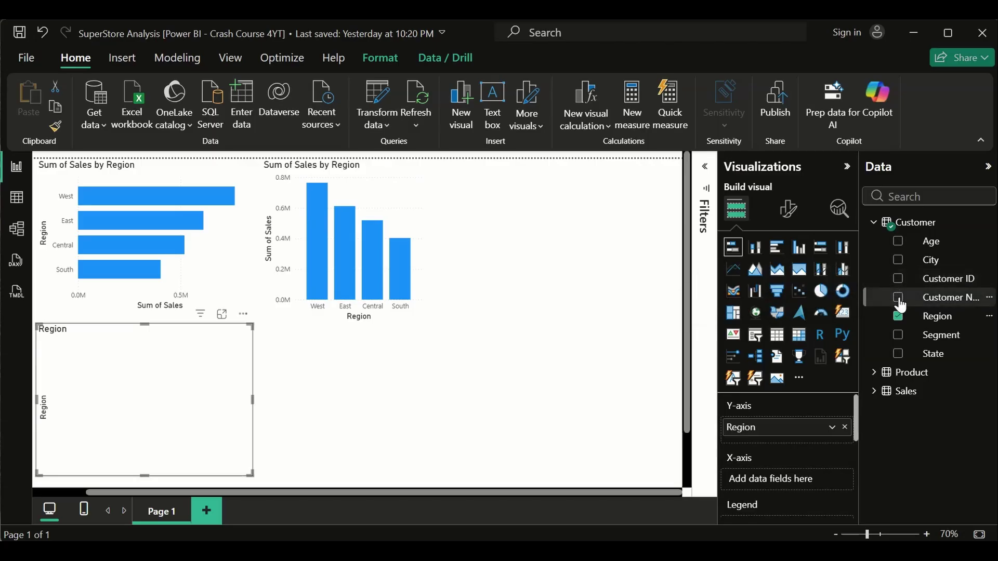
click(899, 299)
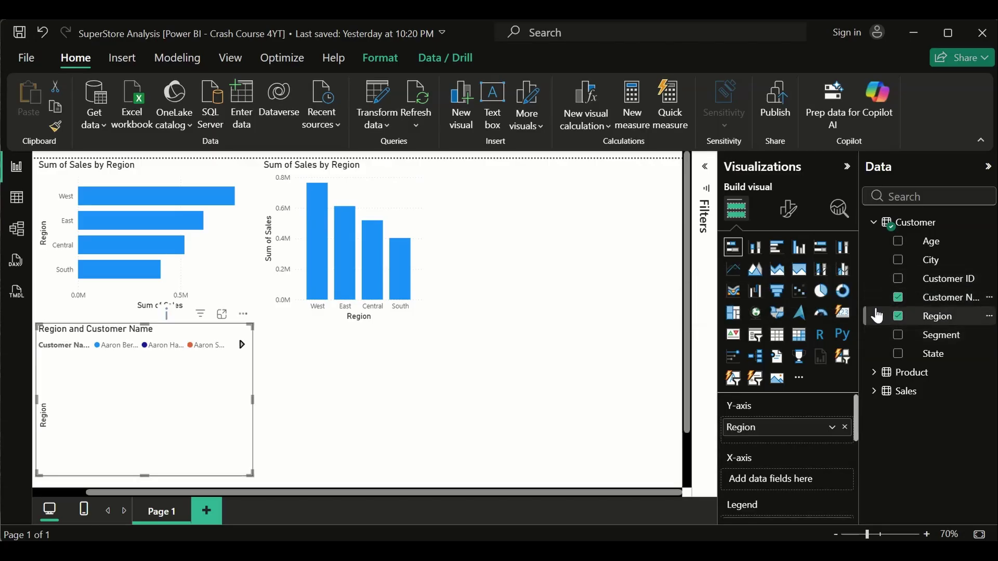
click(898, 316)
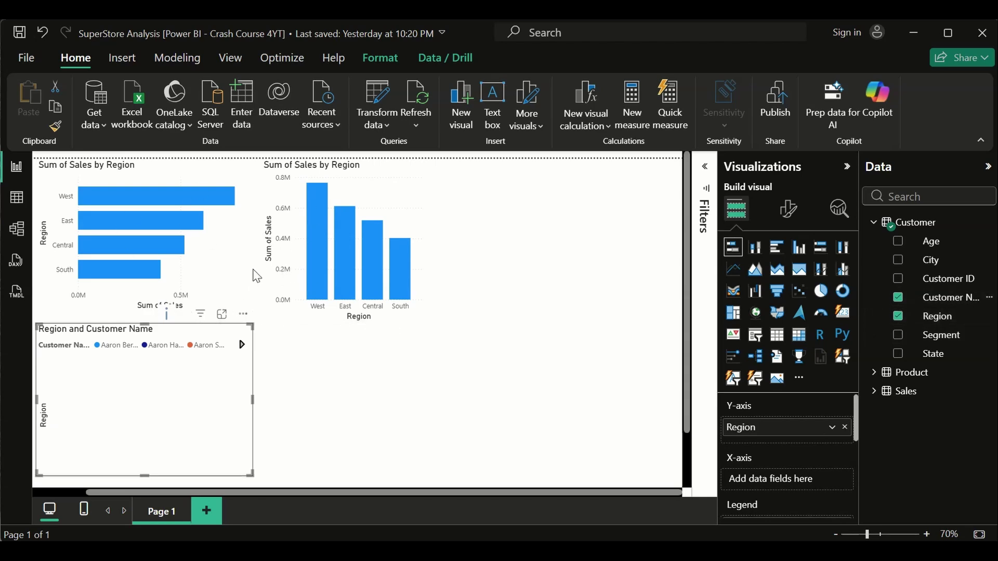
drag(147, 328, 146, 330)
click(316, 376)
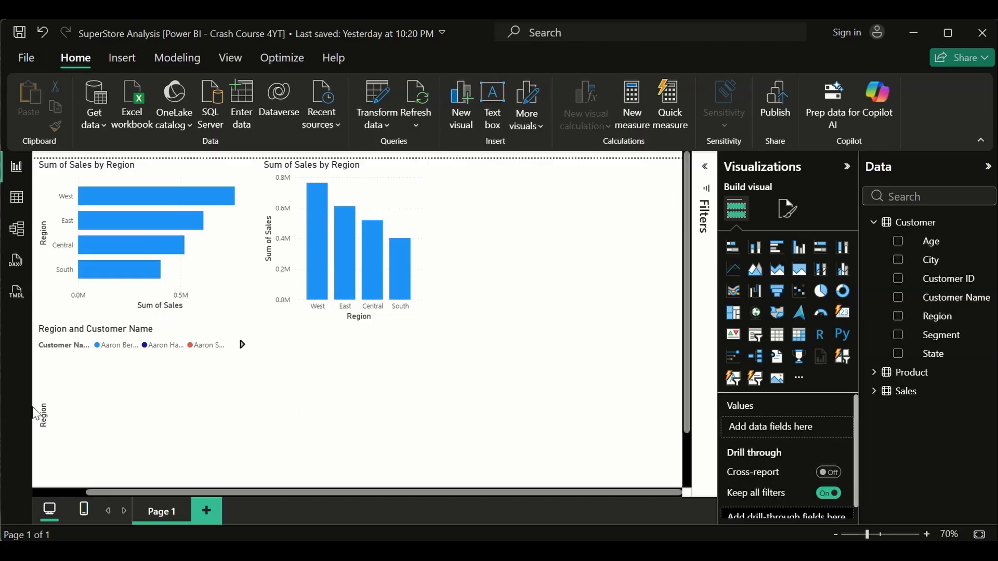
Move Customer Name from the legend to the X-axis of the lower stacked bar chart, and deselect the chart.
click(141, 423)
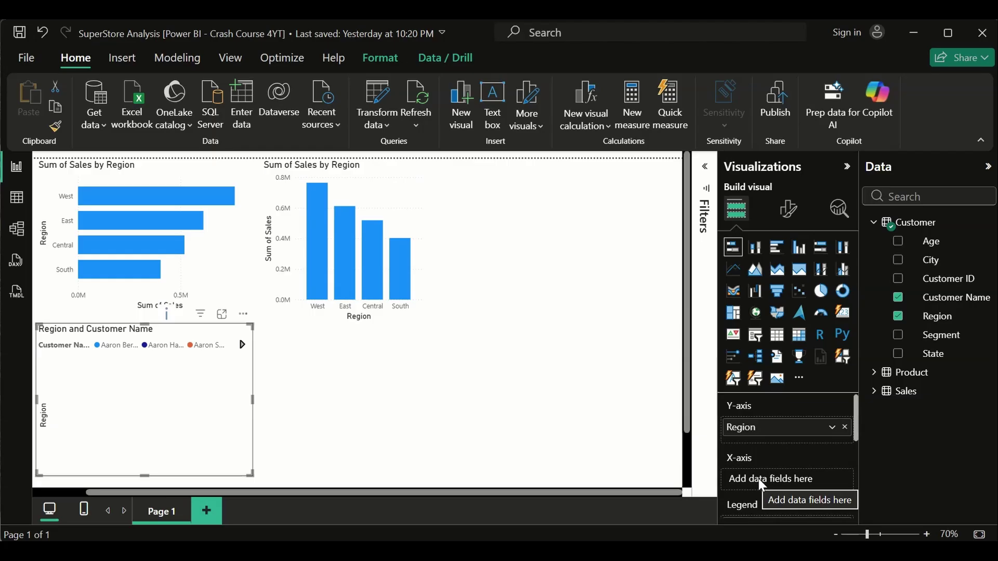
scroll(759, 479, down, 2)
scroll(759, 465, up, 2)
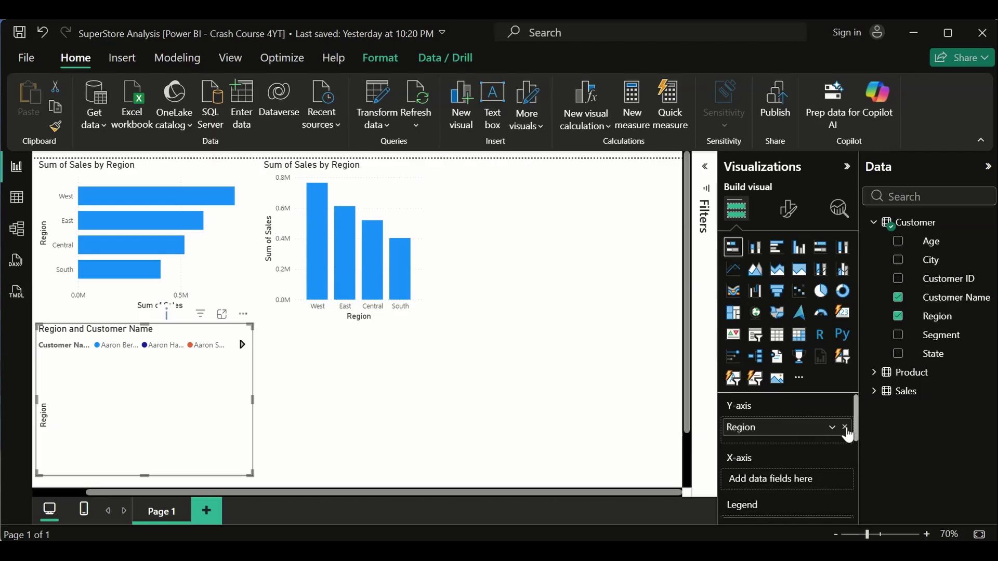
drag(855, 422, 850, 444)
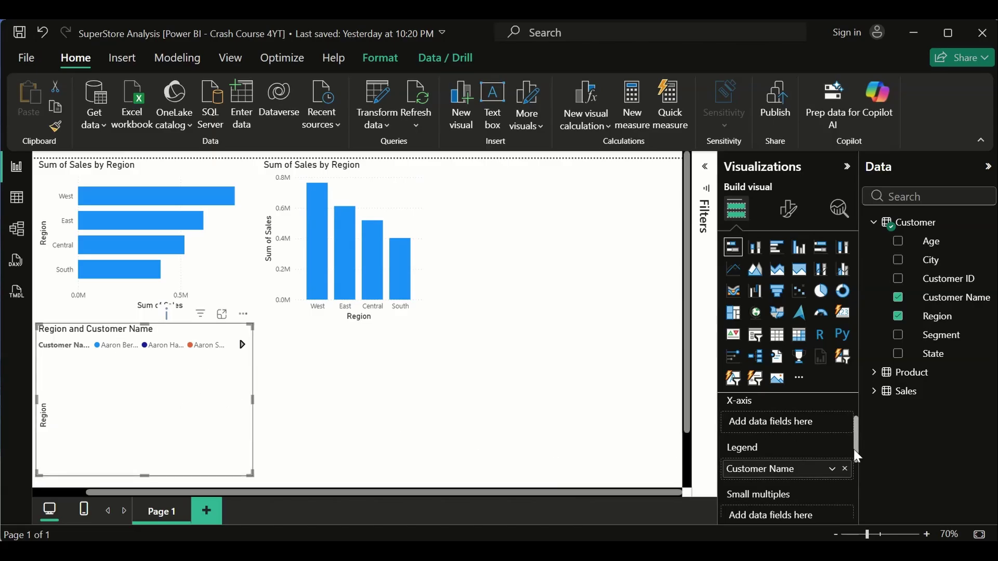
drag(855, 449, 854, 423)
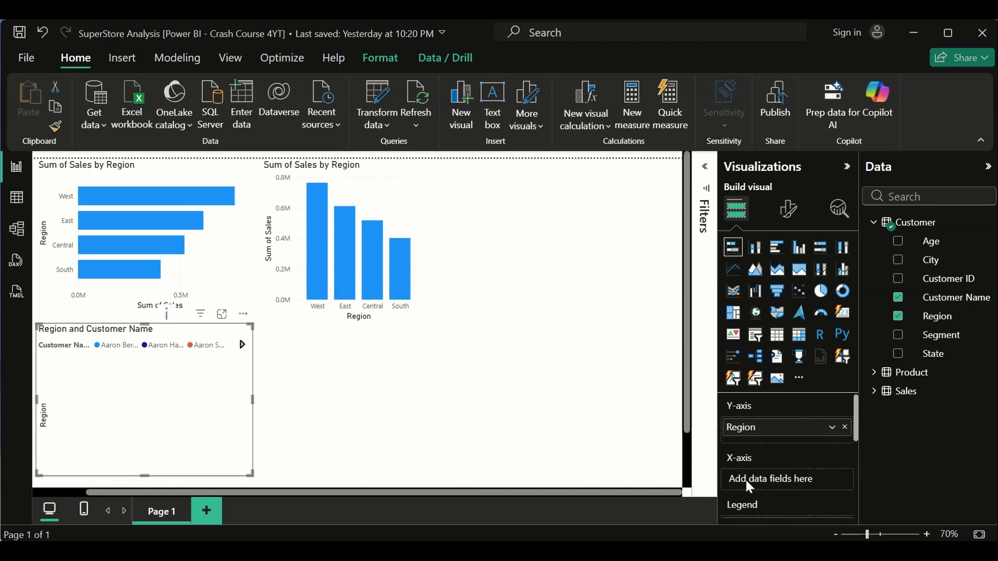
drag(857, 415, 857, 417)
scroll(860, 422, down, 2)
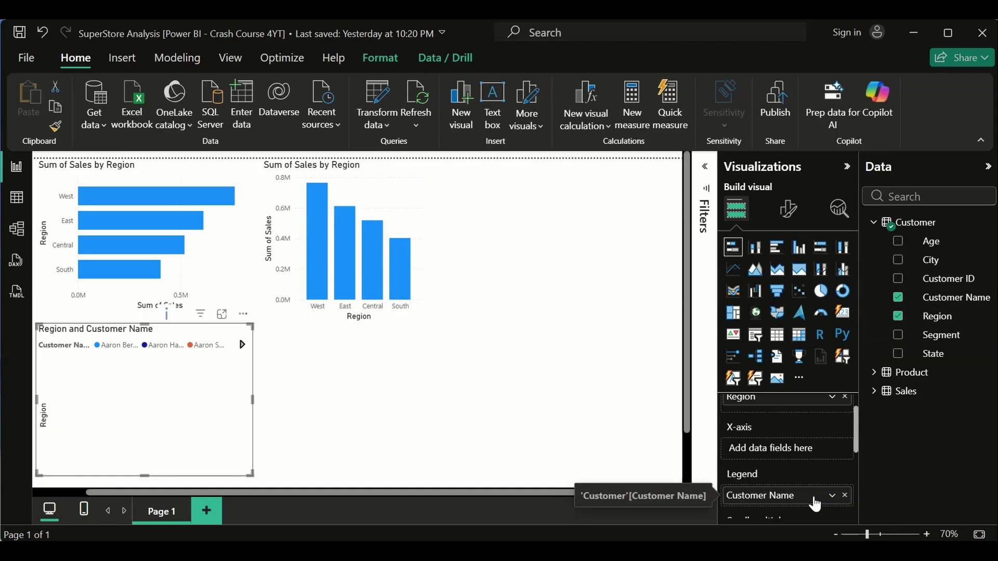
drag(812, 500, 807, 452)
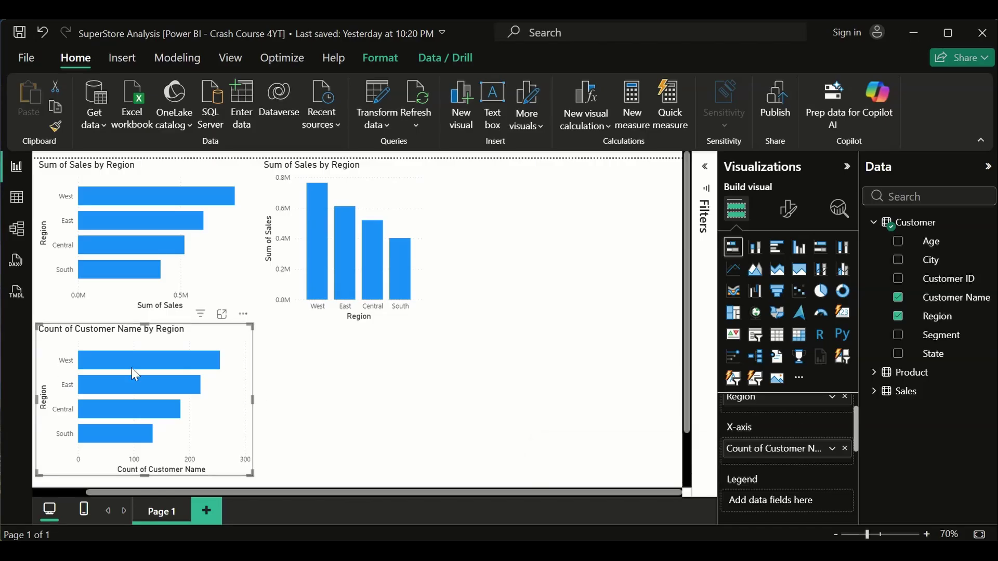
click(669, 310)
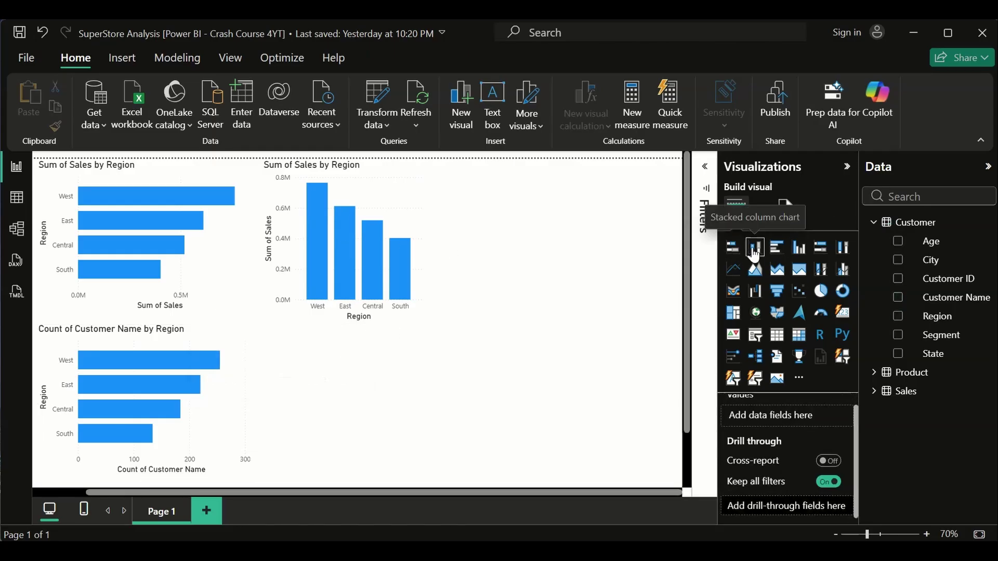
Insert a stacked column chart beside the customer count bar chart, with Region on the X-axis and Customer Name on the Y-axis.
click(754, 252)
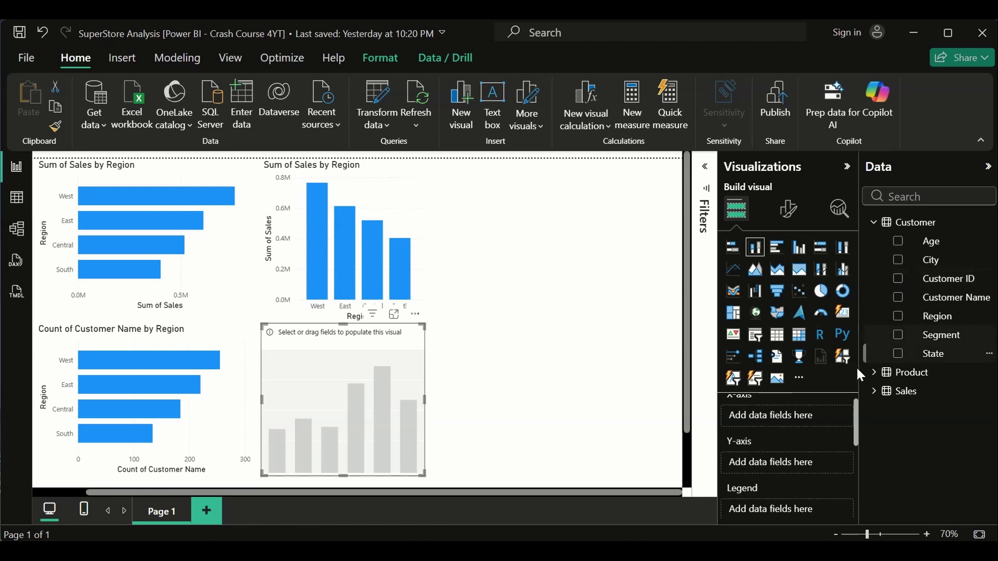
drag(899, 322, 781, 410)
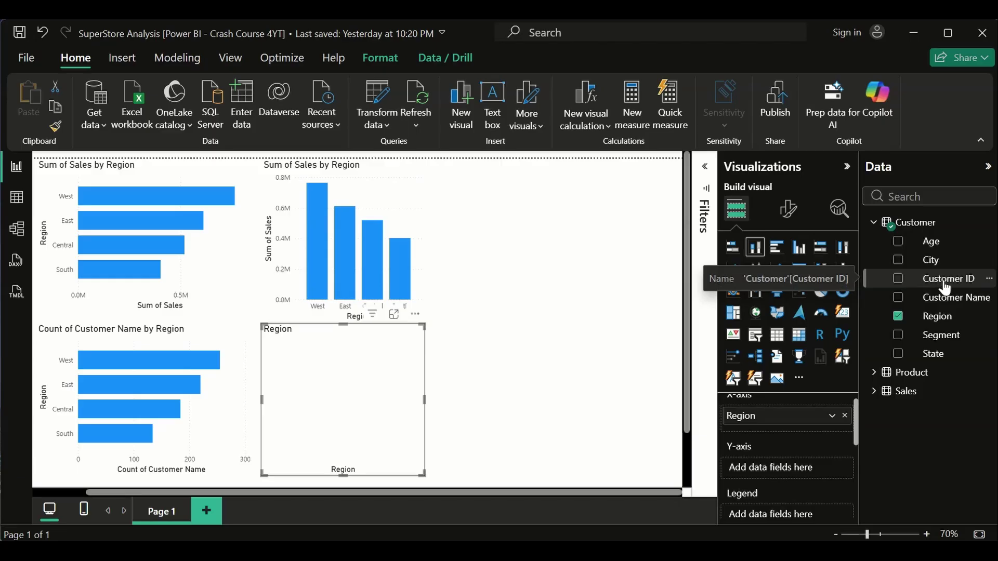
drag(945, 288, 797, 473)
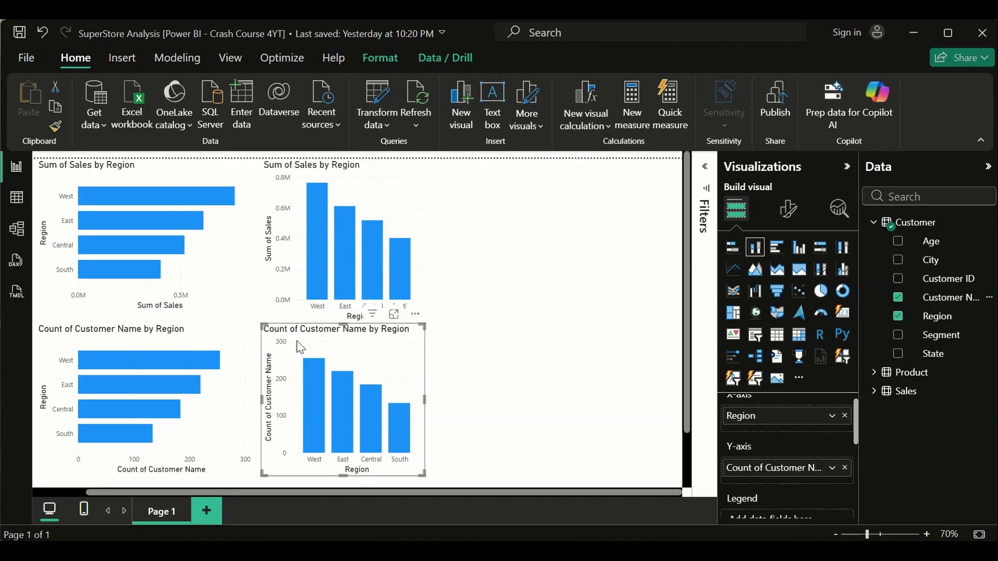
Check the fields of the Customer and Sales tables, search the data fields for sales, and clear the search.
click(874, 223)
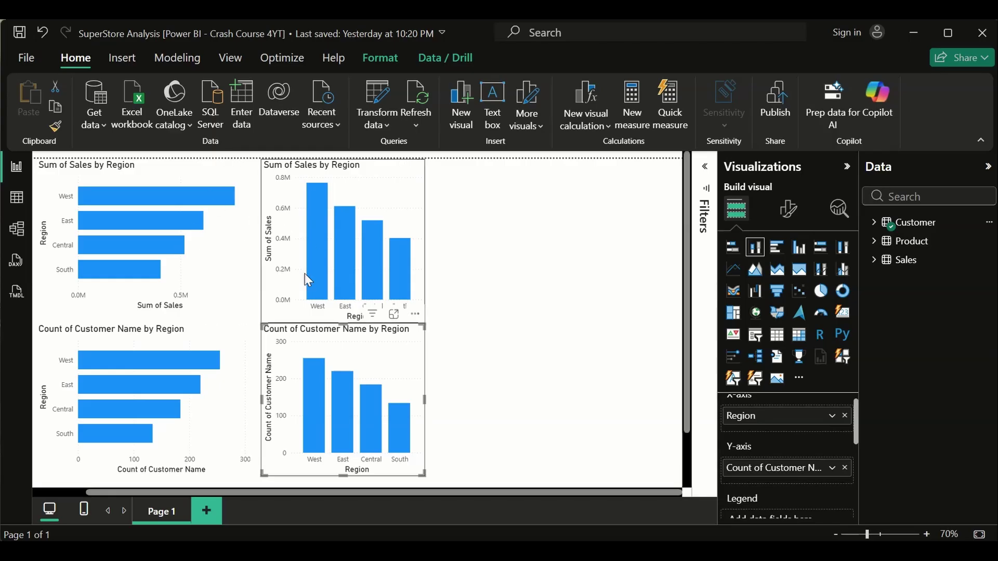
click(910, 198)
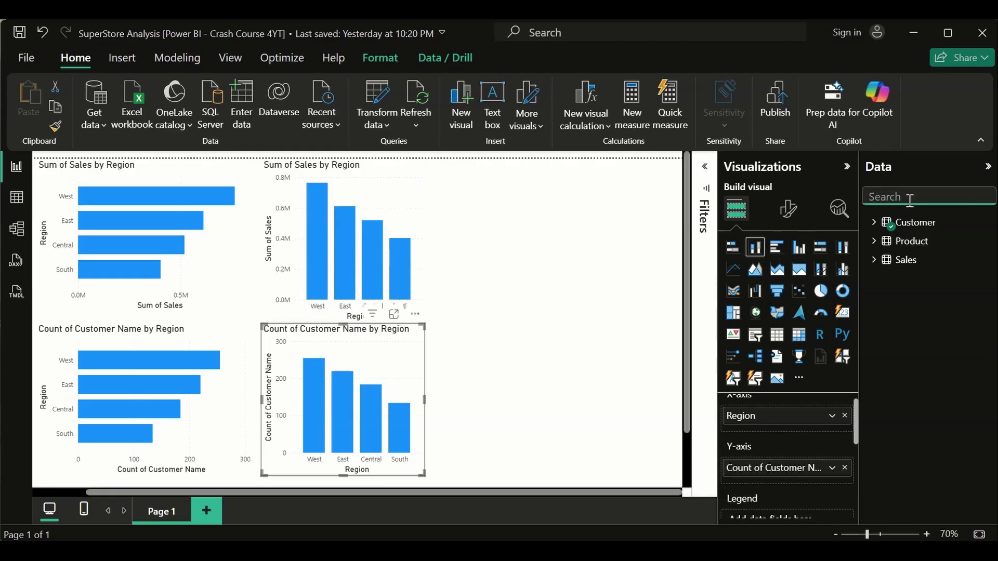
click(874, 224)
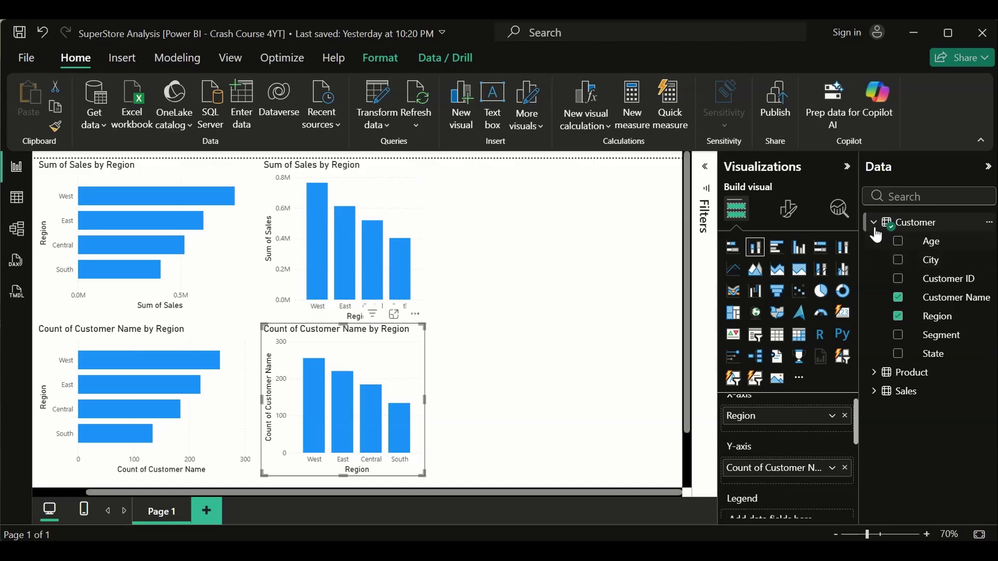
click(874, 224)
click(874, 260)
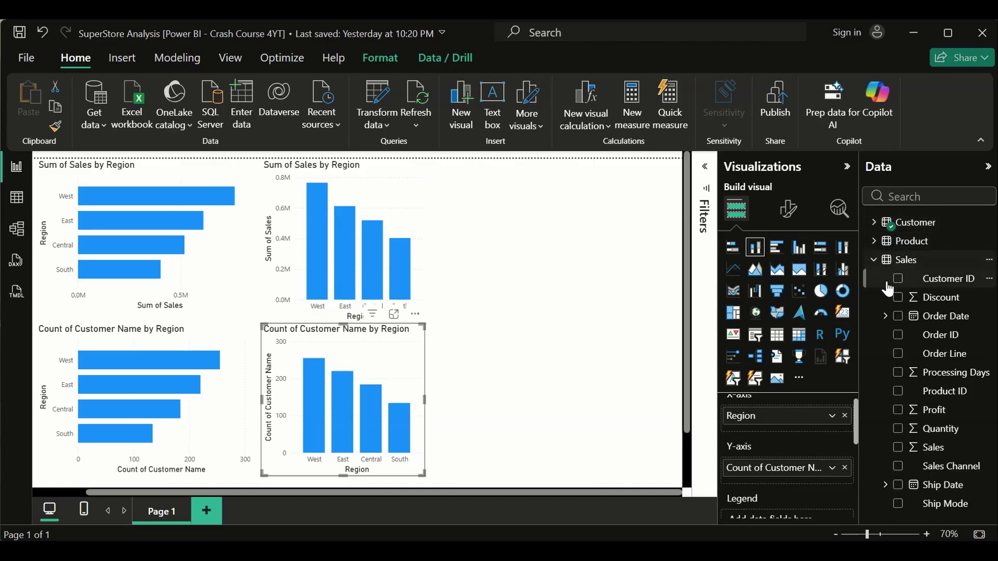
click(873, 260)
click(895, 198)
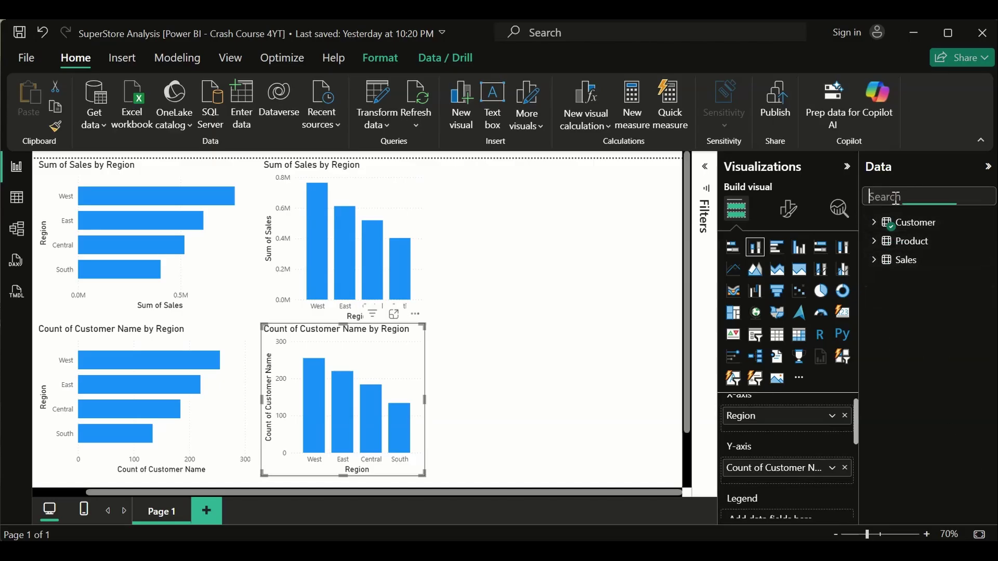
text(sales)
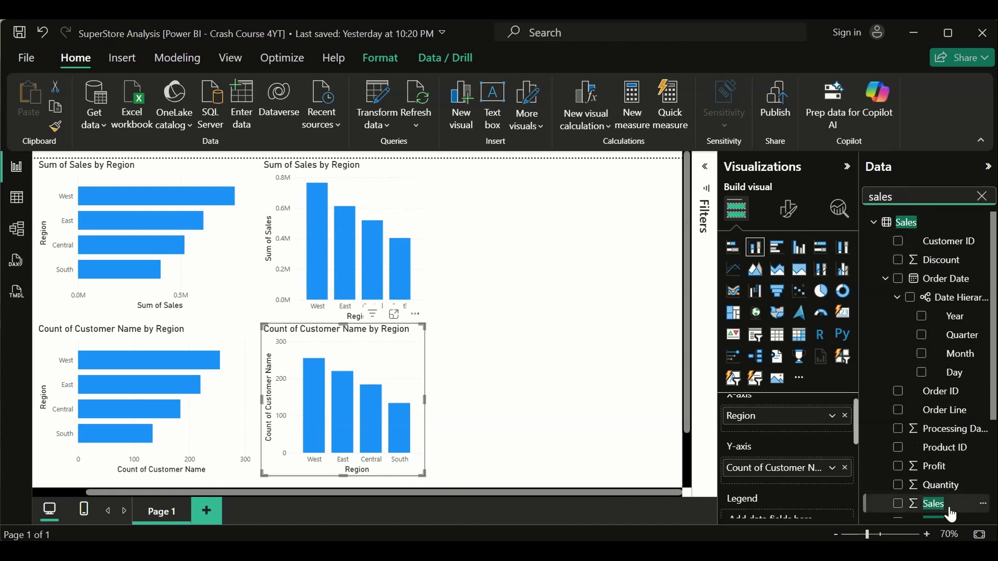
click(981, 196)
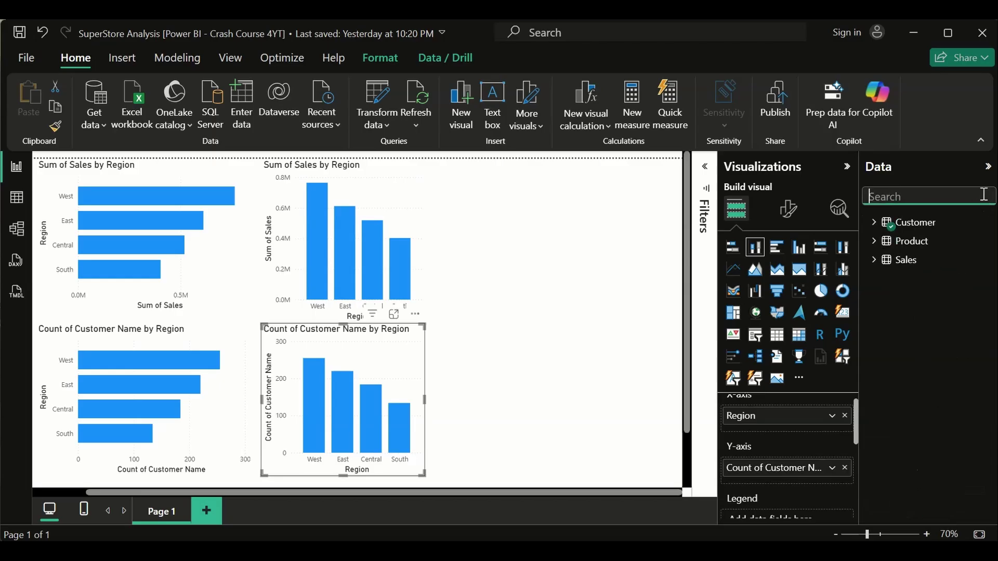
Search the data fields for product_nam and clear the search.
text(product na)
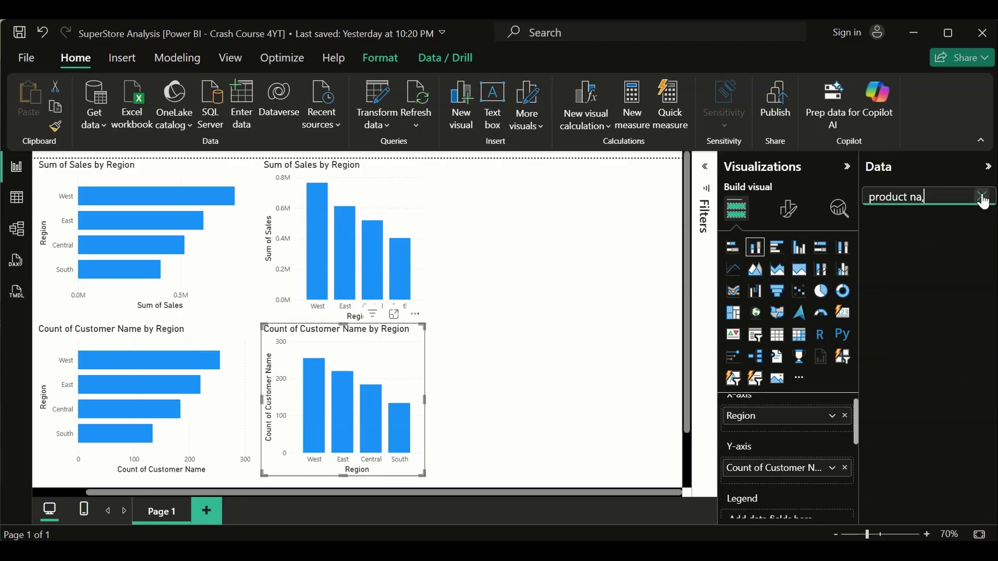
key(BackSpace)
key(BackSpace)
key(BackSpace)
text(_)
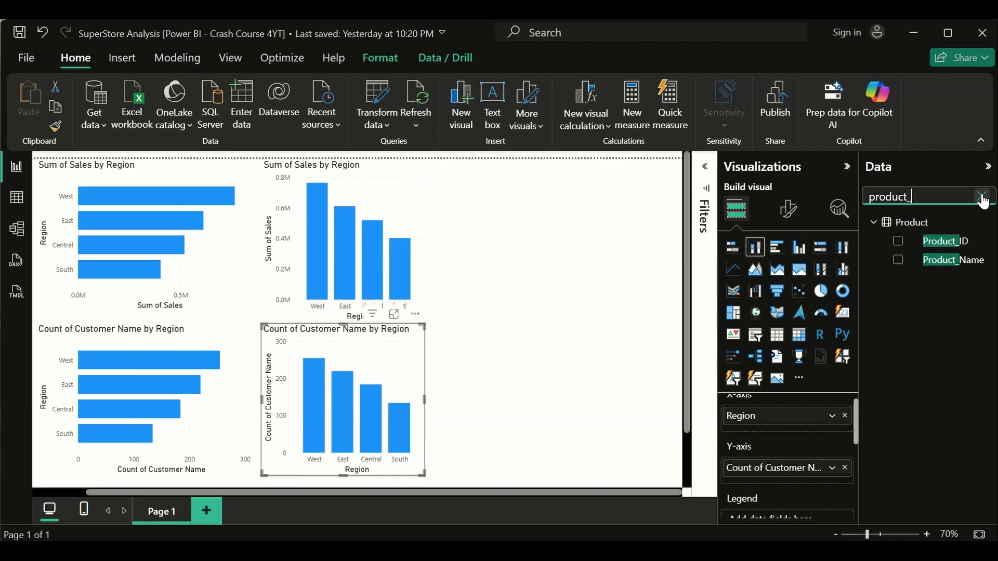
text(nam)
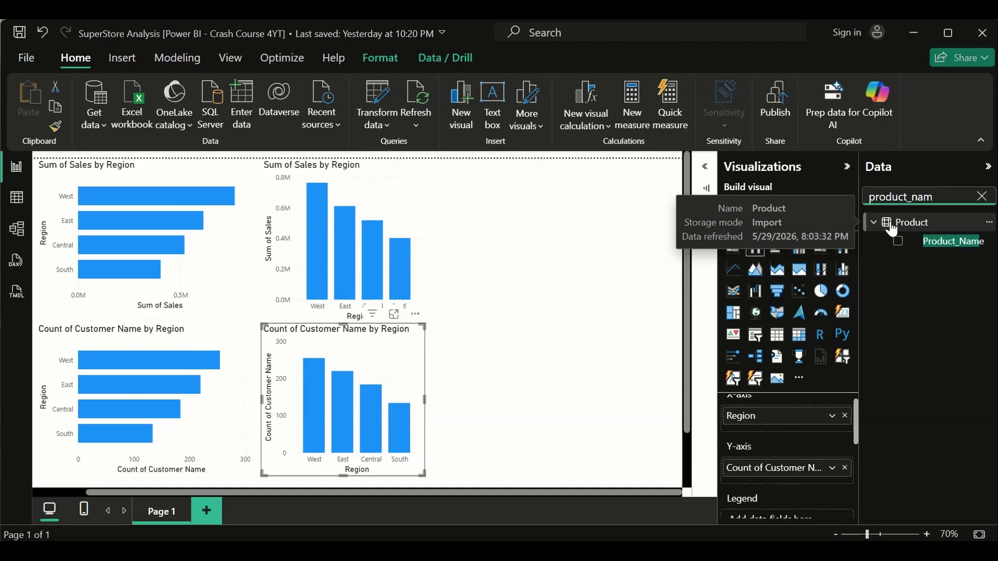
click(981, 196)
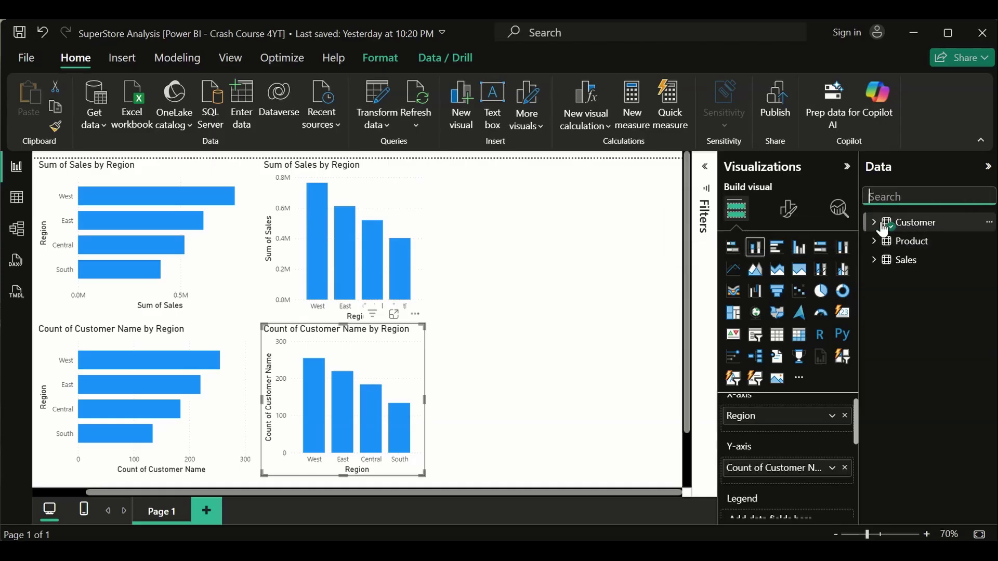
Collapse the data tables, search the fields for regio, and clear the search.
click(873, 224)
click(873, 222)
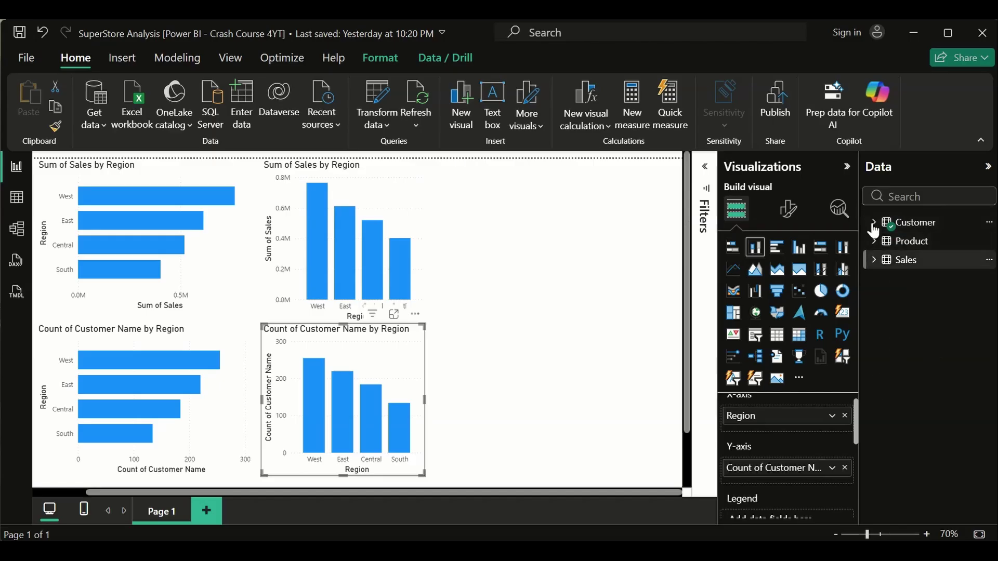
click(910, 194)
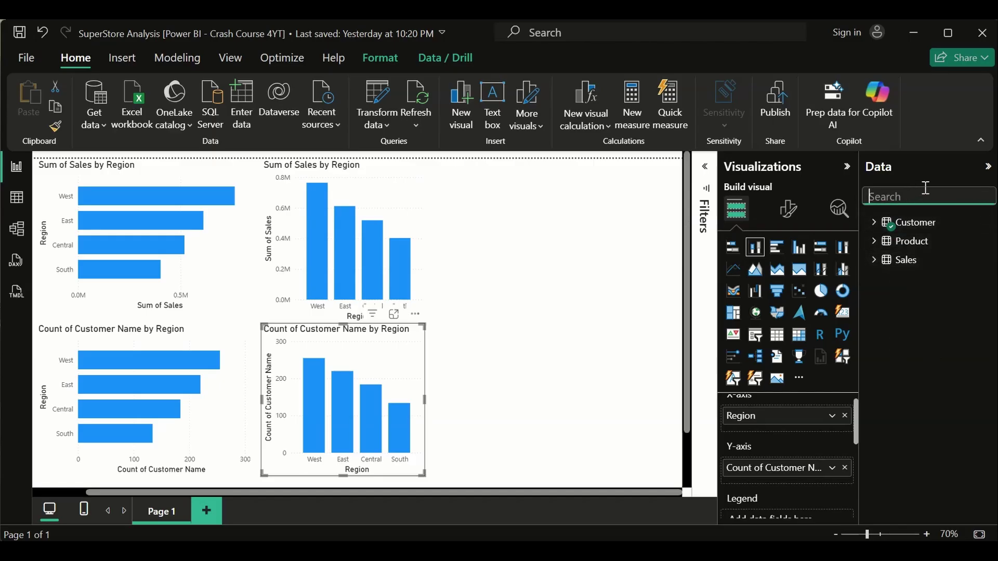
text(regio)
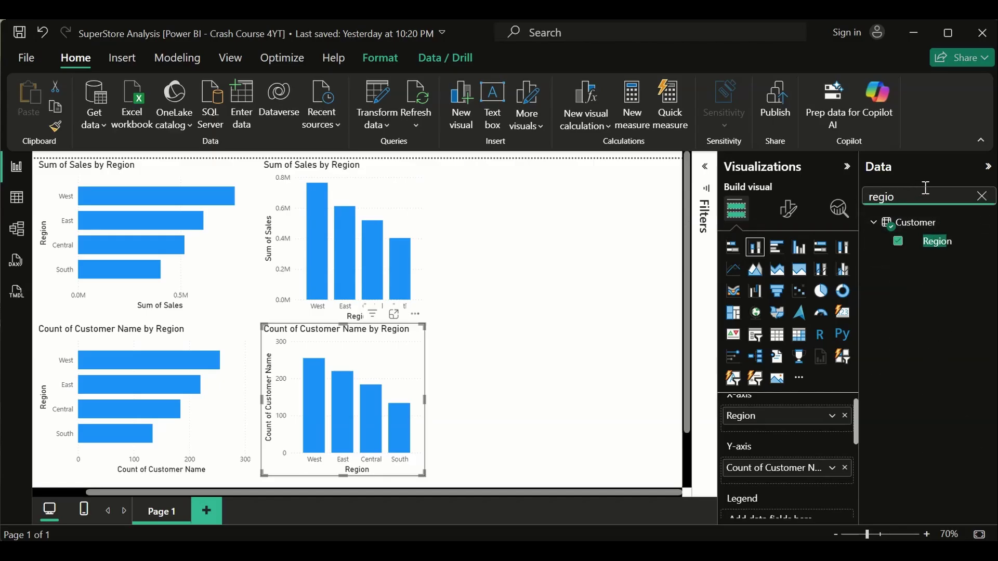
key(BackSpace)
key(BackSpace)
key(BackSpace)
key(BackSpace)
key(BackSpace)
click(909, 279)
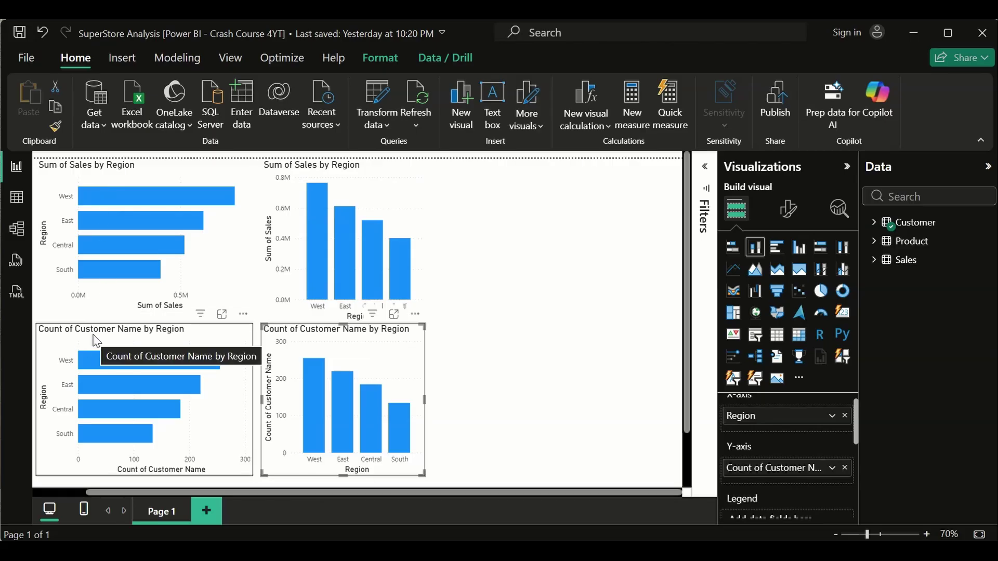
Shorten the sales column chart to the height of the sales bar chart and widen it slightly.
click(174, 174)
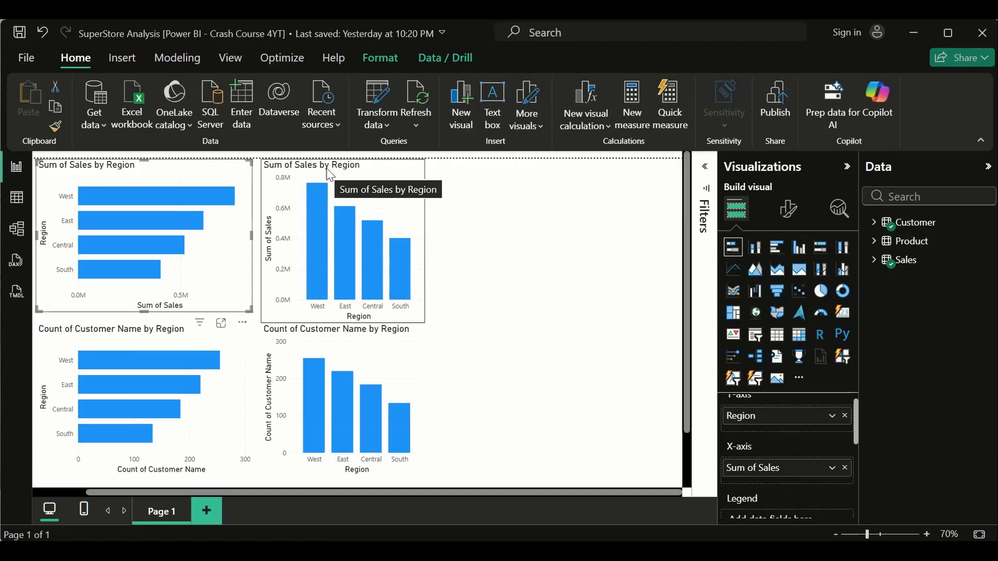
click(330, 313)
drag(344, 323, 341, 313)
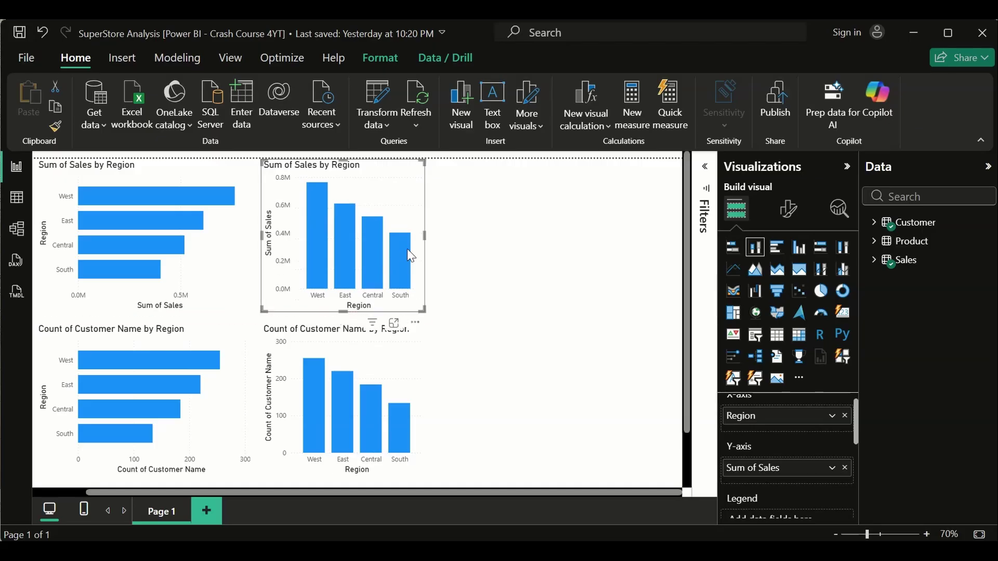
drag(424, 234, 464, 235)
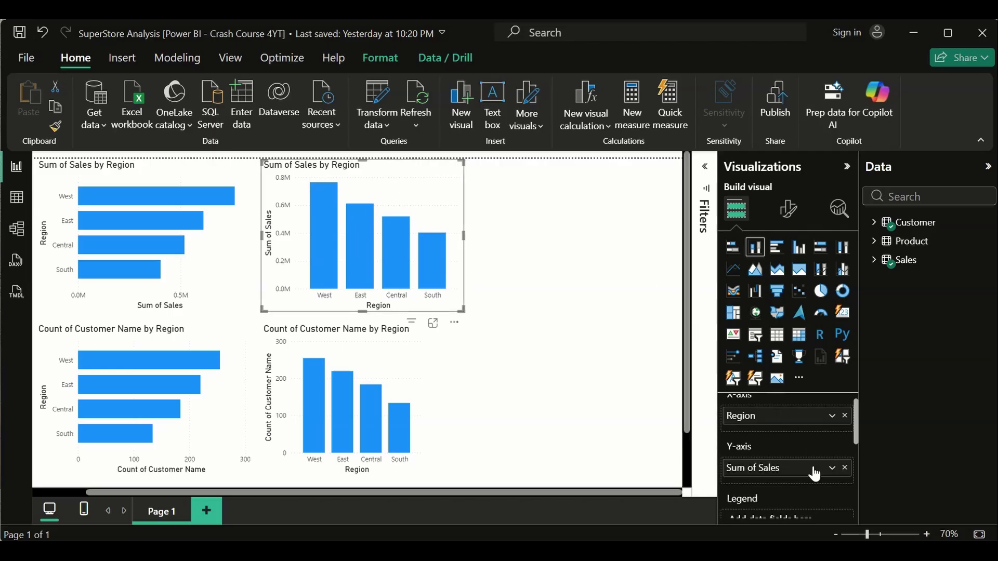
Examine the options and move destinations for the Region field on the sales column chart's X-axis.
click(832, 416)
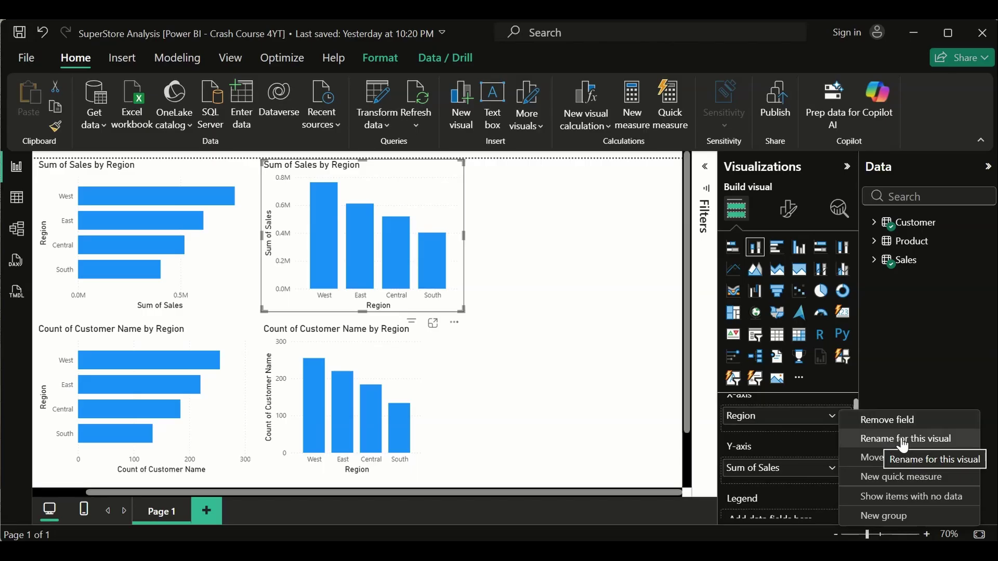
mouse_move(866, 458)
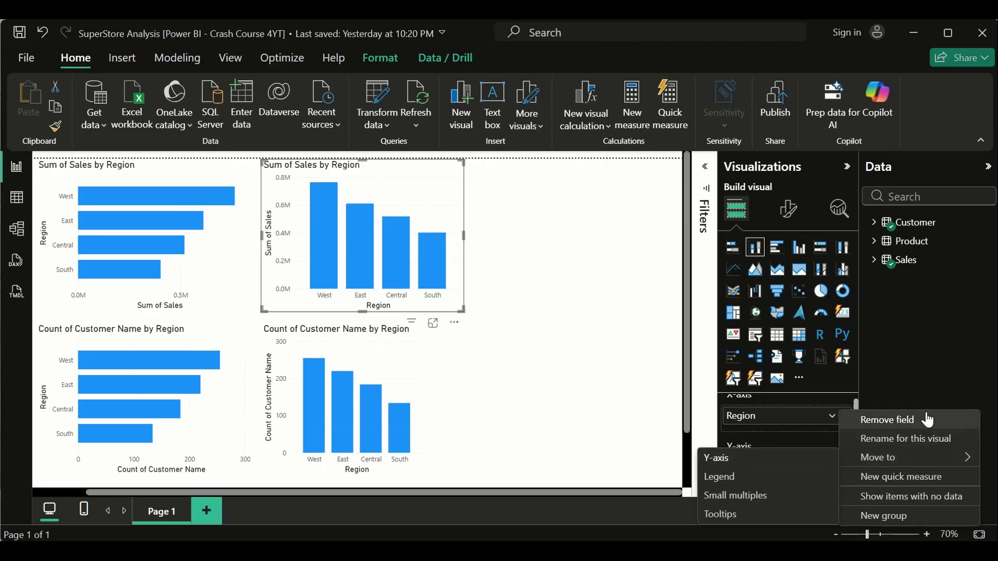
click(875, 364)
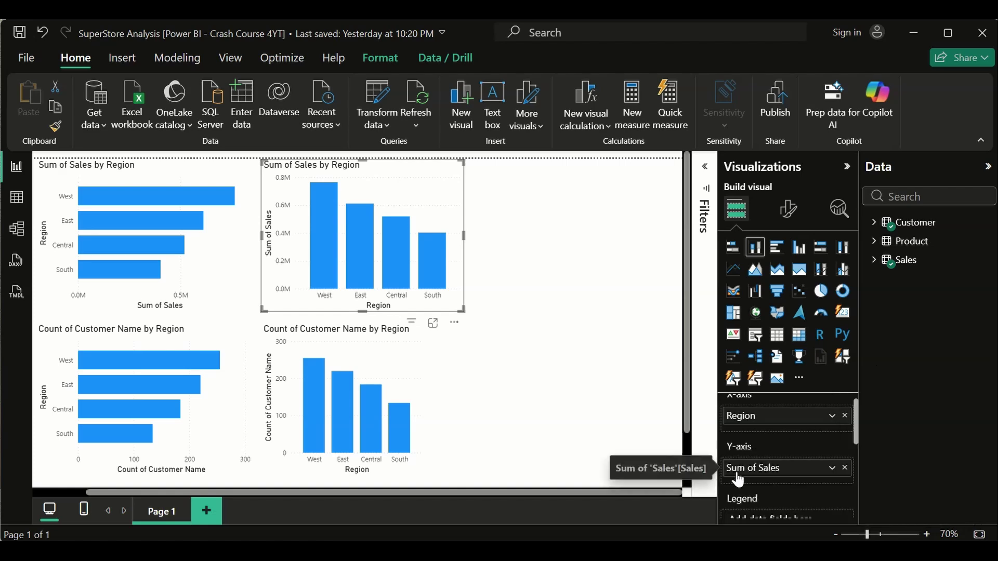
Remove Customer Name from the lower column chart's Y-axis and add it again from the Customer table as the legend.
click(360, 354)
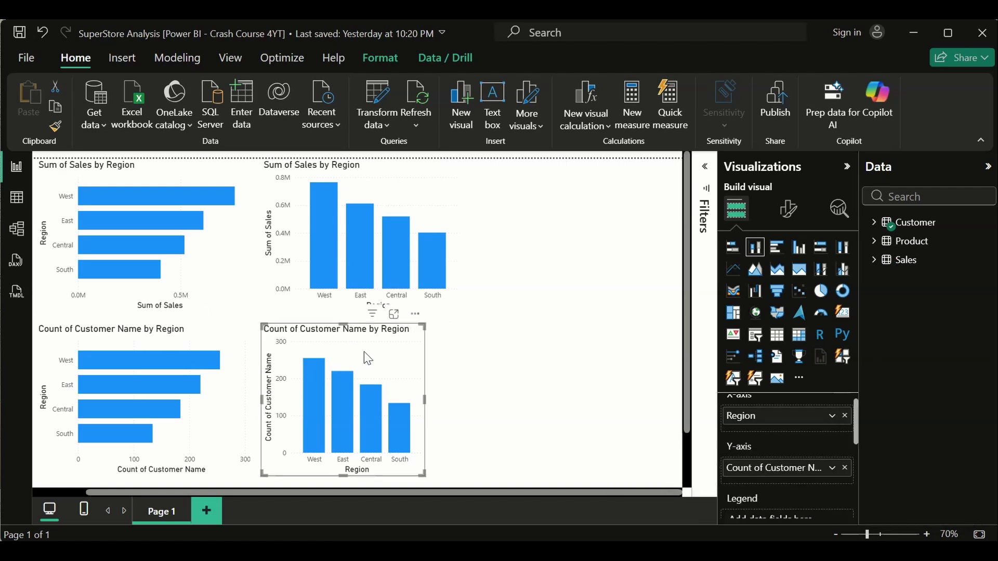
mouse_move(792, 479)
mouse_down()
mouse_move(789, 501)
mouse_move(783, 495)
mouse_up()
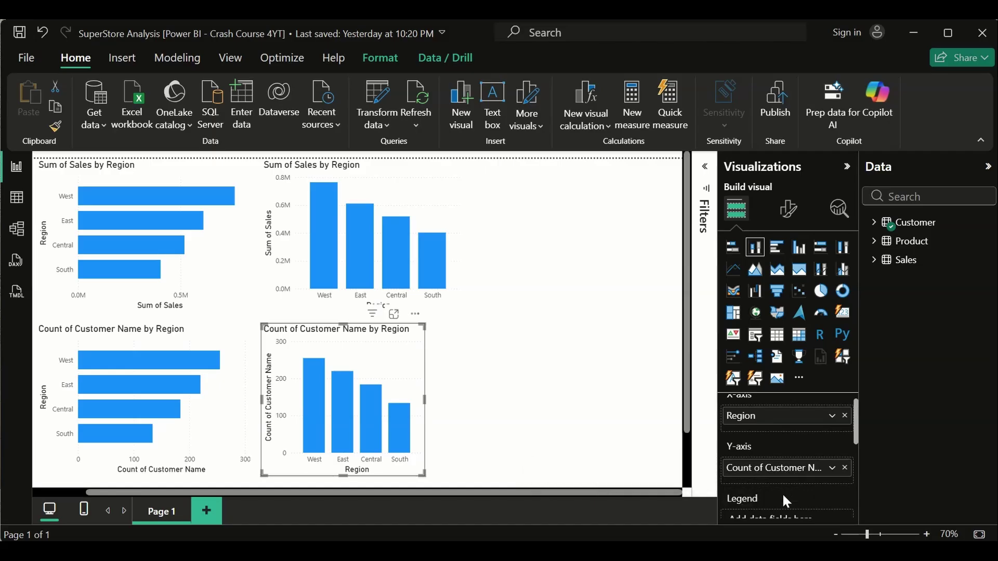
click(844, 468)
click(874, 222)
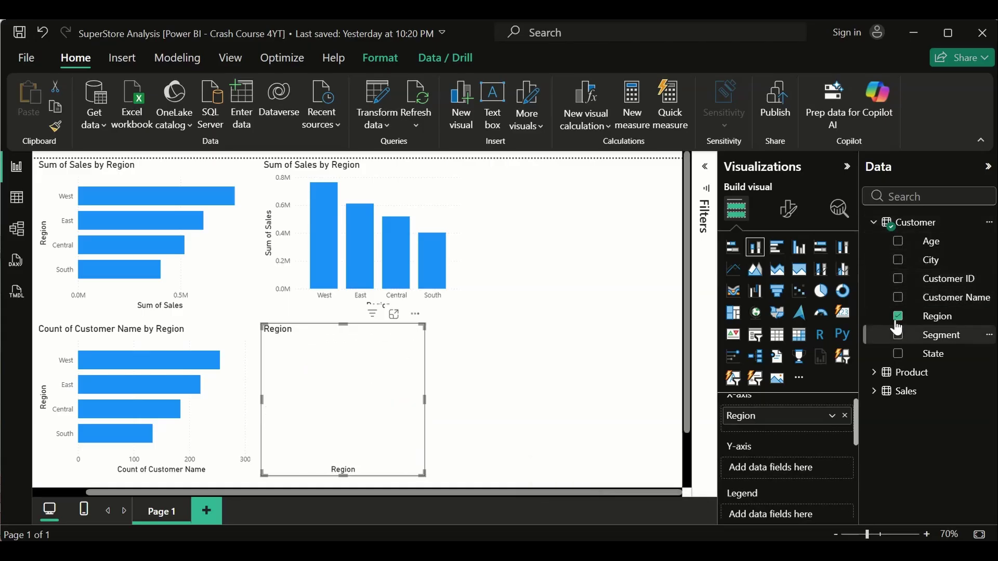
click(898, 297)
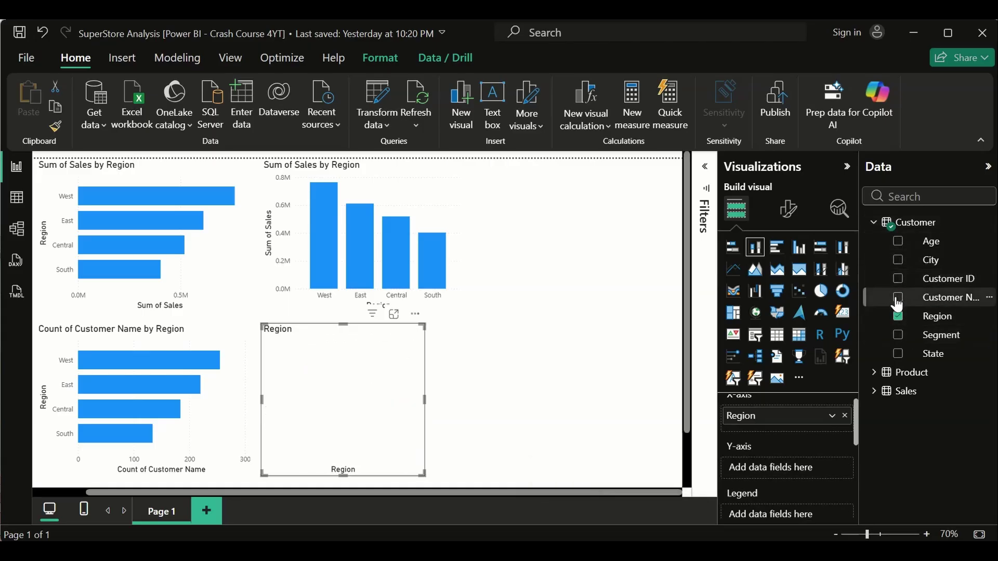
click(874, 223)
scroll(786, 479, down, 2)
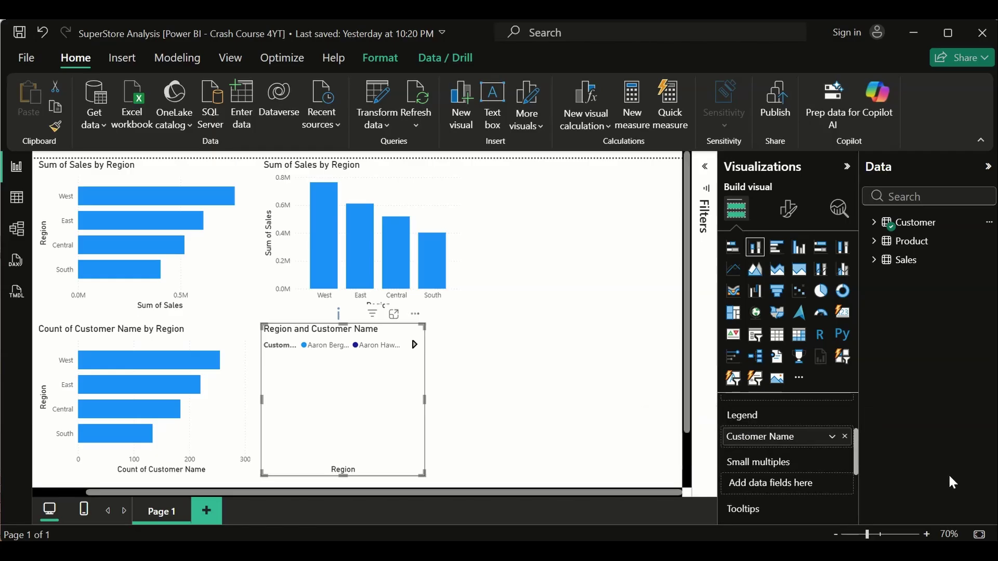
Move Customer Name from the legend to the Y-axis of the lower column chart and check its field assignments.
click(832, 438)
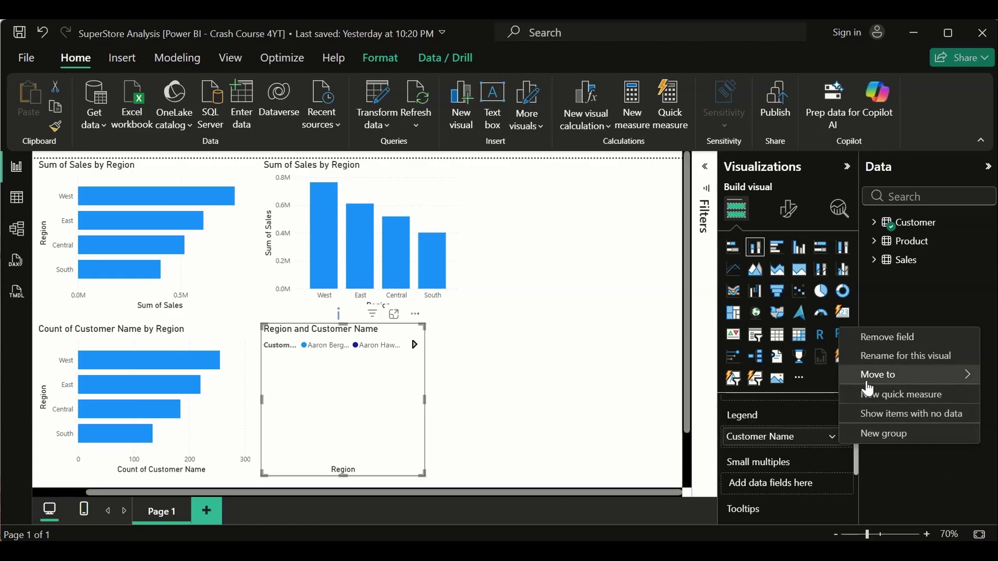
mouse_move(867, 384)
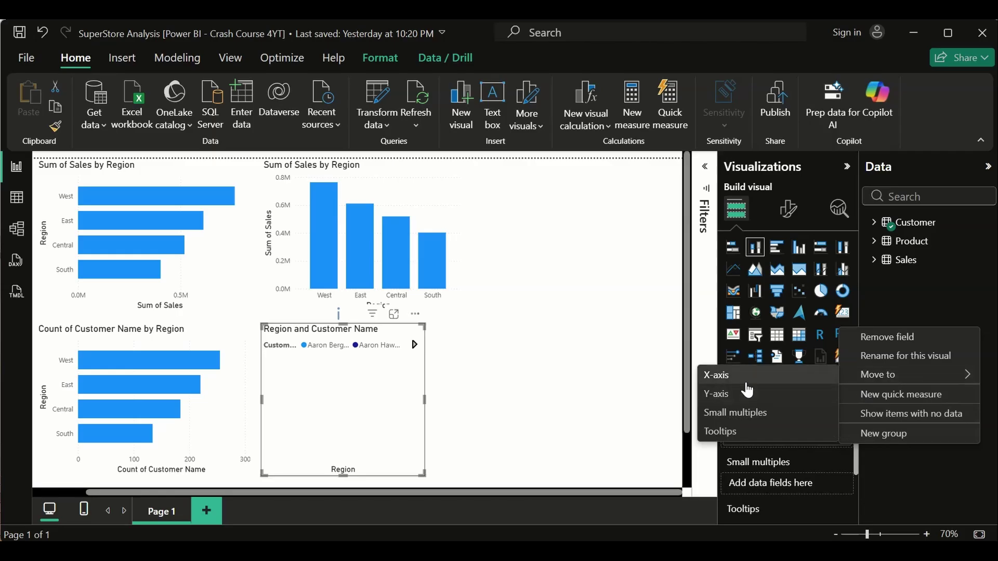
click(718, 394)
scroll(782, 437, up, 3)
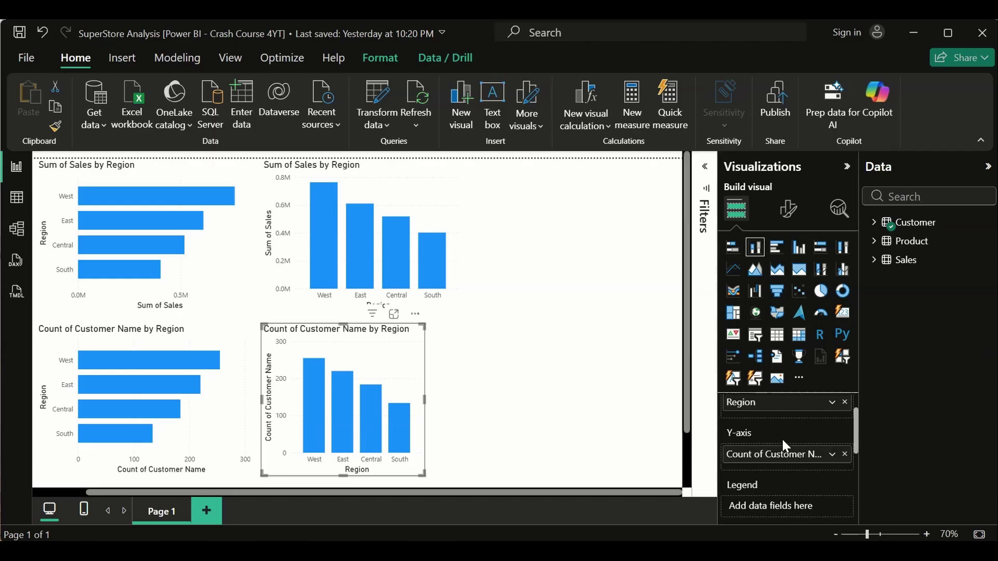
scroll(799, 460, down, 3)
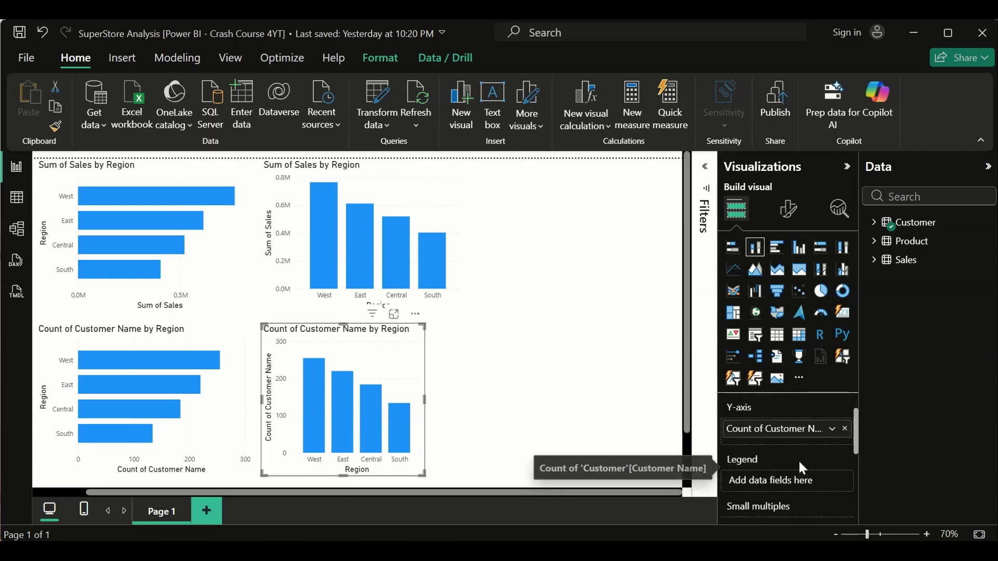
scroll(798, 460, up, 3)
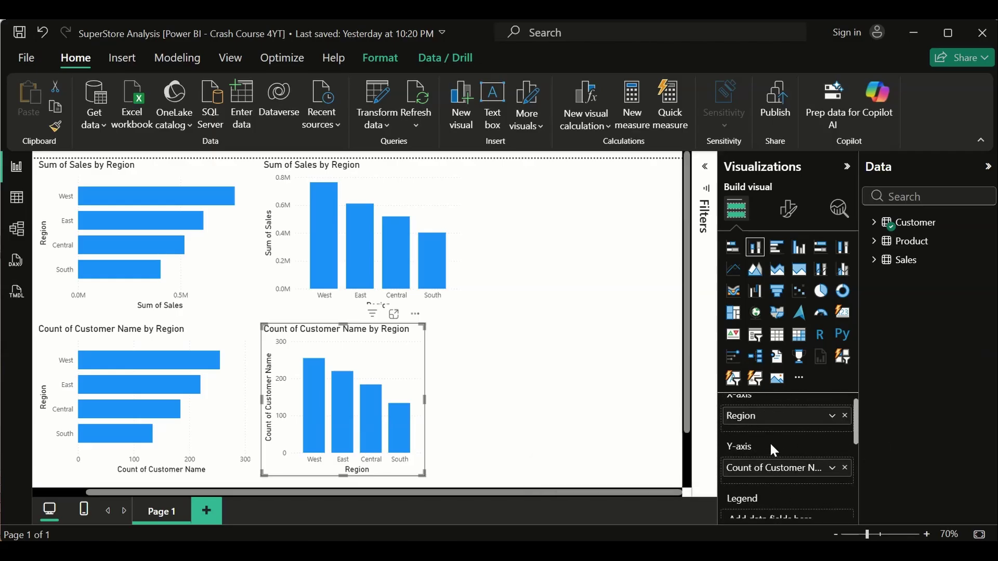
Widen the customer count column chart to match the width of the sales column chart above it.
click(439, 212)
click(409, 357)
drag(425, 400, 463, 414)
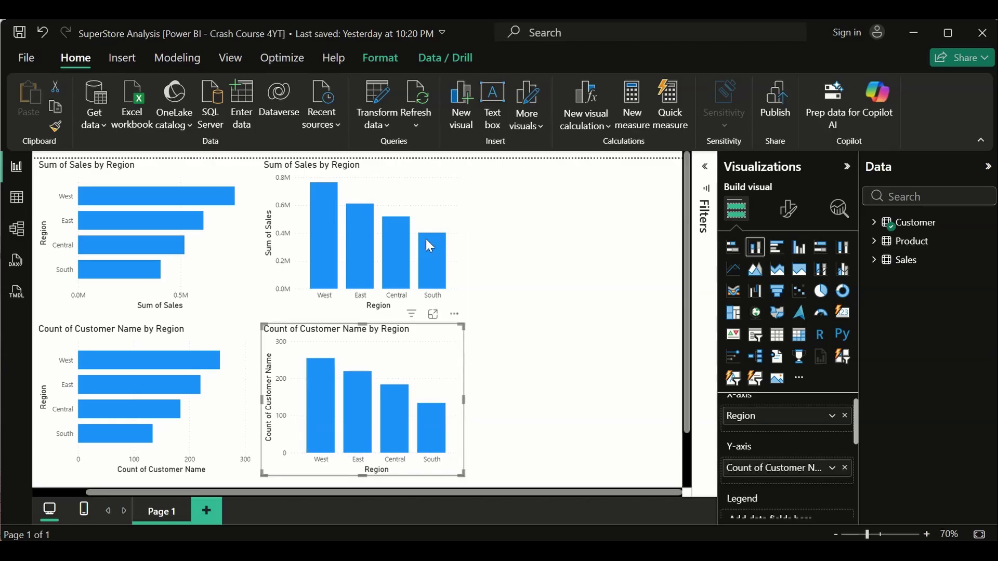
Examine the axis fields of the sales and customer count column charts, including the Region options and the aggregation choices for Sales.
click(435, 213)
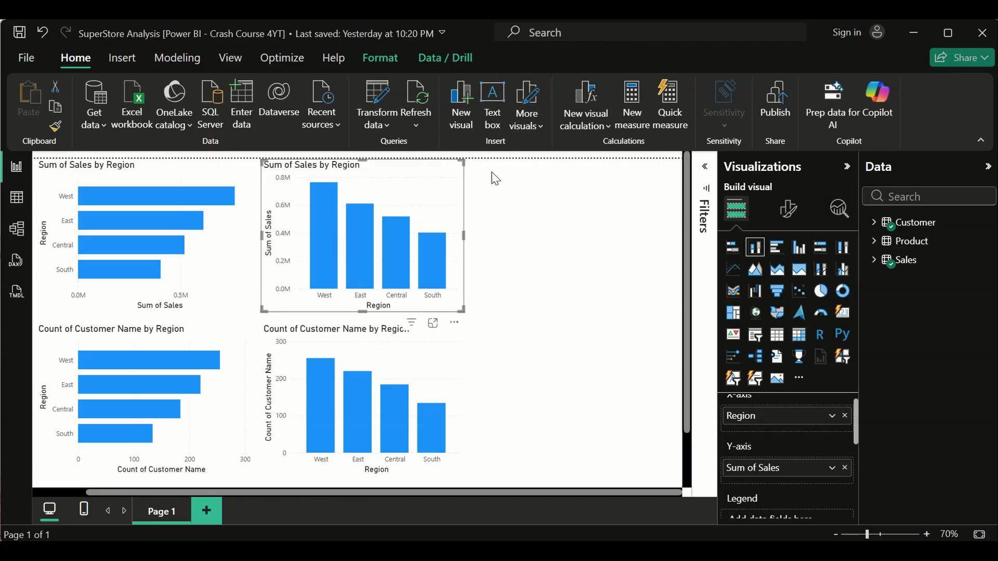
click(833, 417)
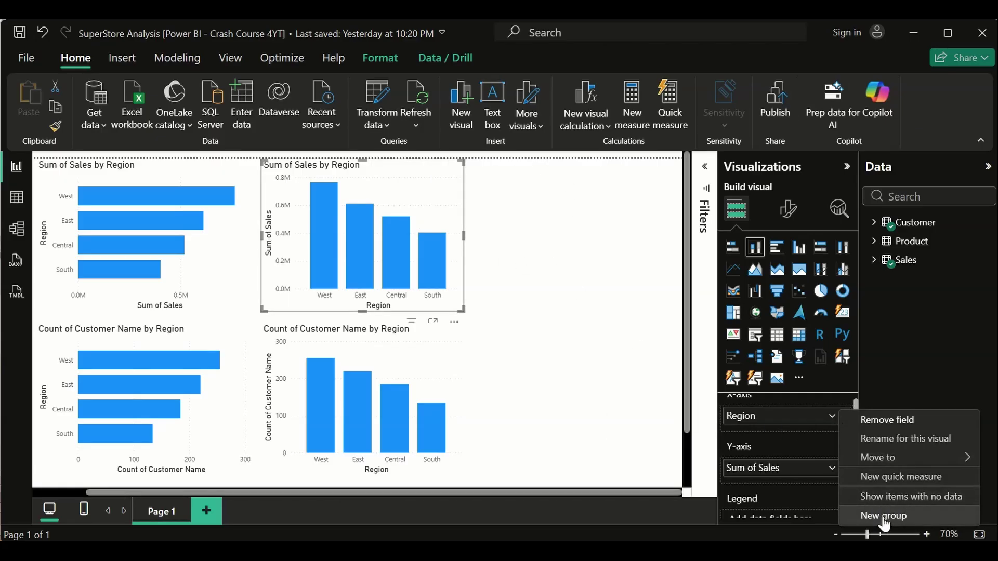
click(801, 423)
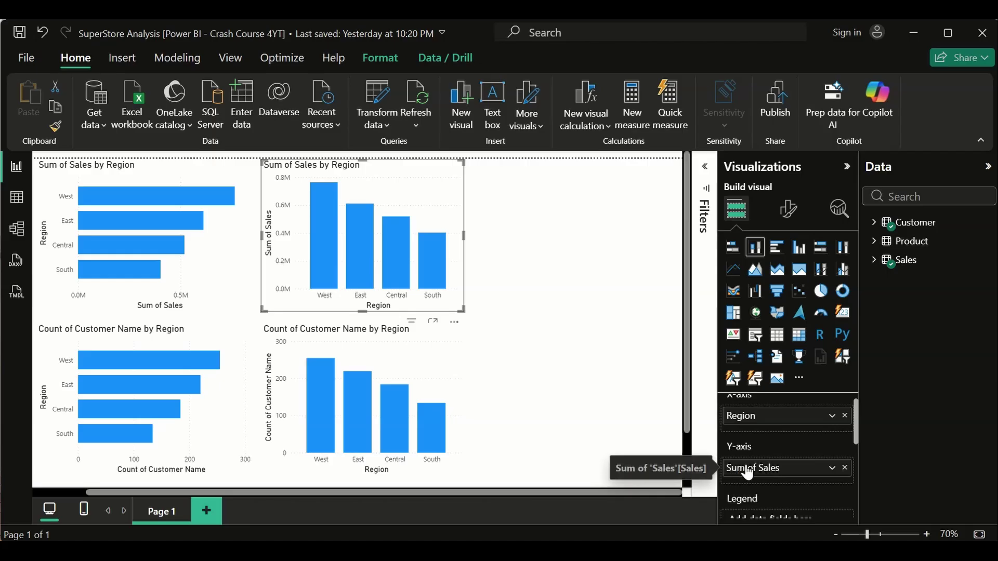
click(466, 374)
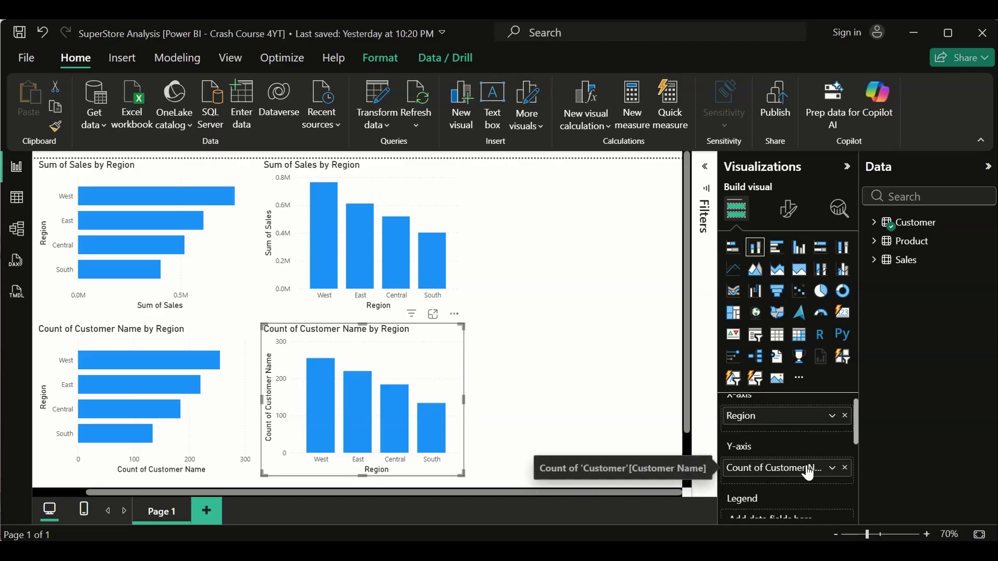
click(449, 217)
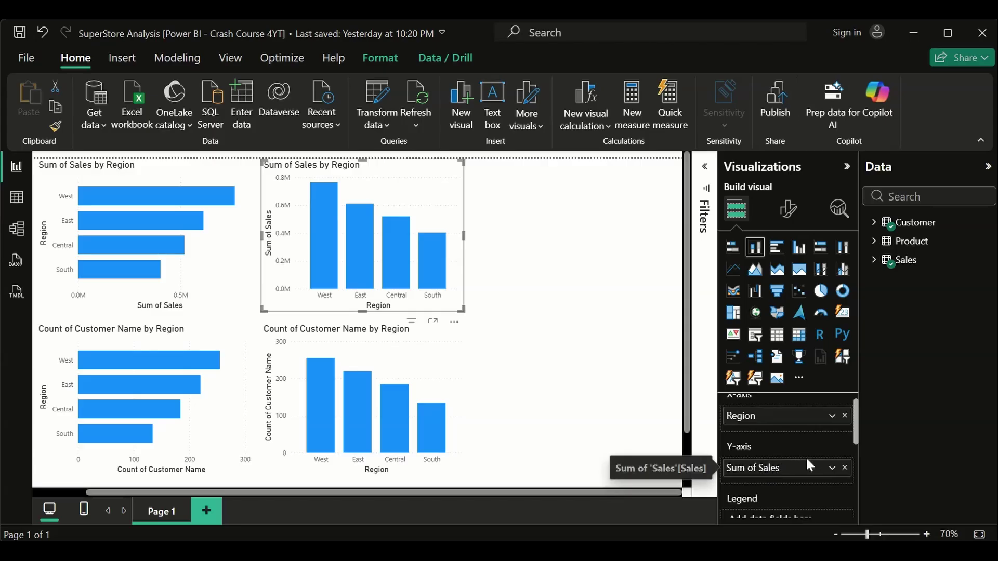
click(832, 469)
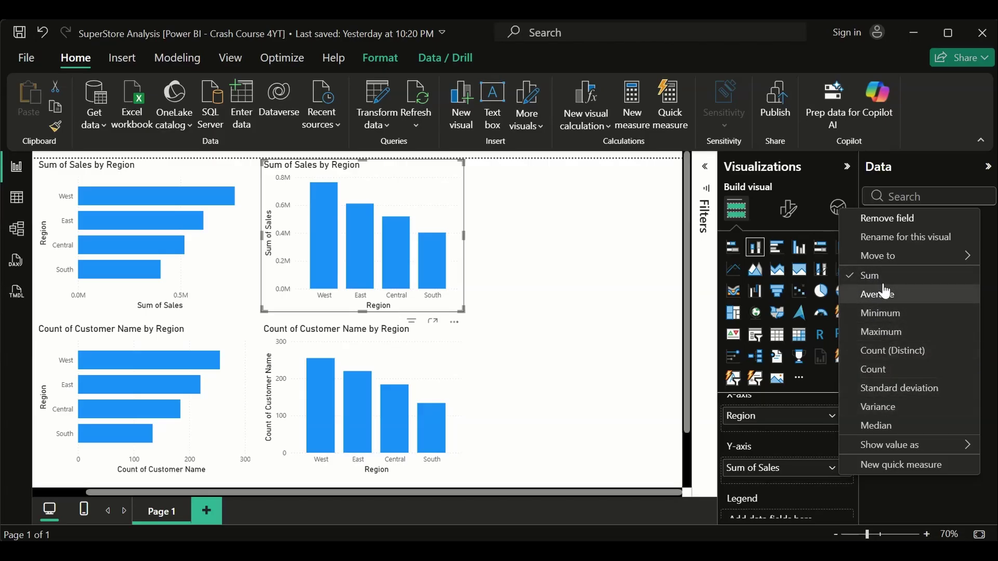
scroll(622, 358, down, 1)
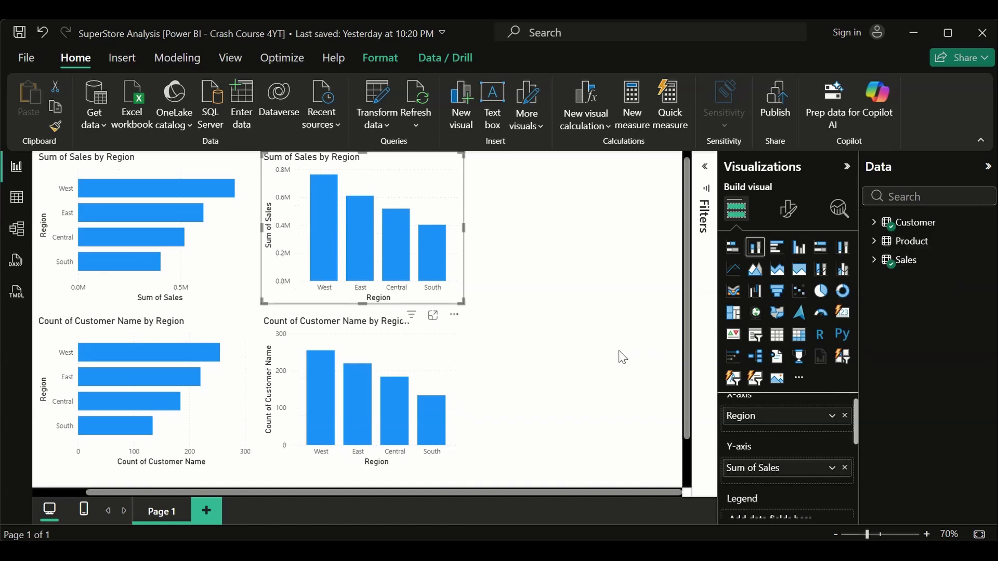
click(833, 469)
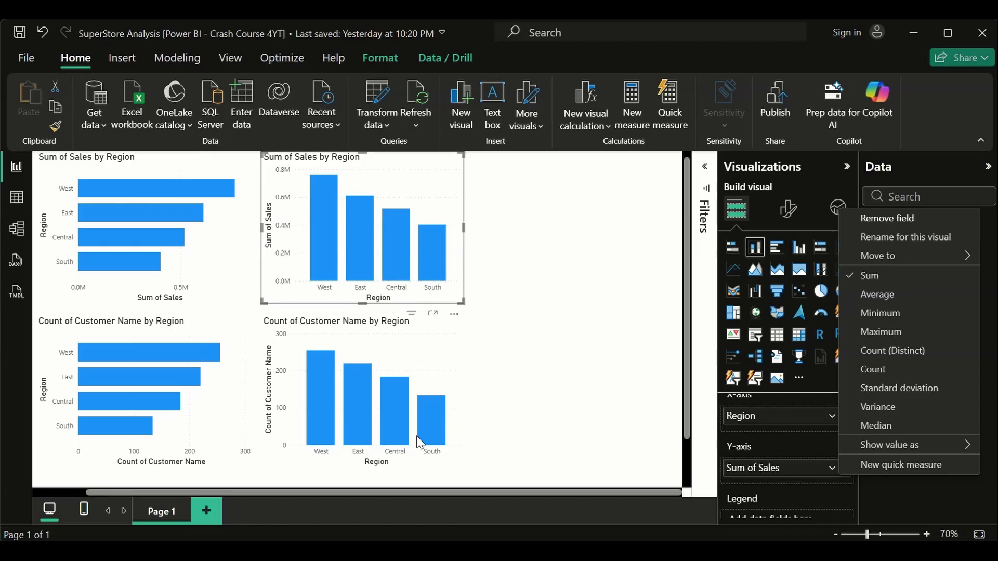
click(426, 383)
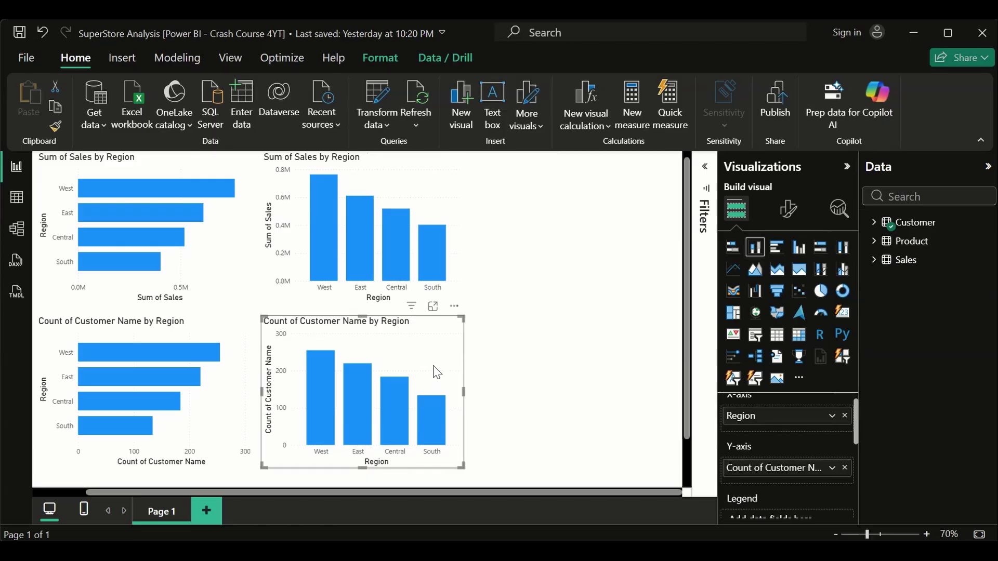
click(439, 202)
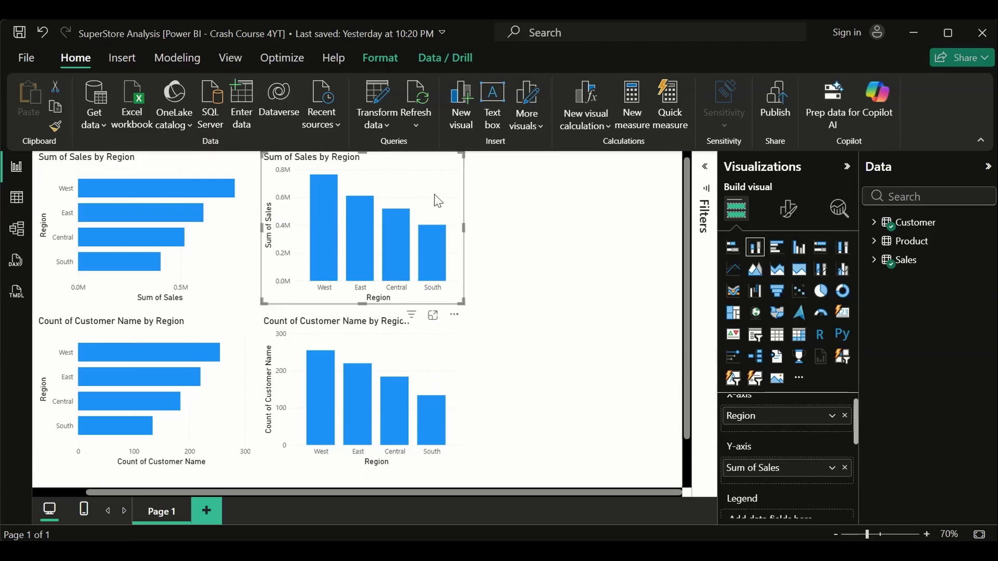
Change the aggregation of Sales on the sales column chart's Y-axis to Average and inspect the values of the region columns.
click(832, 467)
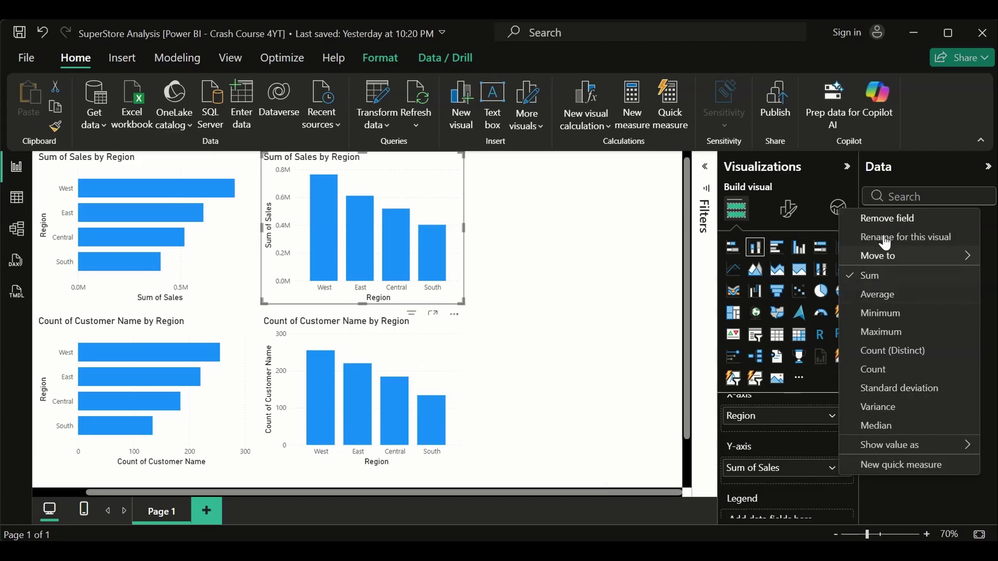
mouse_move(881, 257)
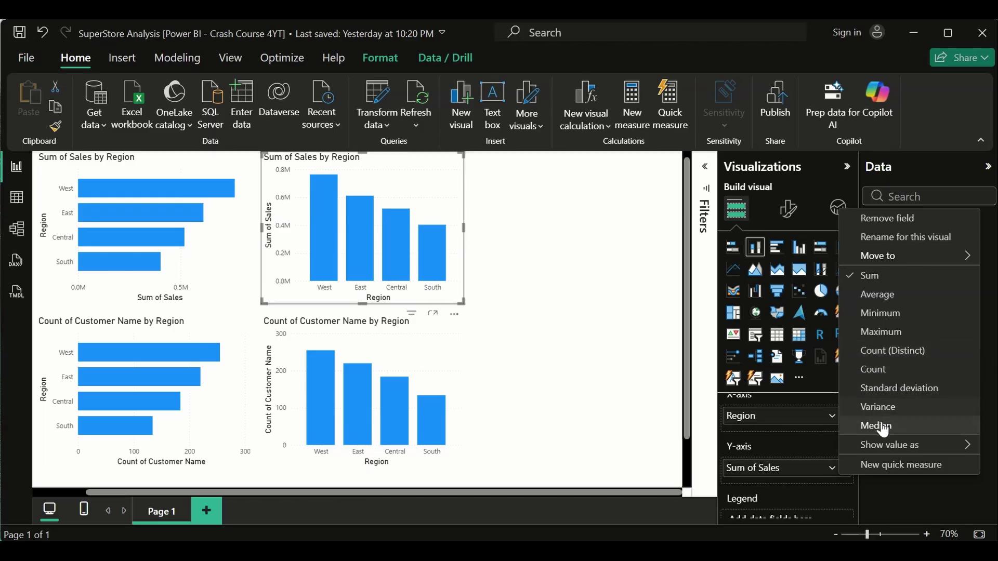
mouse_move(907, 447)
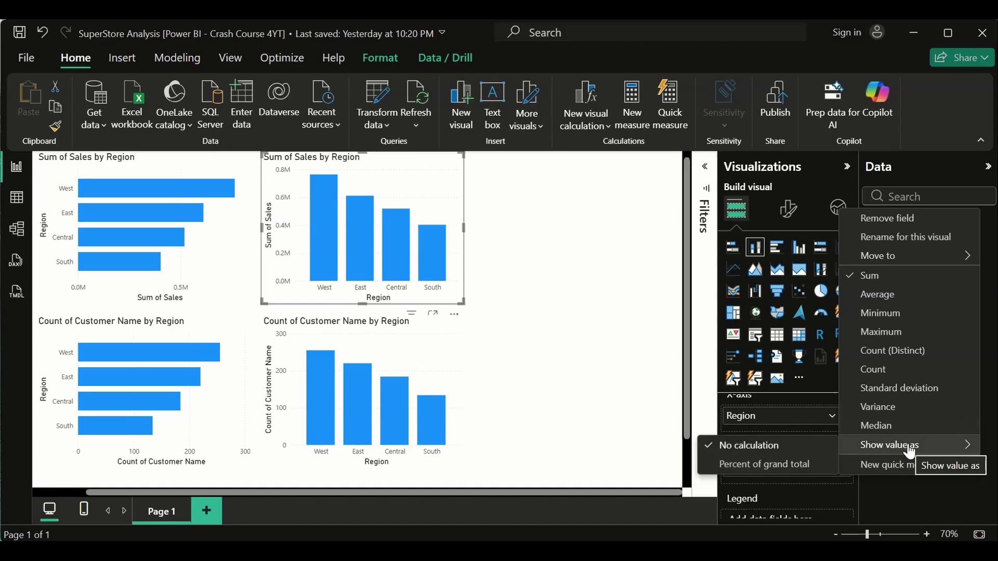
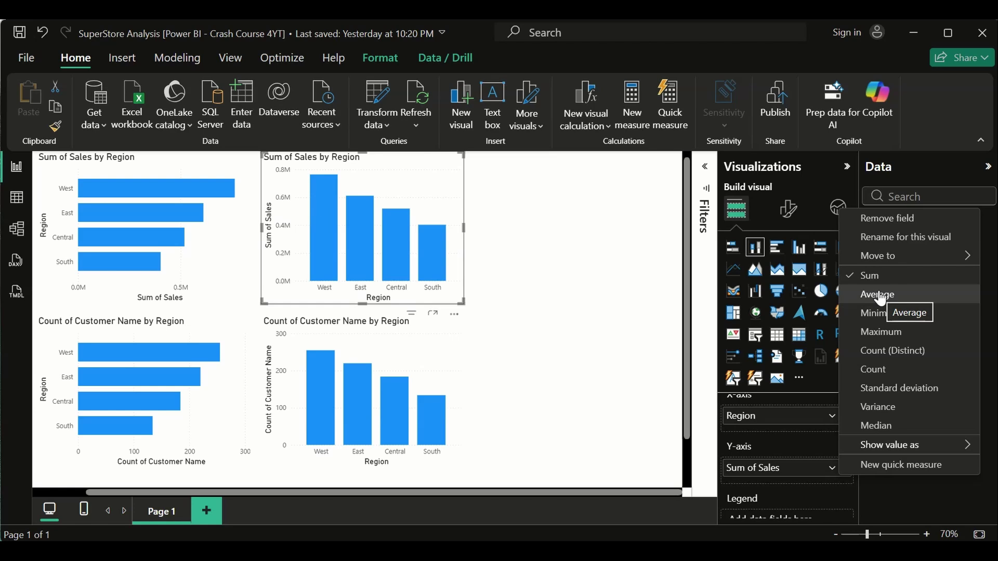
click(910, 297)
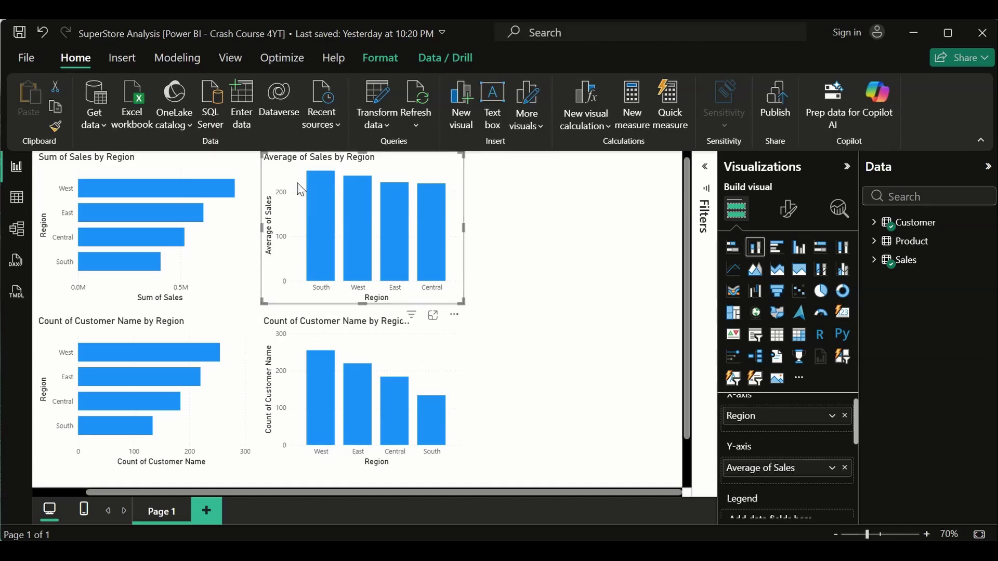
mouse_move(313, 213)
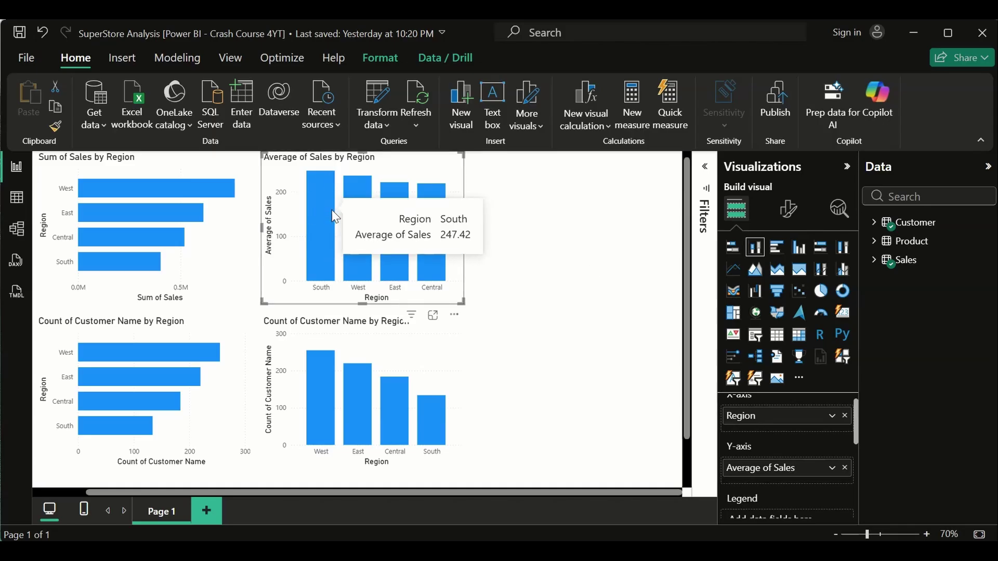
mouse_move(401, 218)
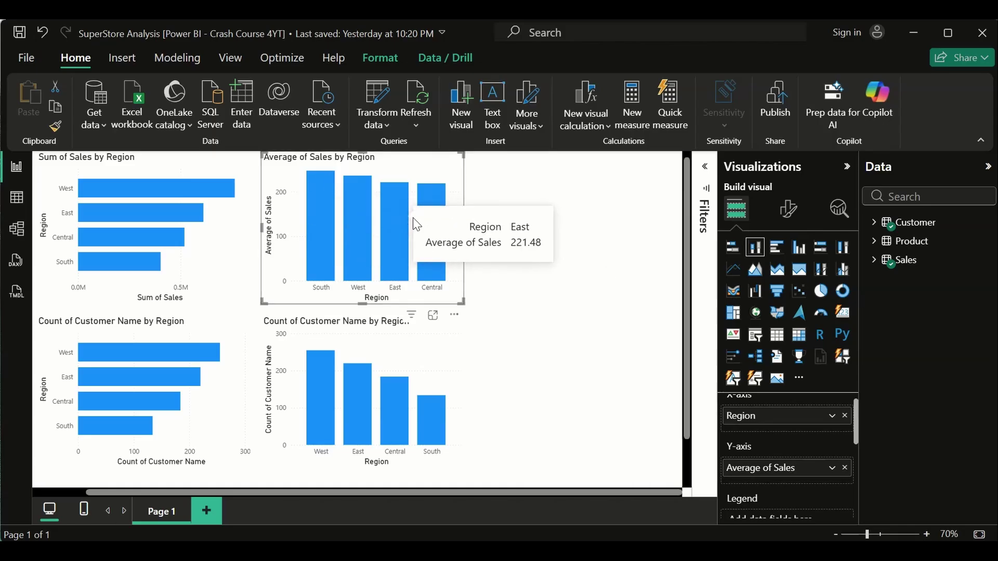
mouse_move(436, 228)
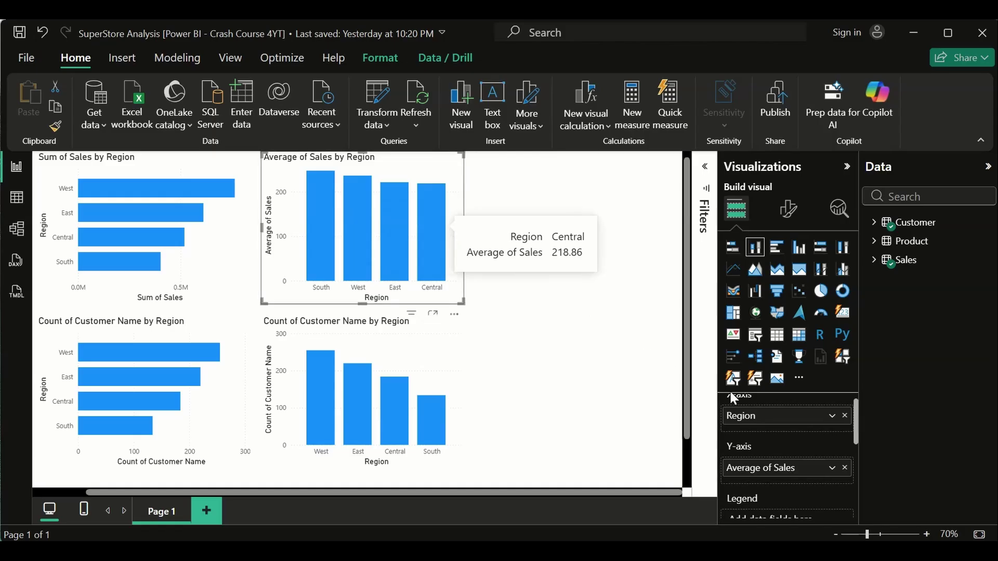
Set the customer count column chart's Customer Name aggregation to Count (Distinct), inspect the columns, and switch it back to Count.
click(439, 364)
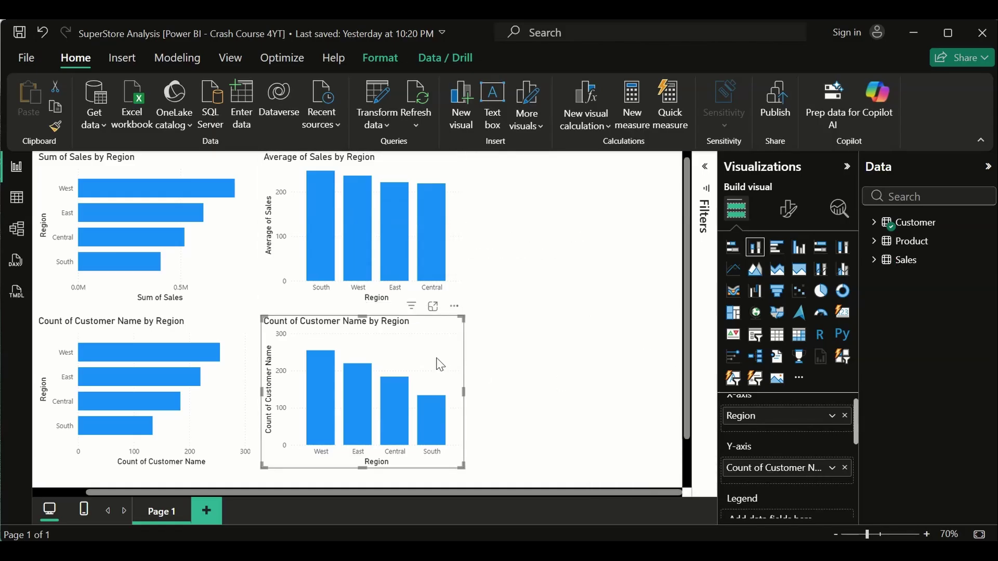
click(831, 468)
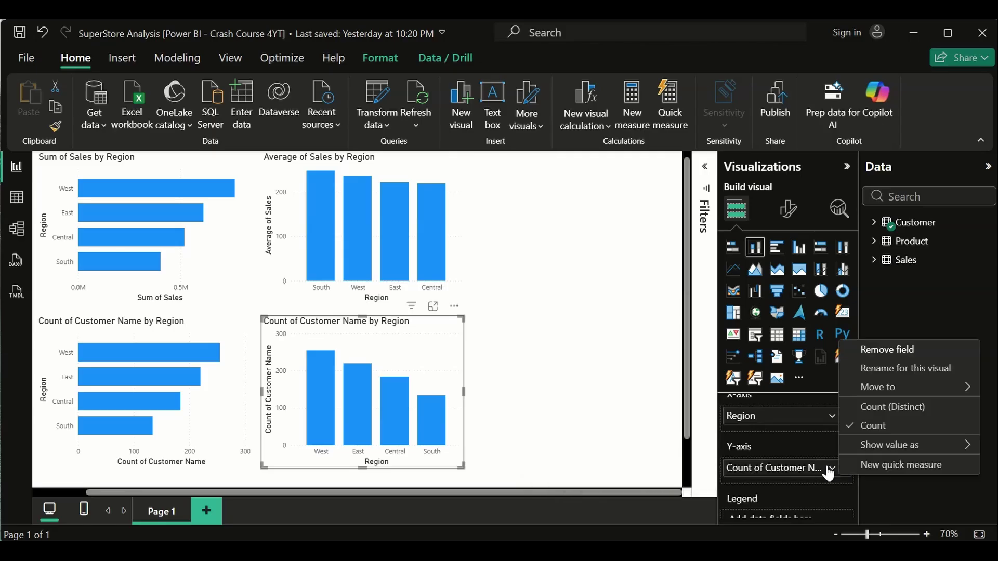
click(896, 412)
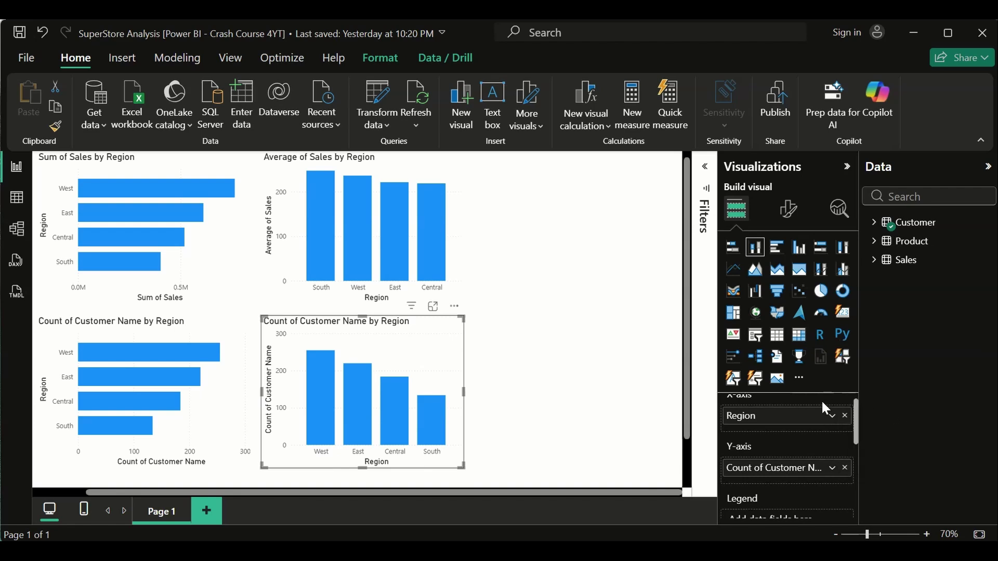
mouse_move(364, 377)
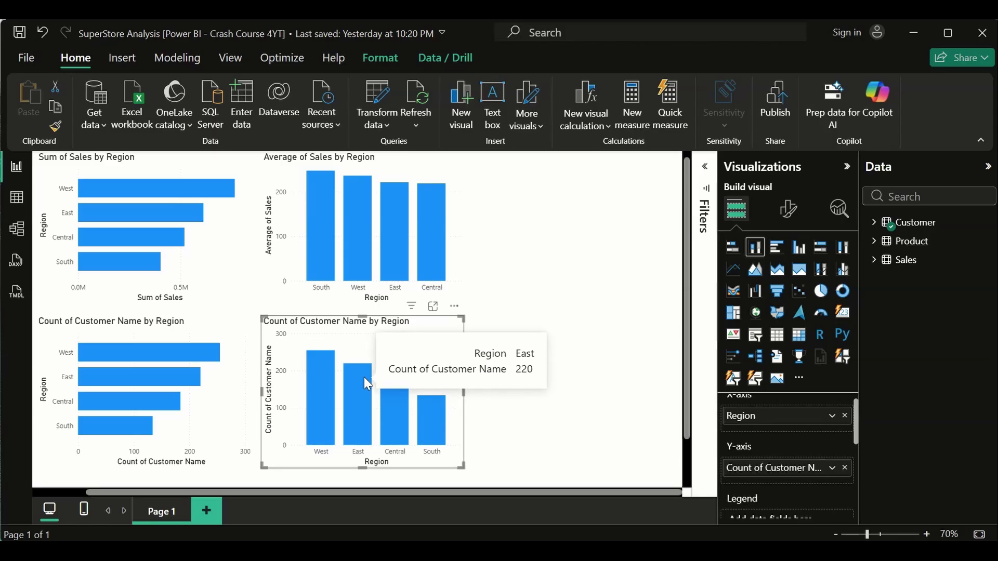
click(831, 468)
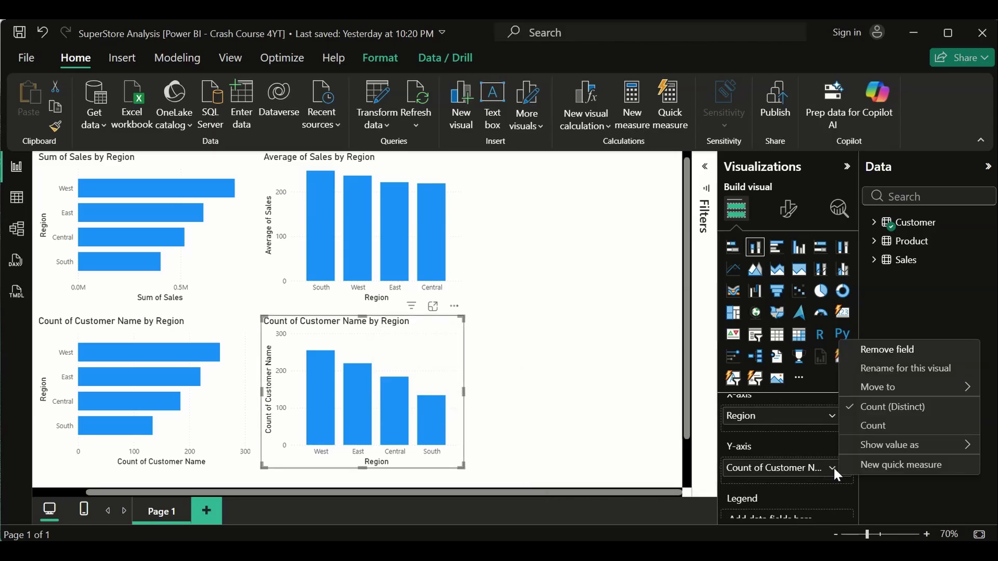
click(885, 425)
click(488, 343)
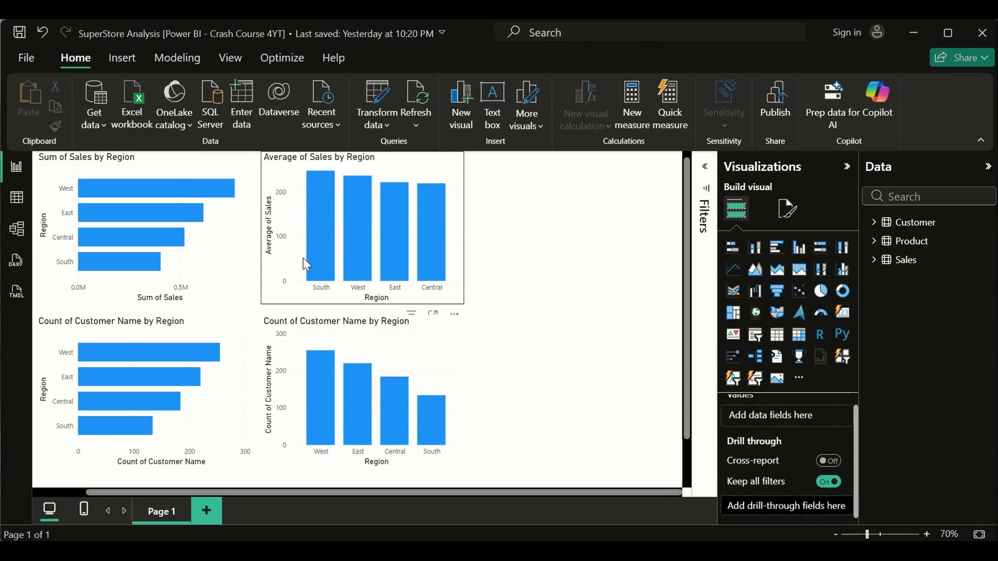
Delete the average sales column chart and the customer count column chart from the report page.
click(425, 174)
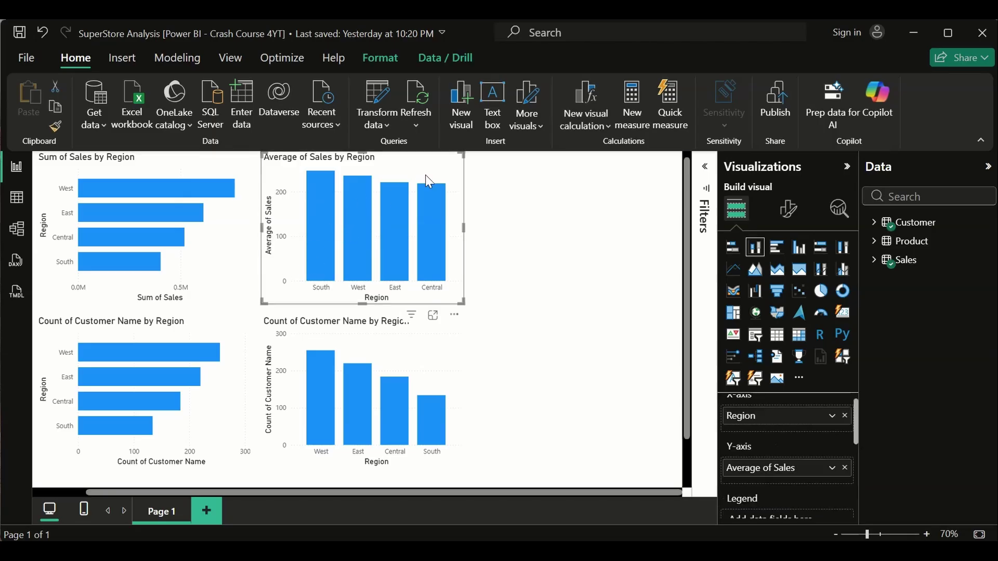
key(Delete)
click(422, 342)
key(Delete)
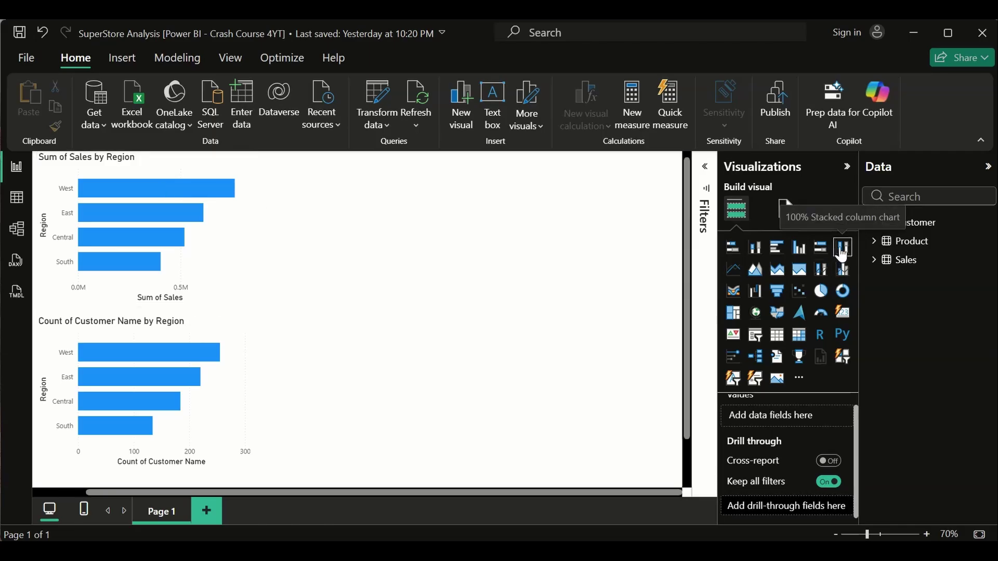
Add a clustered column chart to the page with Region from the Customer table on its X-axis.
click(799, 248)
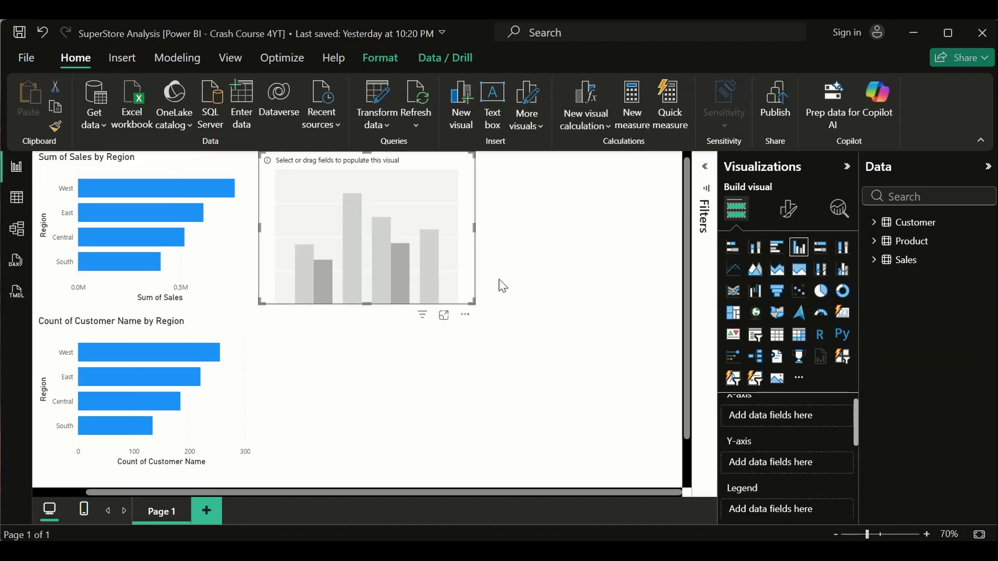
click(883, 224)
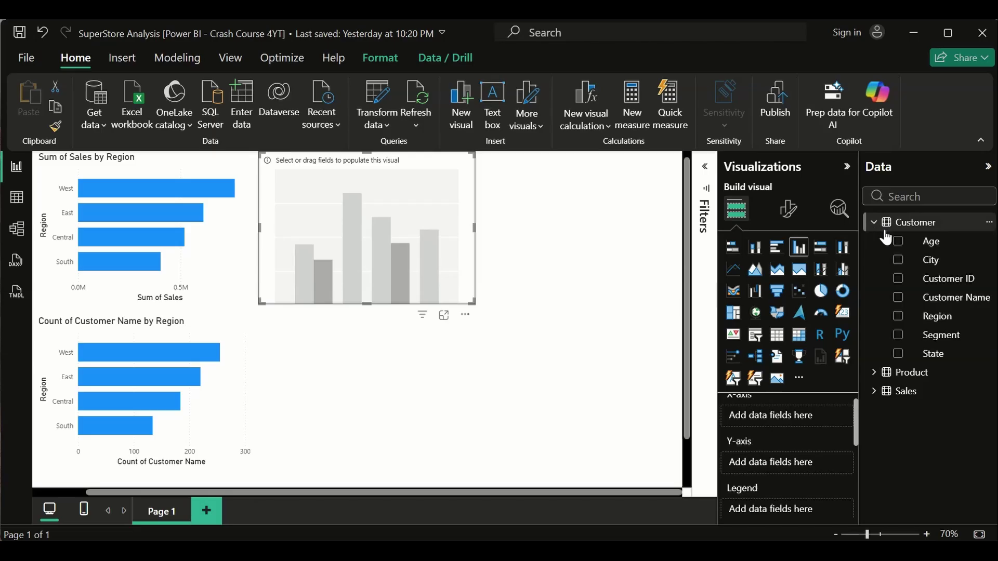
click(898, 316)
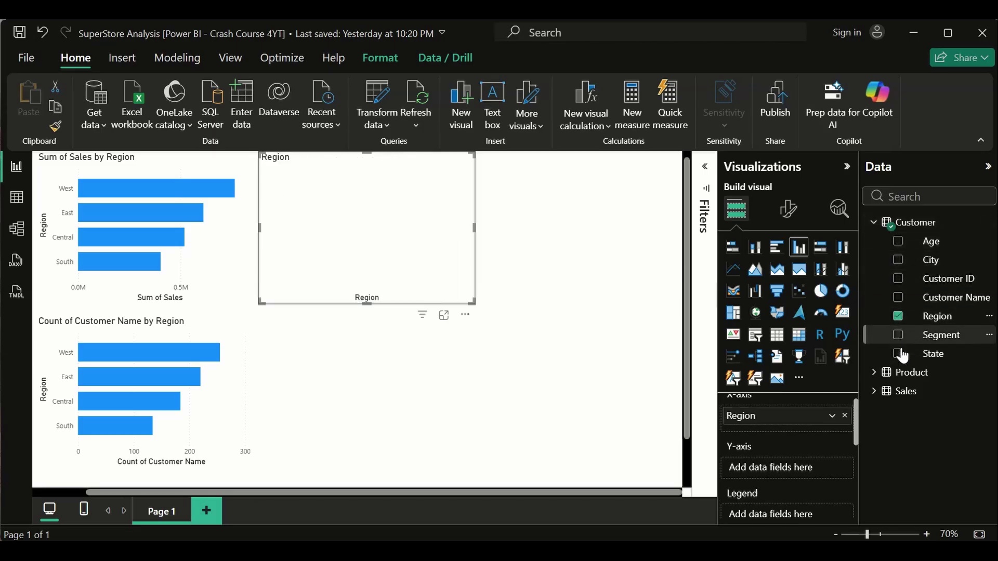
click(899, 356)
click(898, 354)
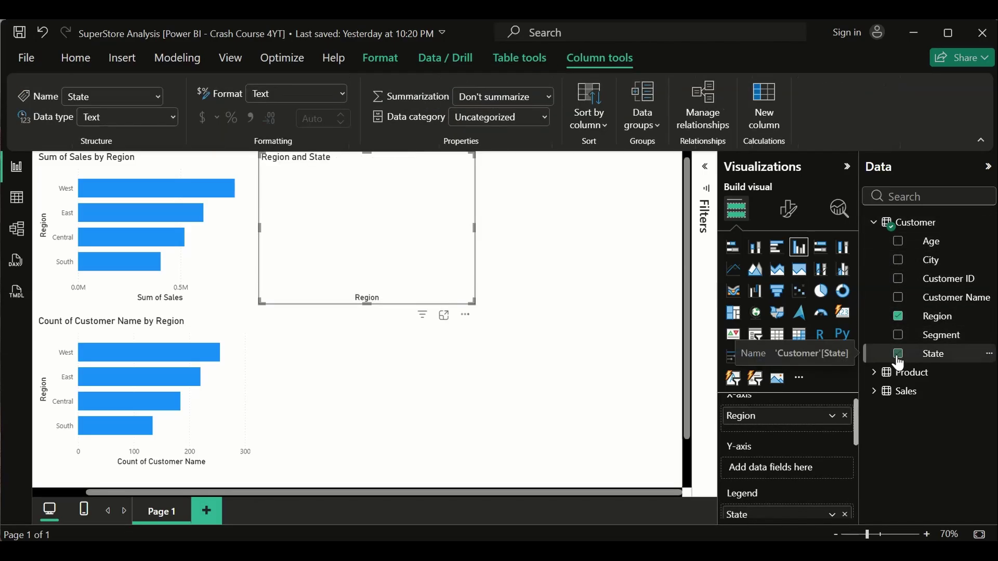
click(898, 353)
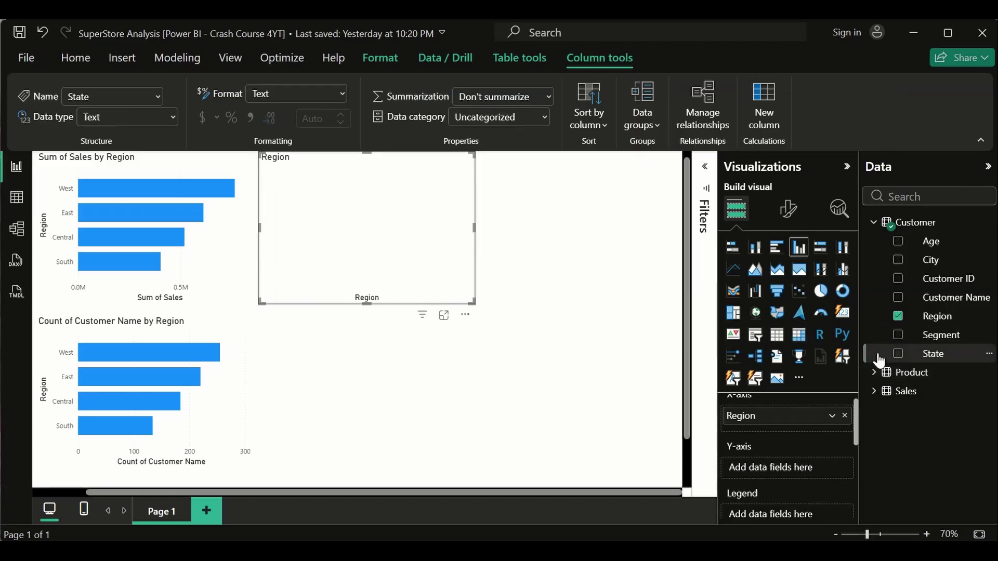
Add Segment from the Customer table as the clustered column chart's legend and check its field assignments.
click(898, 336)
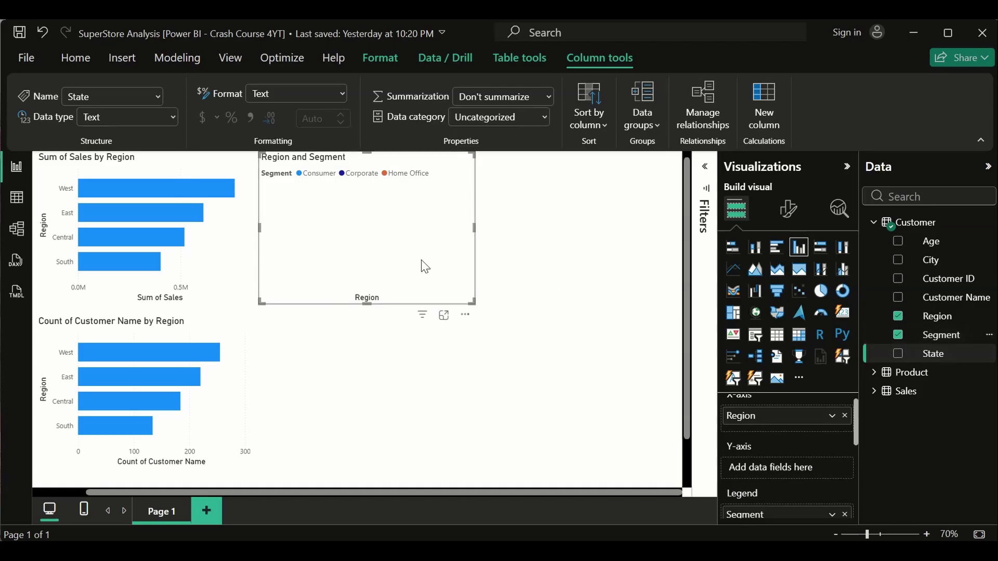
scroll(757, 439, up, 1)
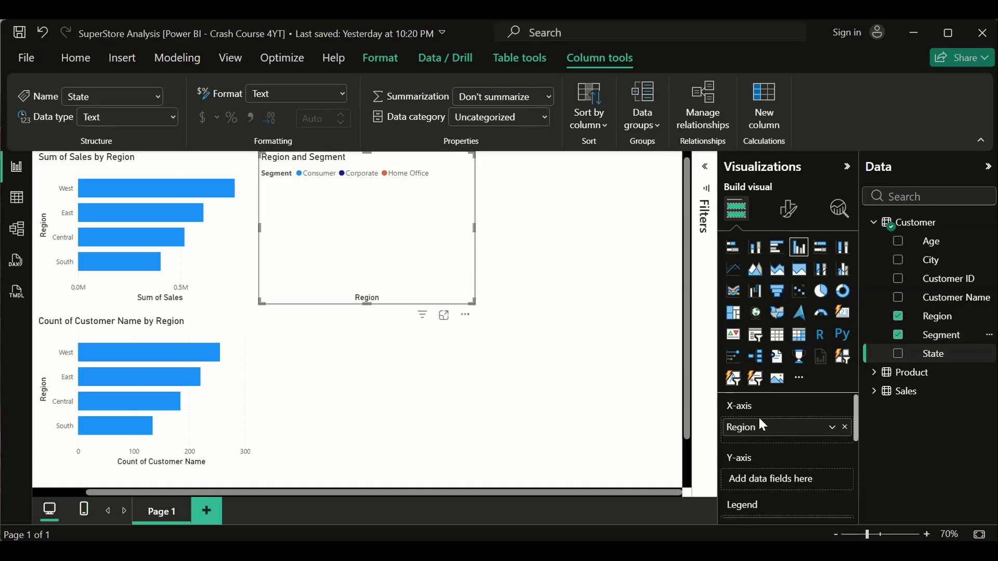
scroll(749, 478, down, 3)
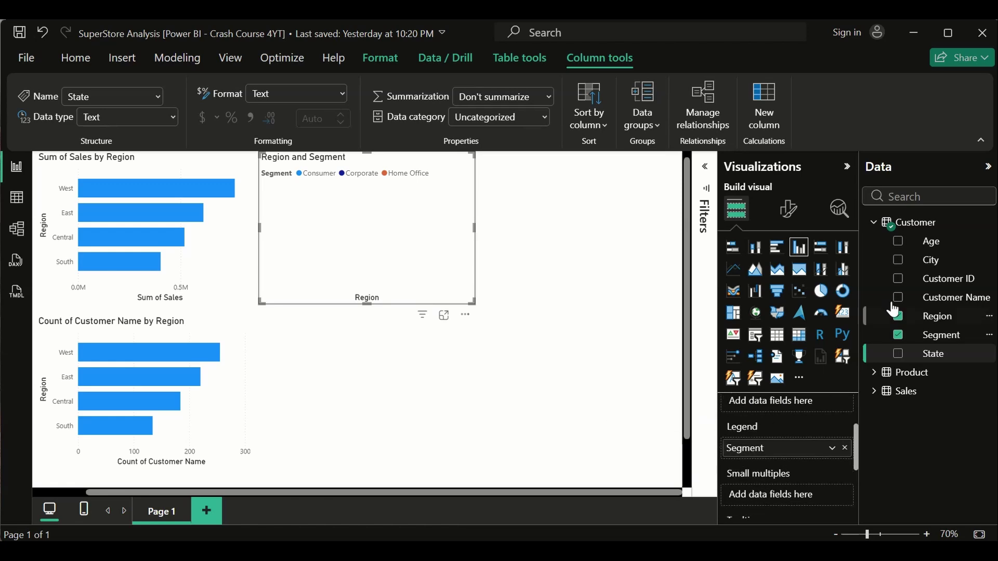
Add Sales from the Sales table as the Y-axis value of the region and segment clustered column chart.
click(874, 223)
click(873, 263)
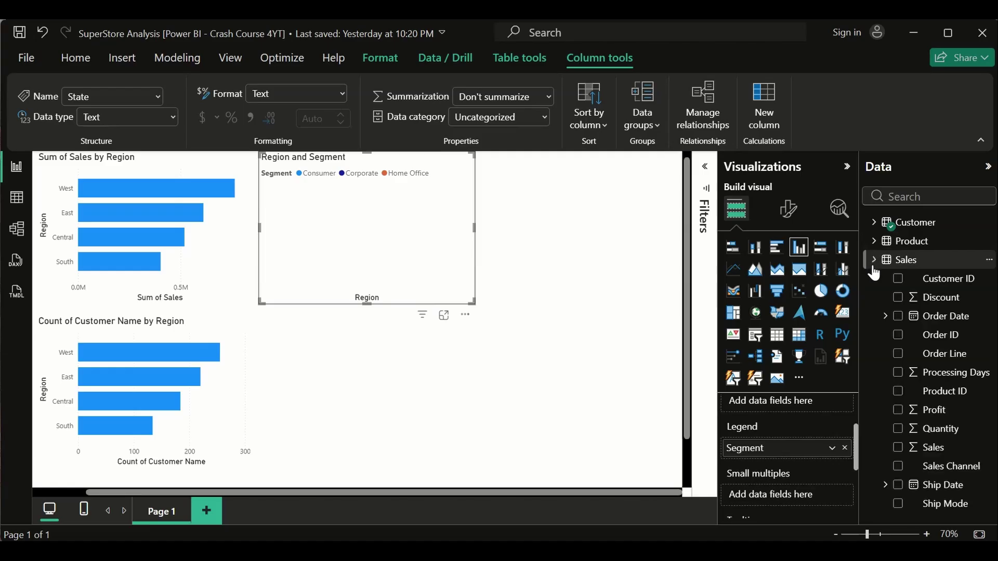
click(900, 450)
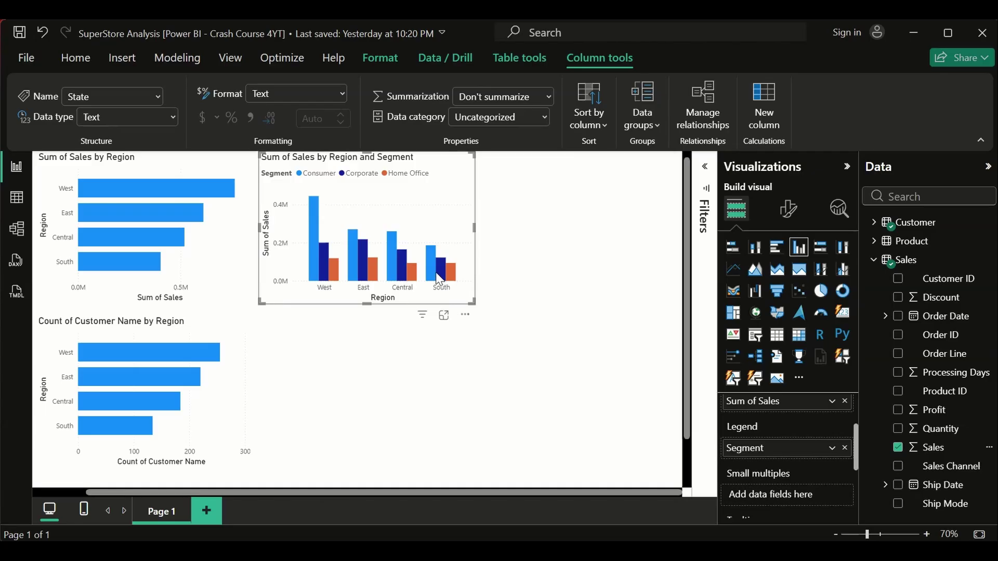
mouse_move(163, 211)
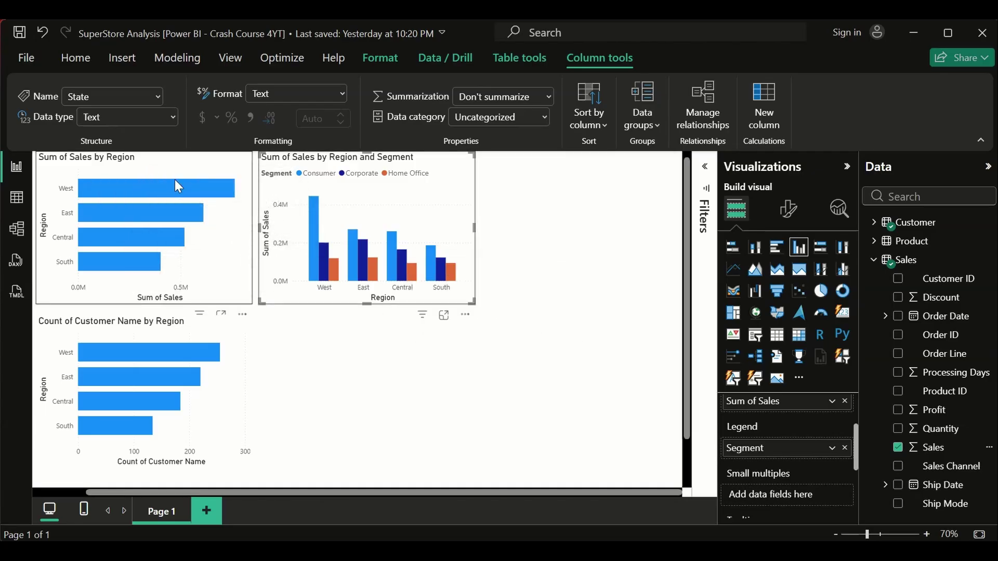
Switch the region and segment chart to a clustered bar chart, inspect its bars, and switch it back to a clustered column chart.
click(782, 256)
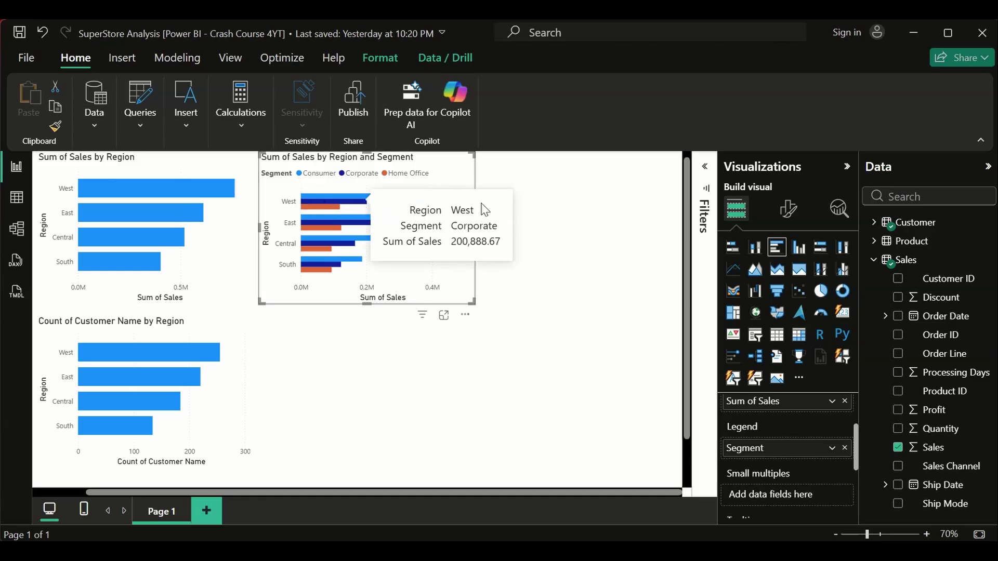
mouse_move(307, 198)
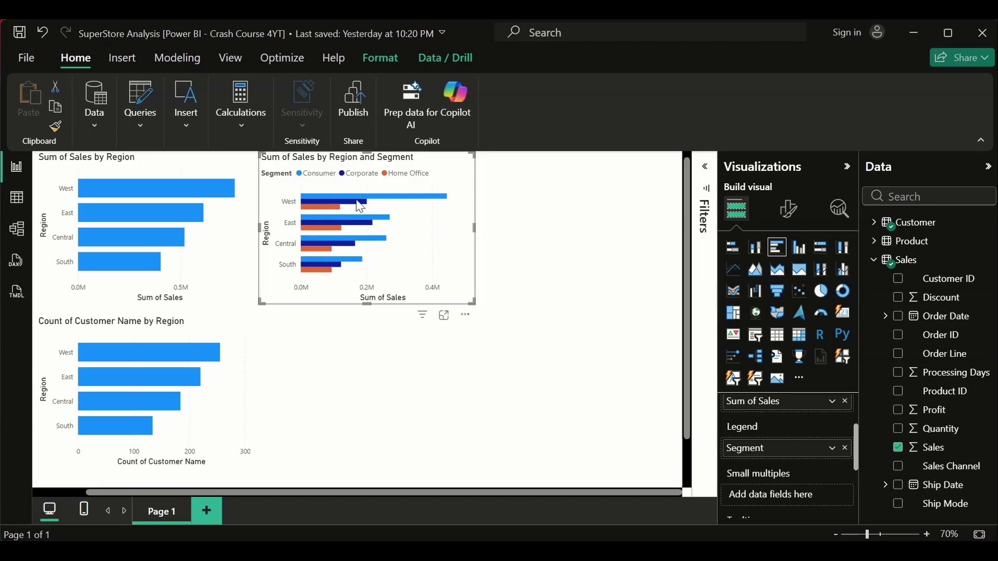
mouse_move(314, 216)
click(799, 247)
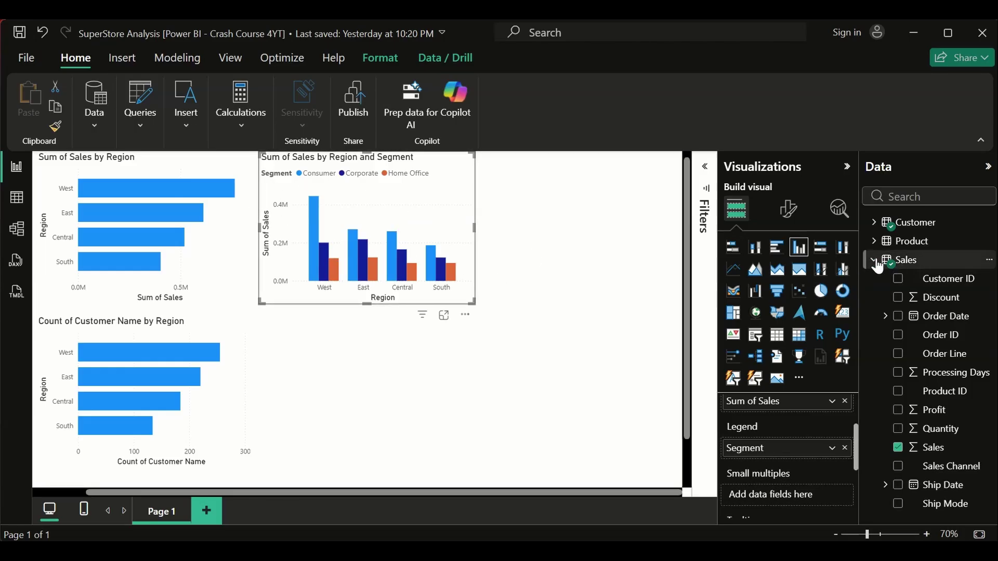
click(874, 260)
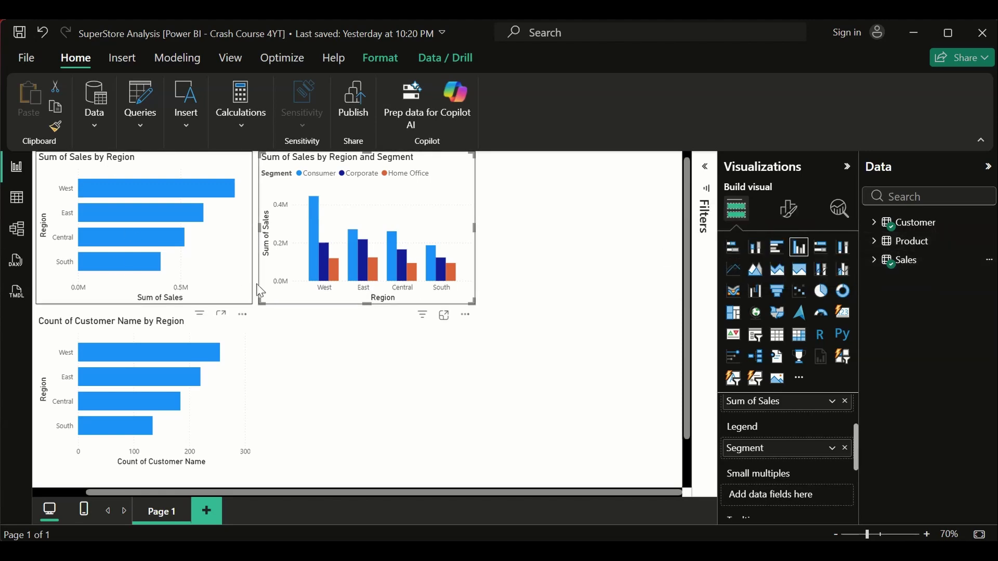
Convert the region and segment chart to a line chart, inspect its Central values, and undo the conversion.
click(733, 274)
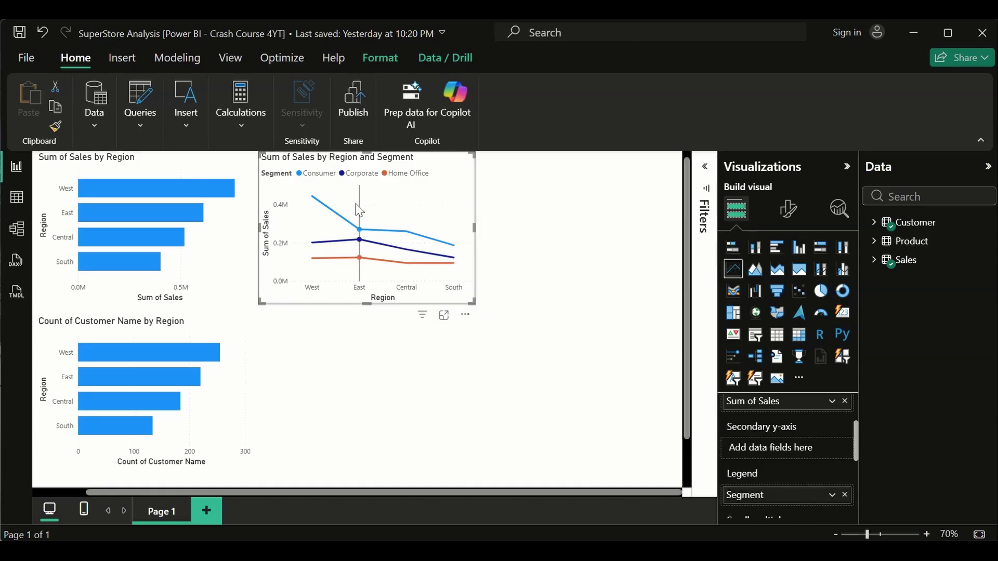
mouse_move(407, 206)
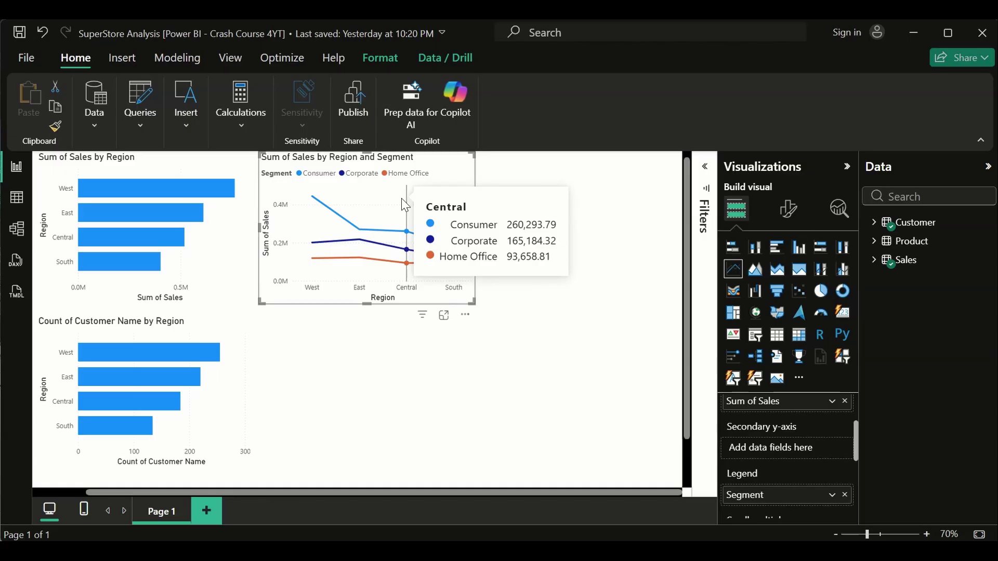
key(ctrl+z)
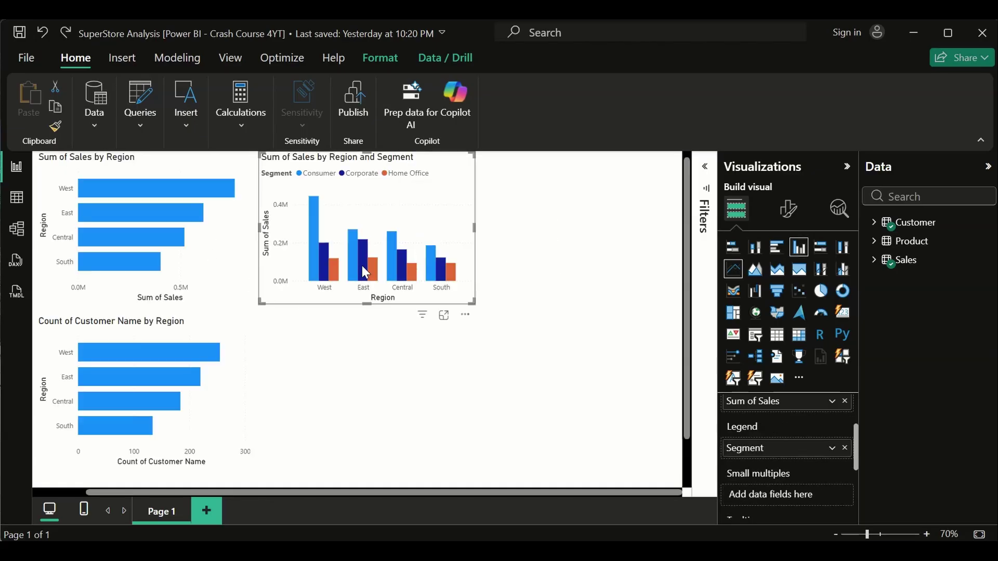
Preview the region and segment chart as line, clustered bar, 100% stacked bar and 100% stacked column charts, then restore the clustered column type.
click(733, 271)
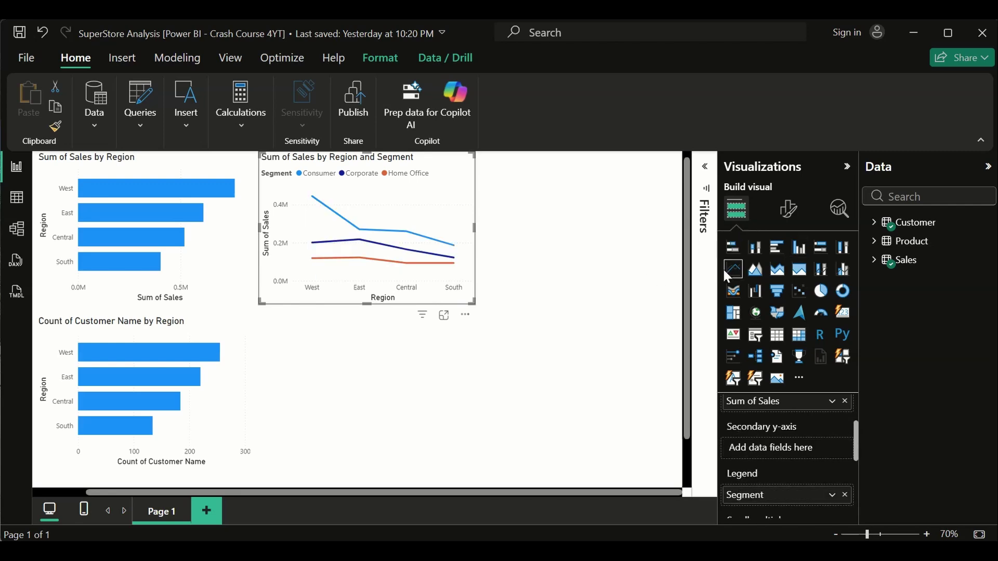
click(778, 249)
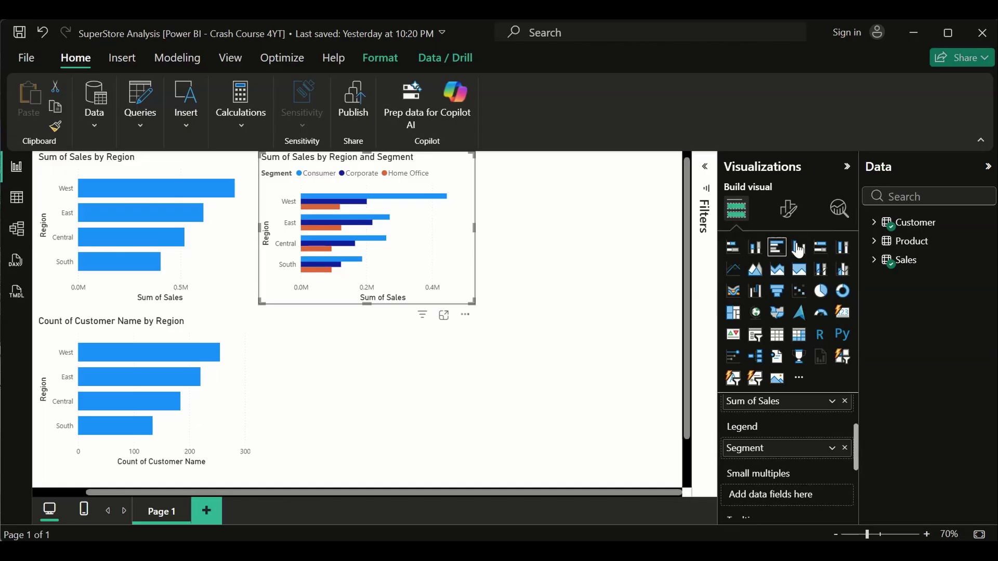
click(800, 249)
click(820, 249)
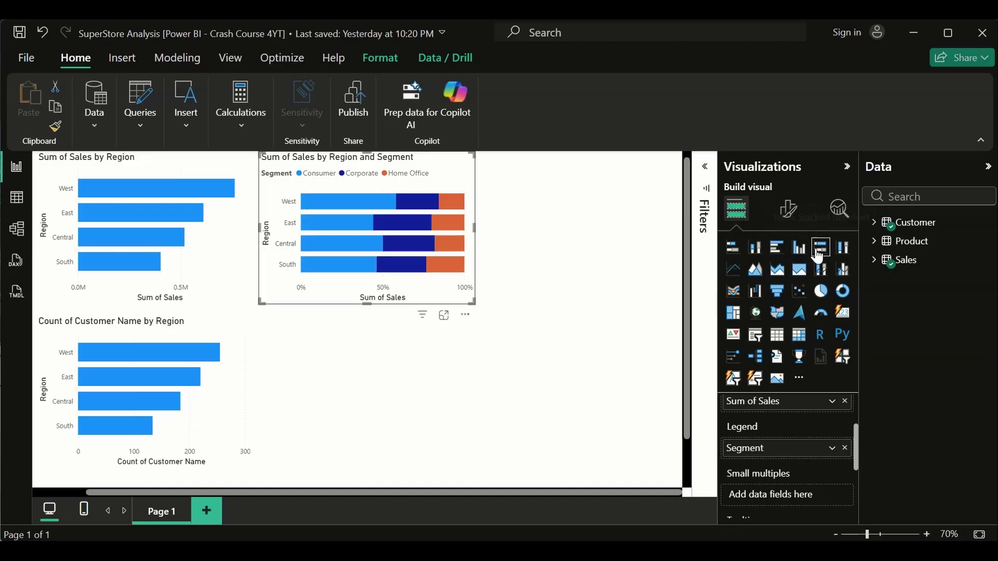
click(843, 249)
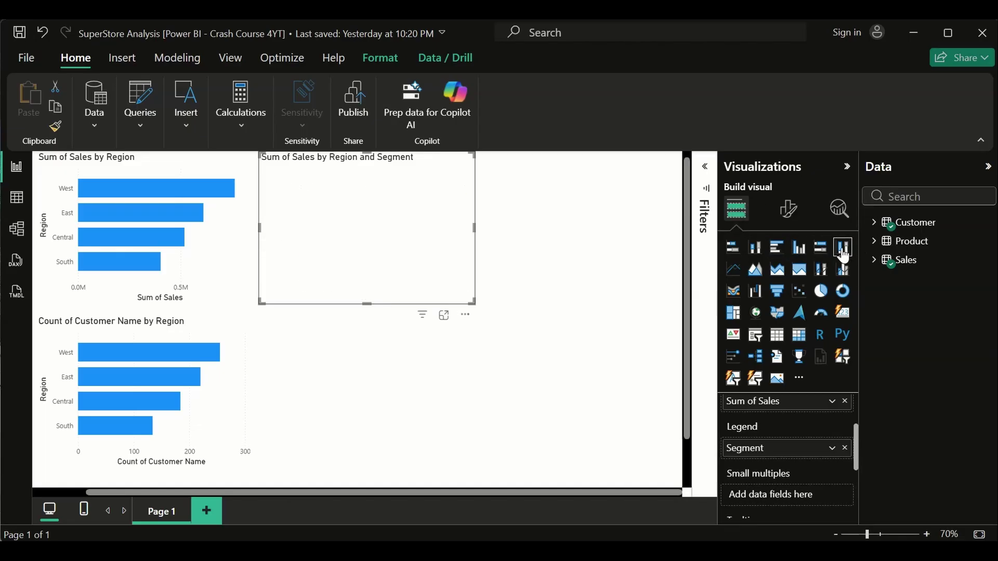
click(797, 251)
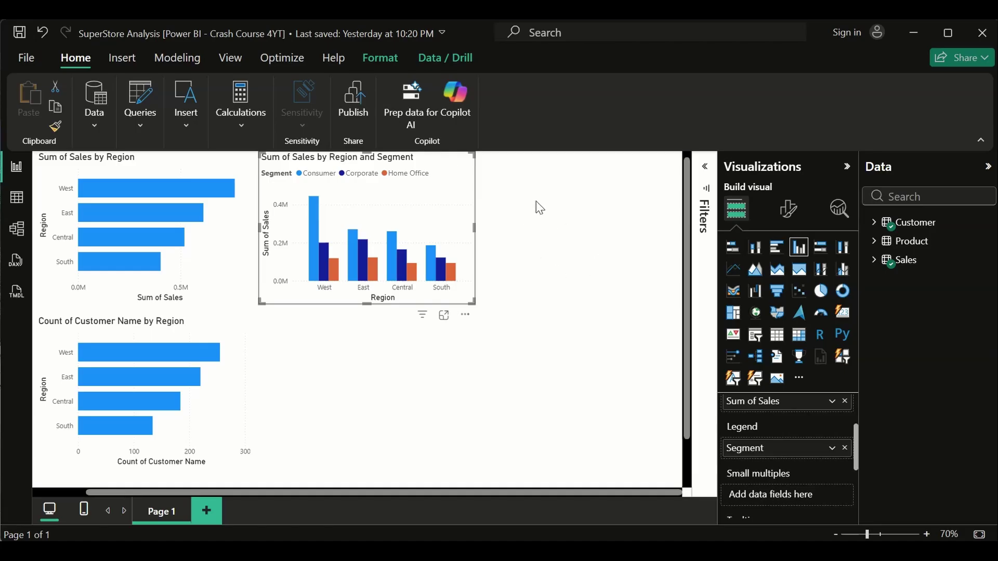
Review the field assignments of the customer count, sales by region, and region and segment charts one by one.
click(553, 231)
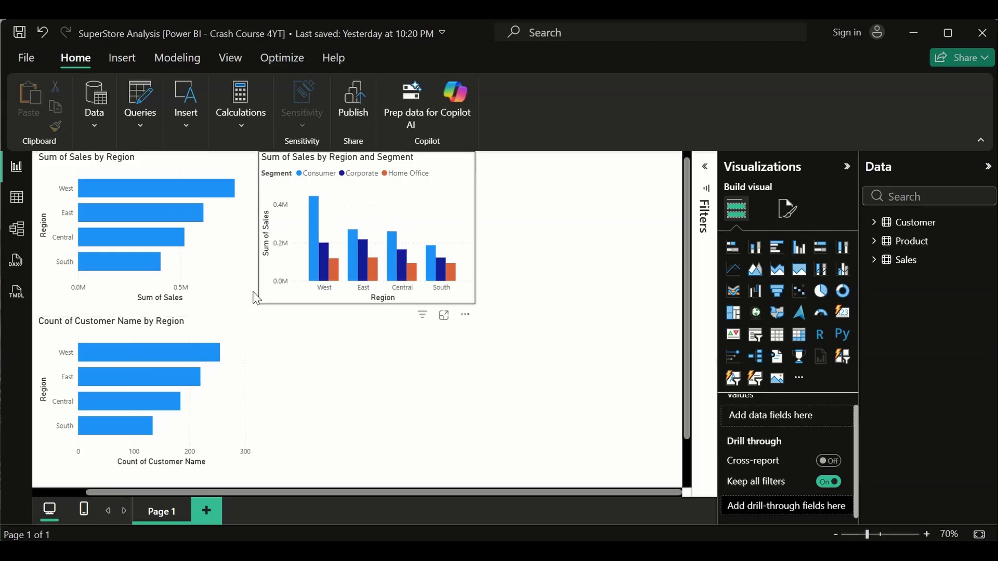
click(246, 396)
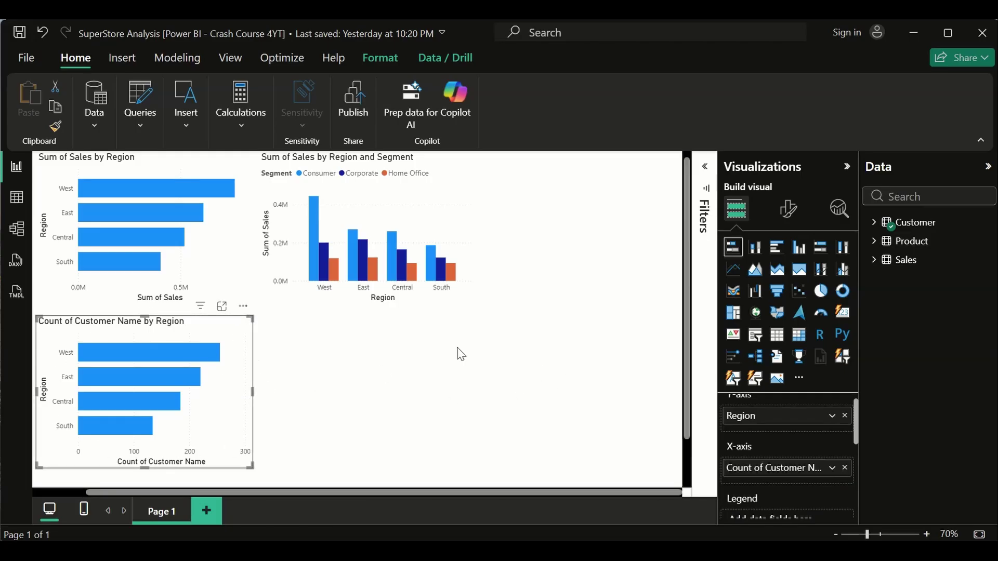
click(237, 271)
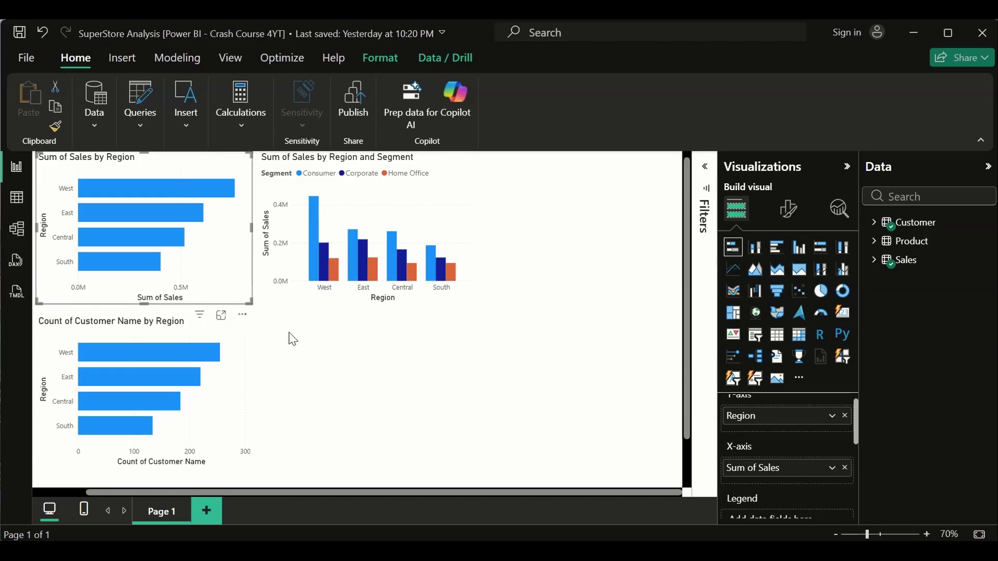
click(419, 216)
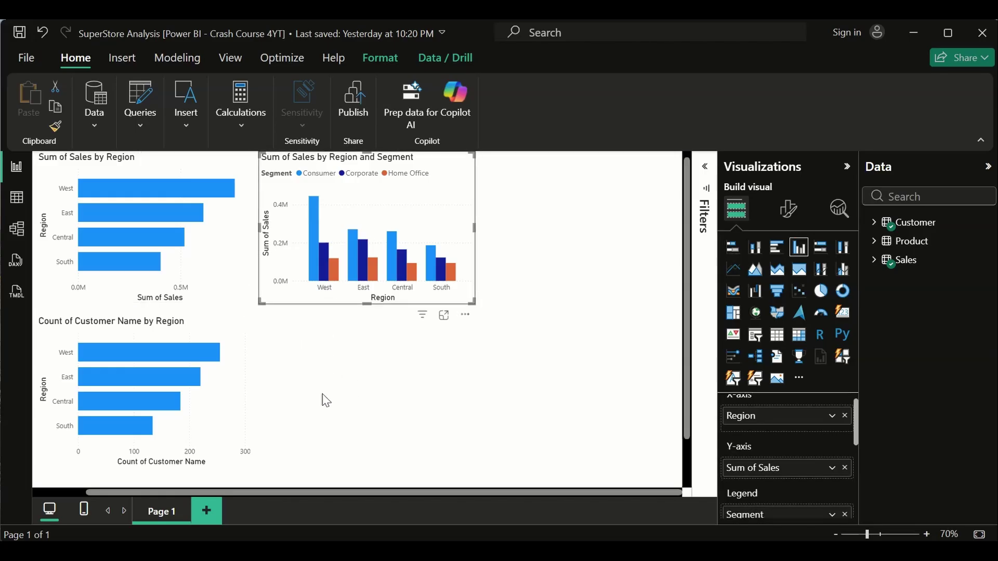
Add a blank line chart to the report page with no other visual selected.
click(335, 365)
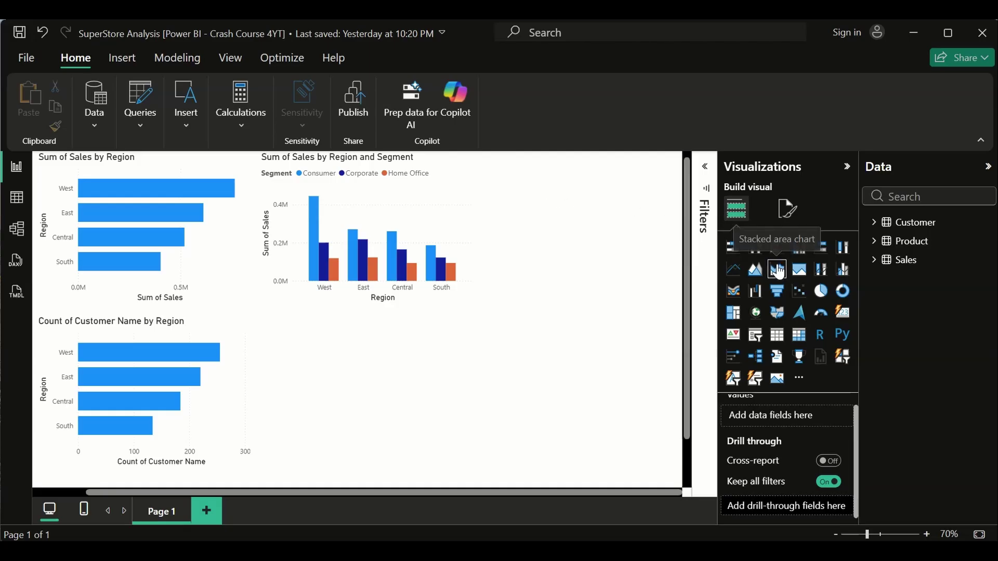
click(733, 271)
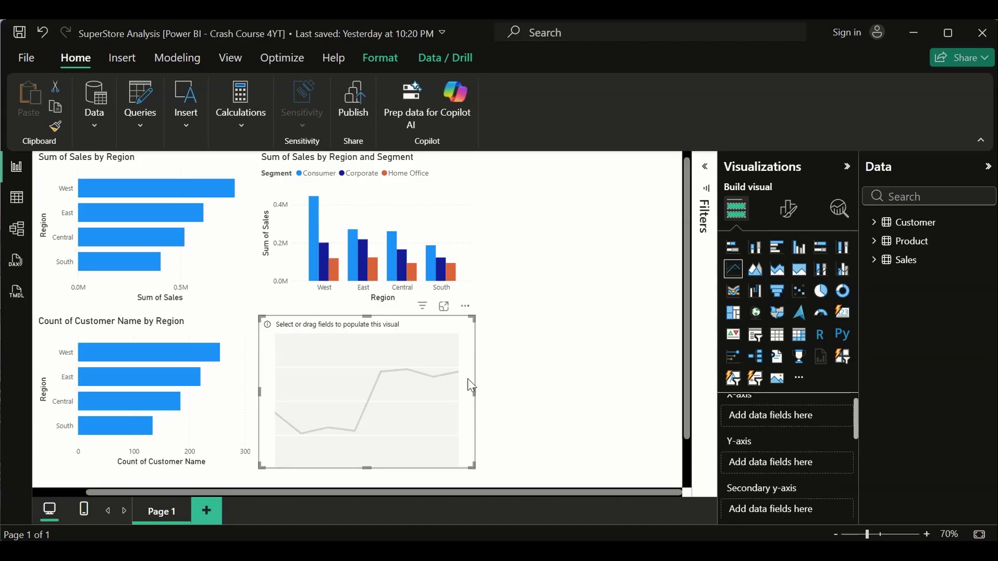
click(564, 317)
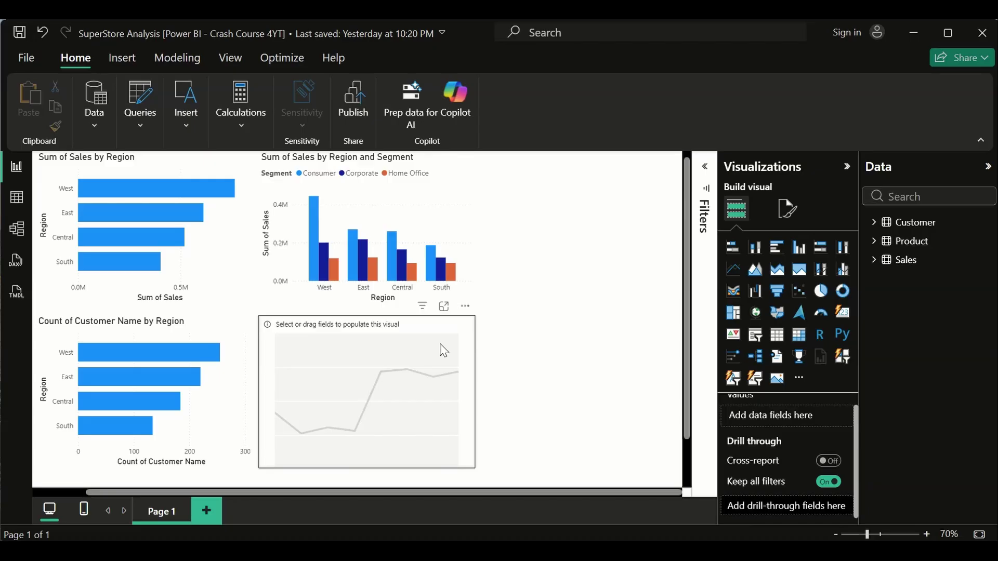
click(875, 260)
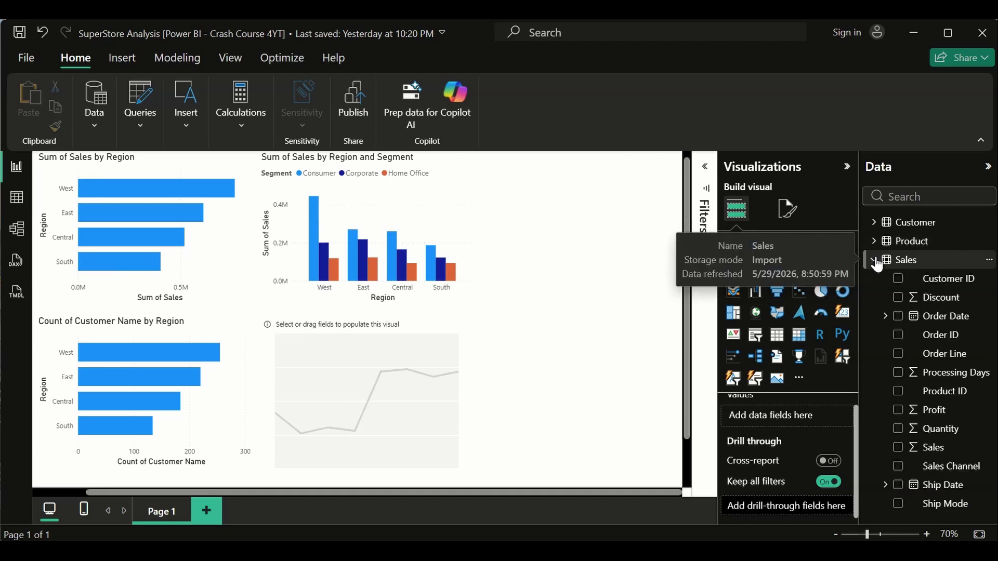
click(876, 261)
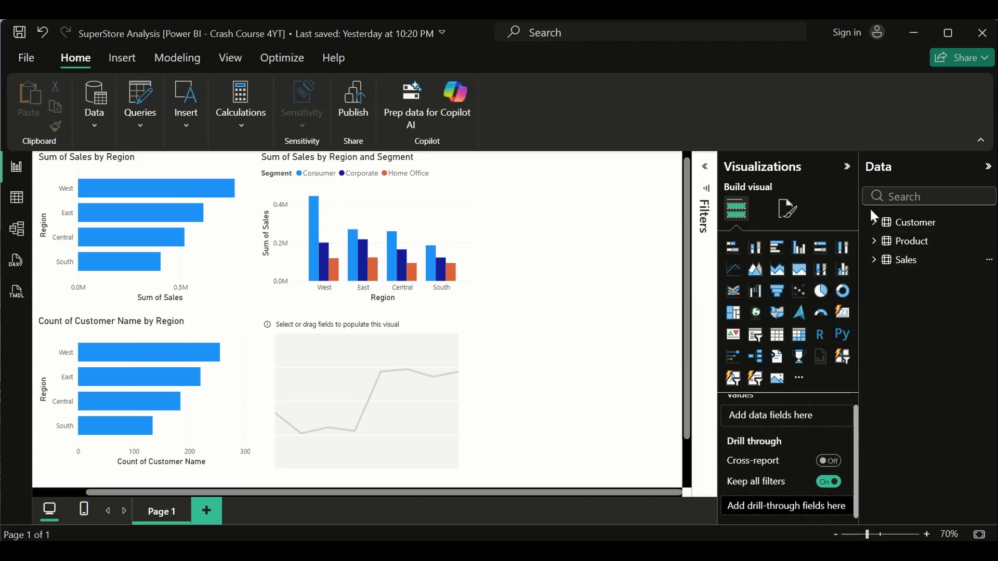
Put Order Date from the Sales table on the X-axis of the blank line chart.
click(874, 260)
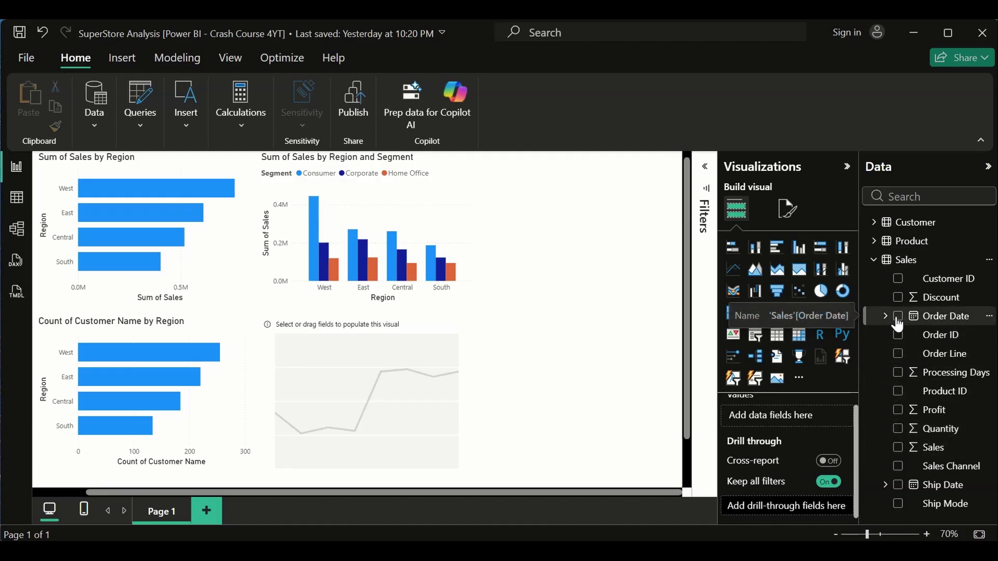
scroll(793, 434, up, 1)
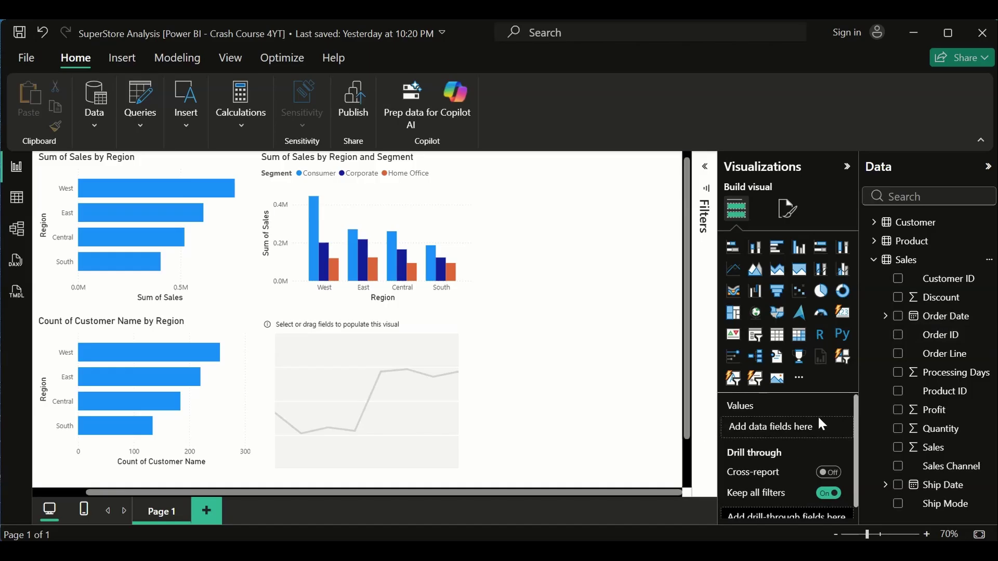
scroll(775, 432, down, 1)
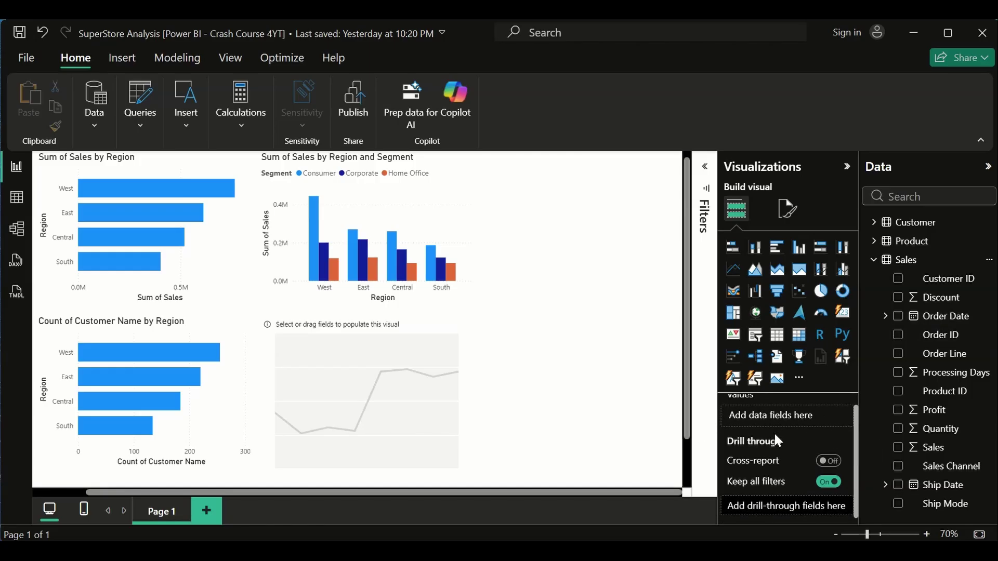
click(368, 407)
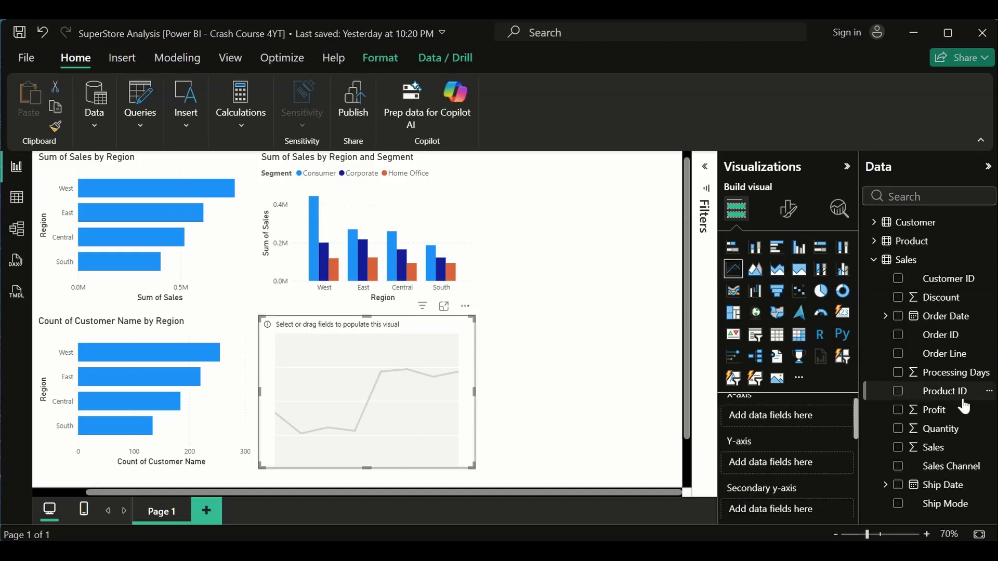
scroll(798, 421, up, 1)
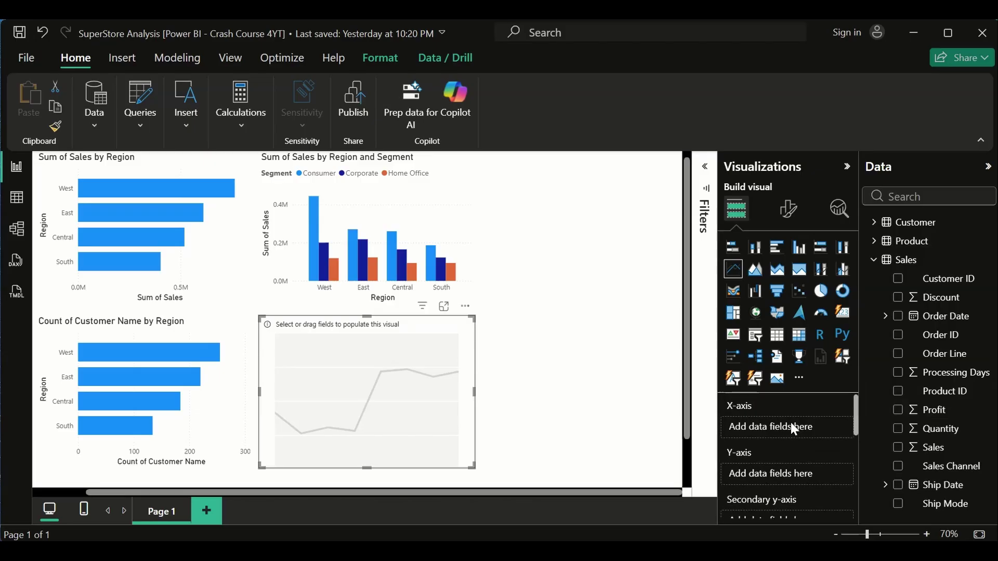
click(551, 390)
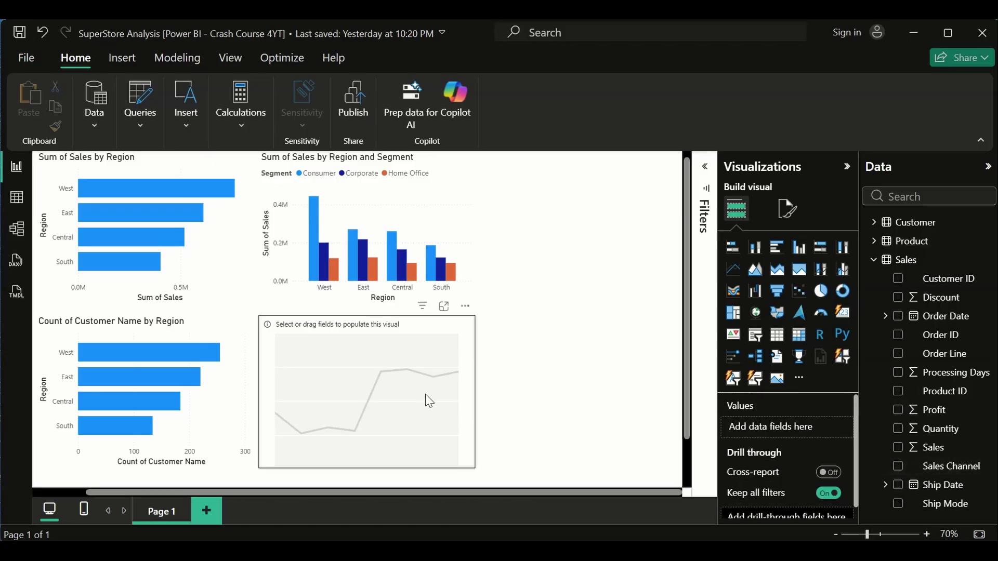
click(425, 377)
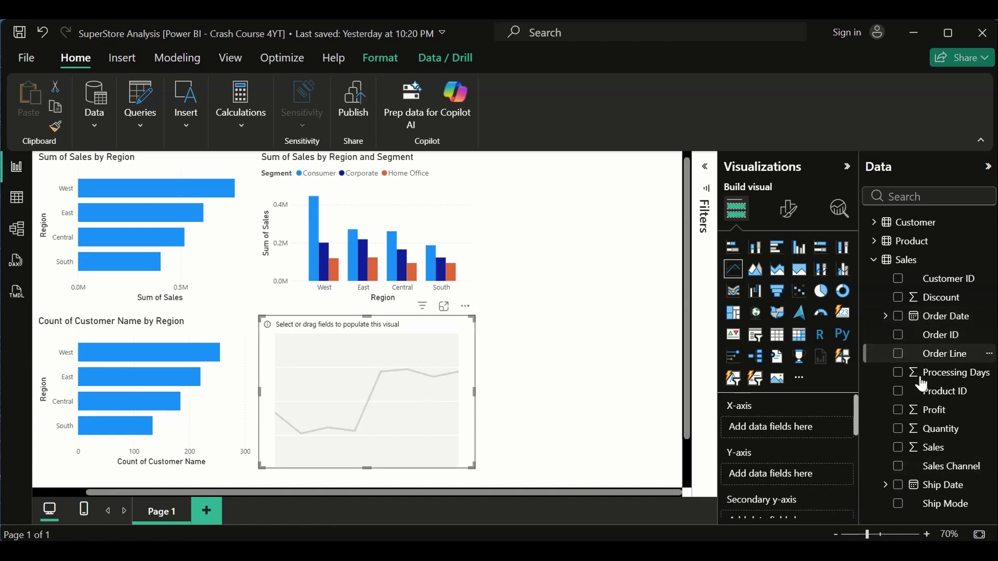
click(898, 316)
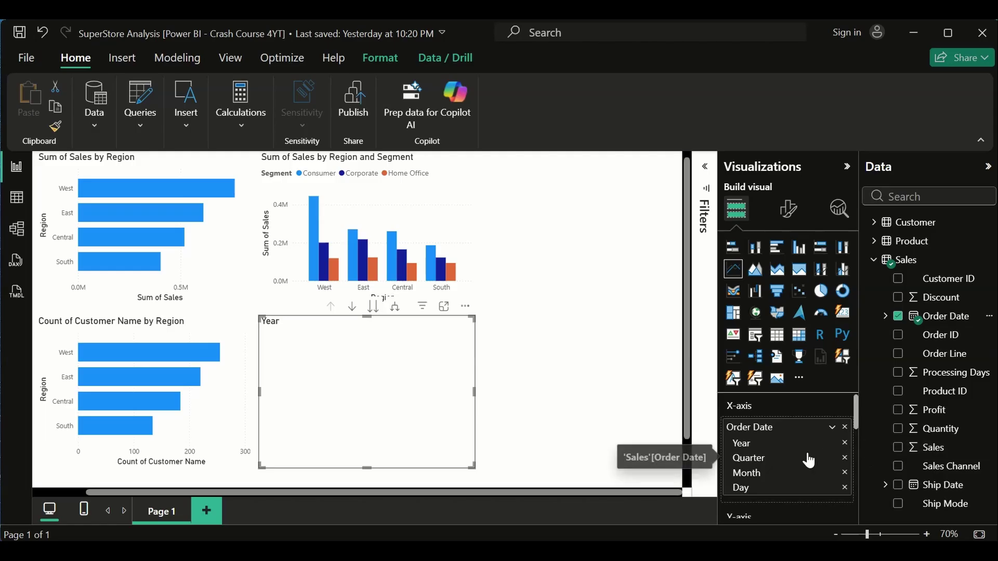
Add Sales from the Sales table to the line chart's Y-axis and inspect the yearly data points, including 2020 and 2022.
scroll(800, 451, down, 2)
click(898, 448)
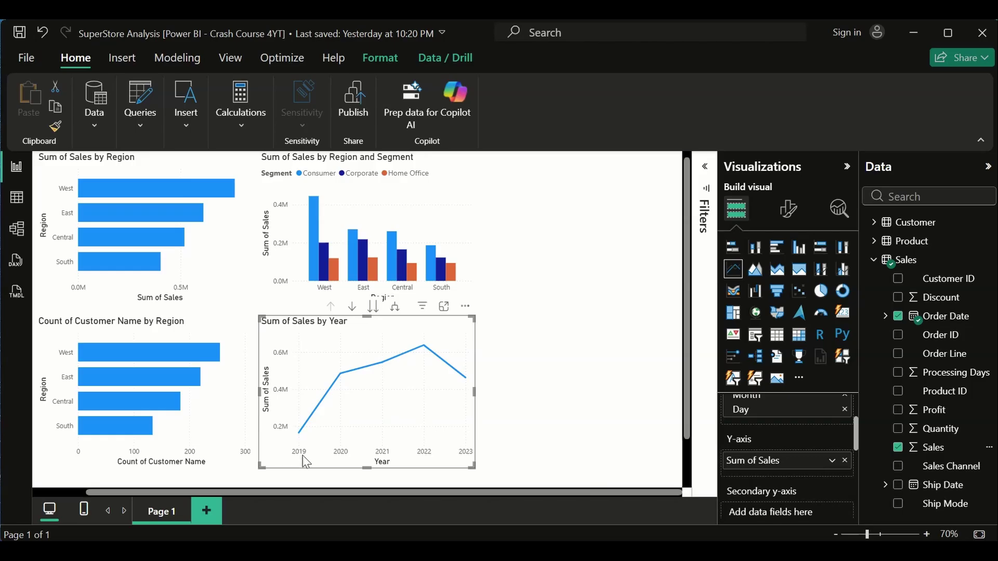
mouse_move(302, 440)
mouse_move(341, 379)
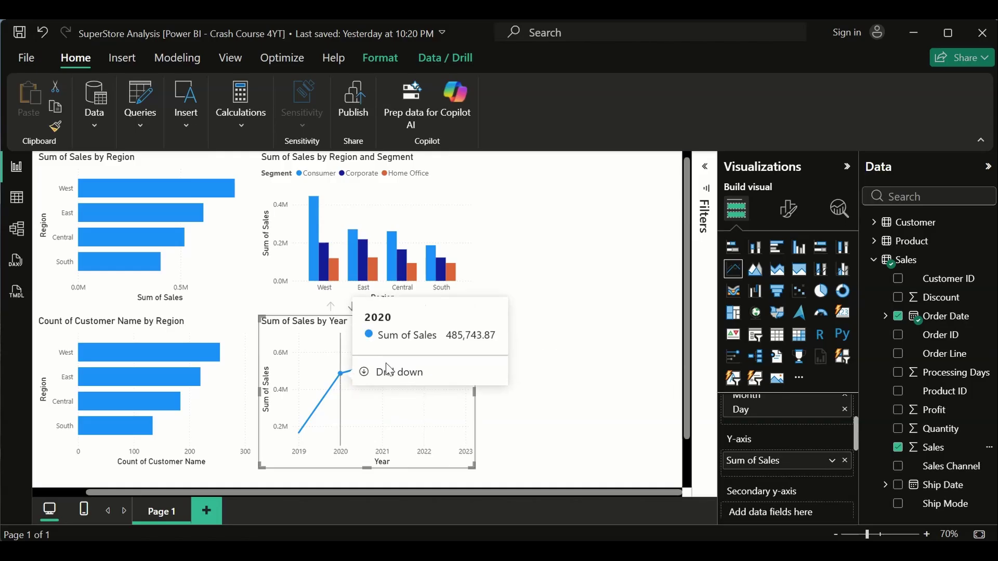
mouse_move(423, 348)
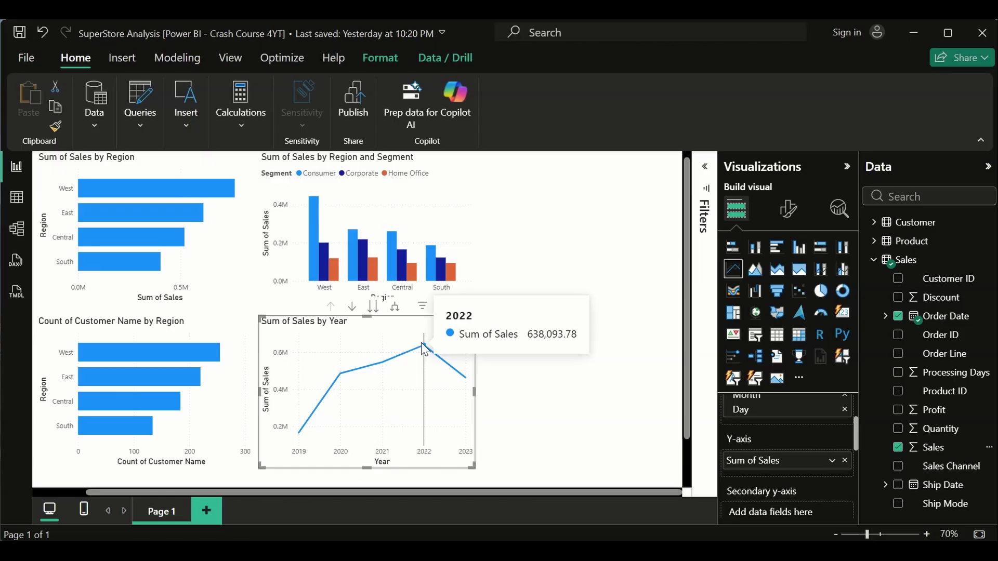
Remove the Year and Quarter levels from the line chart's X-axis and widen the chart to fit the months.
mouse_move(467, 378)
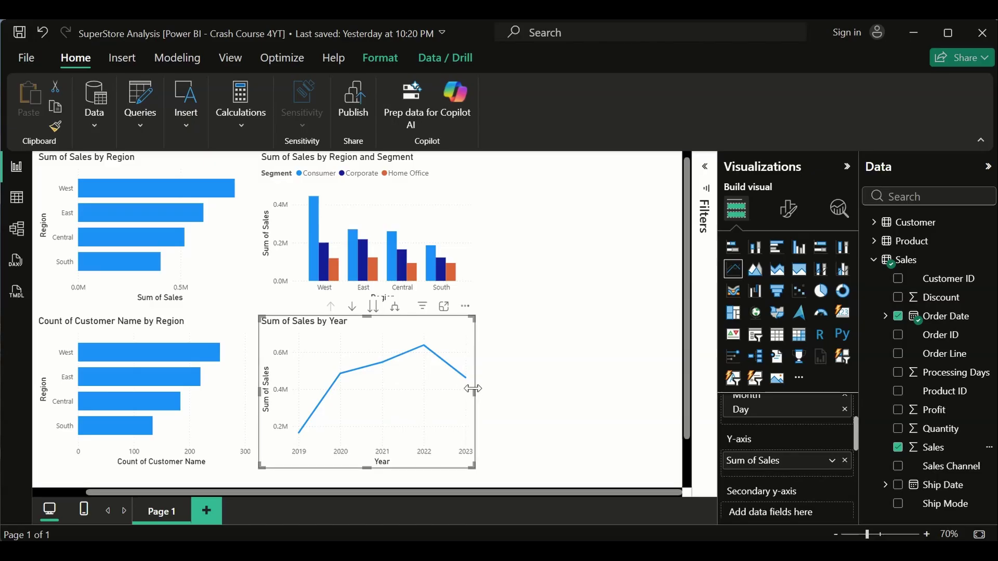
mouse_move(477, 391)
mouse_down()
mouse_move(492, 392)
mouse_move(474, 393)
mouse_up()
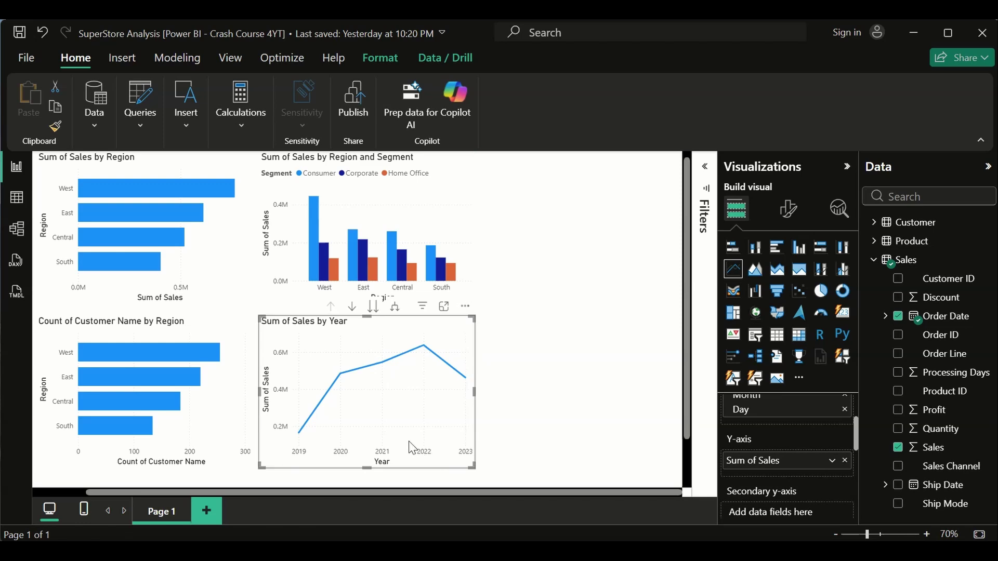
scroll(794, 421, up, 2)
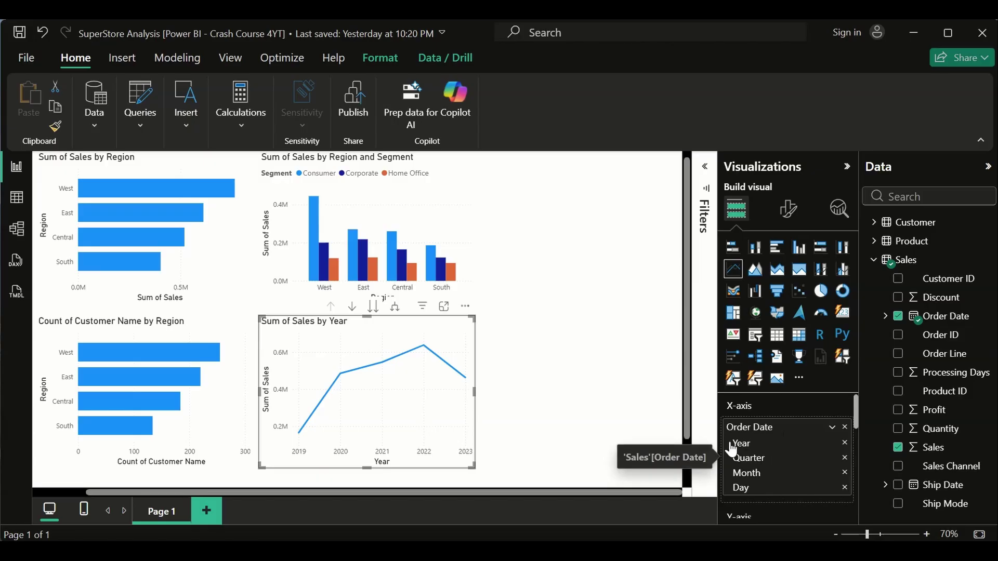
click(844, 443)
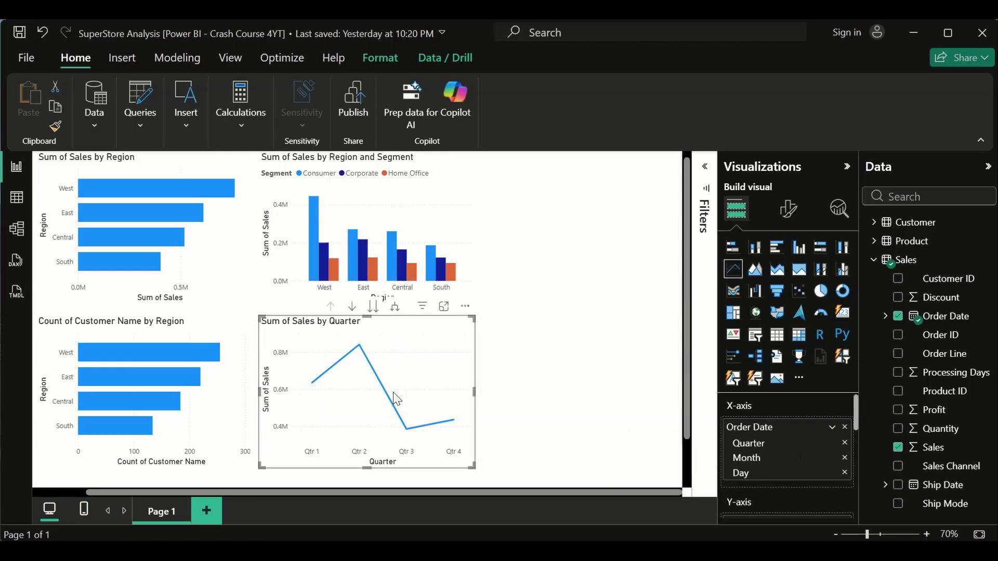
click(844, 443)
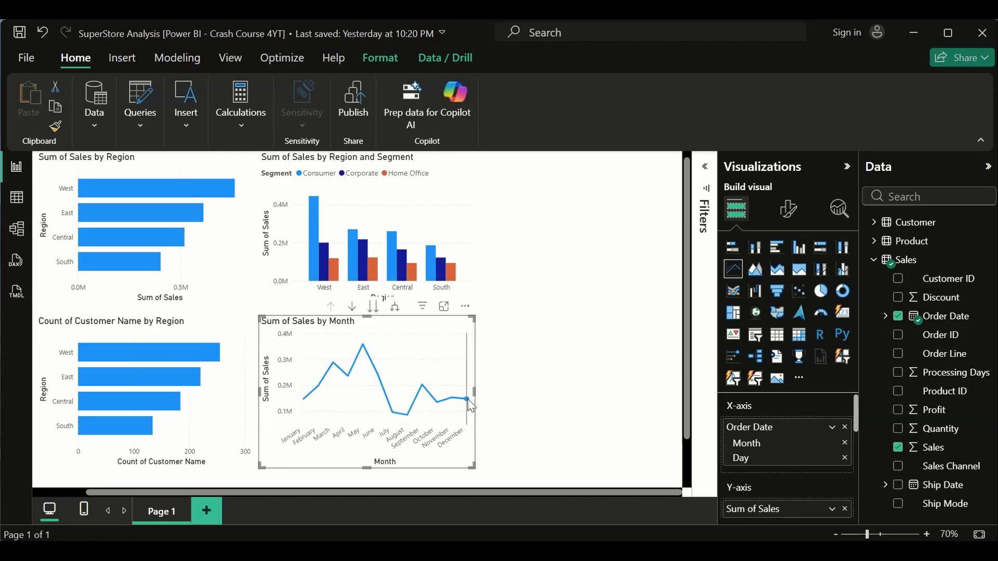
drag(474, 393, 596, 407)
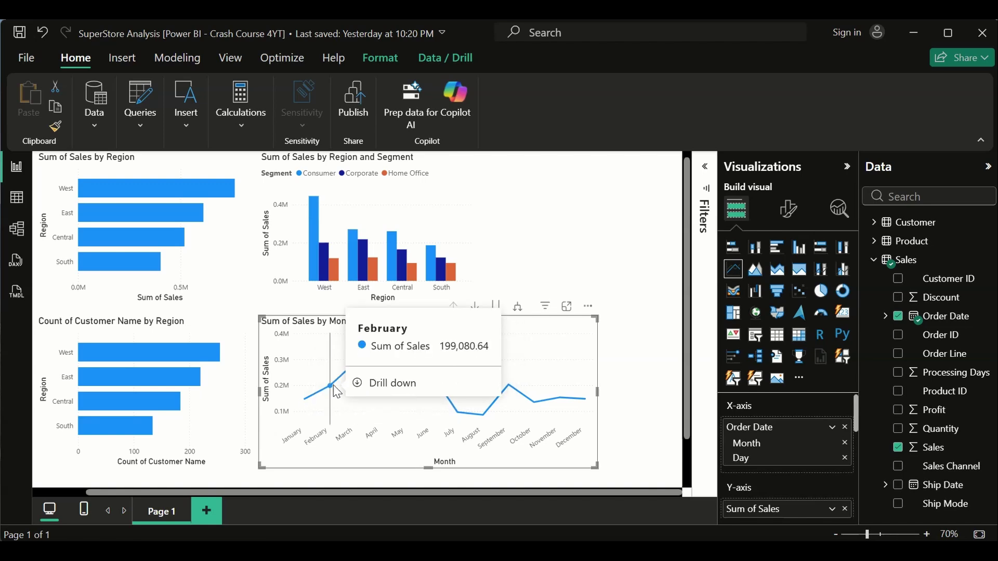
click(628, 380)
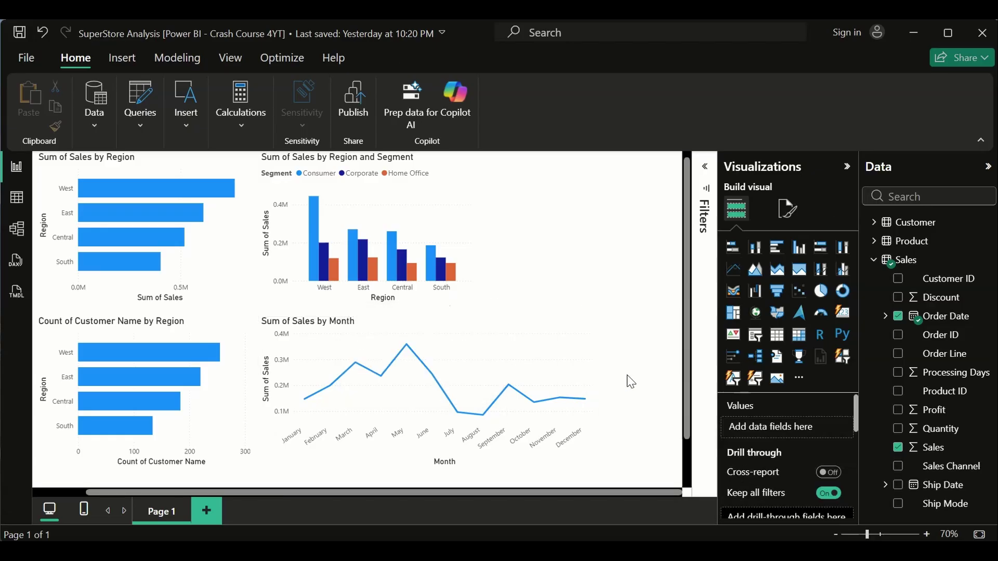
Remove the Month level from the line chart's X-axis, keeping only Day, and widen the chart slightly.
click(526, 367)
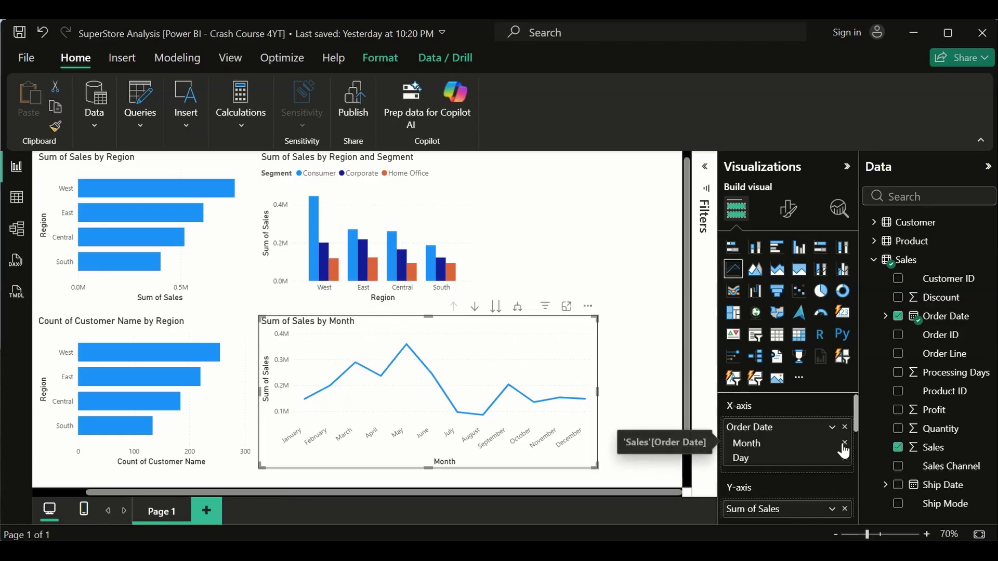
click(844, 444)
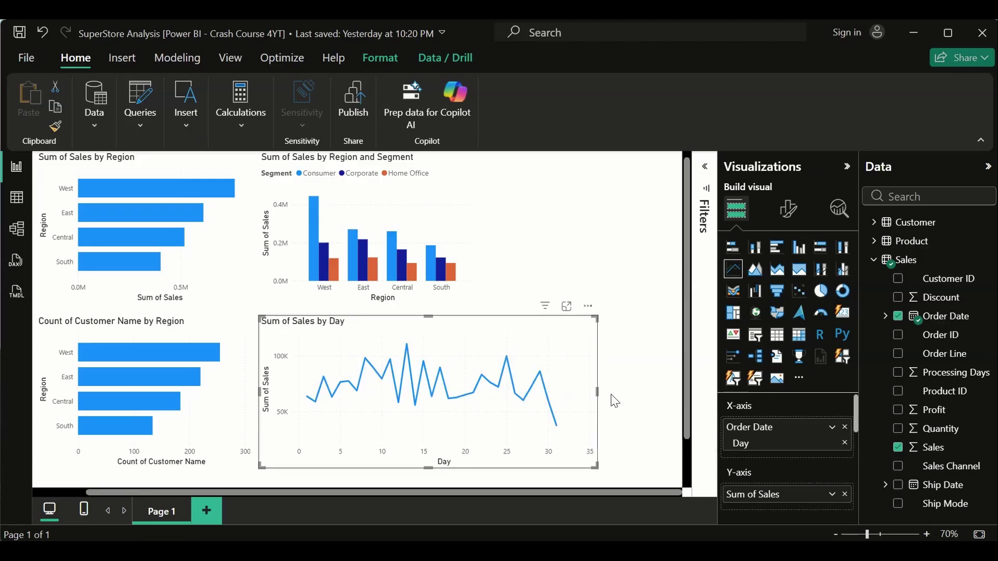
drag(598, 392, 641, 422)
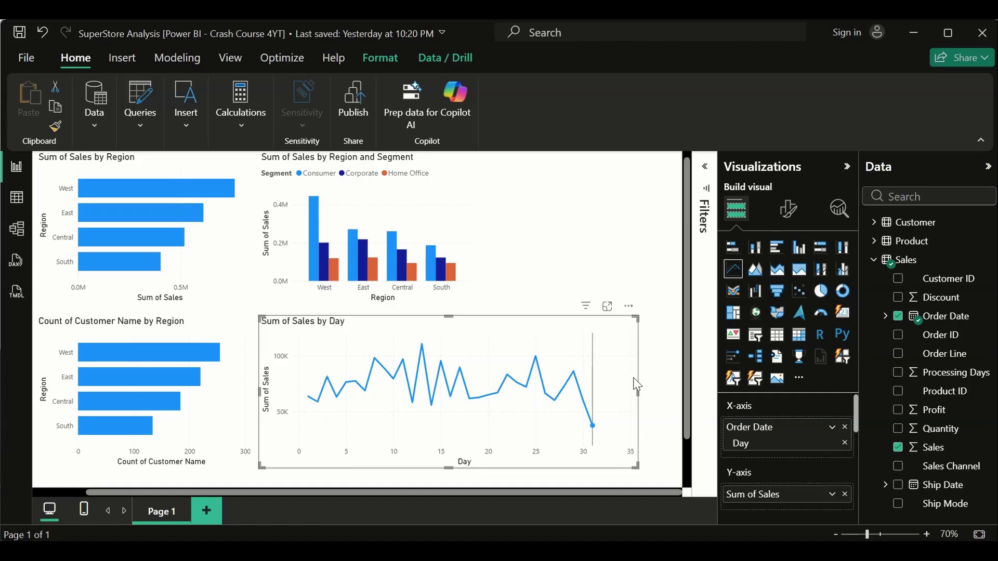
Switch the line chart's X-axis from Date Hierarchy to plain Order Date and stretch the chart across the full page width.
click(832, 427)
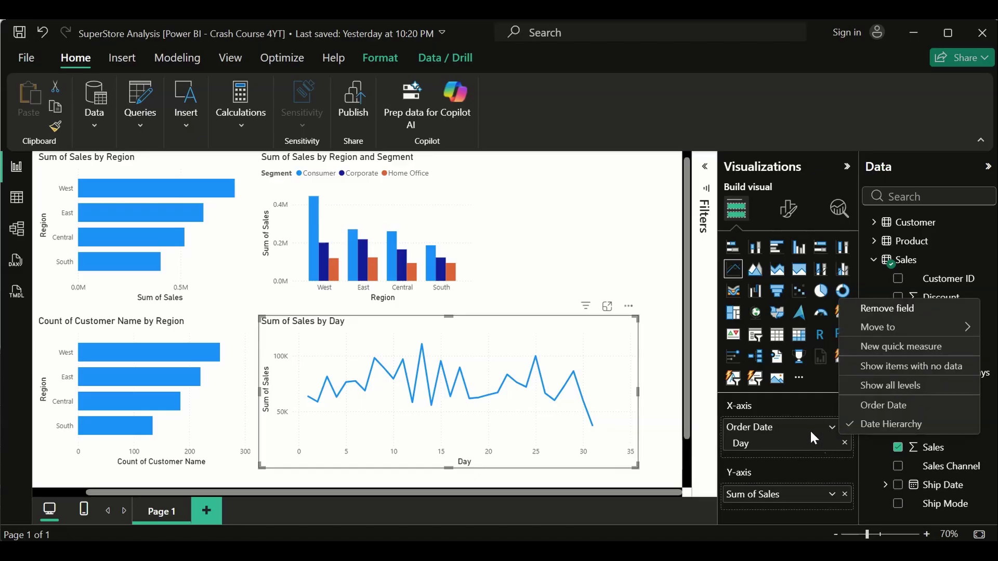
click(870, 406)
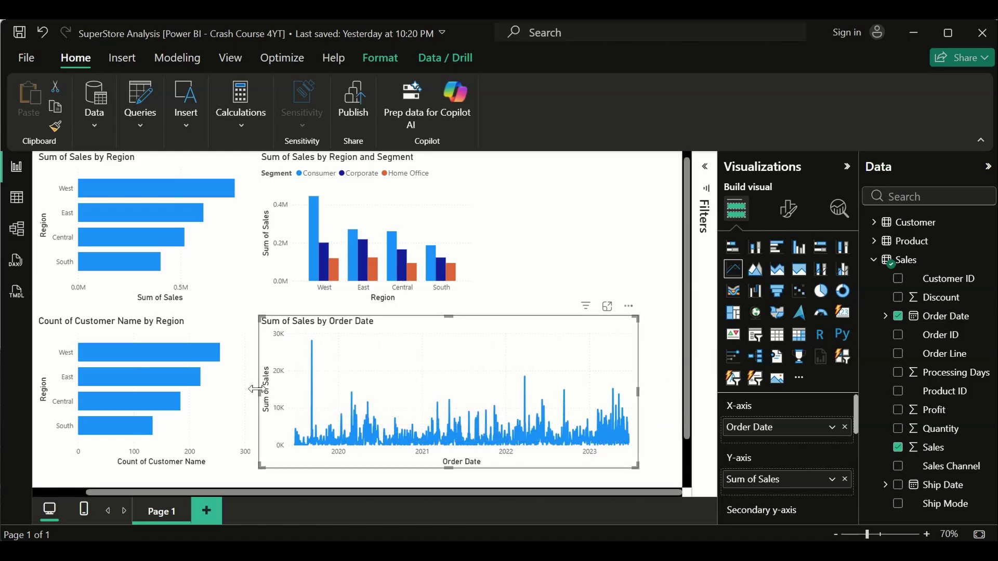
drag(67, 399, 1, 399)
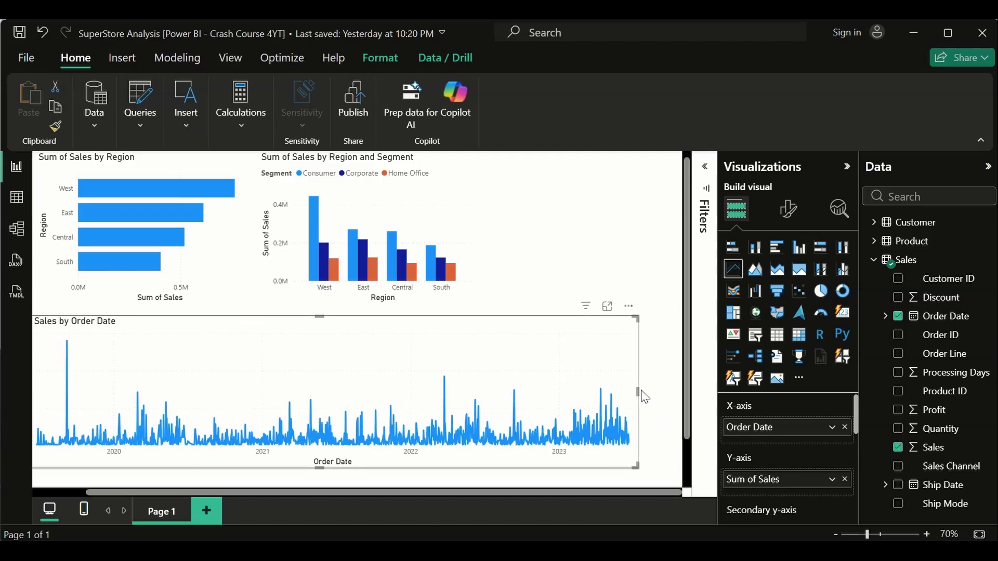
drag(659, 403, 682, 404)
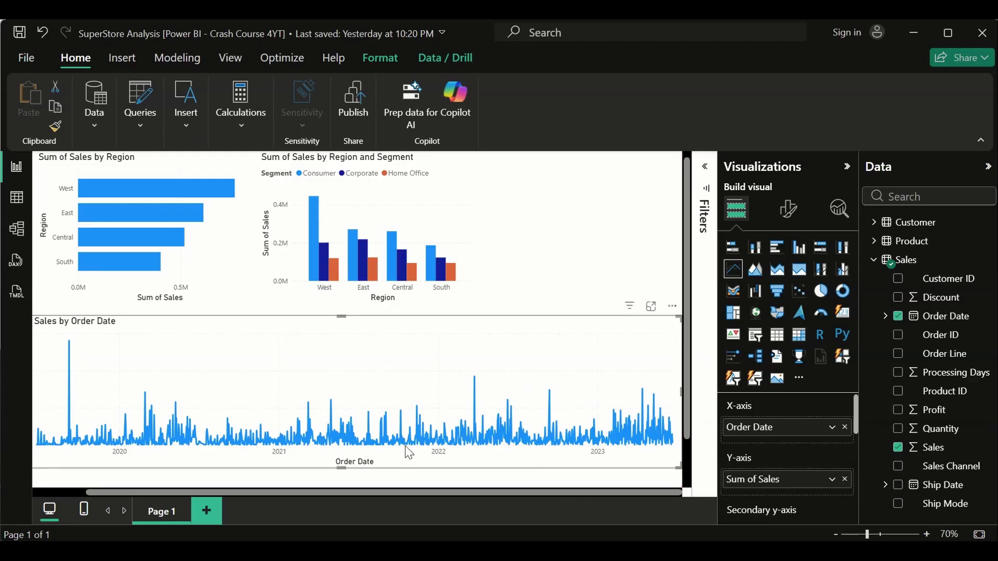
Undo the last two resizes of the line chart.
key(ctrl+z)
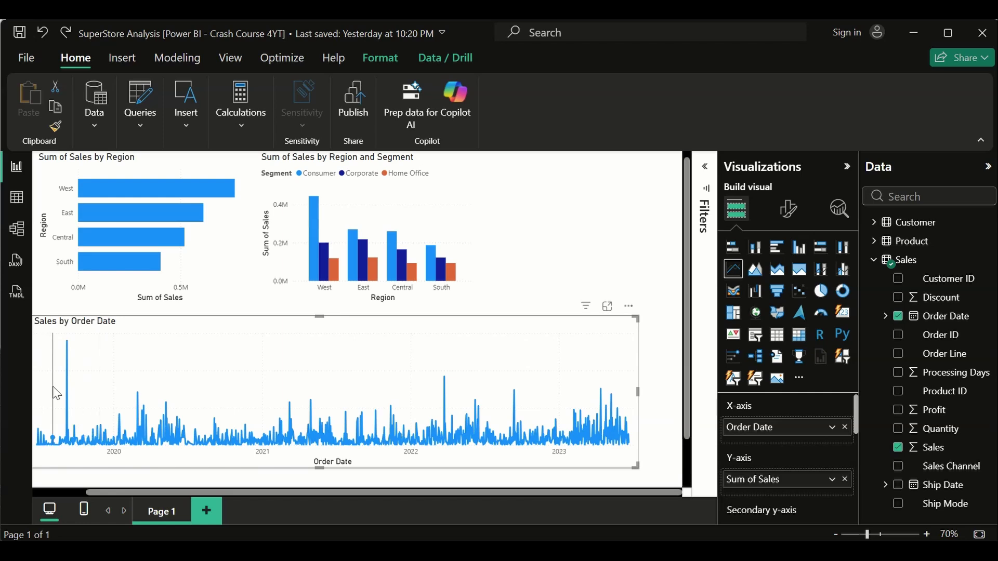
mouse_move(57, 395)
key(ctrl+z)
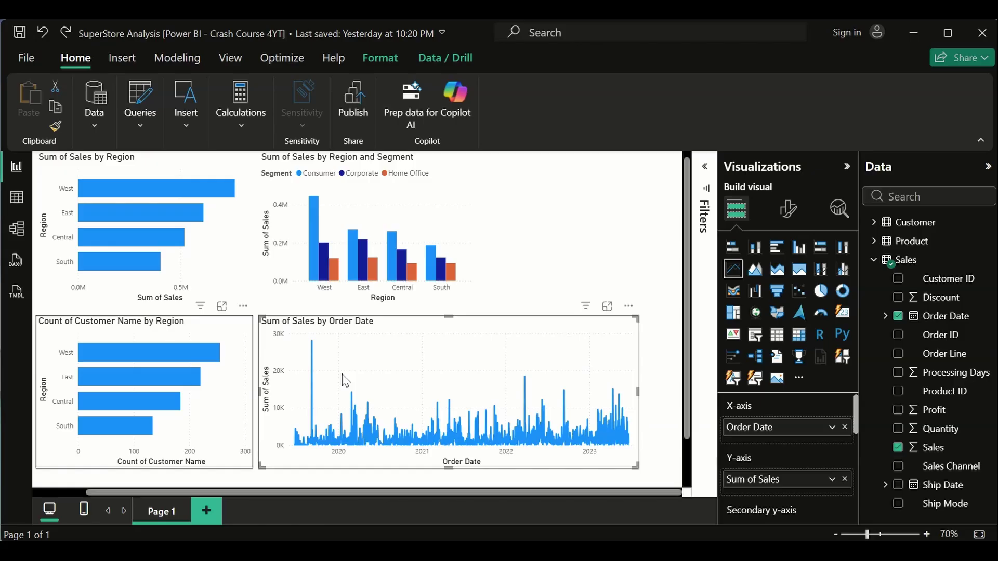
Set the line chart's Order Date axis back to Date Hierarchy and widen the chart slightly.
mouse_move(361, 424)
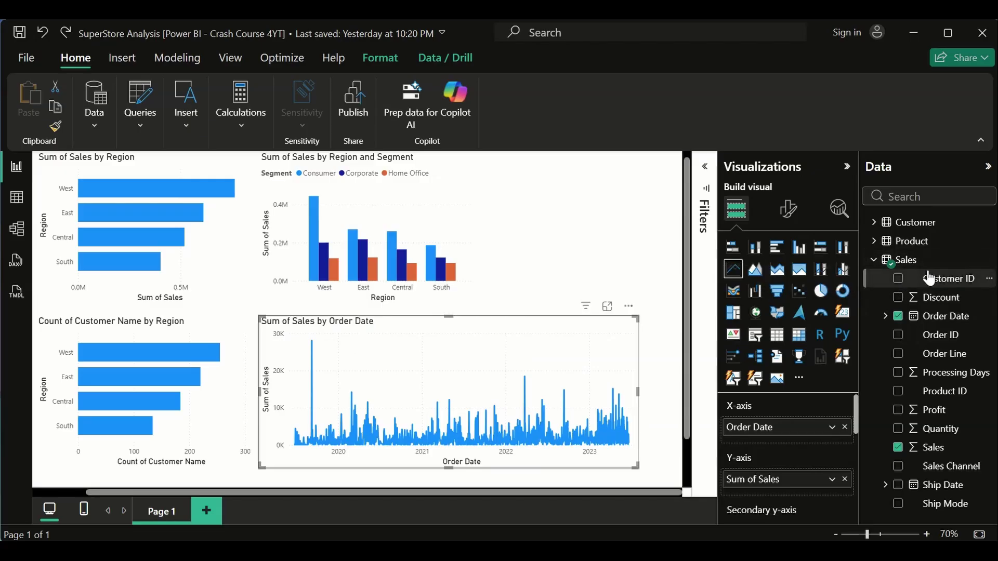
mouse_move(956, 268)
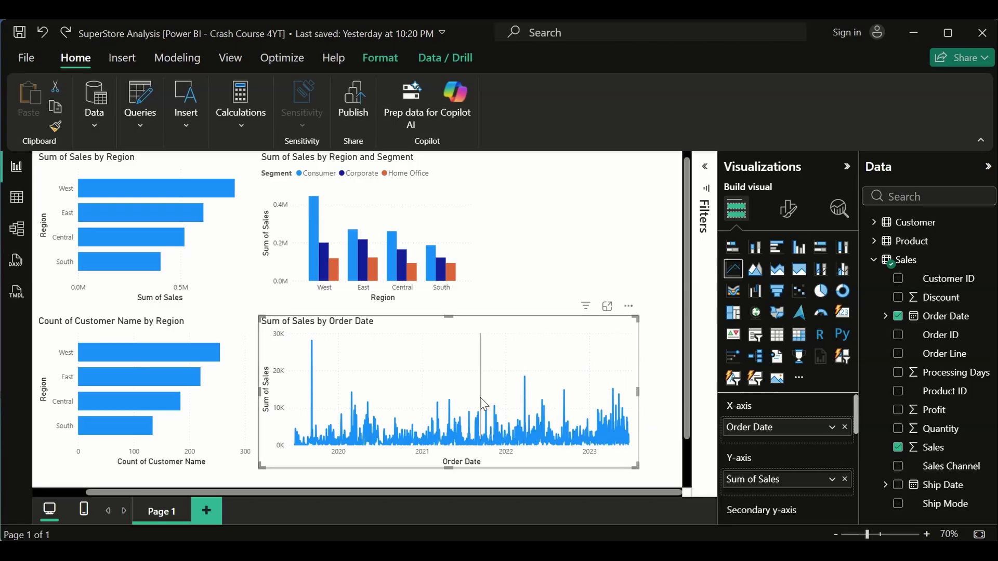
mouse_move(491, 394)
click(833, 429)
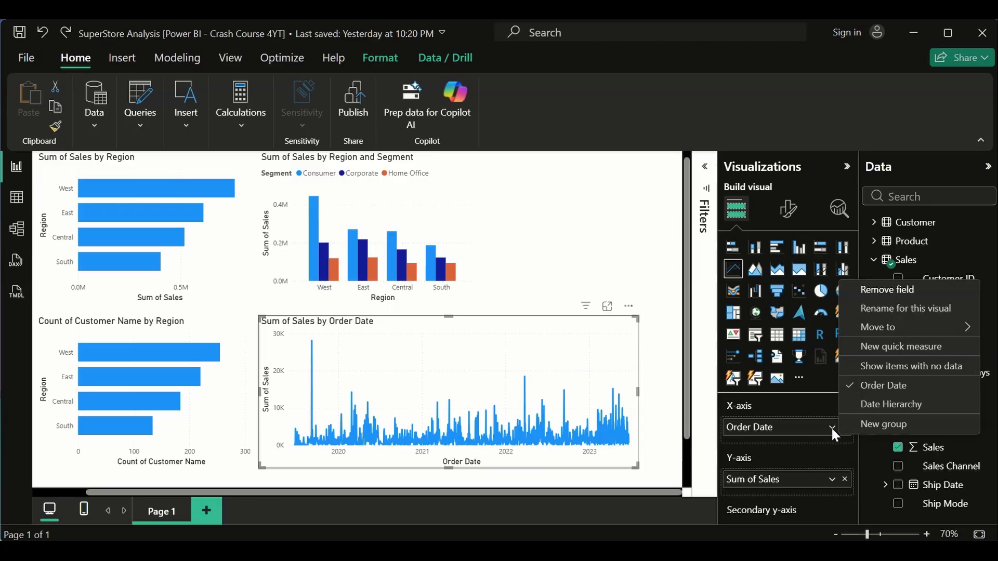
click(884, 405)
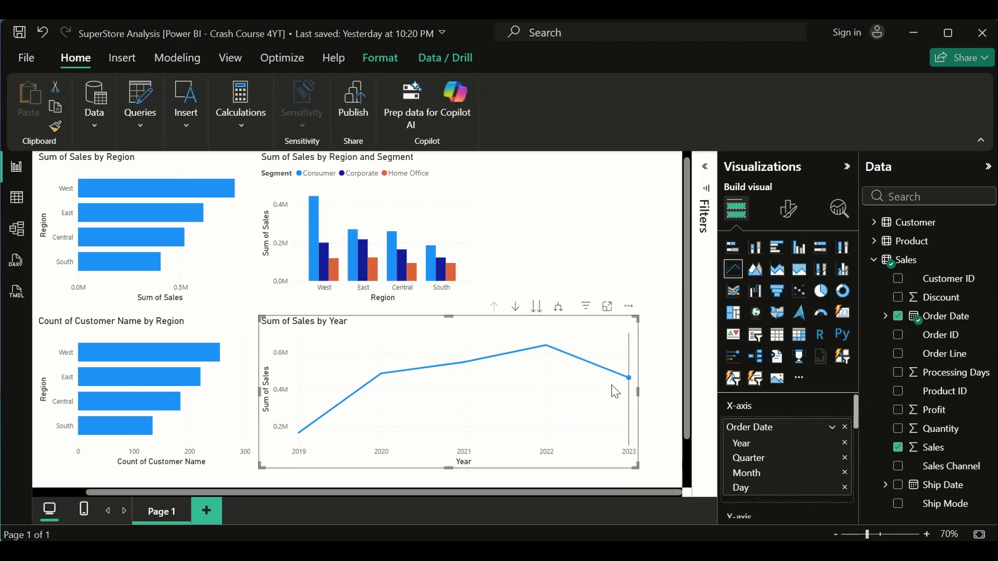
drag(639, 391, 663, 398)
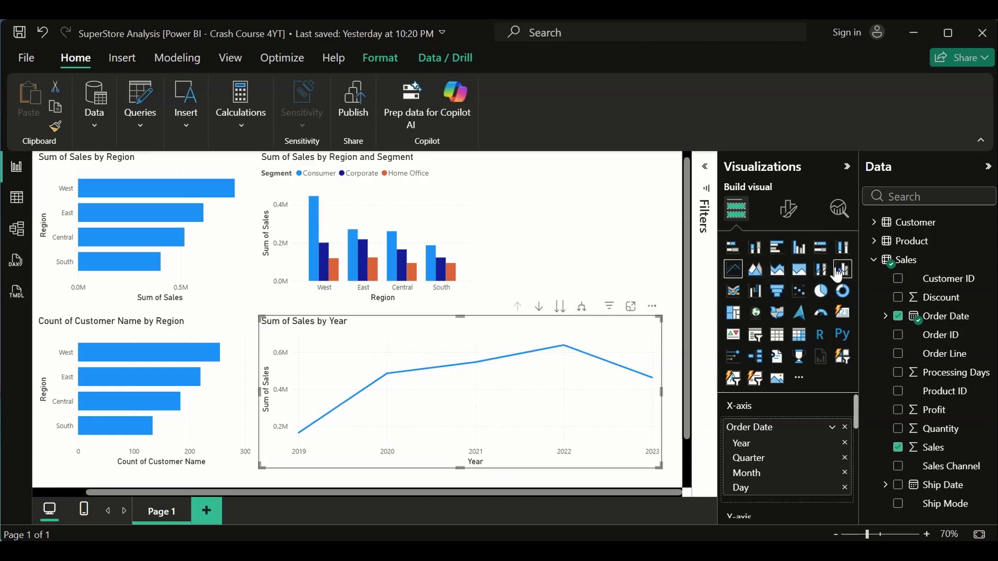
Try area, stacked area, 100% stacked area, and line and stacked column types on the yearly sales visual, and return it to a line chart.
click(761, 280)
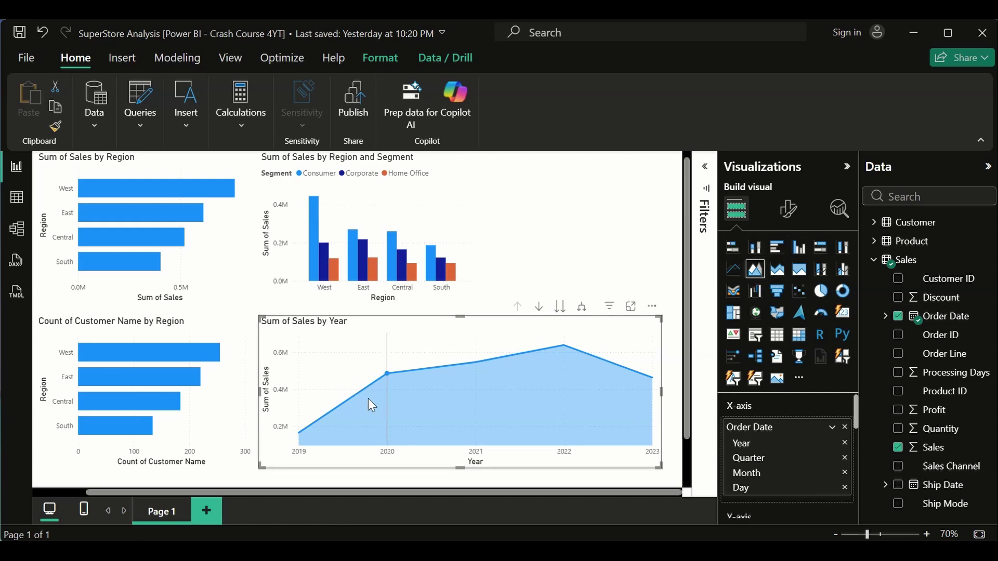
click(775, 272)
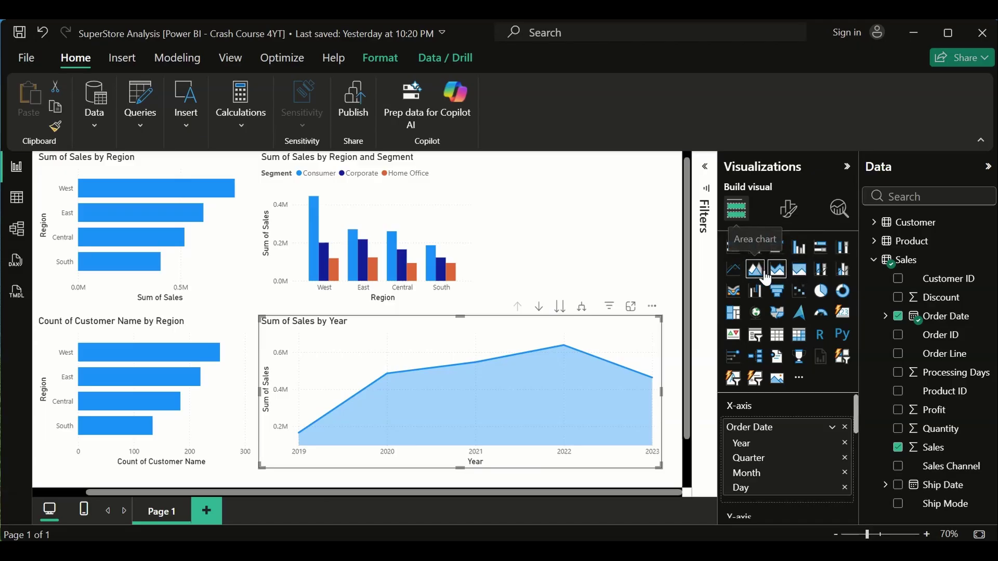
click(801, 275)
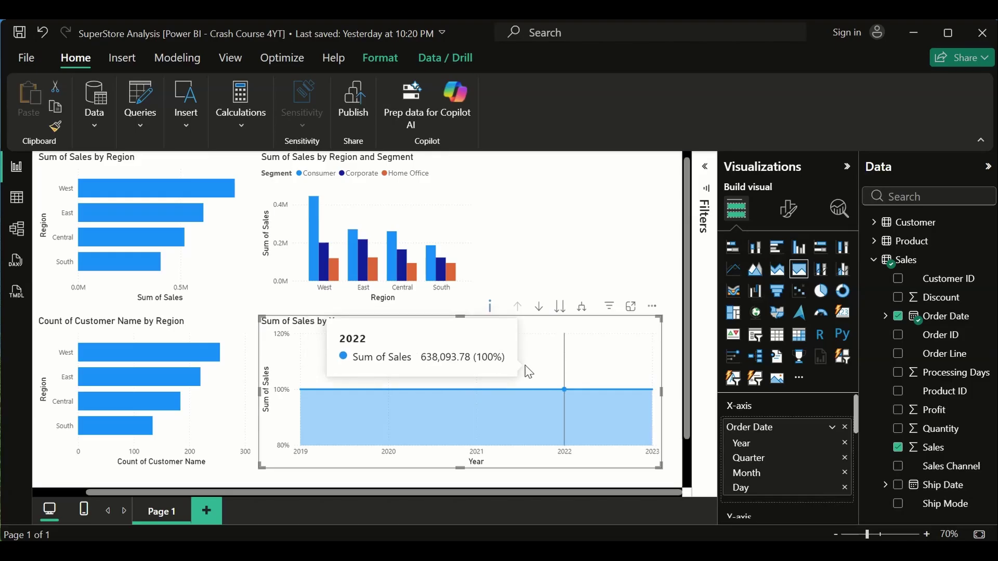
click(828, 275)
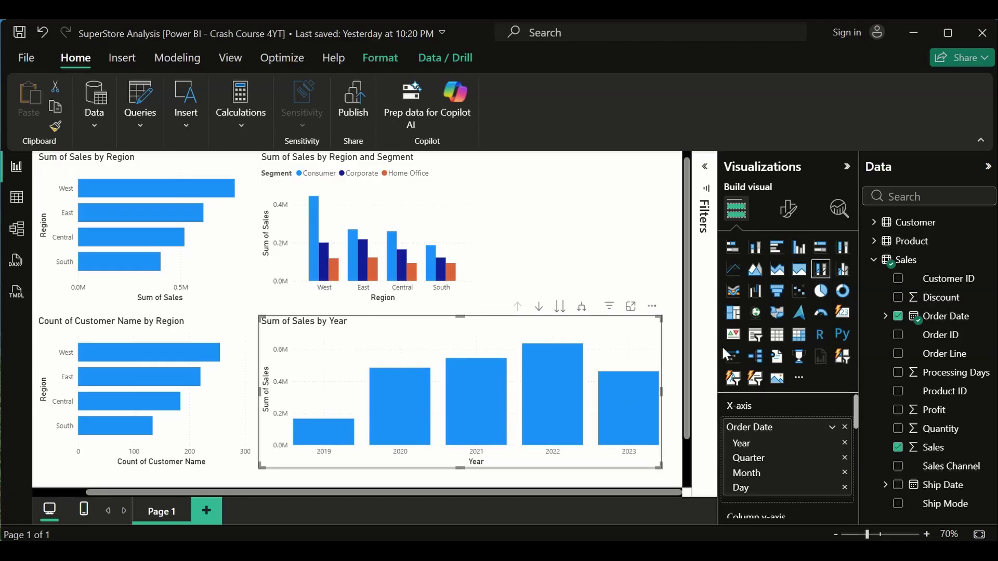
click(731, 276)
Narrow the yearly sales line chart and add a blank line and clustered column chart in the free space beside it.
drag(660, 391, 466, 392)
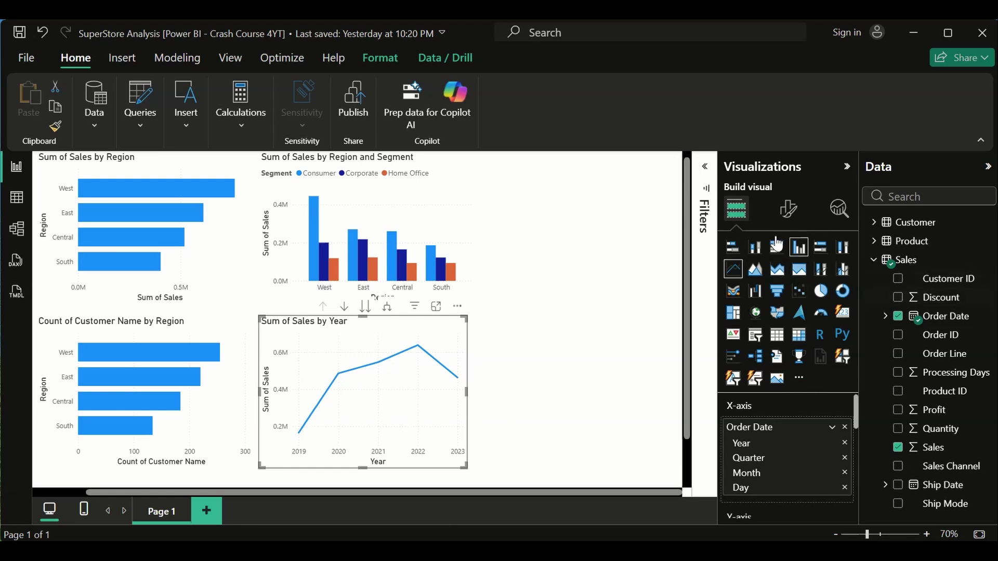
click(641, 229)
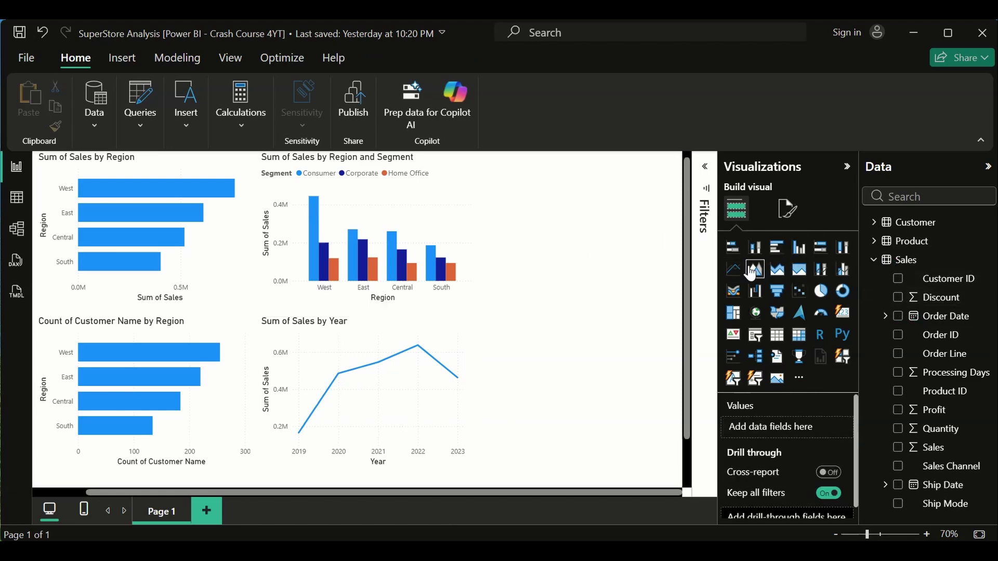
click(821, 269)
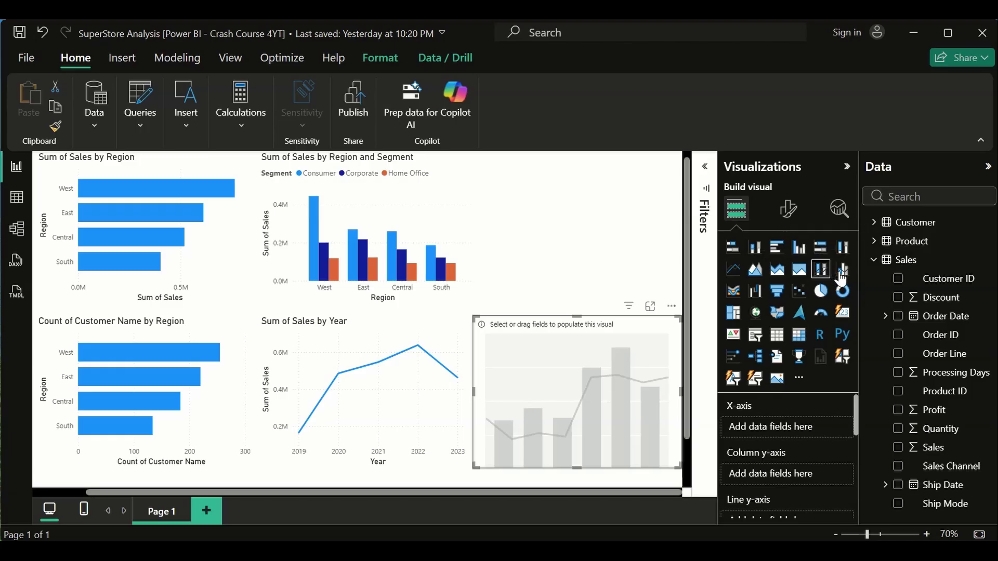
mouse_move(586, 341)
mouse_down()
mouse_move(576, 290)
mouse_move(588, 376)
mouse_move(584, 346)
mouse_up()
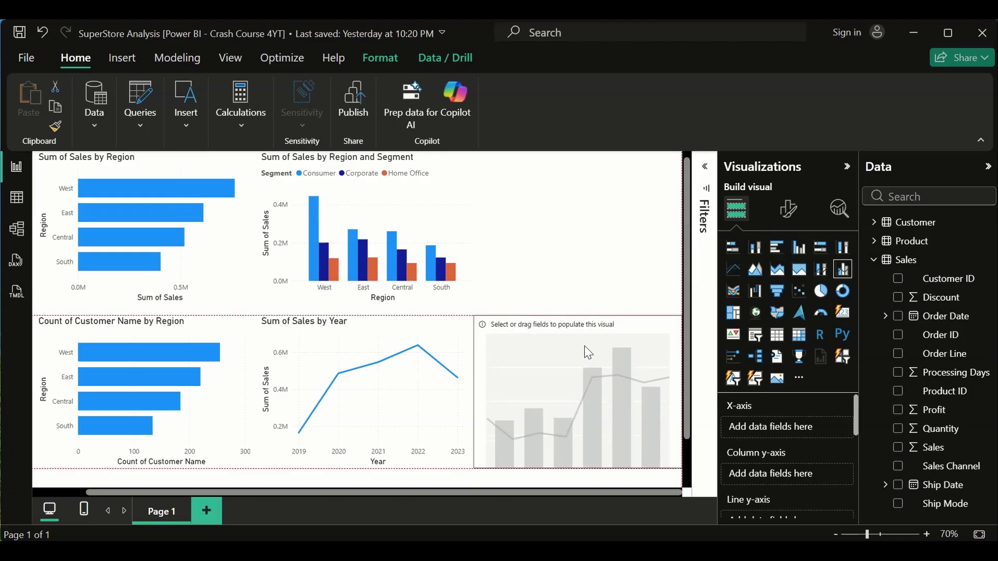
Put Region from the Customer table on the X-axis of the blank combo chart.
click(874, 259)
click(874, 222)
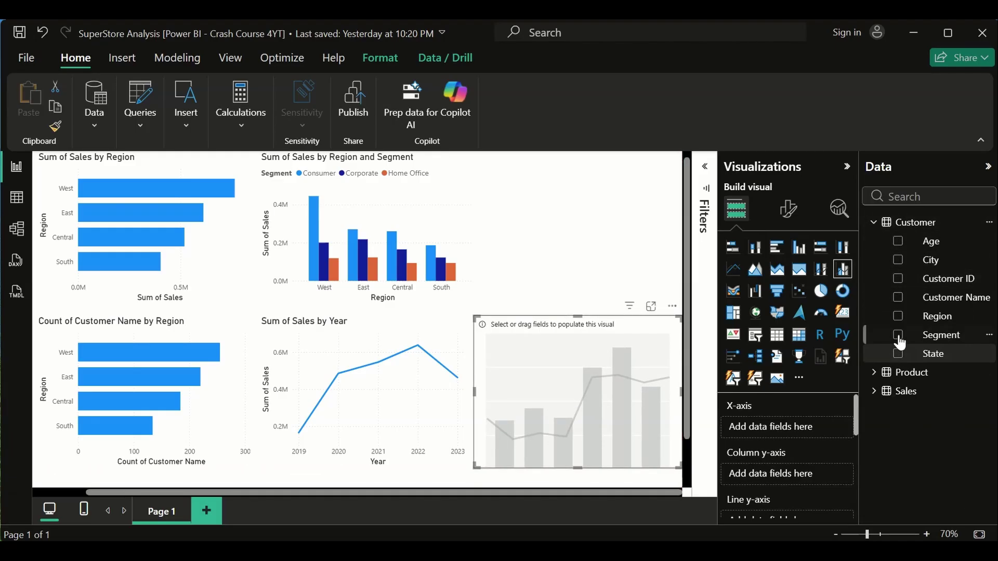
click(899, 317)
click(874, 222)
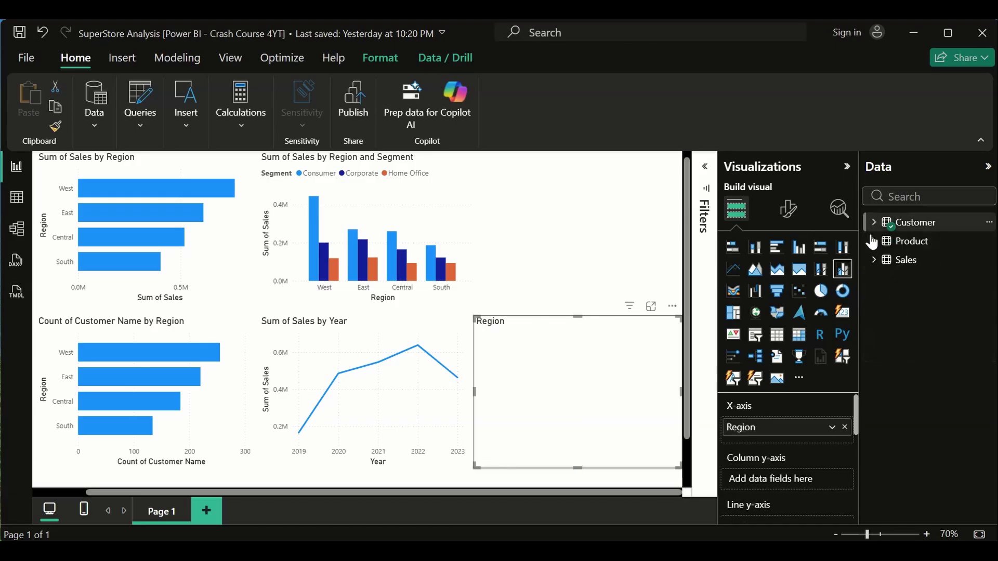
Add Sales and Profit from the Sales table to the combo chart's column y-axis and review its field wells.
click(874, 259)
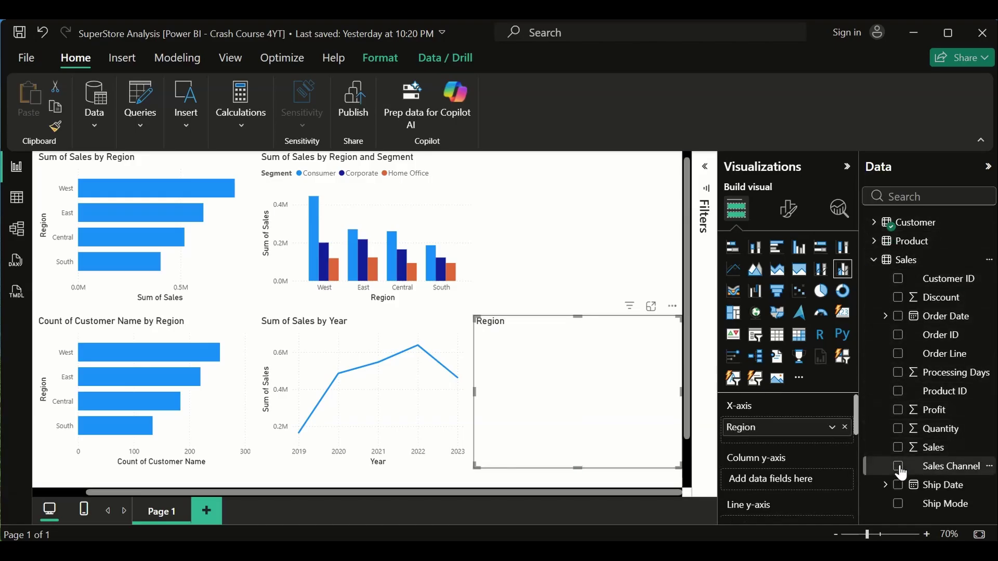
click(898, 448)
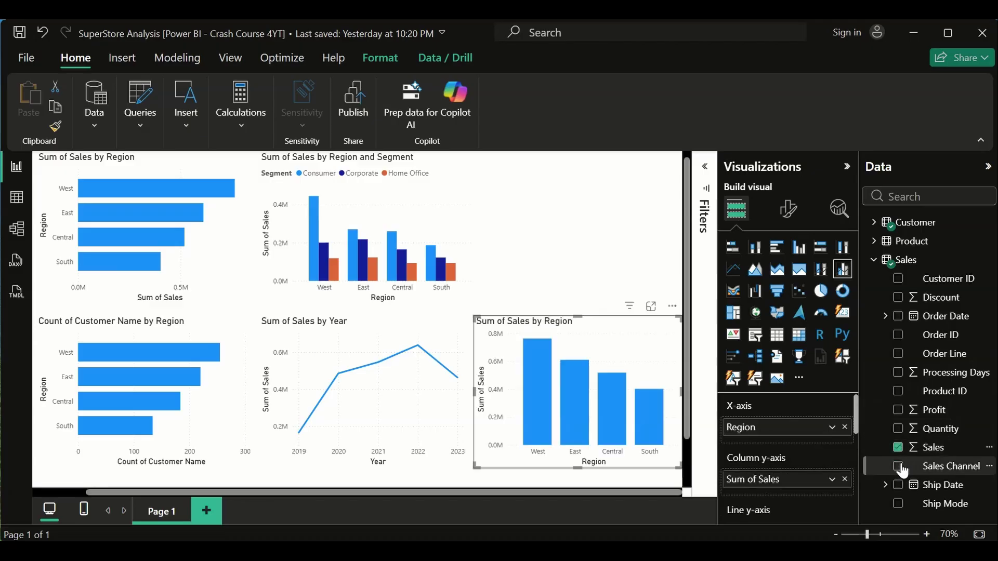
click(899, 410)
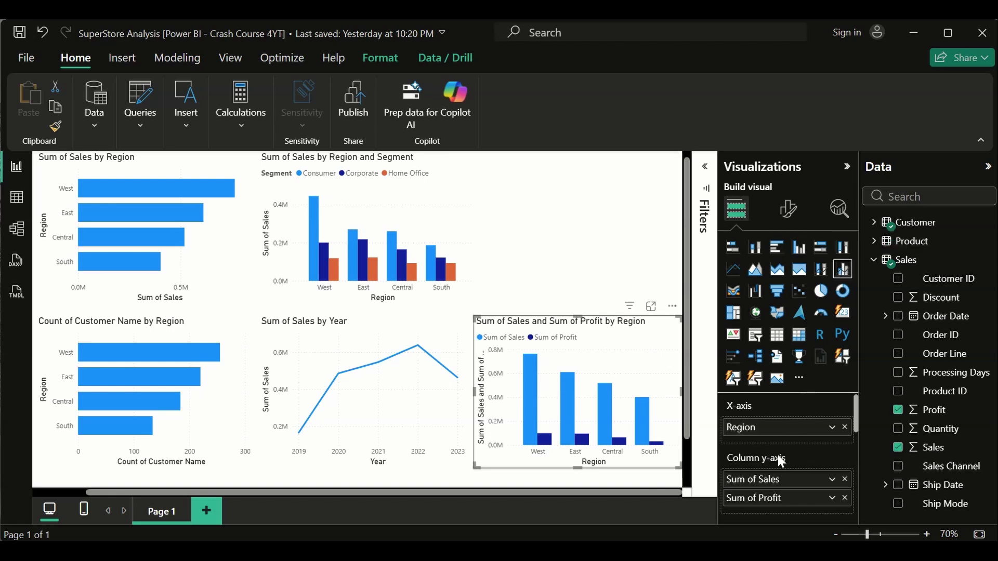
scroll(778, 454, down, 5)
scroll(772, 461, up, 3)
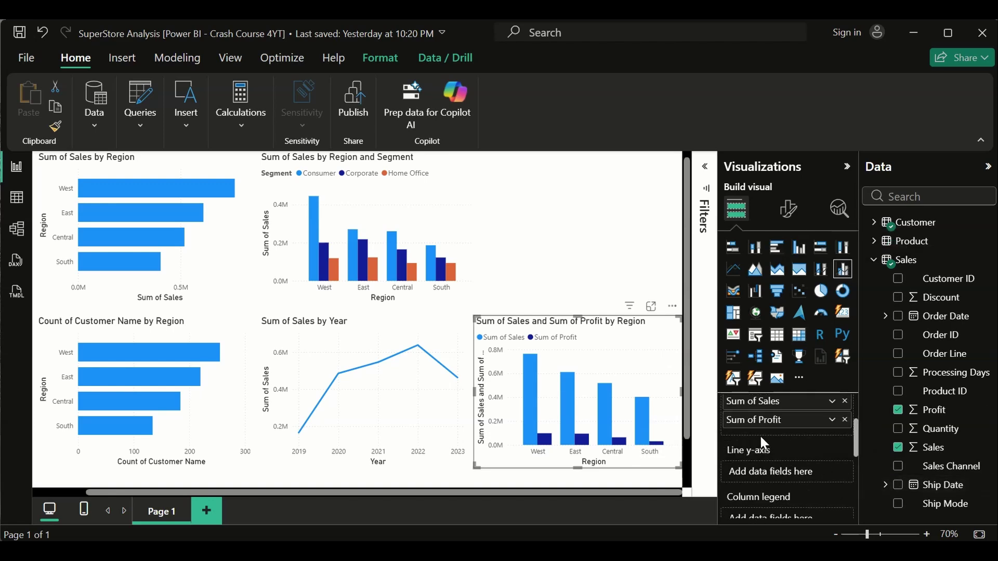
Move Sum of Profit from the combo chart's column y-axis to its line y-axis and review the values for each region.
click(874, 260)
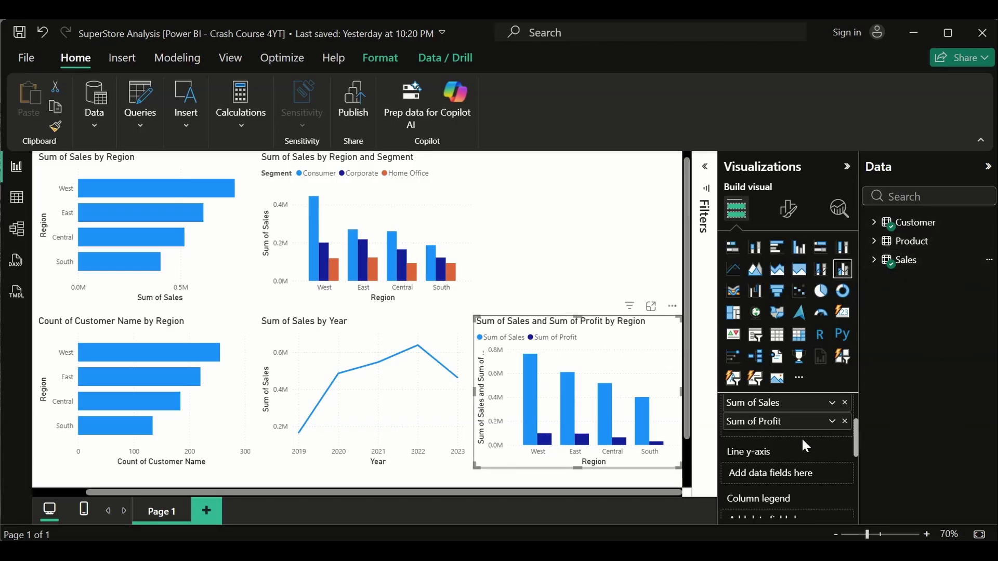
scroll(802, 438, up, 3)
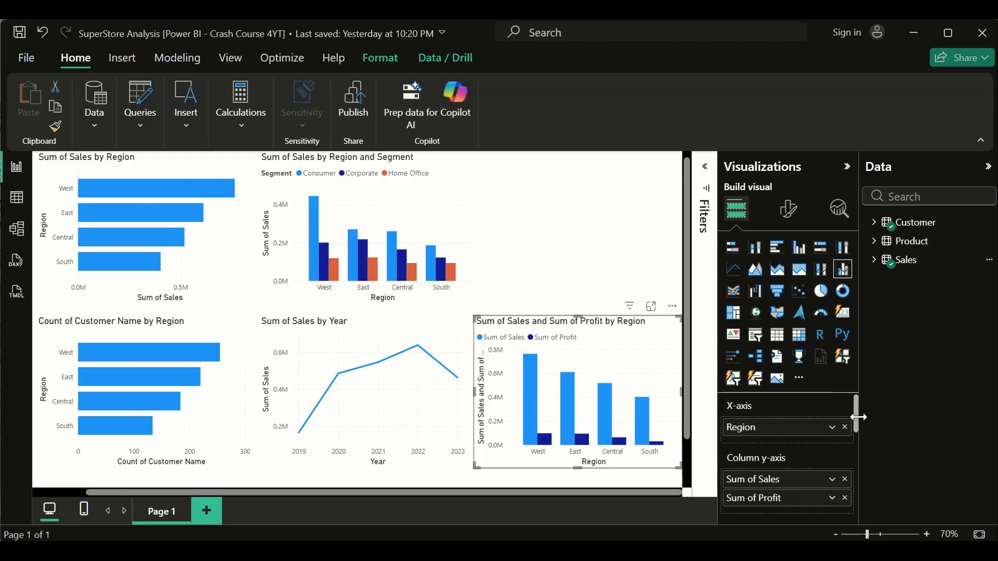
drag(856, 424, 854, 439)
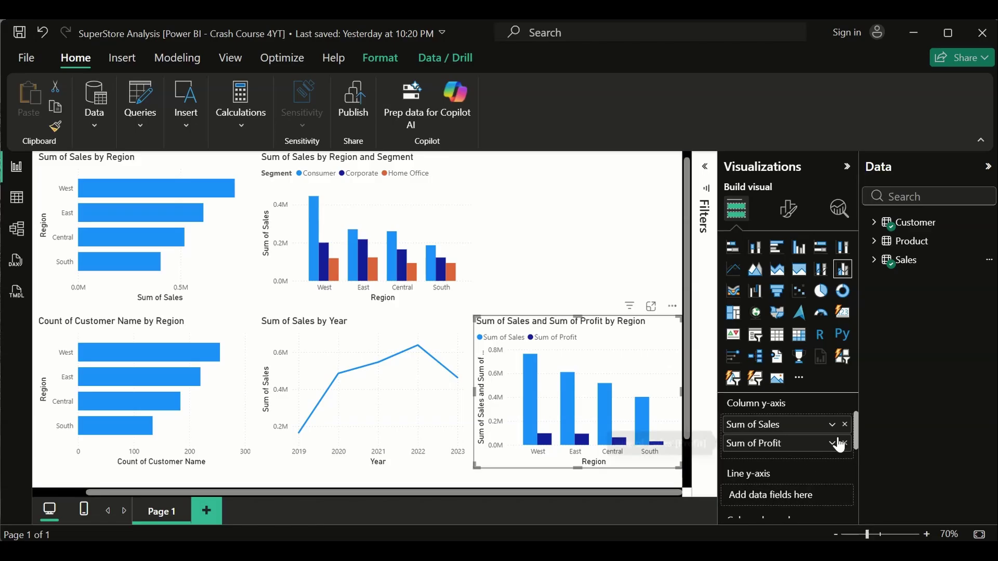
click(832, 443)
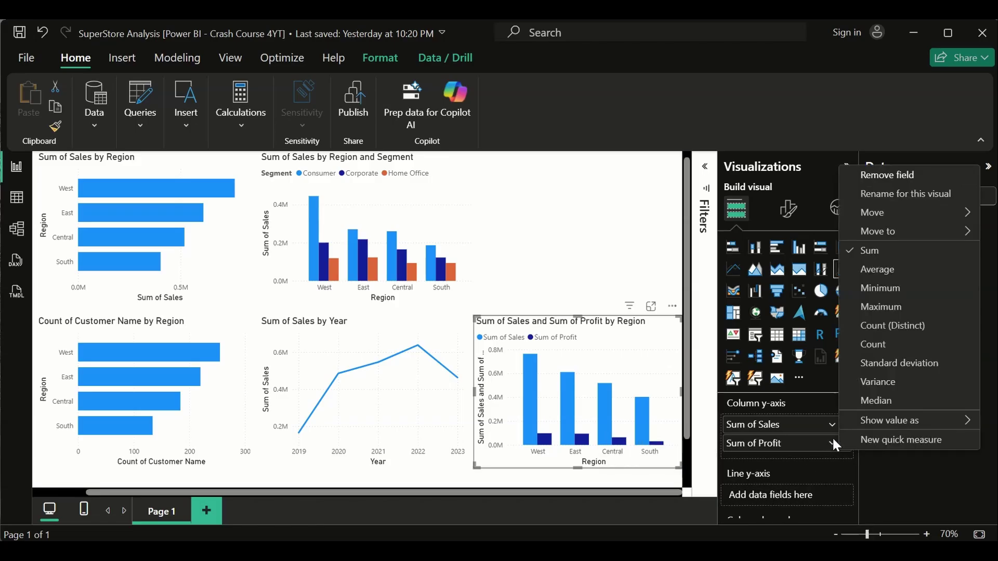
mouse_move(878, 234)
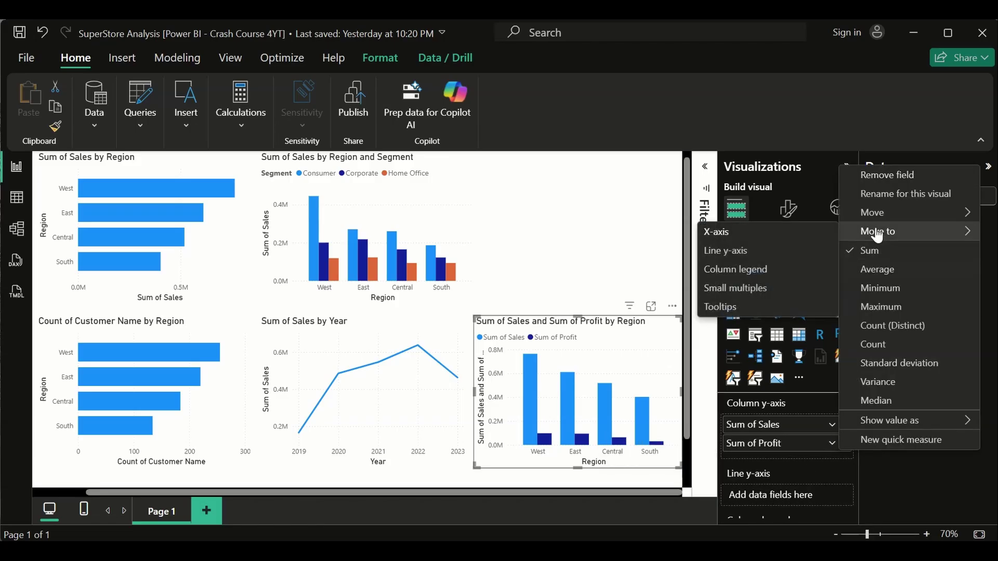
click(733, 251)
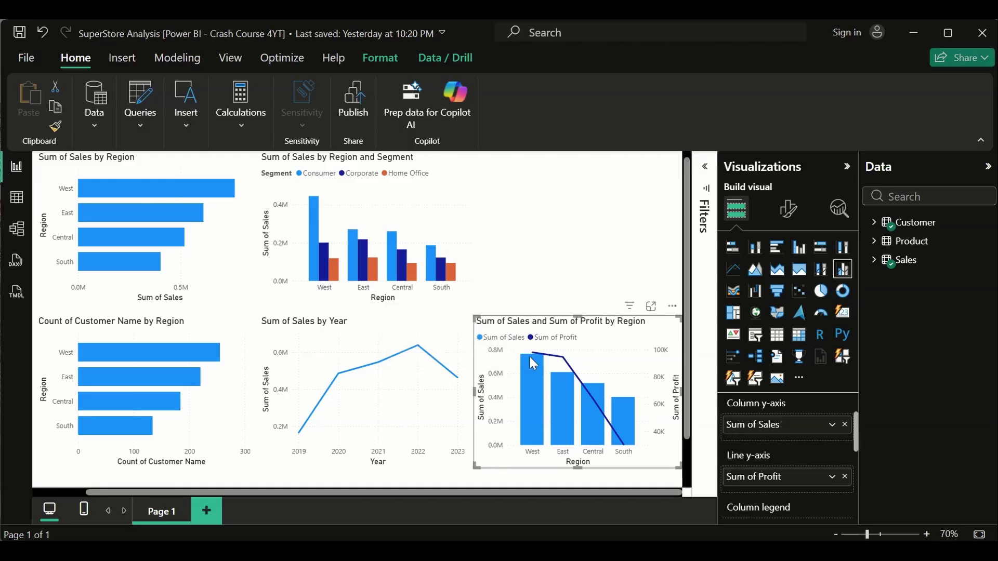
mouse_move(531, 359)
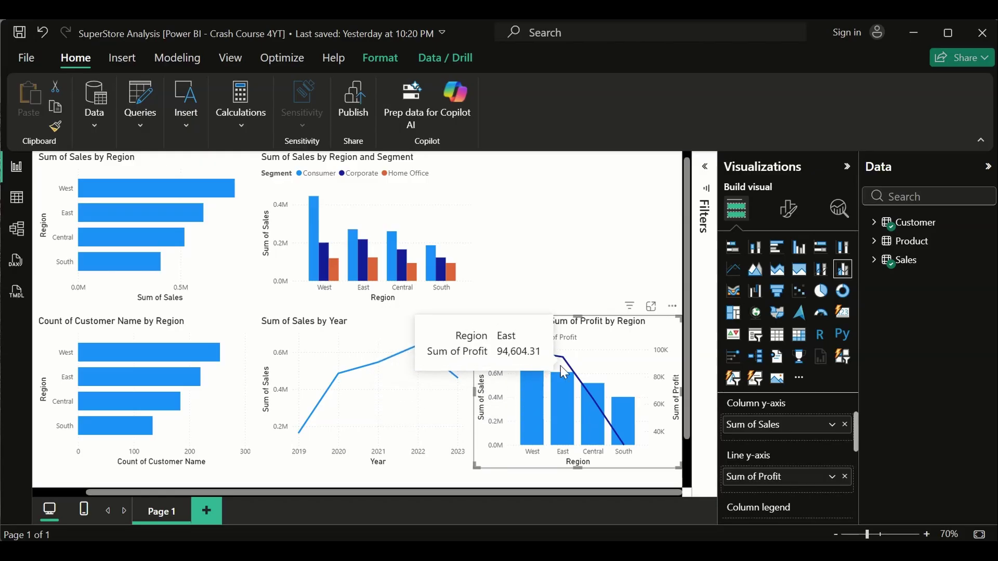
mouse_move(559, 387)
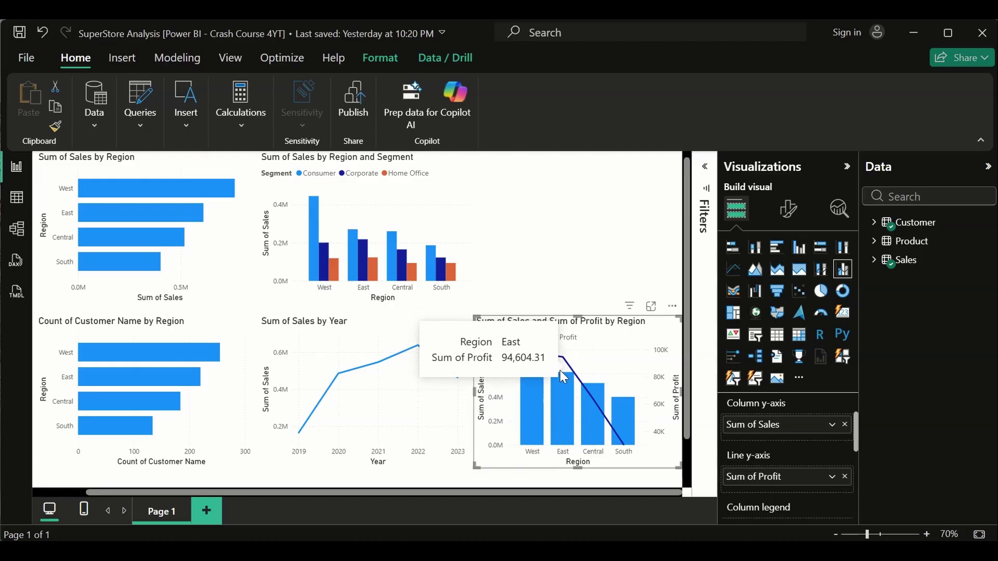
mouse_move(587, 400)
mouse_move(623, 451)
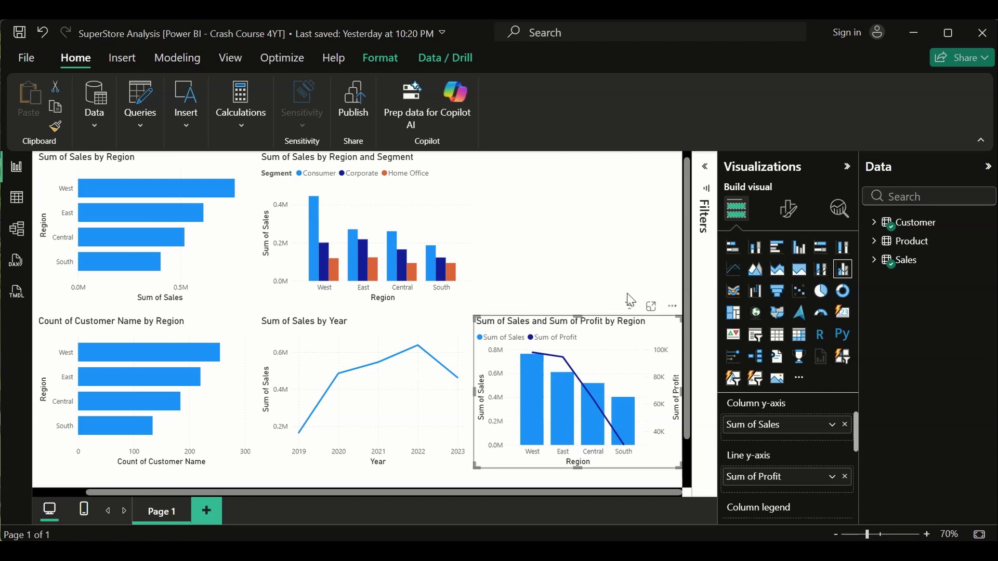
Add Order Date from the Sales table to the combo chart's small multiples and enlarge the visual across most of the page.
scroll(778, 470, down, 3)
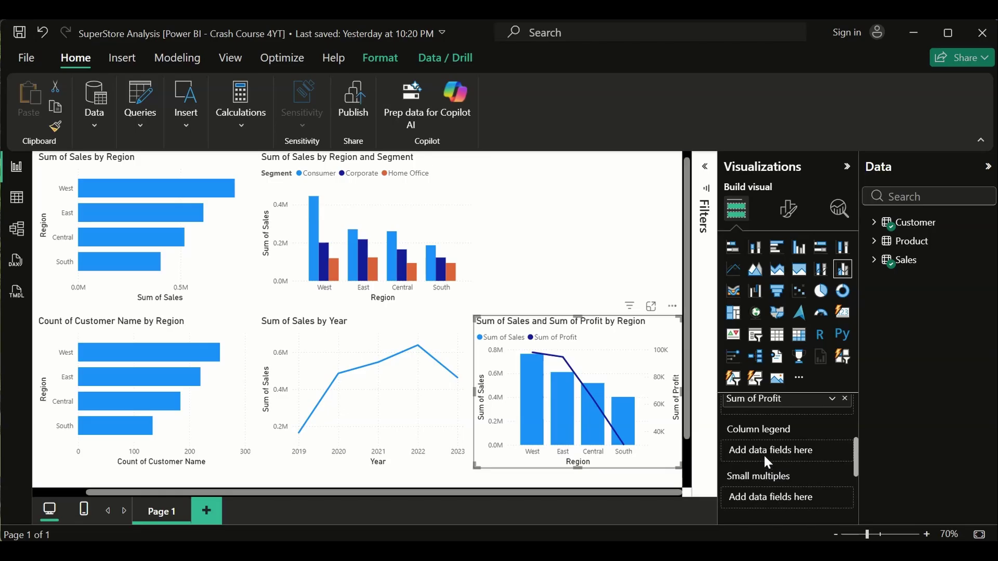
scroll(763, 453, down, 2)
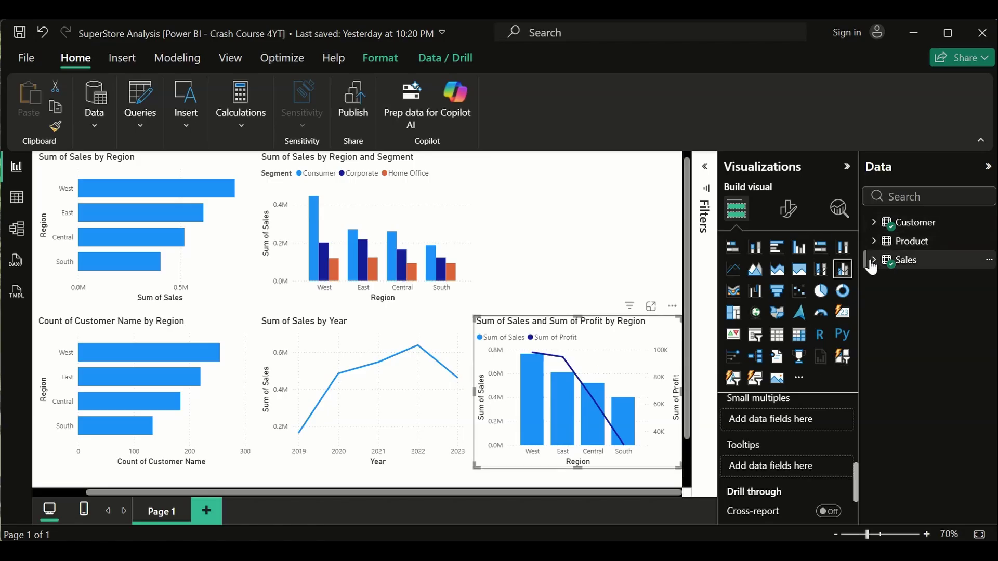
click(874, 260)
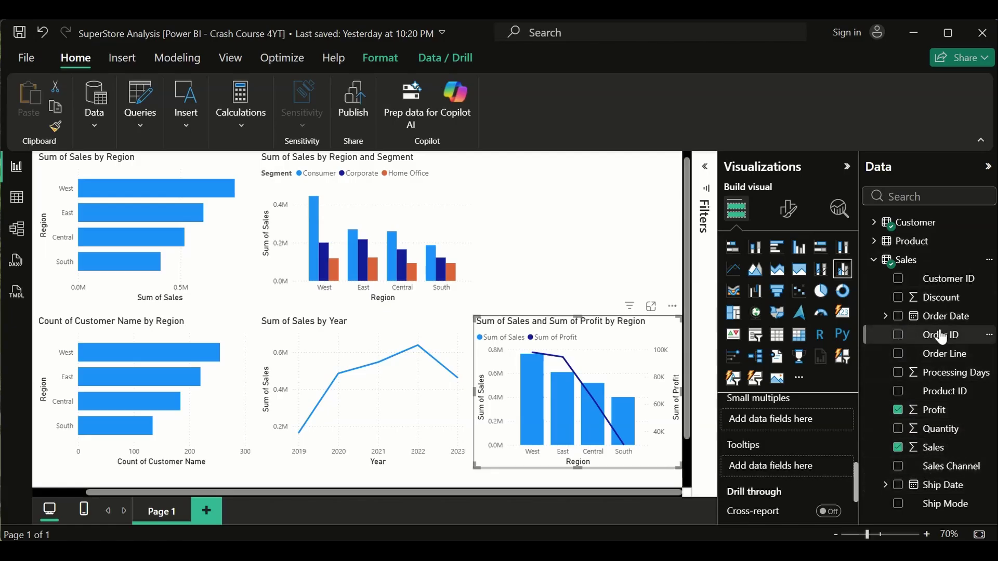
drag(936, 316, 786, 431)
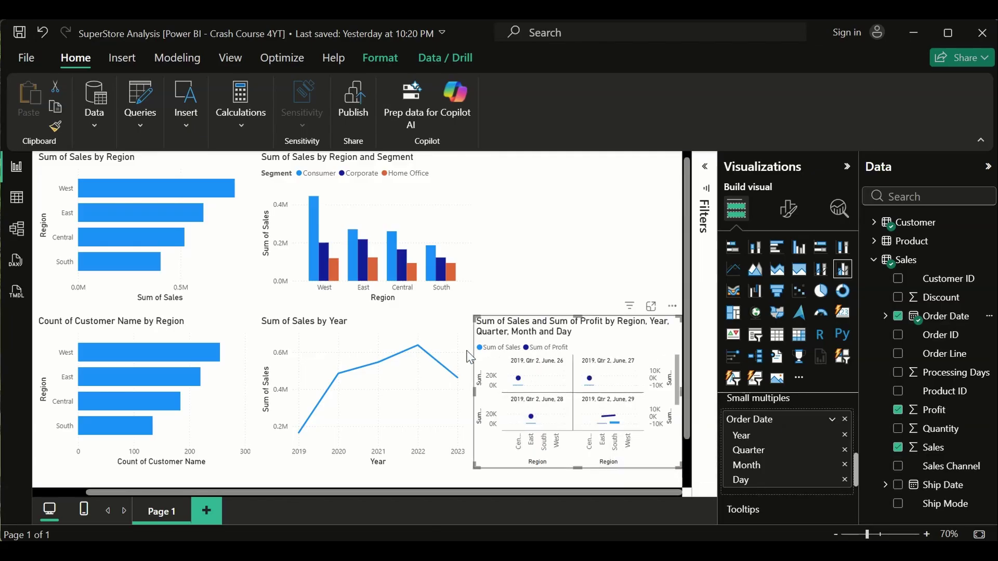
drag(471, 315, 87, 151)
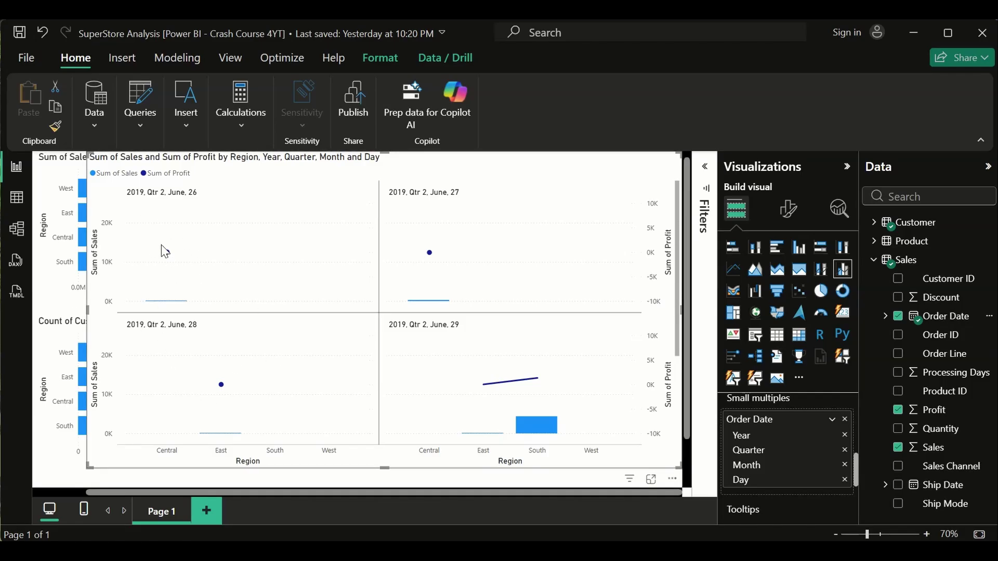
Look through the dated small multiples, and undo both the chart enlargement and the Order Date addition.
scroll(532, 306, down, 5)
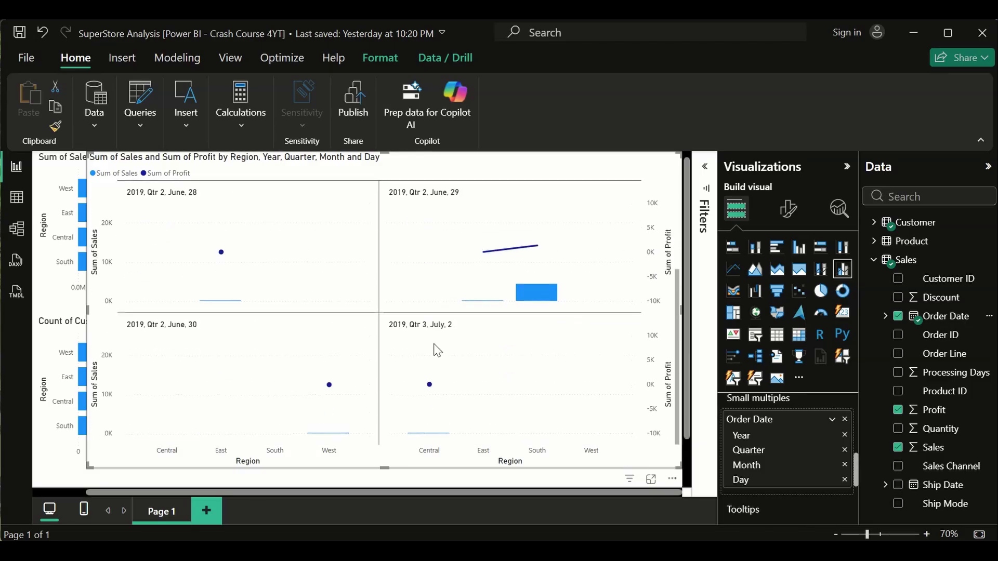
scroll(336, 308, down, 6)
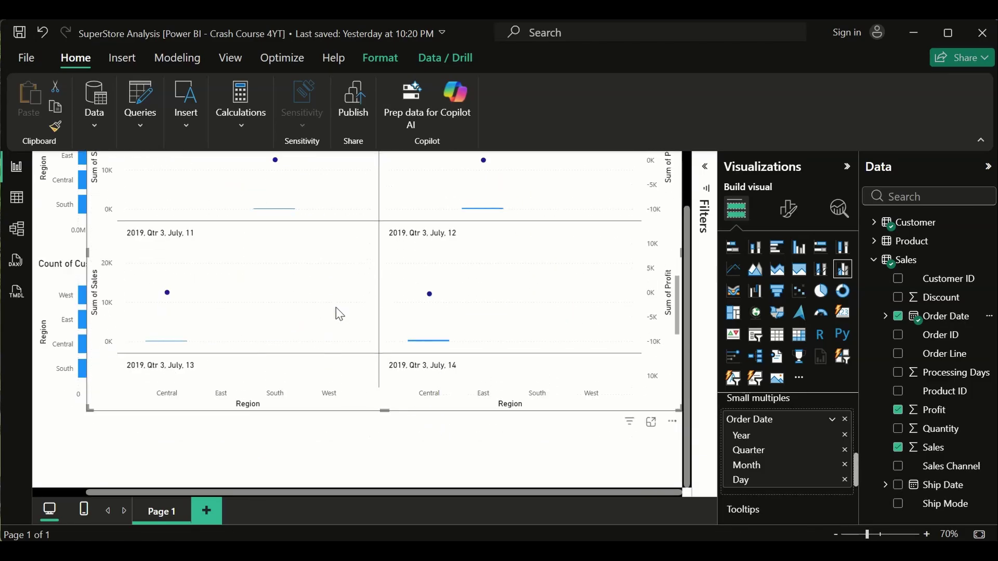
scroll(813, 442, up, 6)
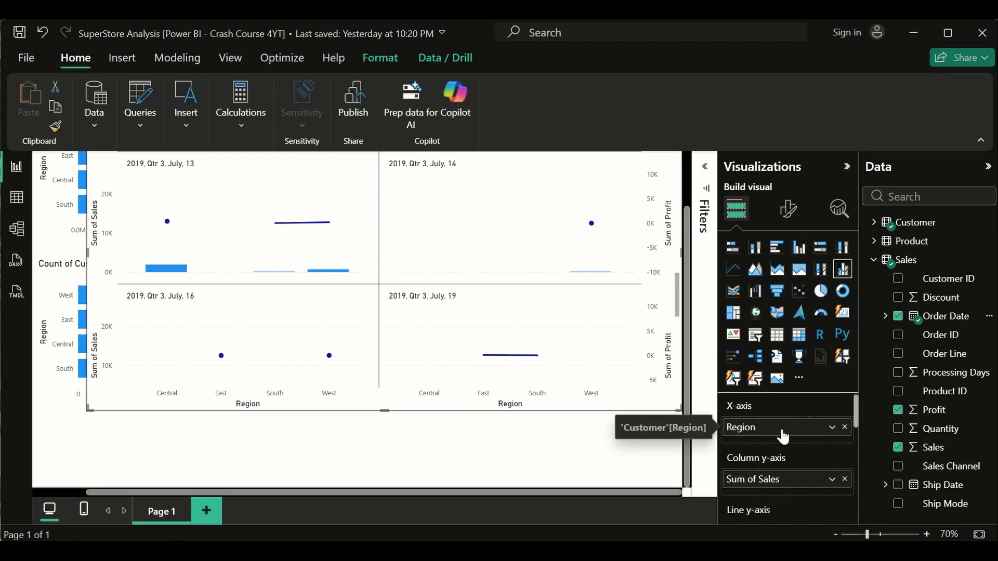
scroll(770, 440, down, 2)
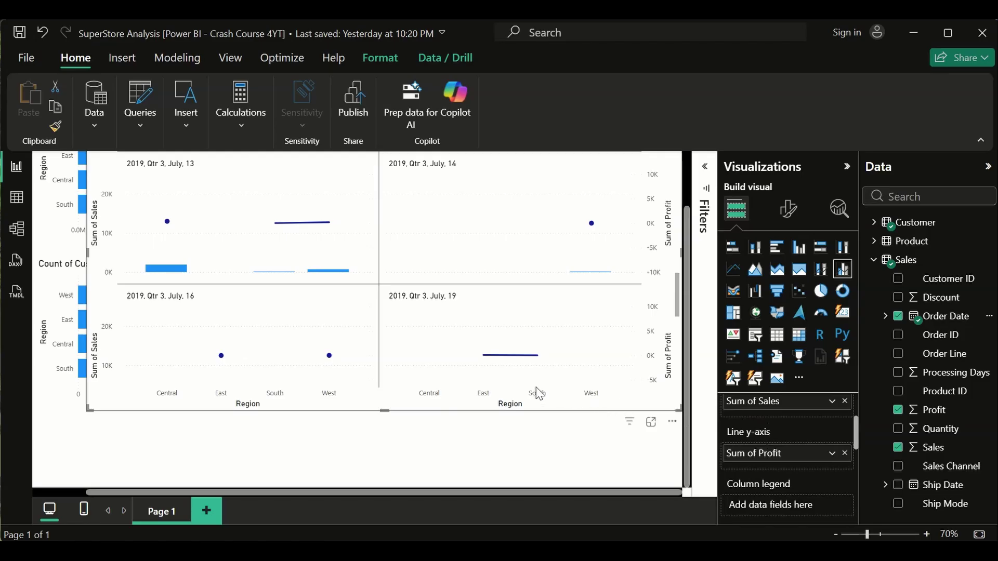
scroll(342, 343, down, 3)
scroll(359, 299, up, 3)
scroll(366, 302, up, 8)
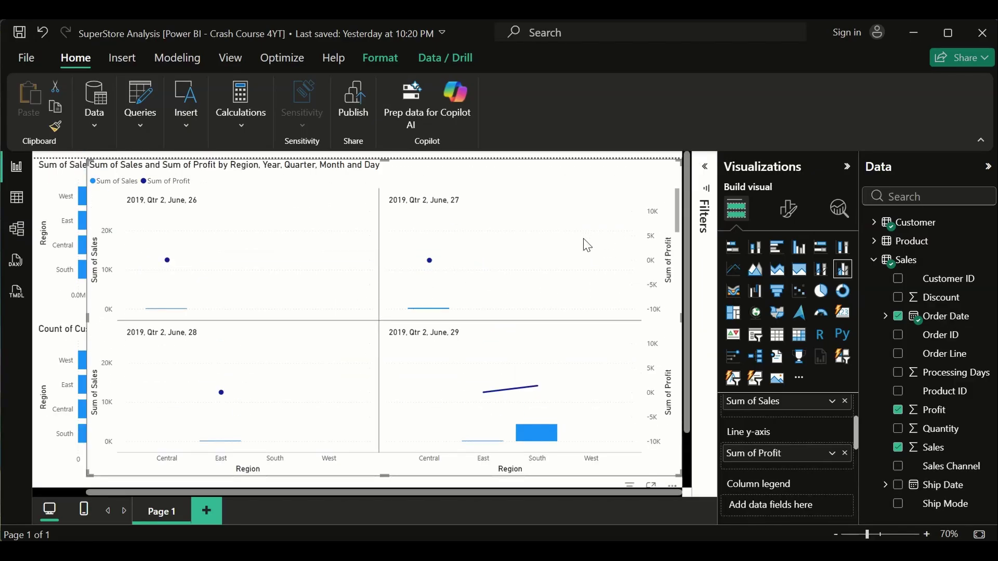
key(ctrl+z)
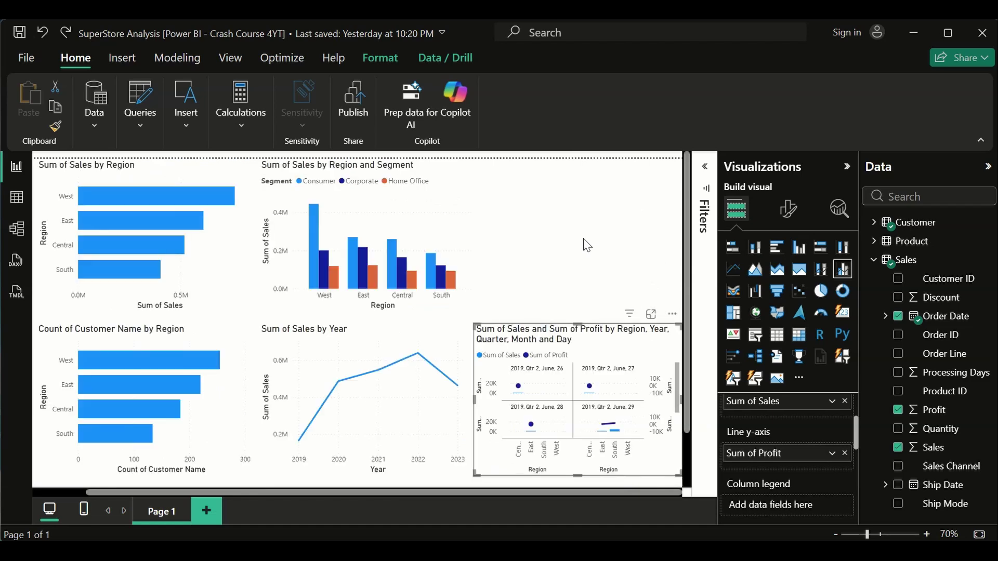
key(ctrl+z)
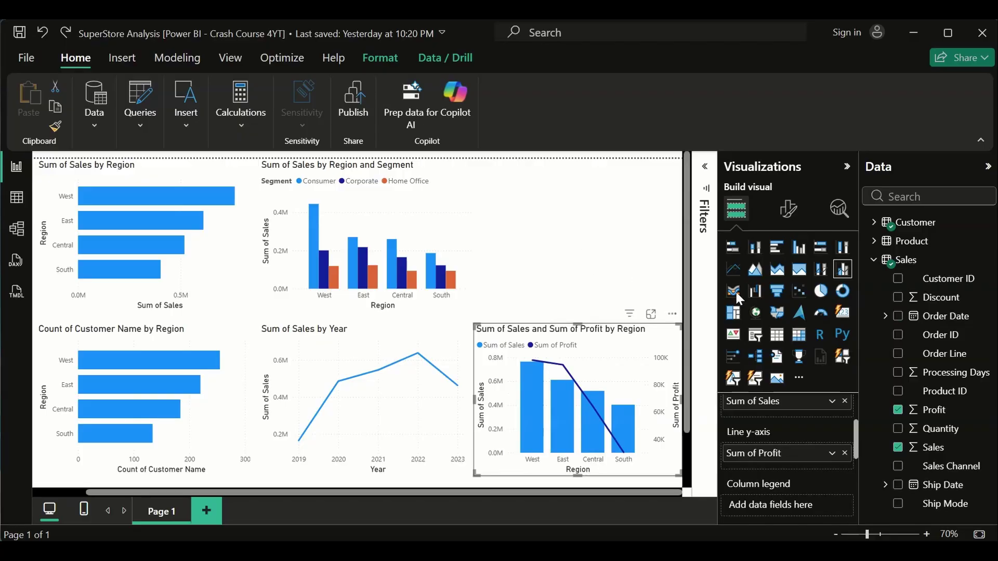
Add a blank ribbon chart in the free space above the combo chart and convert the combo chart to a ribbon chart.
click(626, 244)
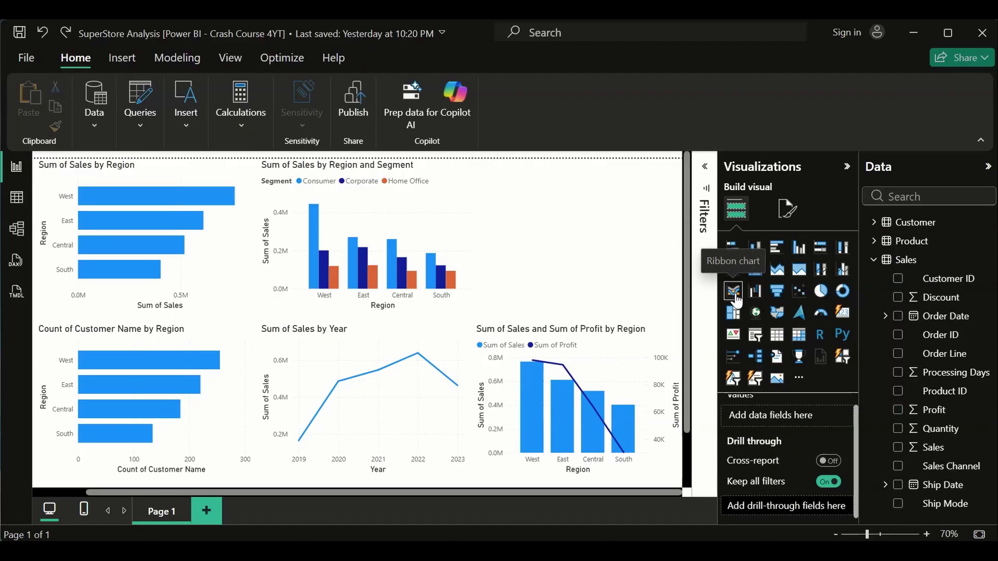
click(735, 297)
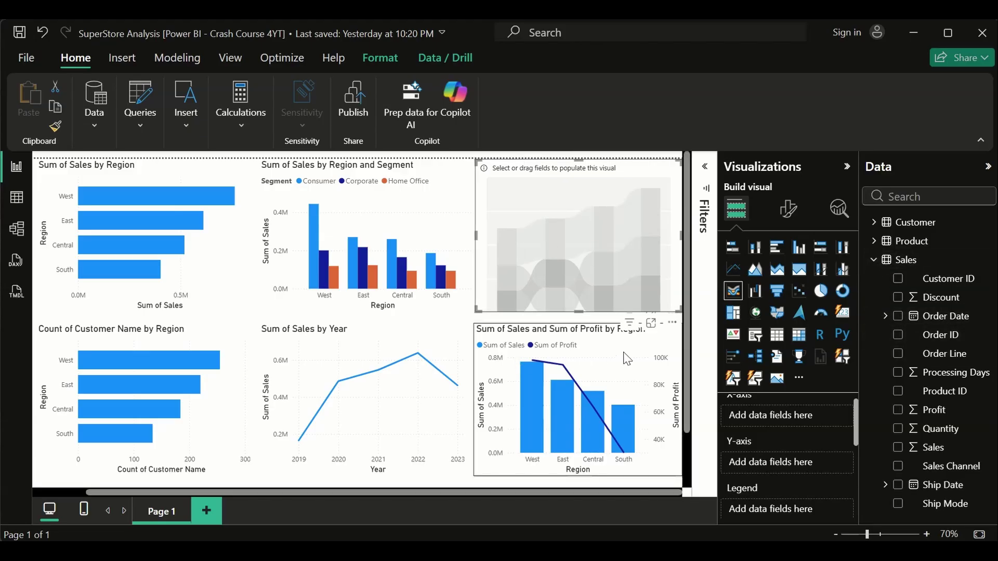
click(592, 348)
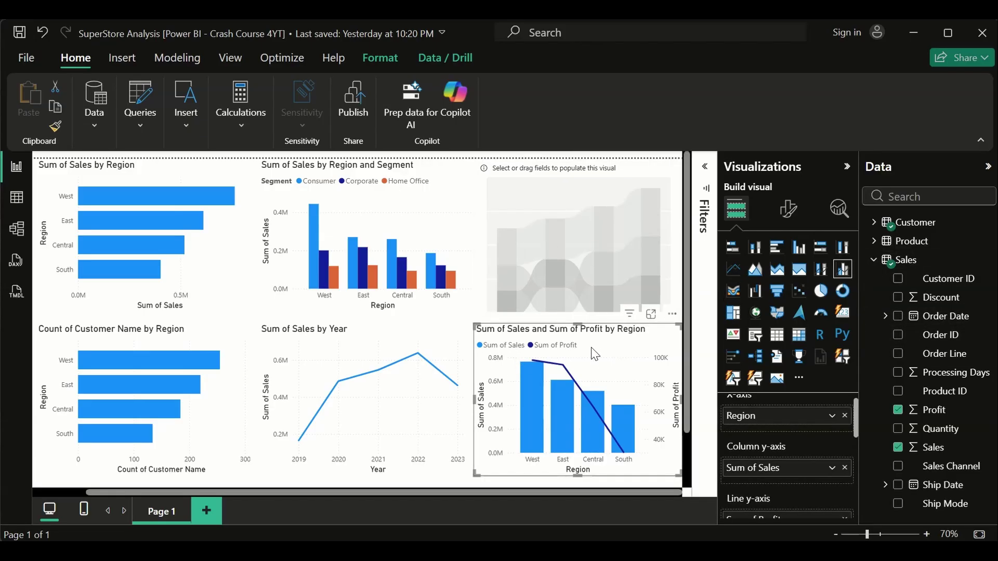
click(733, 291)
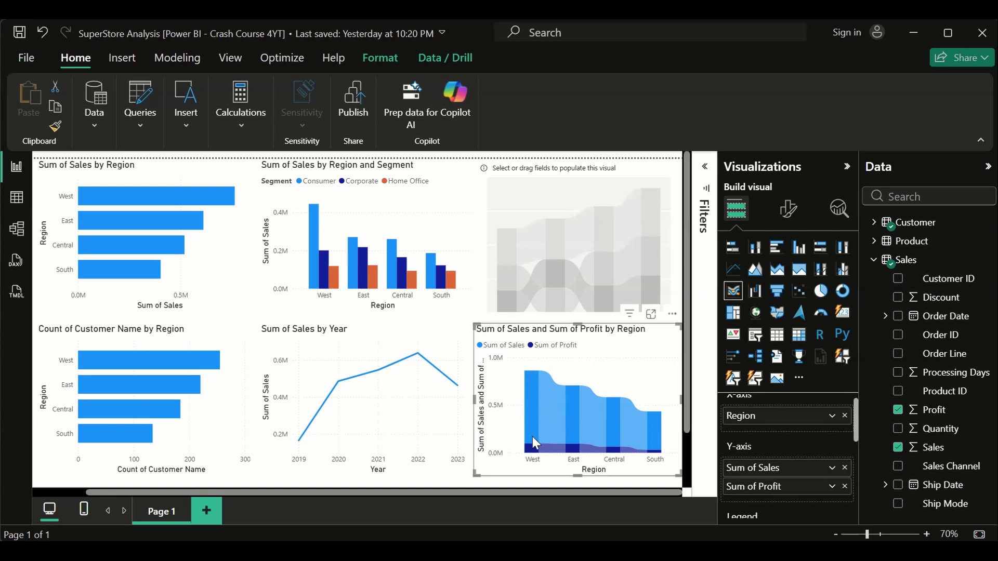
mouse_move(537, 453)
mouse_move(529, 374)
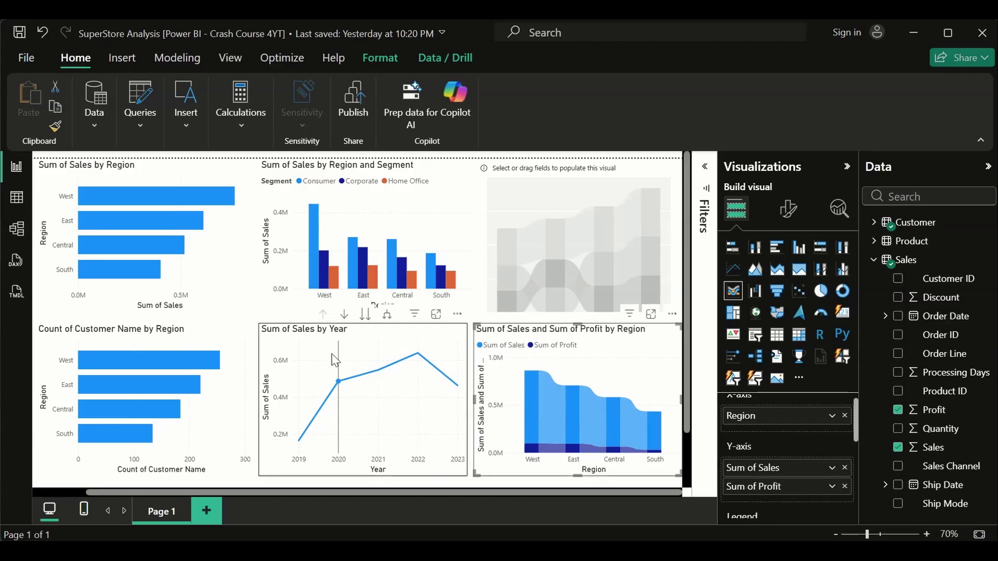
Delete the blank ribbon chart and the sales and profit by region ribbon chart.
click(419, 343)
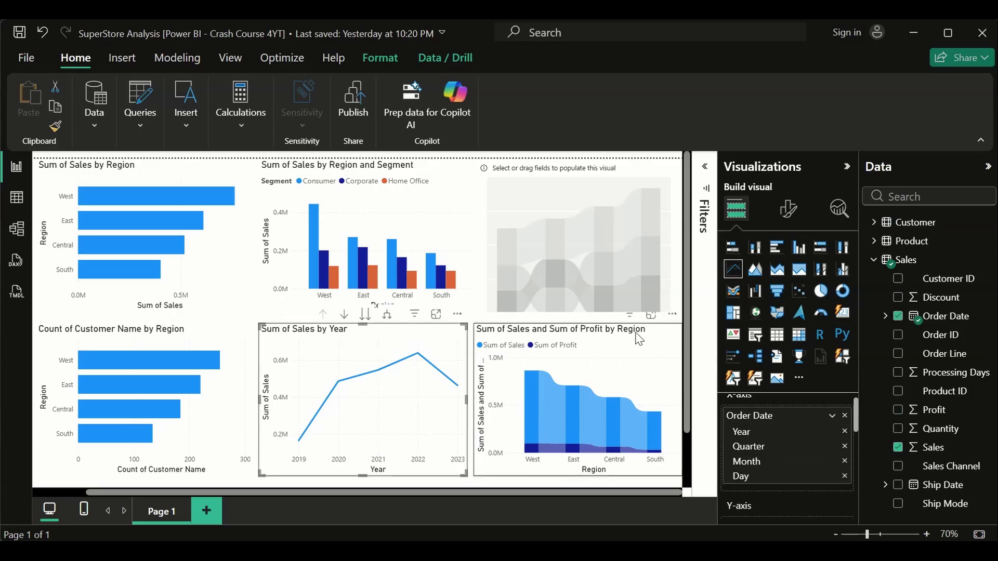
click(564, 245)
key(Delete)
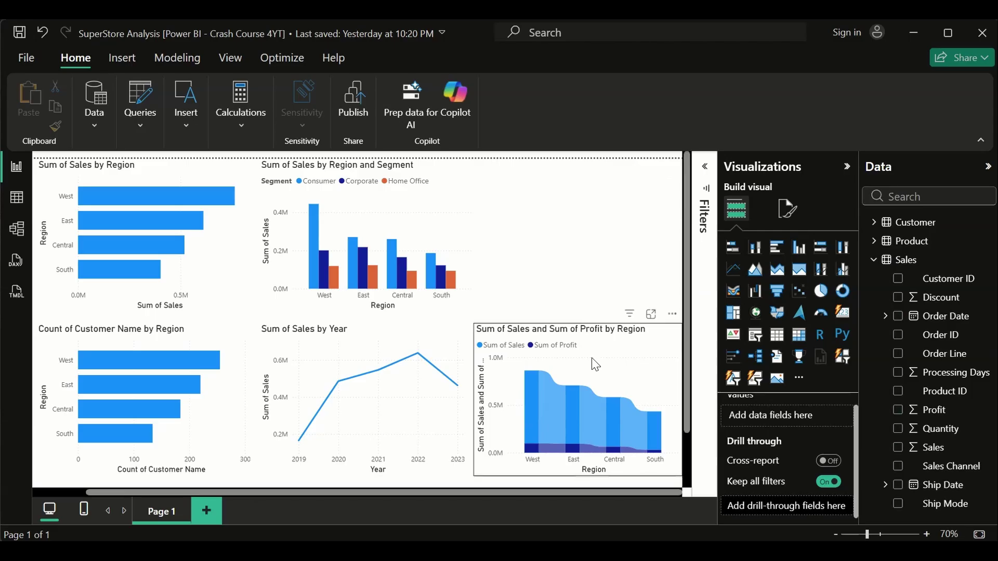
key(Delete)
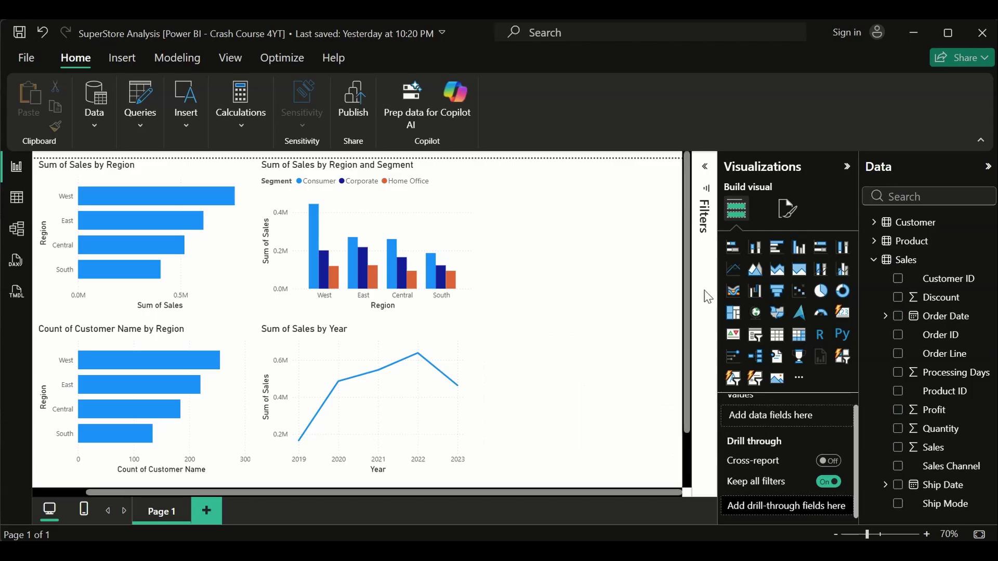
Try a blank waterfall chart and a funnel chart beside the yearly sales line chart, and delete the visual.
click(758, 300)
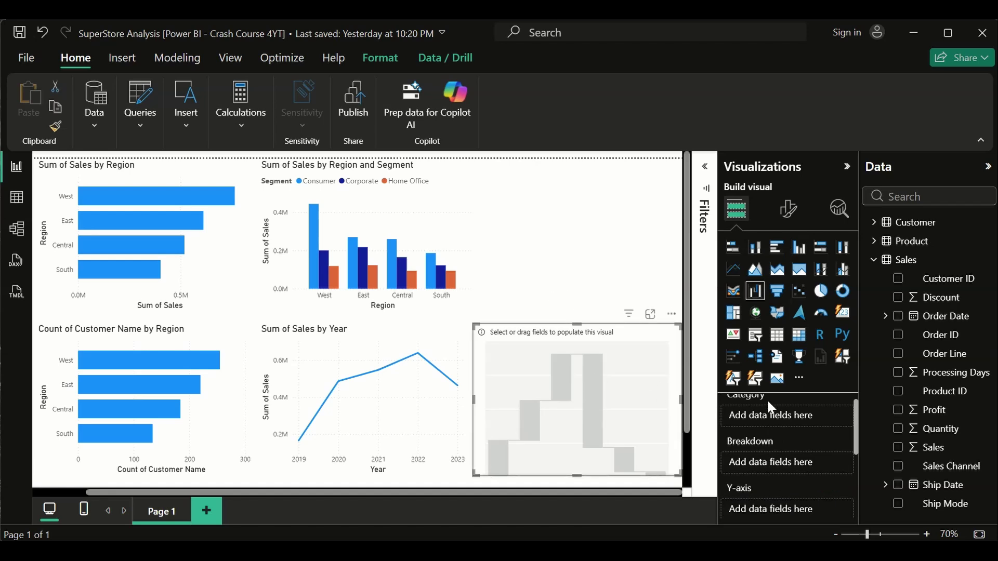
scroll(783, 414, up, 1)
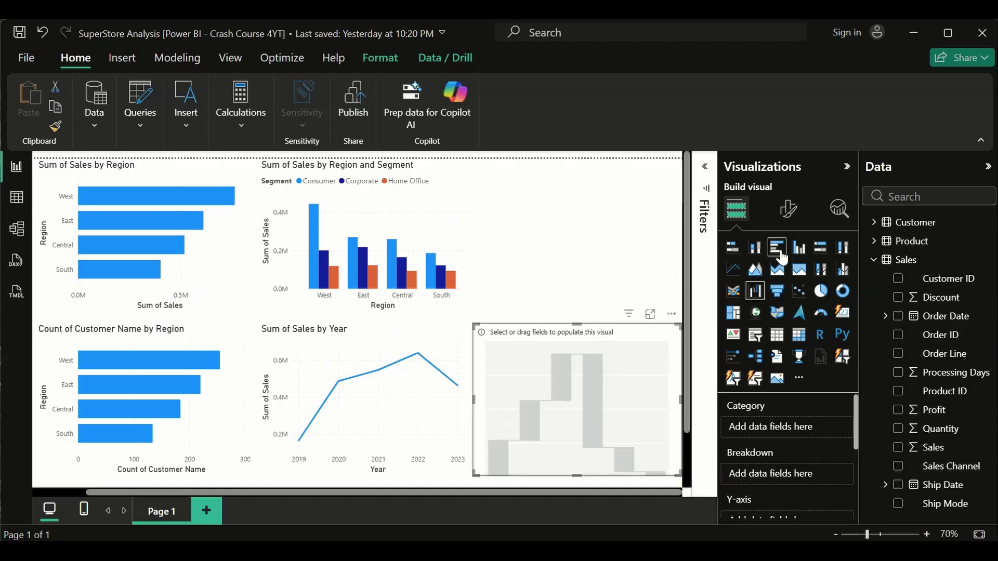
click(777, 292)
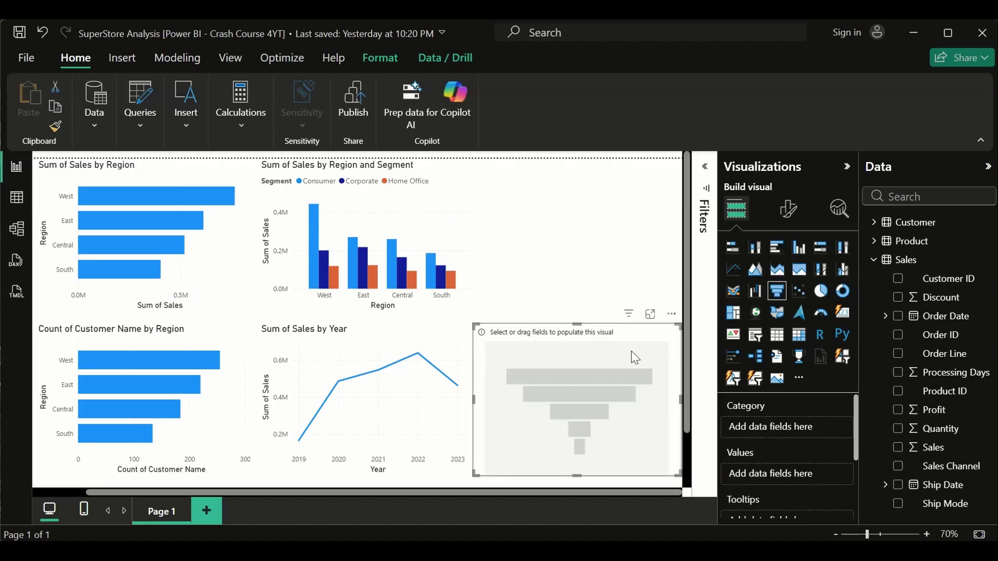
key(Delete)
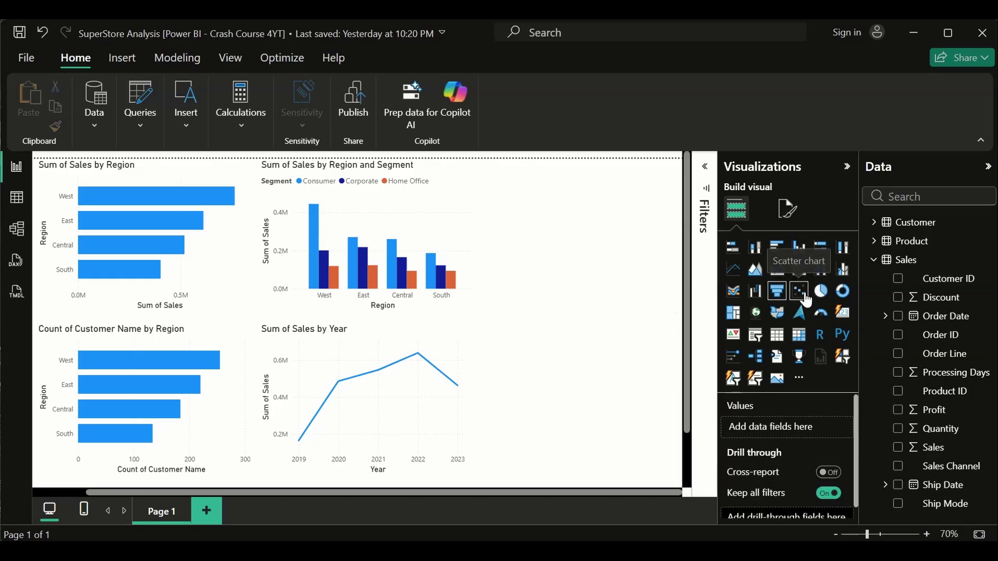
Add a blank scatter chart in the free space beside the yearly sales line chart.
click(806, 300)
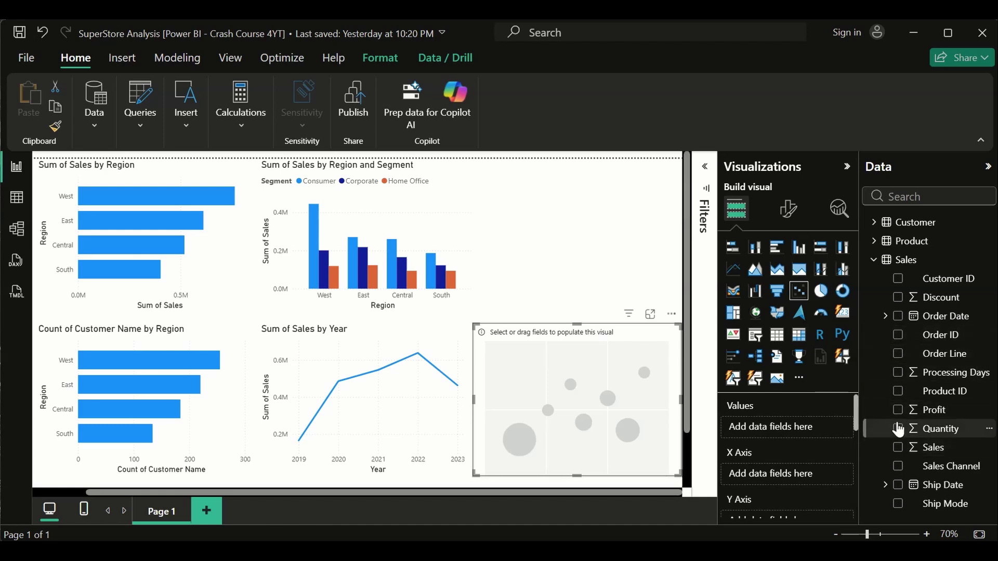
drag(898, 429, 901, 430)
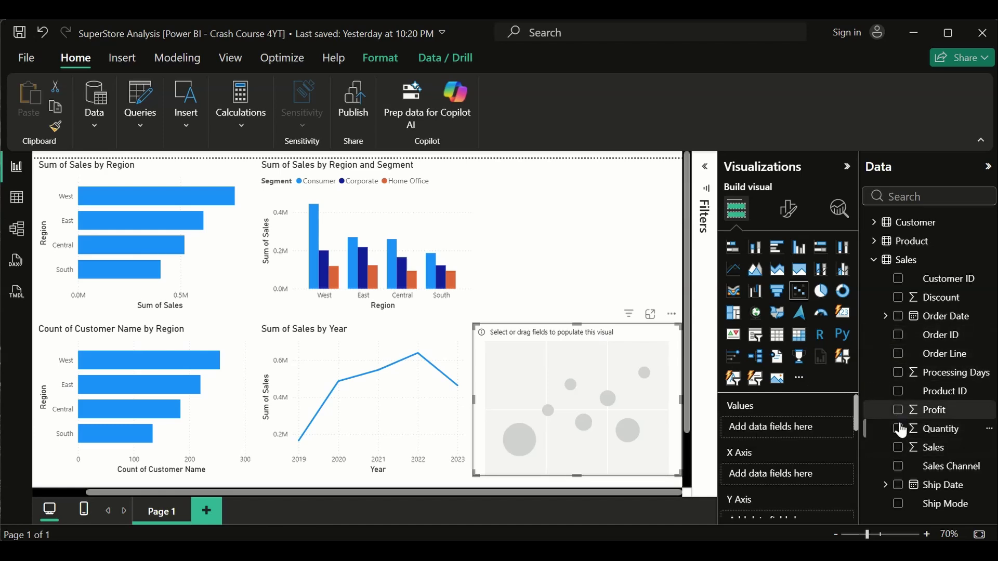
Try the scatter chart with Discount on the X axis and Profit on the Y axis, and delete the chart.
click(898, 297)
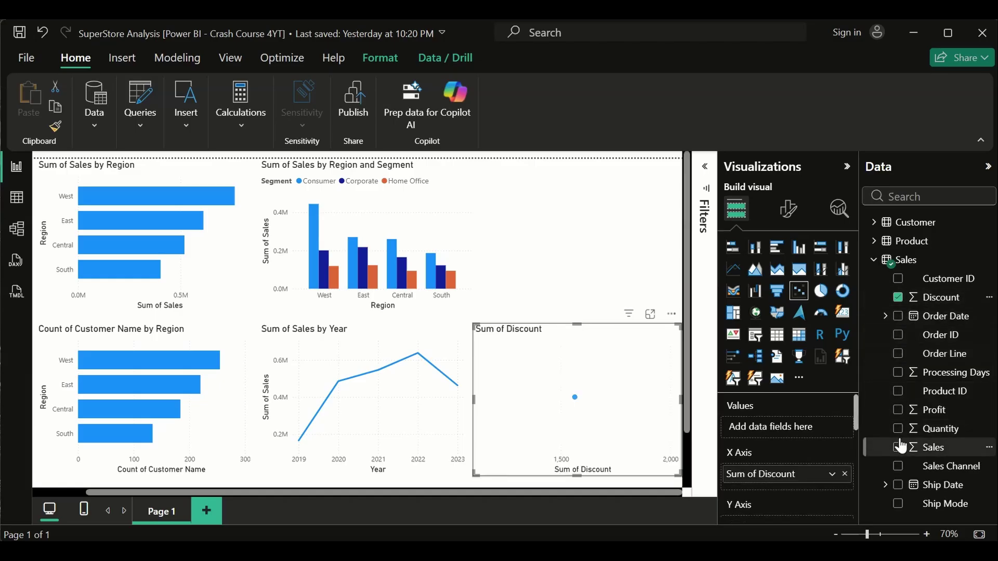
click(897, 411)
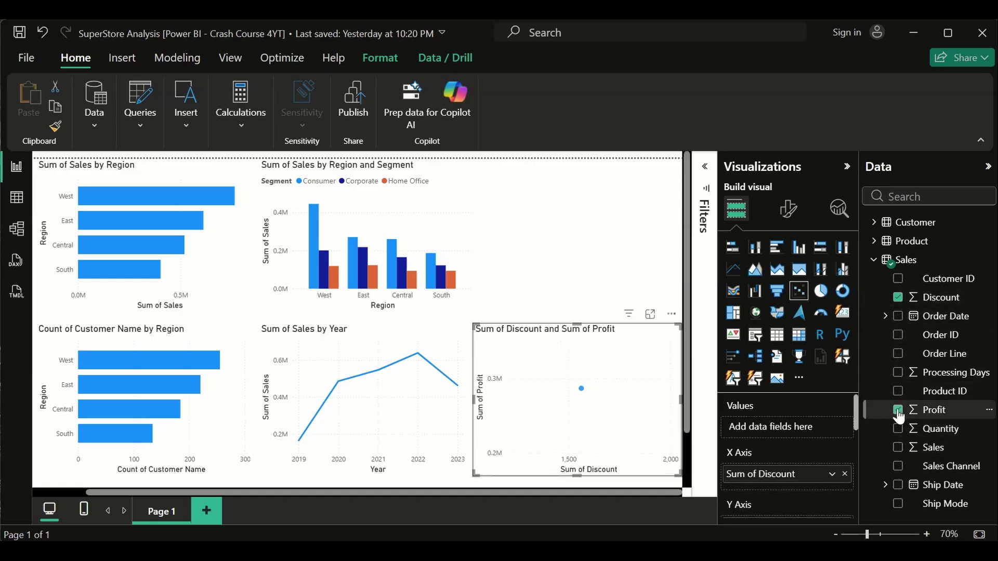
scroll(778, 478, down, 2)
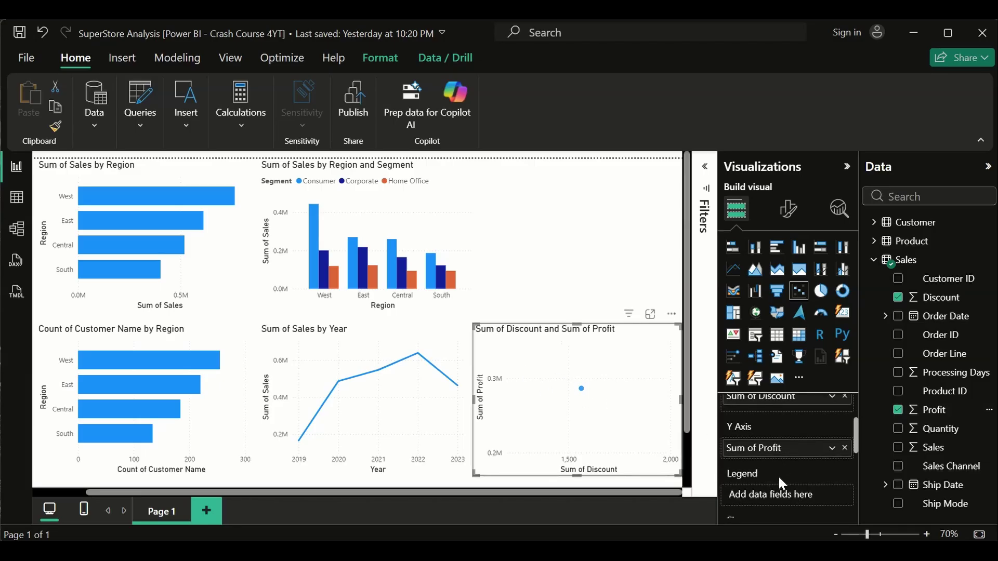
scroll(764, 447, up, 2)
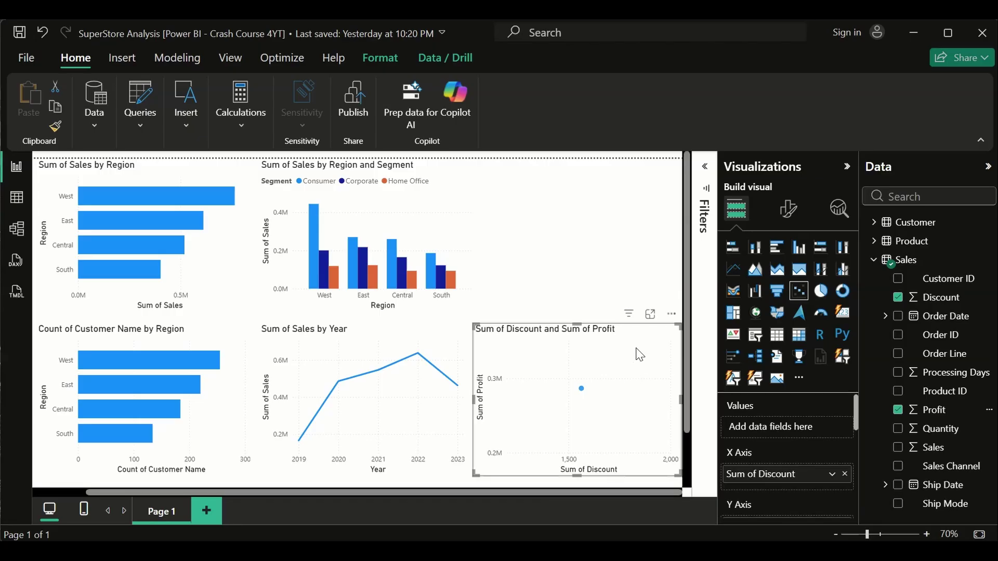
key(Delete)
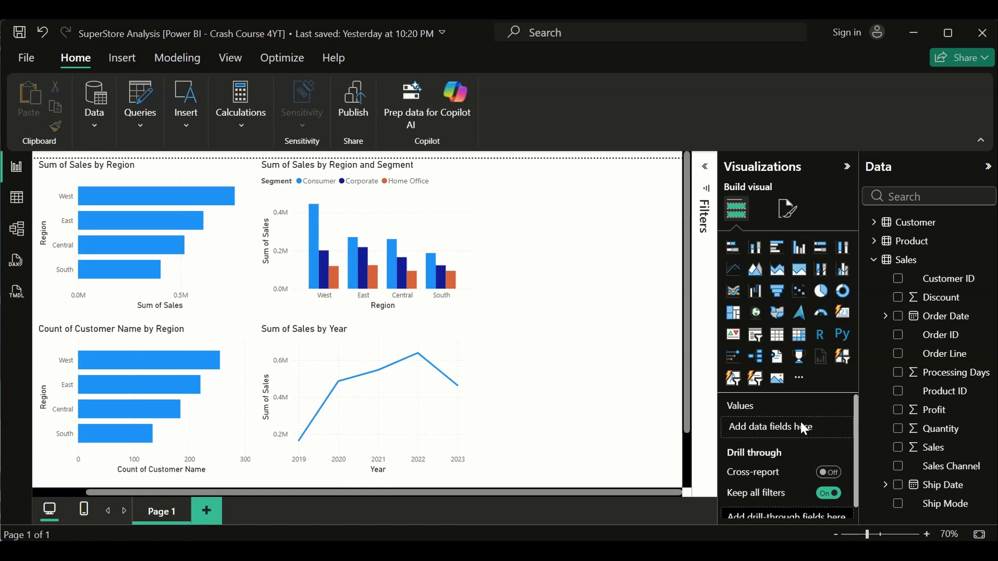
Add a pie chart of Profit by customer Region in the free space beside the yearly sales line chart.
click(827, 296)
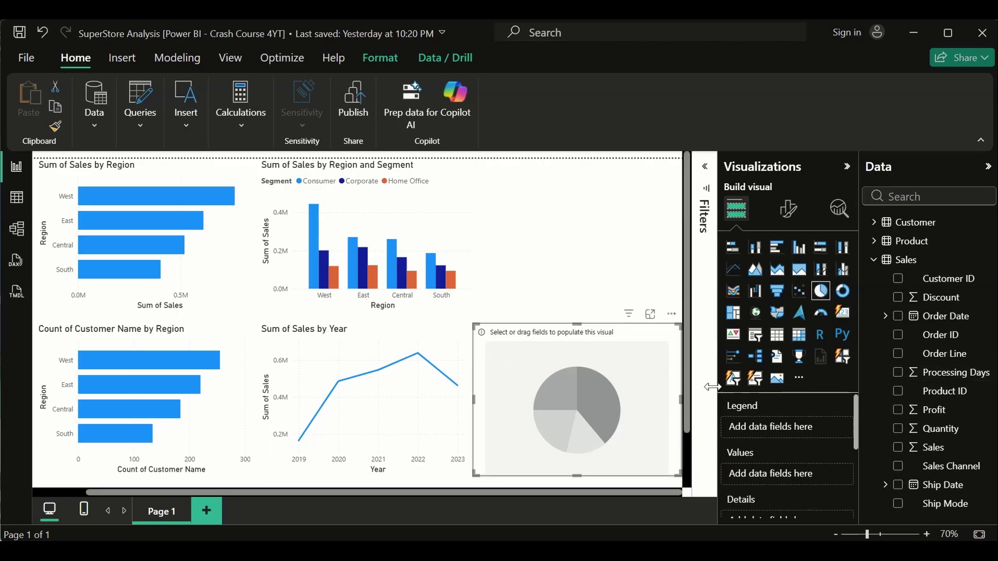
click(874, 259)
click(875, 224)
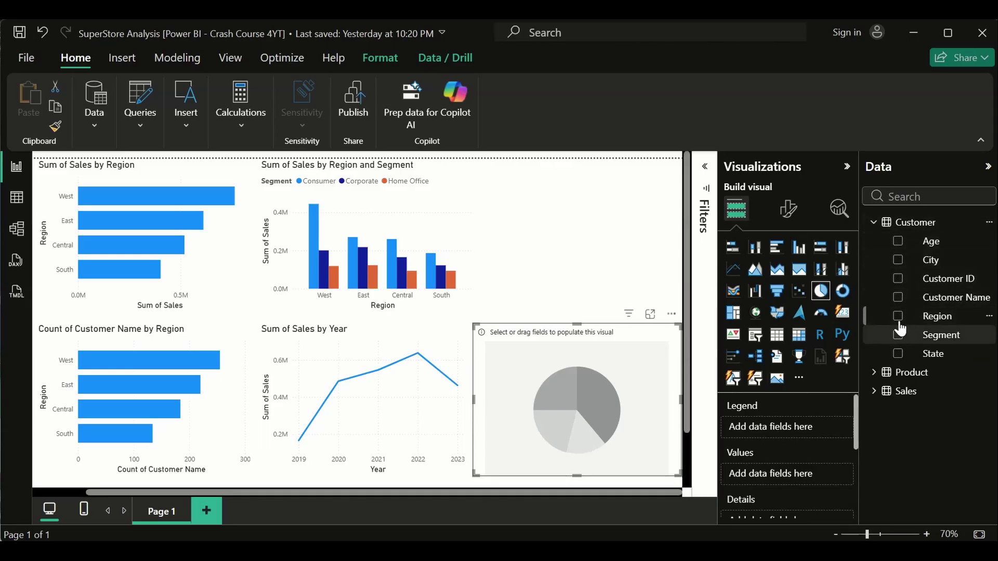
click(884, 316)
click(874, 223)
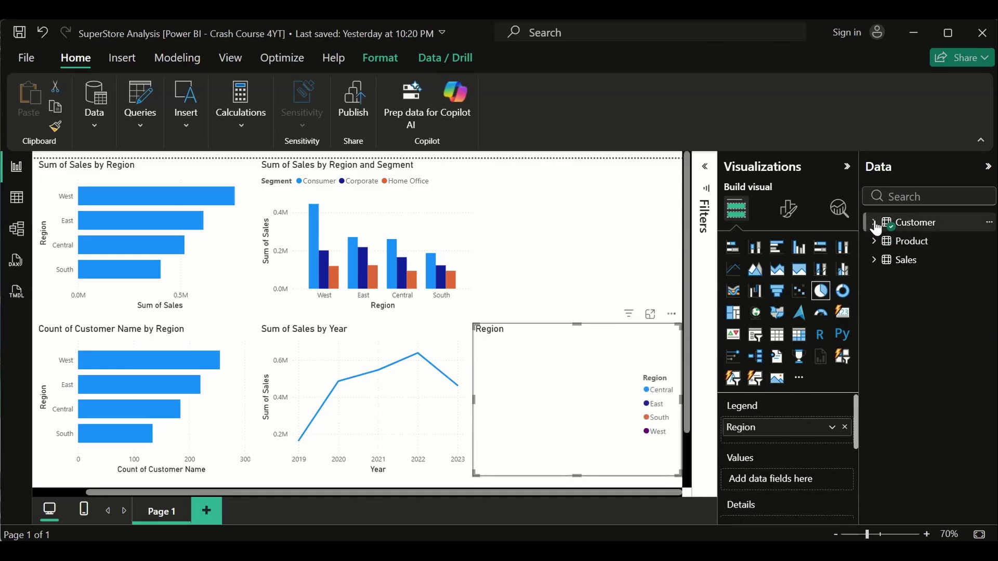
click(876, 263)
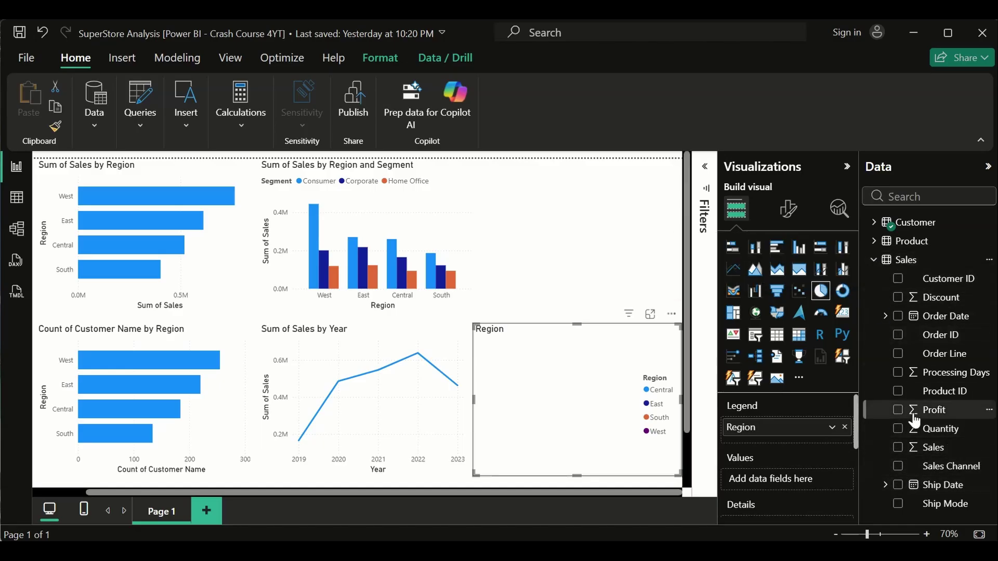
click(898, 410)
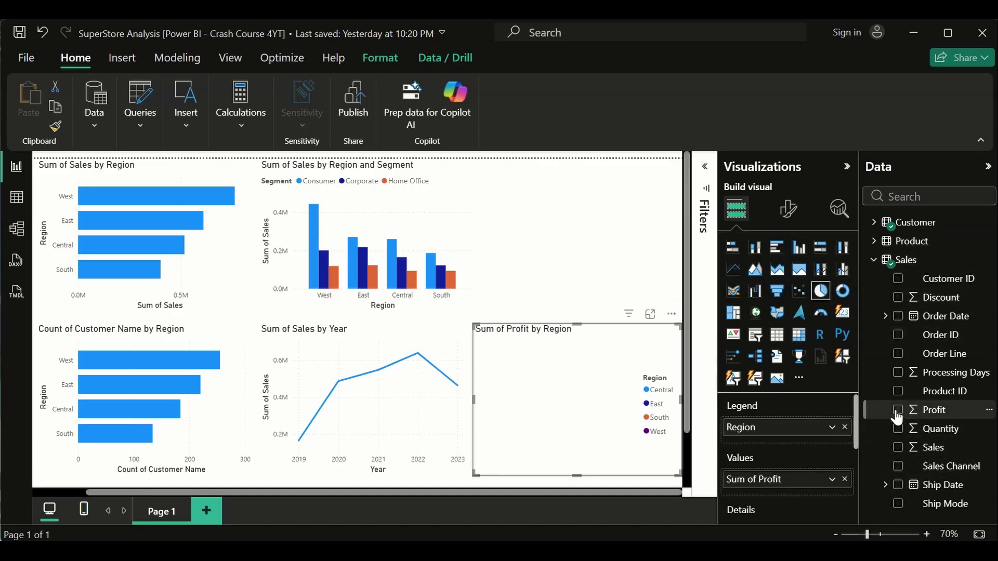
click(874, 260)
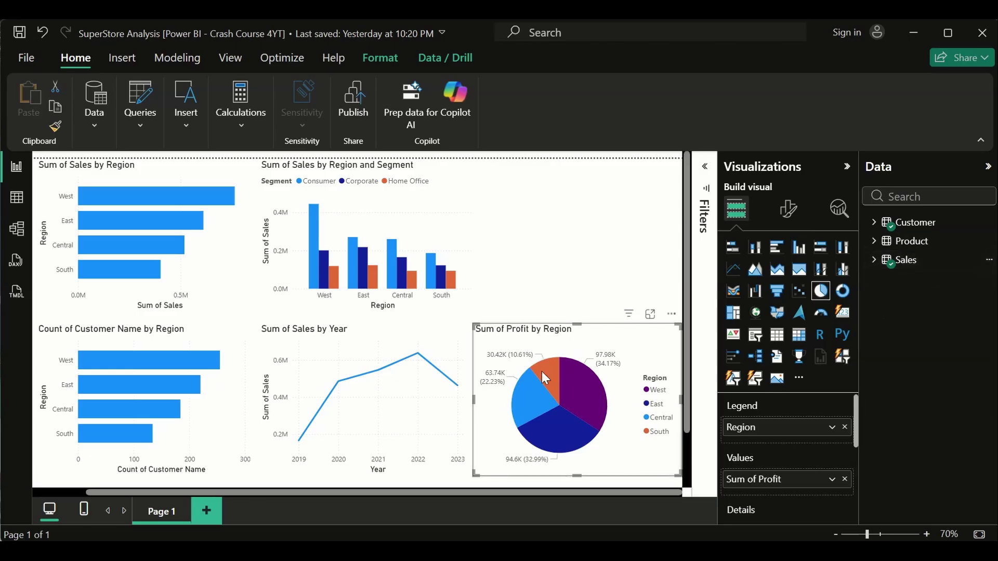
drag(550, 394, 556, 245)
right_click(557, 242)
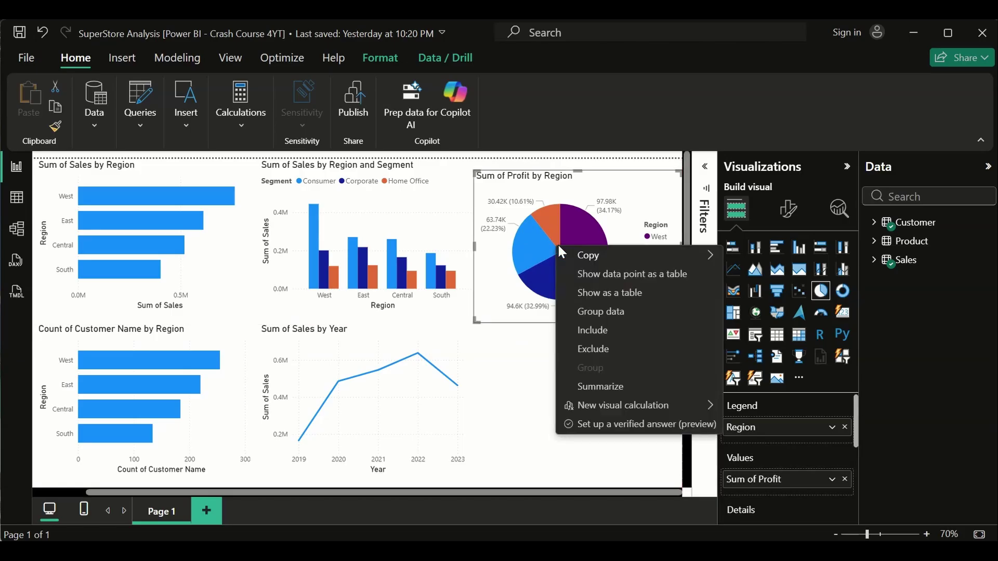
mouse_move(562, 254)
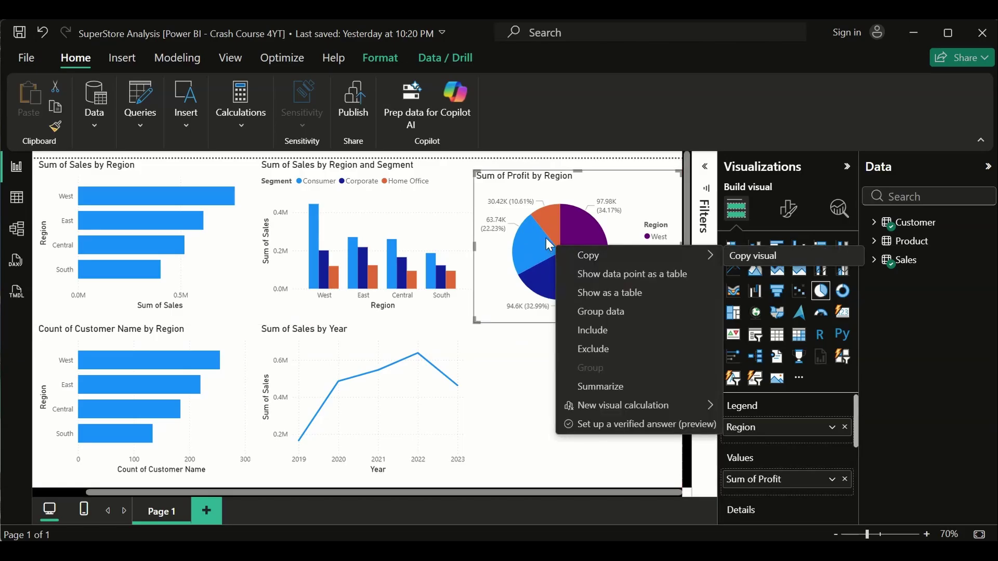
click(522, 219)
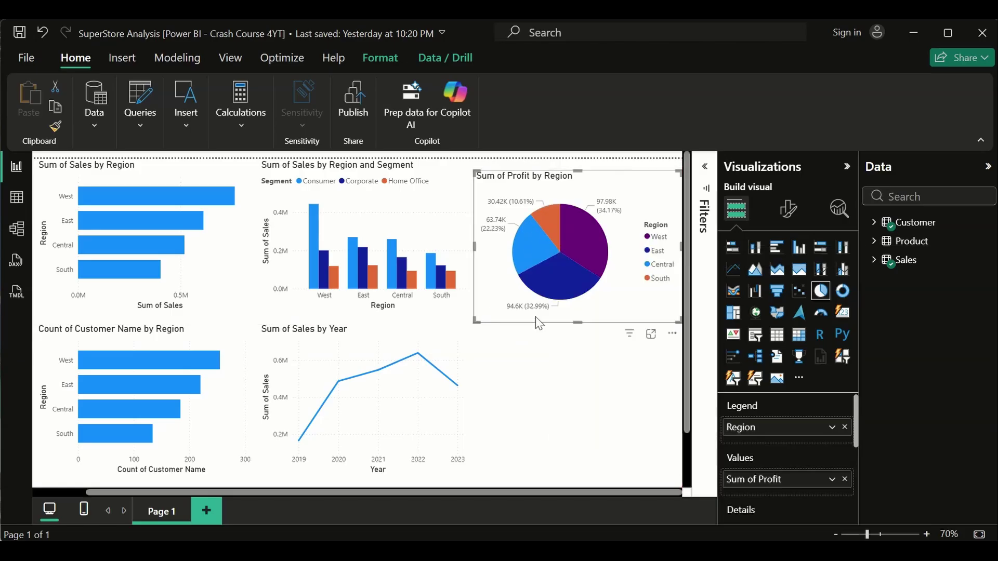
key(ctrl+z)
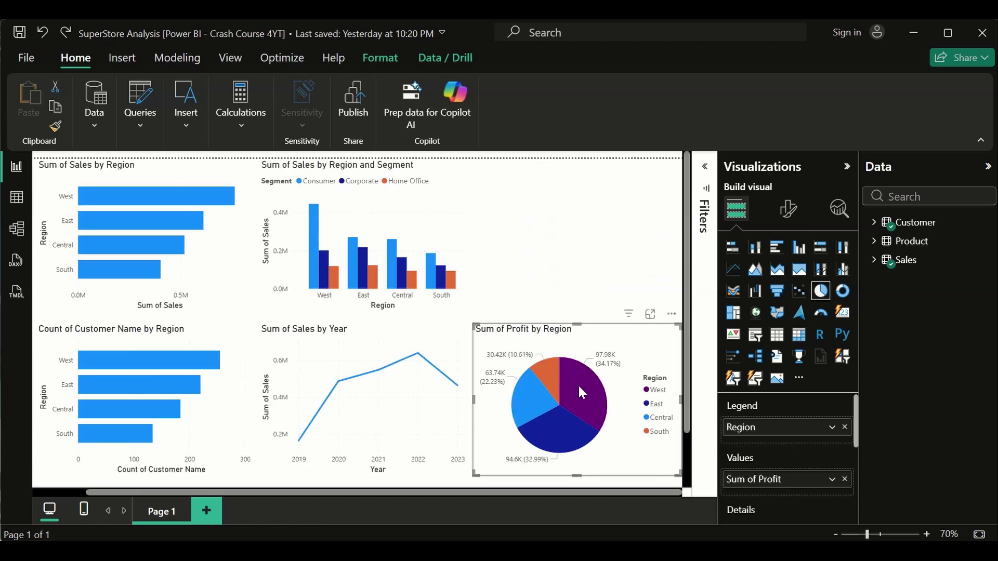
Duplicate the profit by region pie chart into the free space above it and convert the copy to a donut chart.
mouse_move(578, 384)
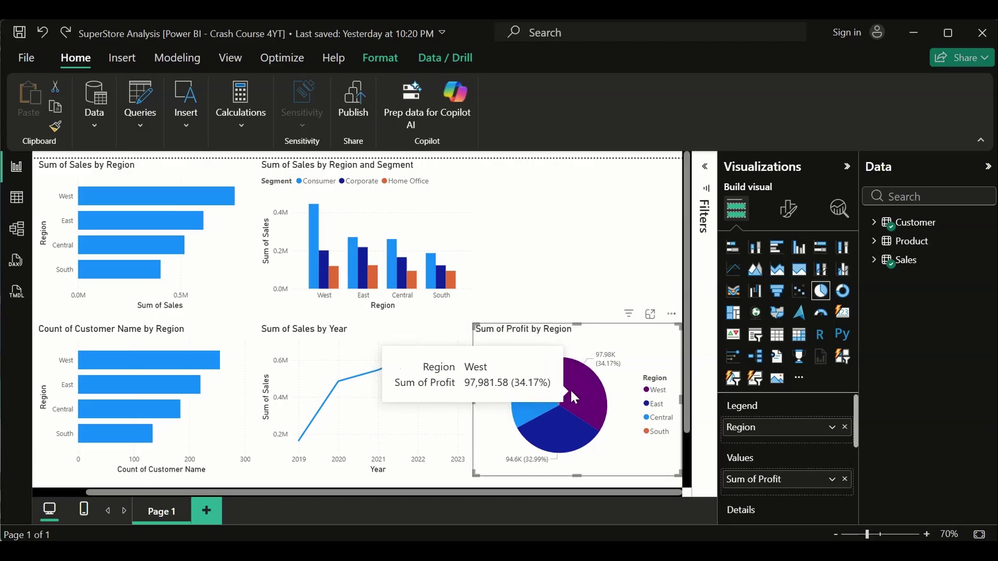
mouse_move(558, 416)
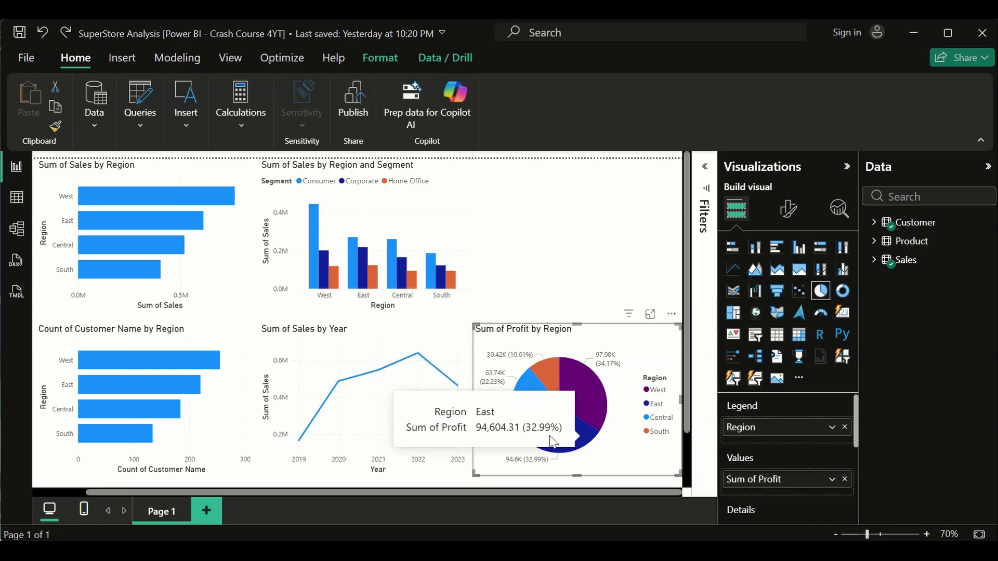
mouse_move(560, 367)
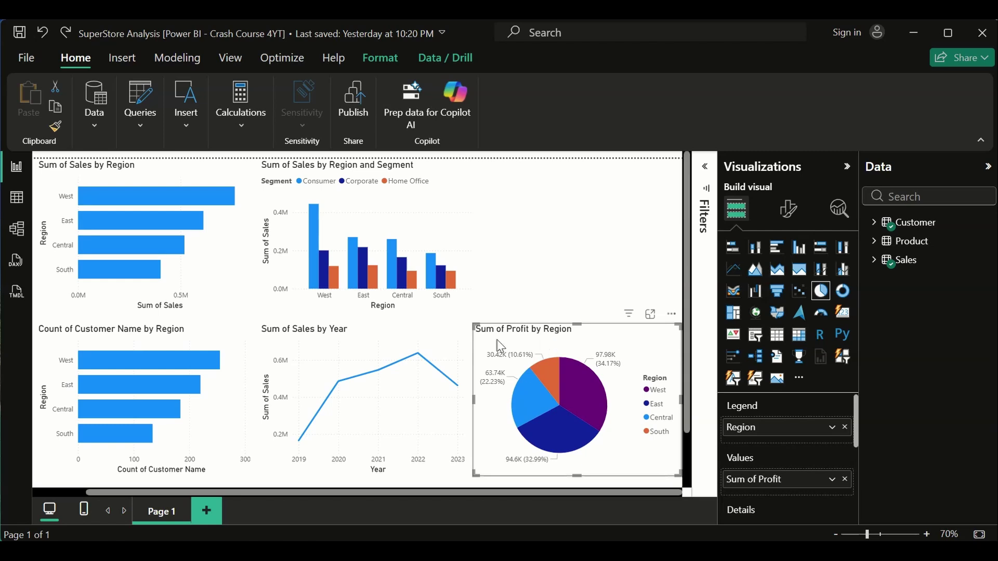
right_click(530, 335)
mouse_move(590, 338)
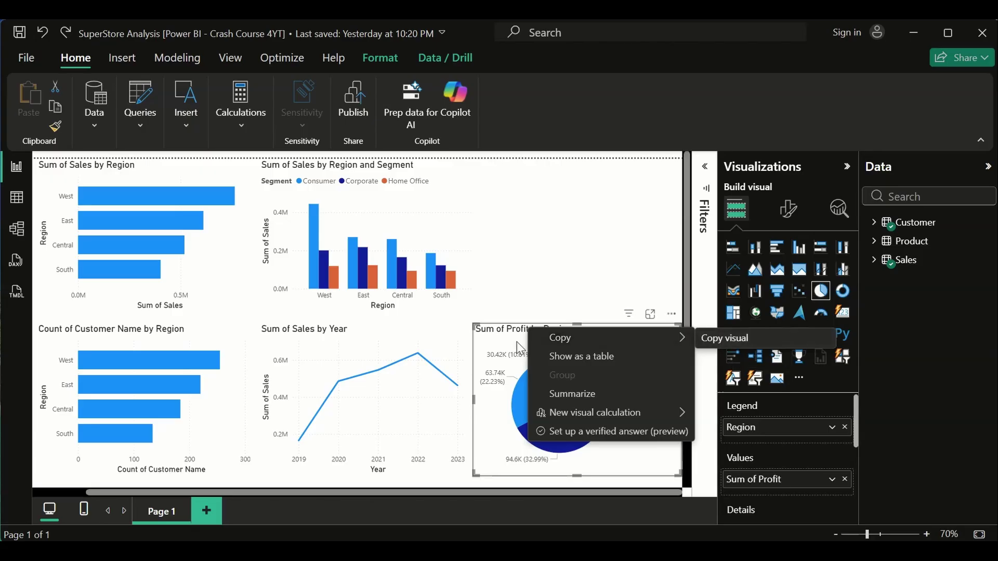
click(502, 346)
key(ctrl+c)
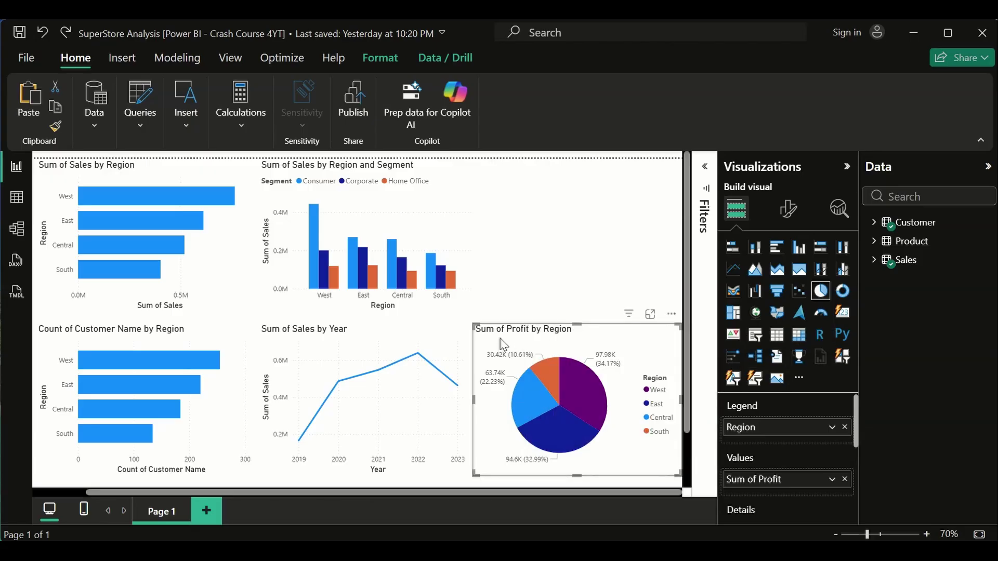
key(ctrl+v)
drag(507, 345, 523, 156)
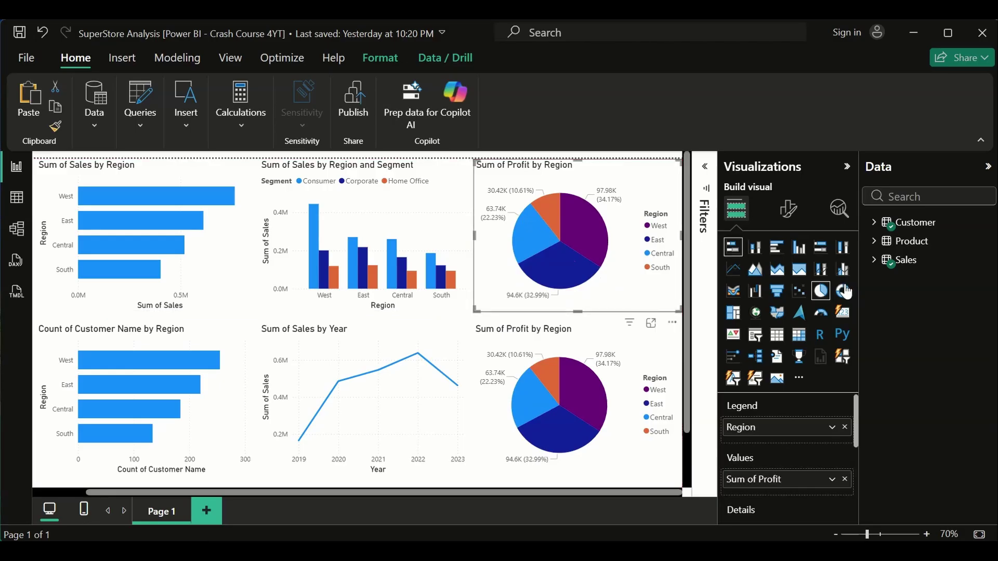
click(835, 294)
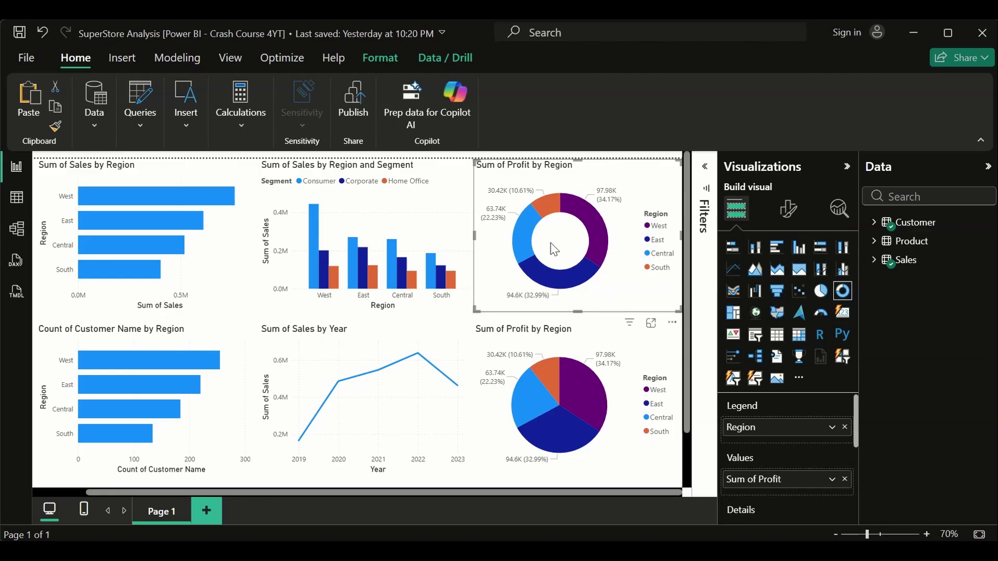
Replace the sales by region and segment column chart with the profit pie chart, and delete the donut chart.
click(371, 210)
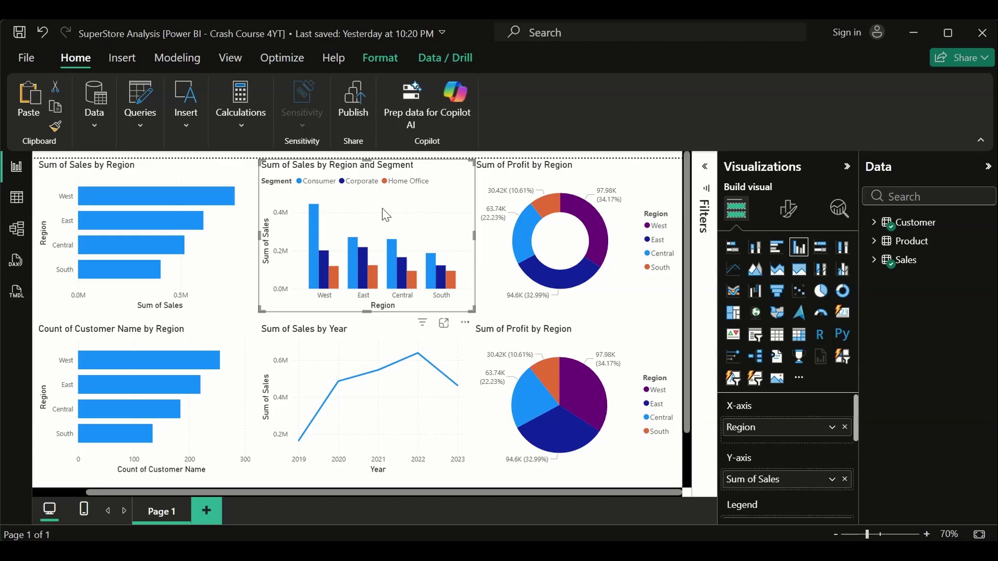
key(Delete)
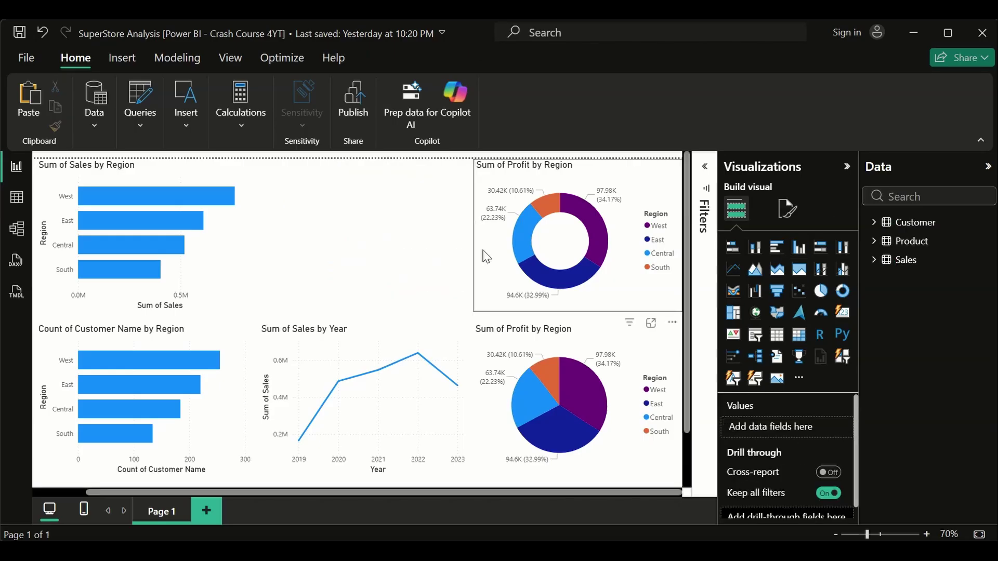
drag(546, 340, 344, 183)
click(577, 287)
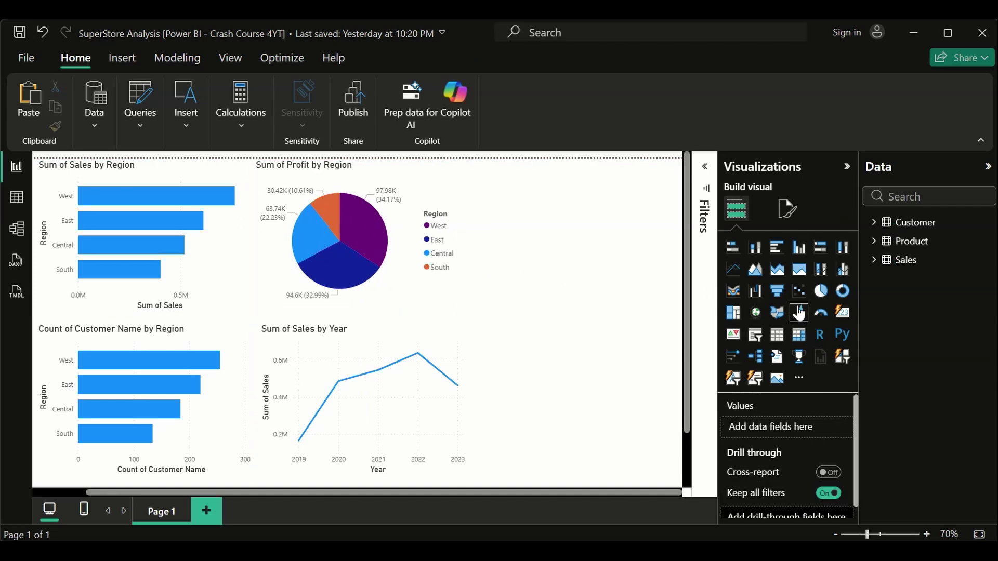
Add a treemap in the free space beside the pie chart, with Category as category, Sub-Category as details and Profit as values.
click(733, 314)
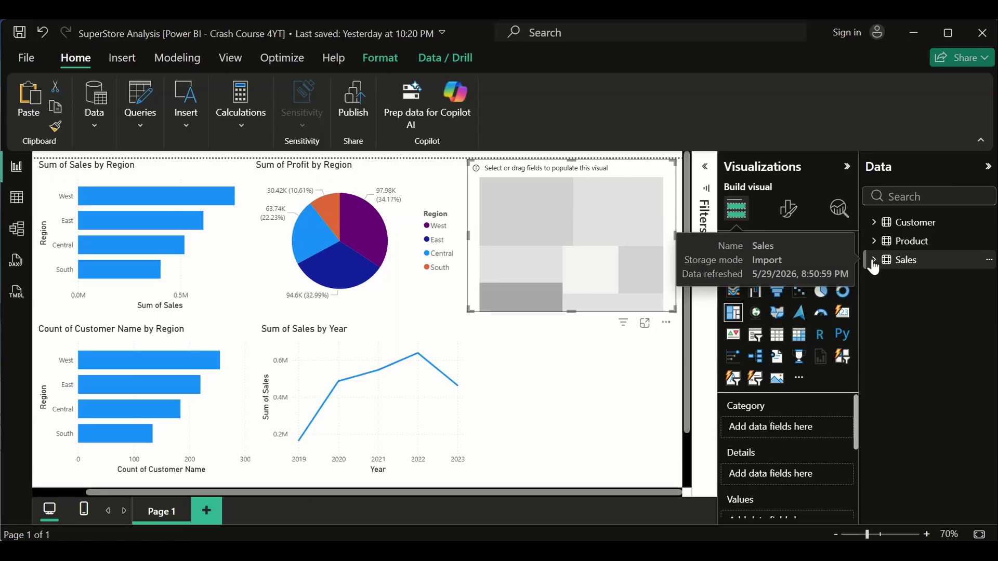
click(874, 241)
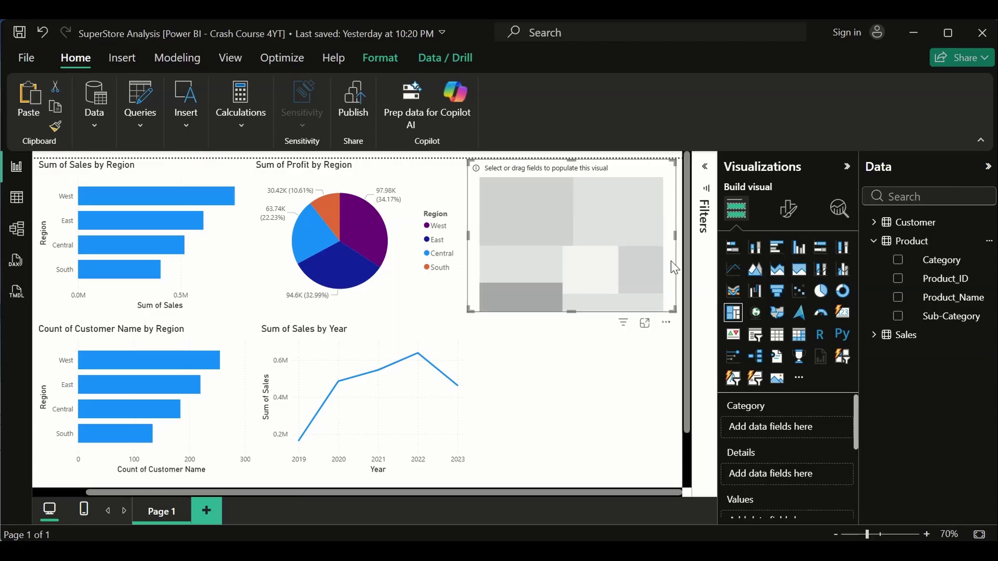
click(898, 260)
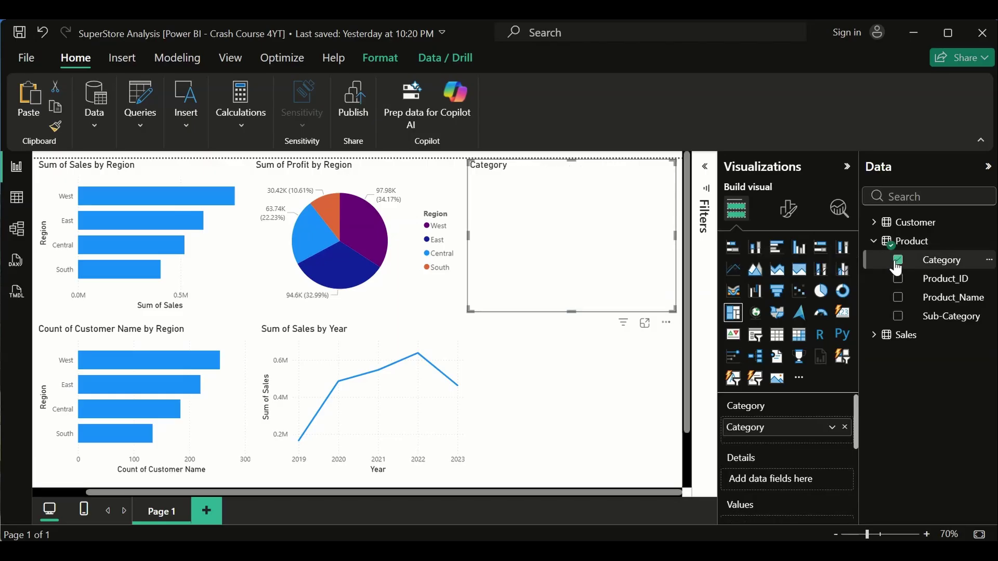
click(898, 316)
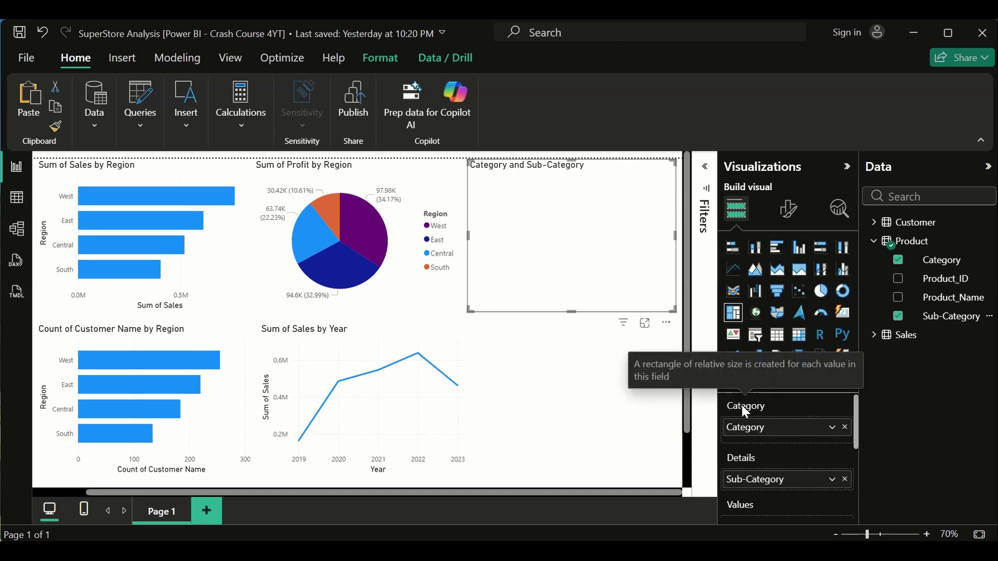
scroll(782, 484, down, 3)
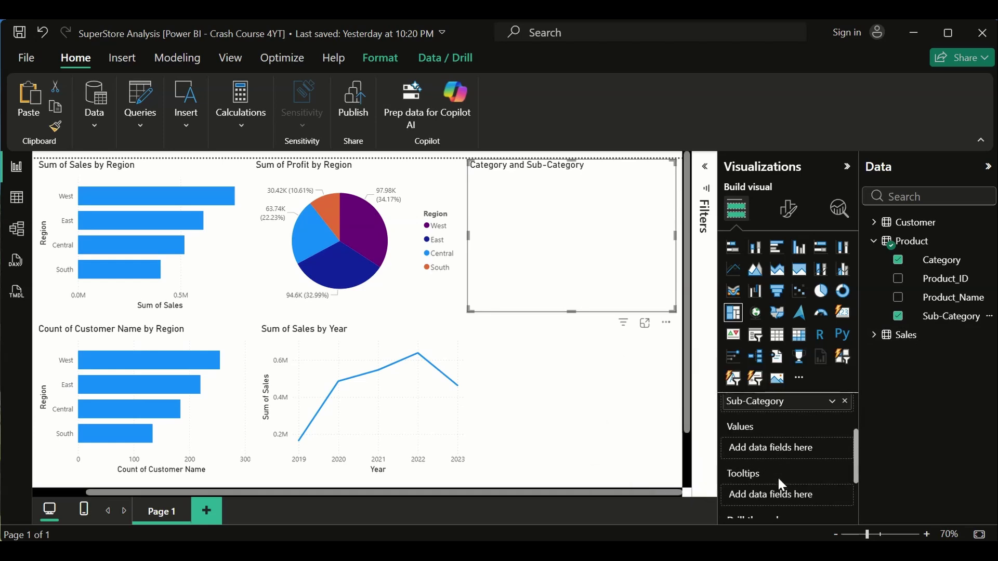
click(874, 242)
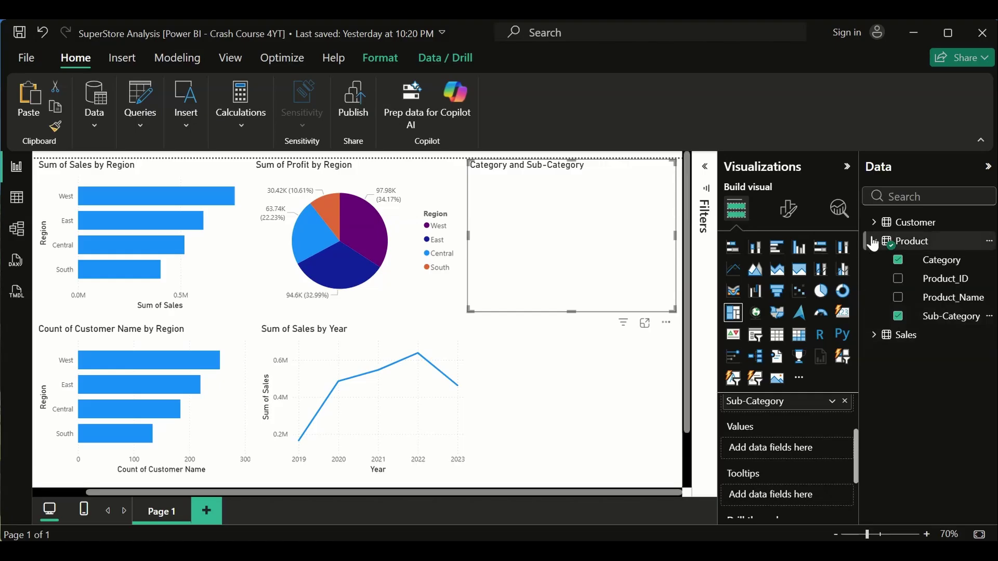
click(874, 259)
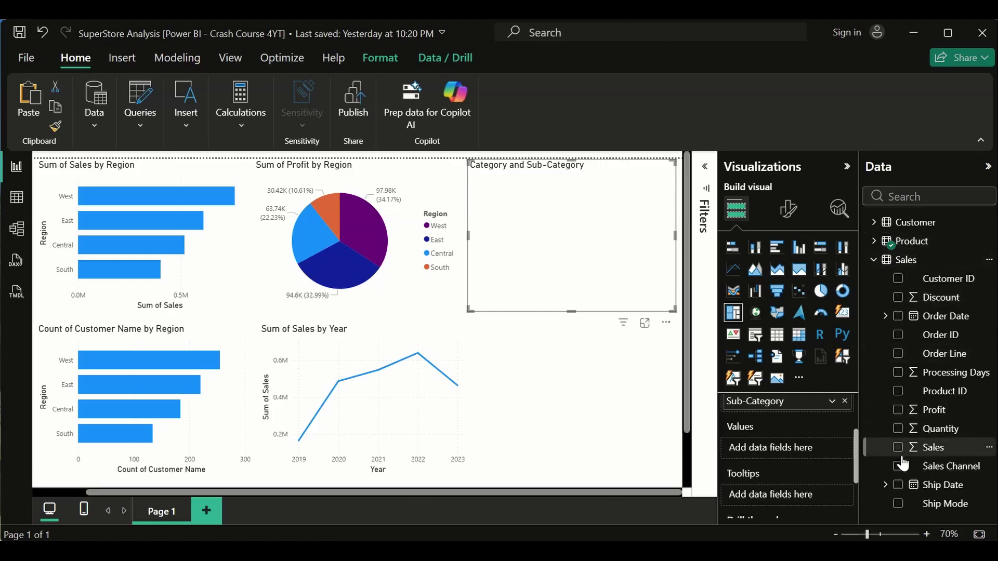
click(898, 410)
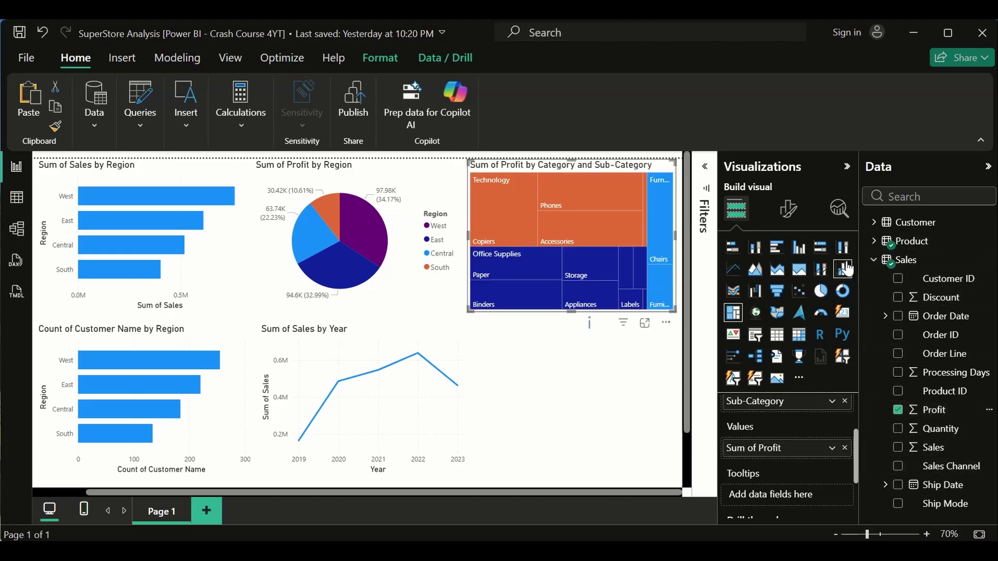
Collapse the data field list and move the treemap down beside the yearly sales line chart.
click(987, 167)
drag(757, 236, 763, 236)
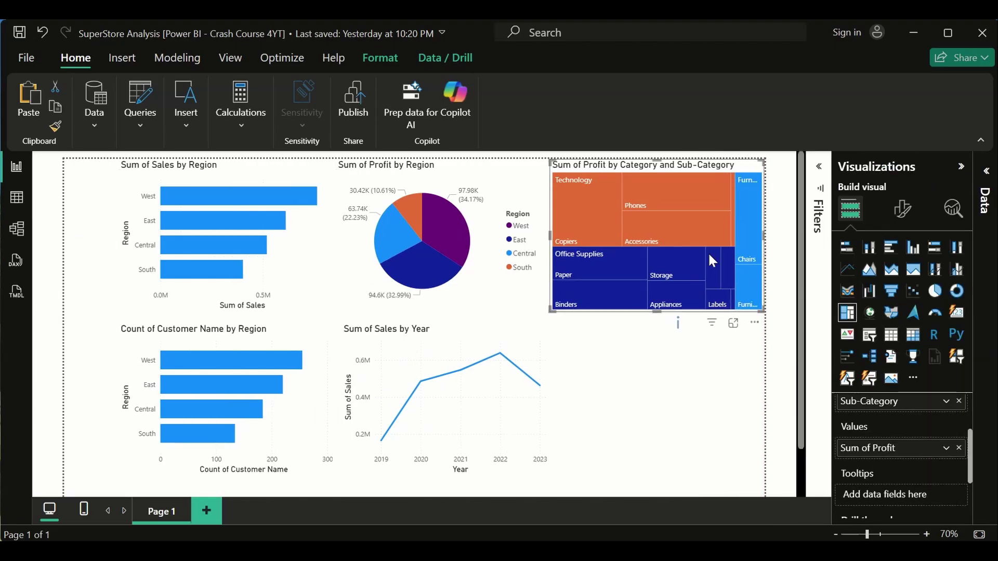
drag(588, 189, 683, 364)
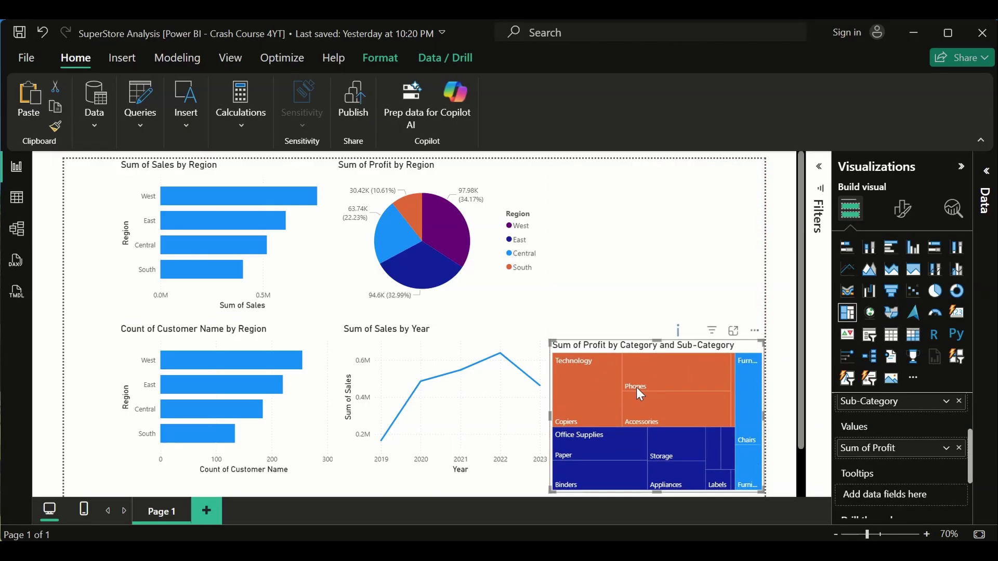
Add a stacked bar chart in the free space above the treemap, with Category on the Y-axis and Profit on the X-axis.
mouse_move(636, 388)
mouse_move(607, 378)
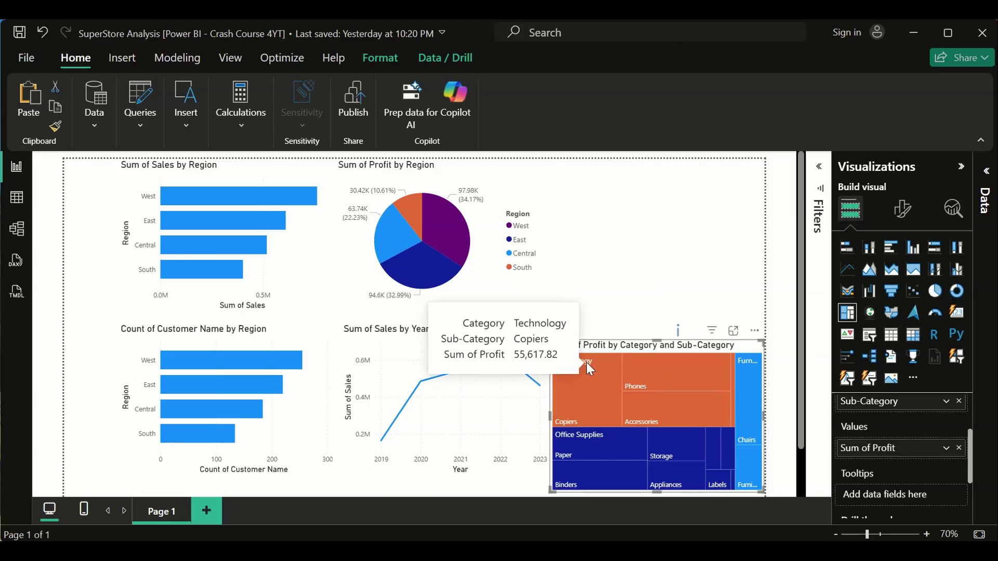
click(683, 250)
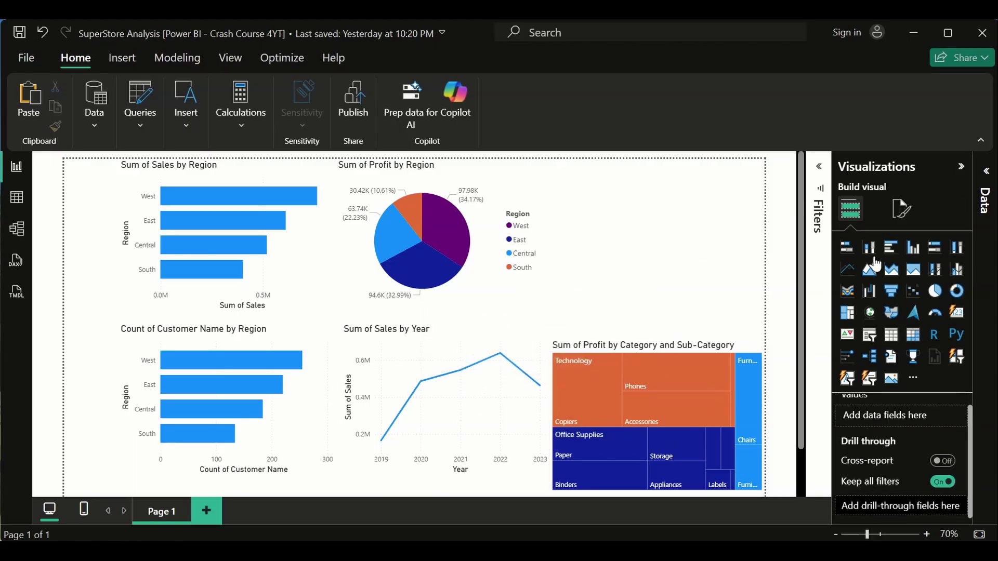
click(847, 247)
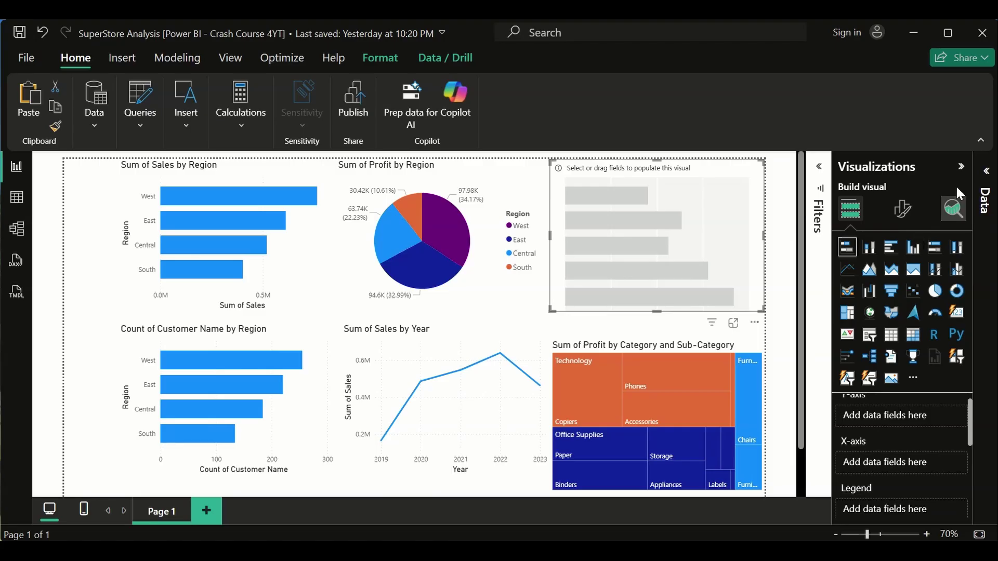
click(986, 171)
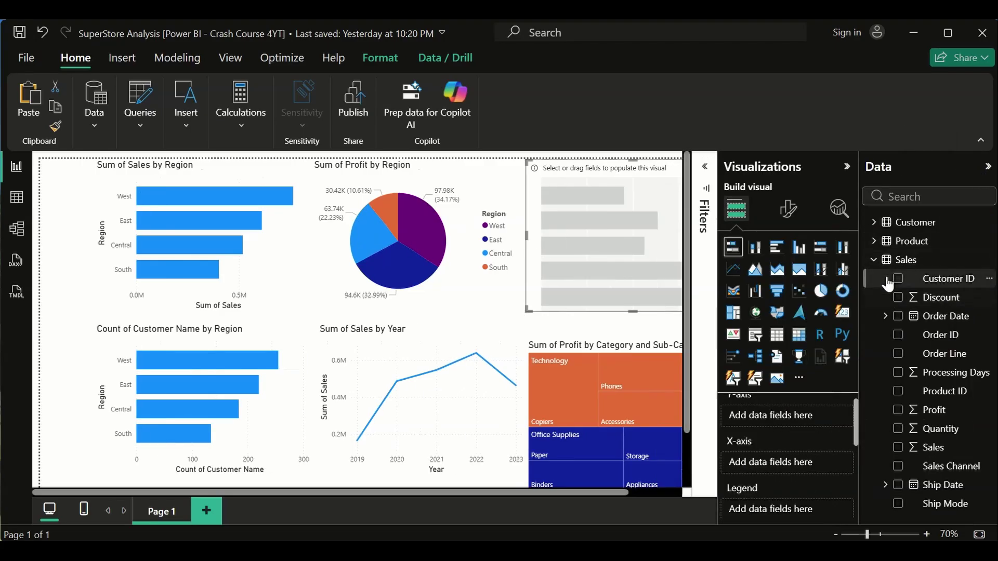
click(875, 246)
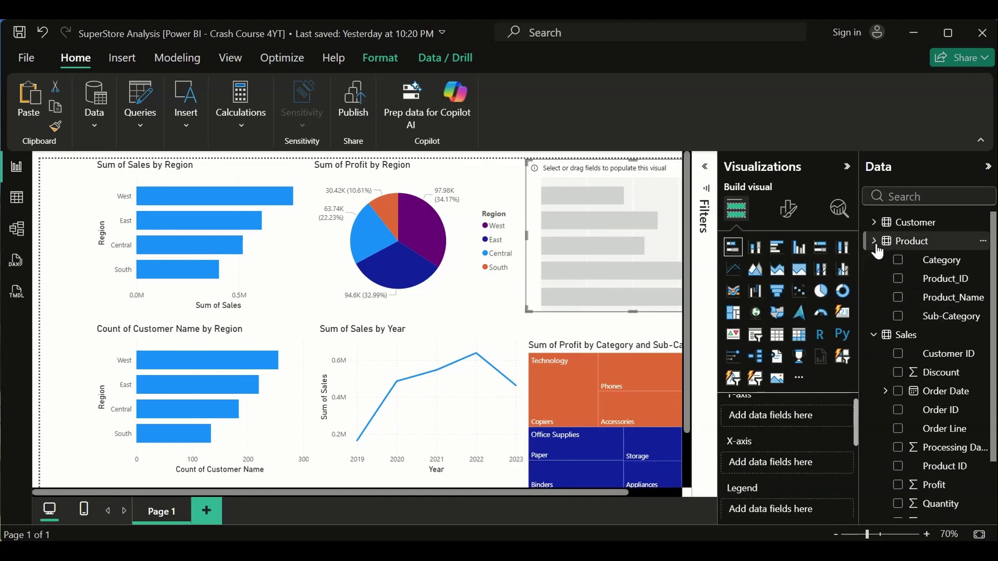
click(897, 261)
click(874, 241)
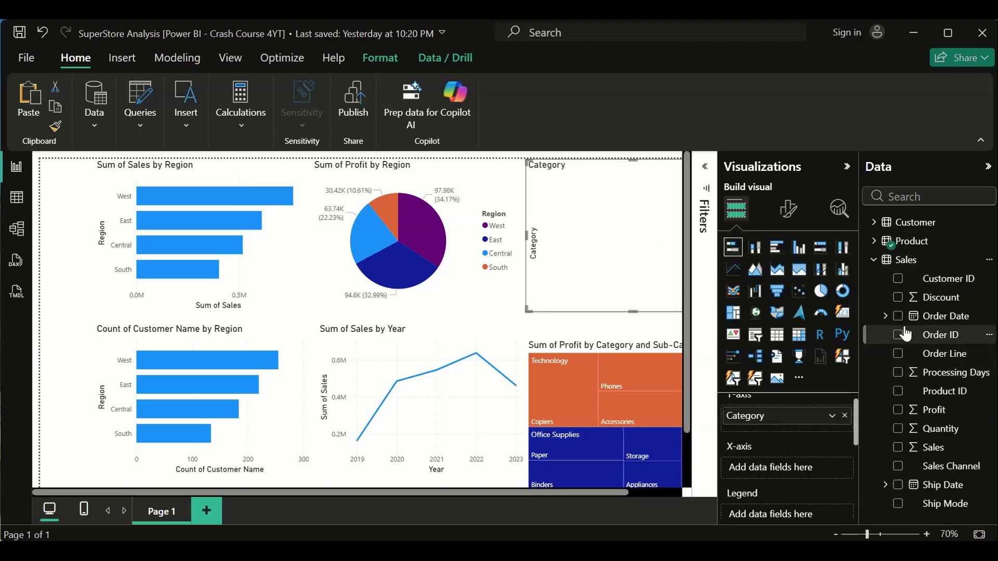
click(898, 410)
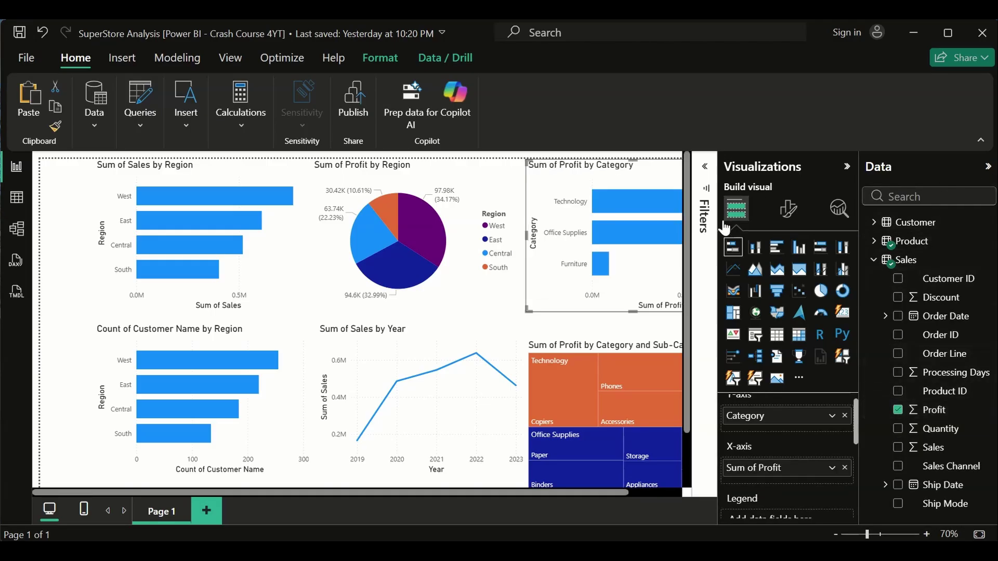
click(989, 167)
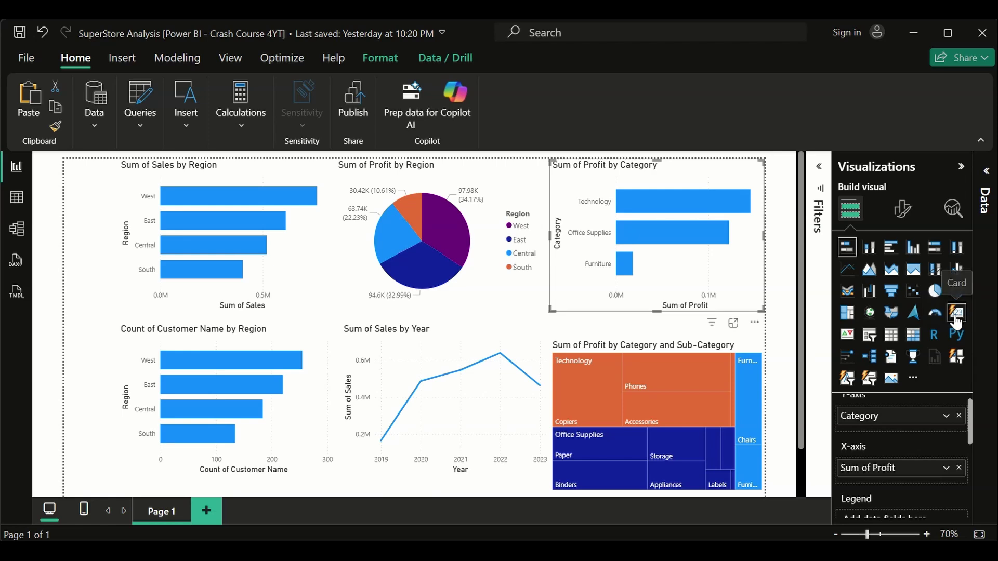
Try converting the profit by category bar chart to a card, undo the conversion, and delete the chart.
click(957, 318)
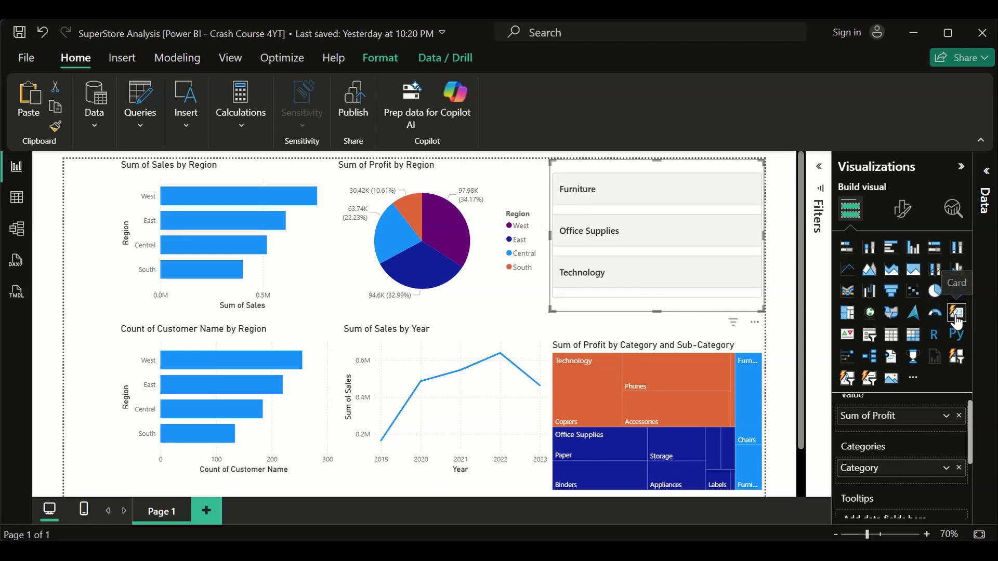
key(ctrl+z)
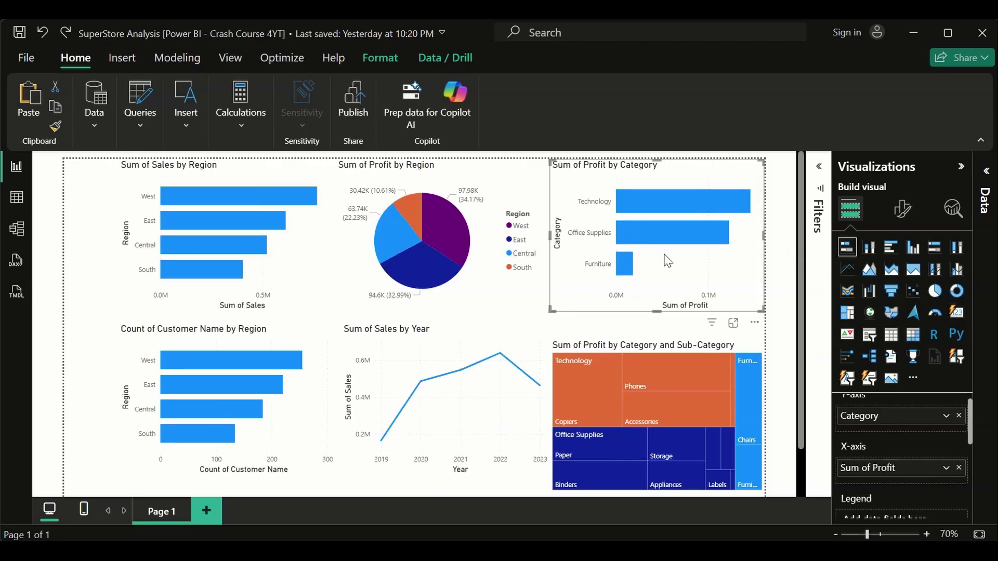
key(Delete)
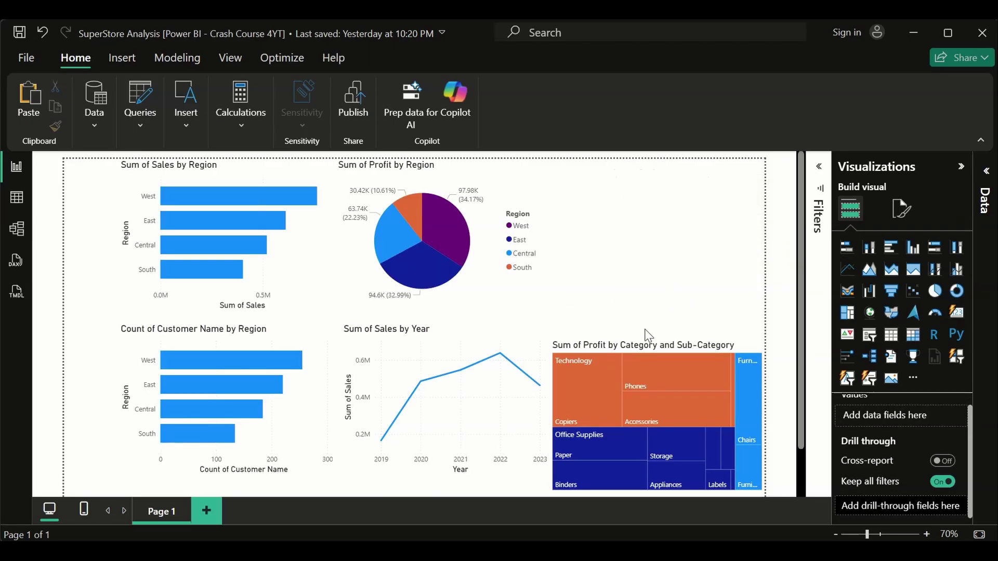
Add a card showing Profit above the treemap and shrink it to about half the treemap's width.
click(958, 314)
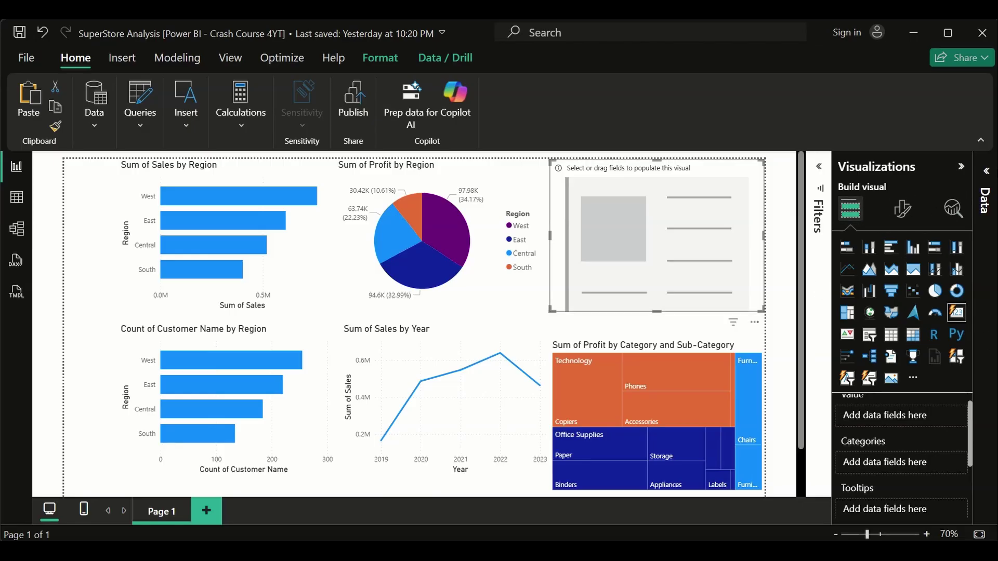
click(986, 170)
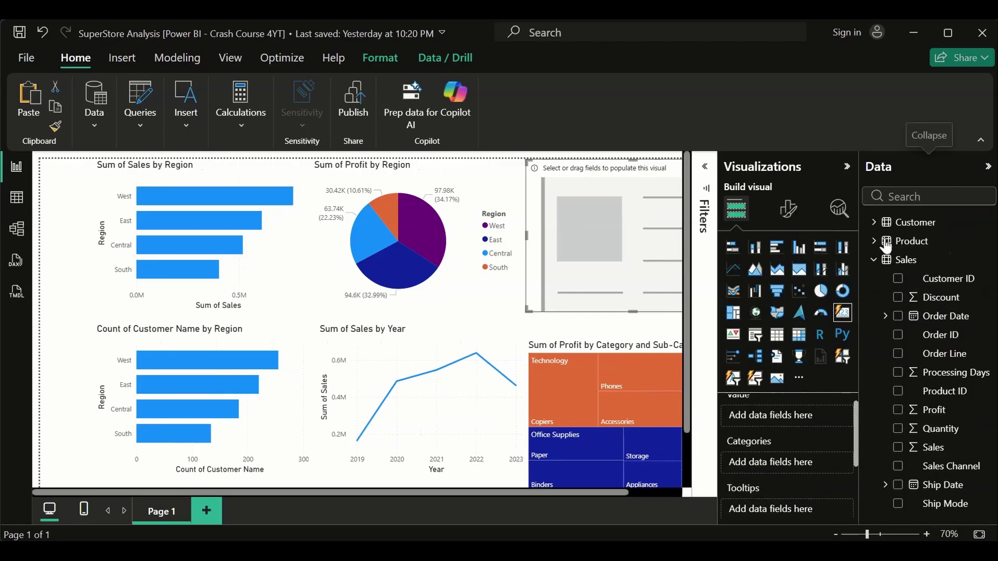
click(898, 410)
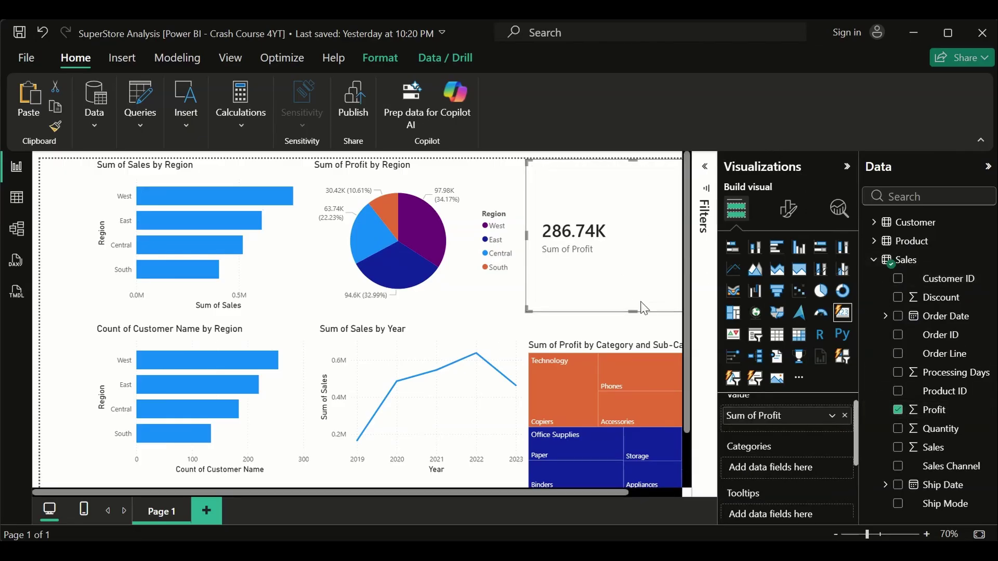
click(847, 167)
drag(661, 271, 655, 223)
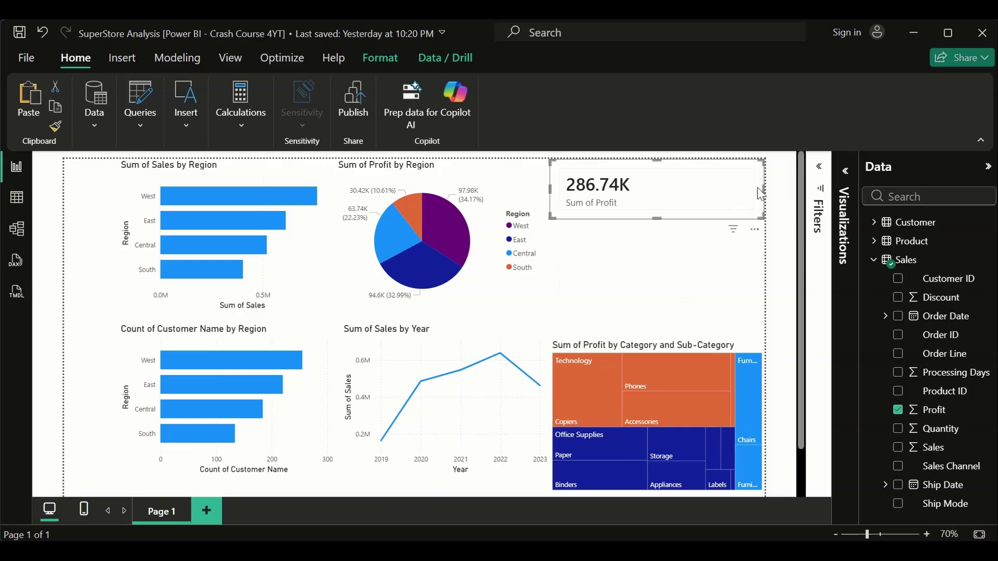
drag(757, 187, 656, 192)
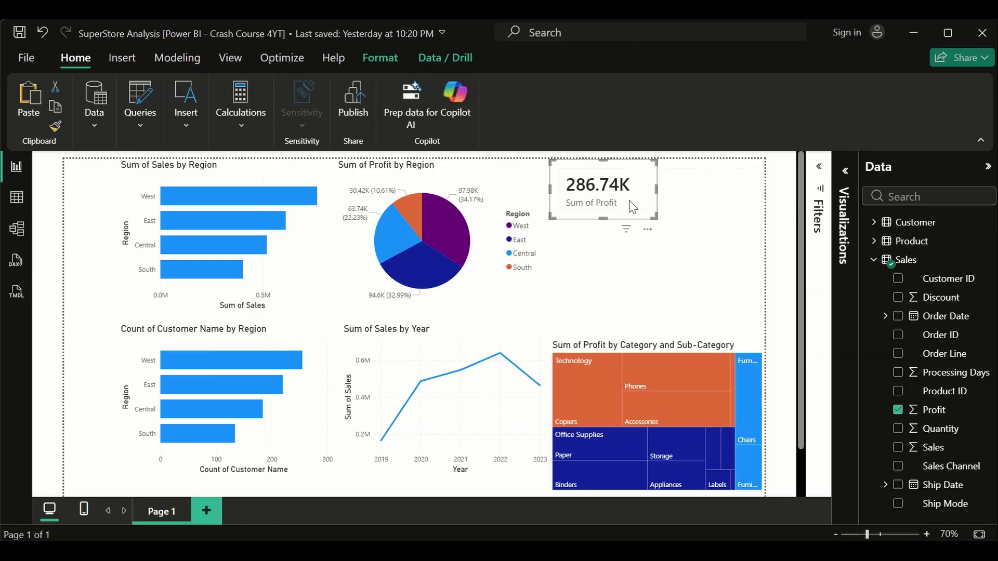
Duplicate the profit card, place the copy beside the original, and replace its value with Sales.
key(ctrl+c)
key(ctrl+v)
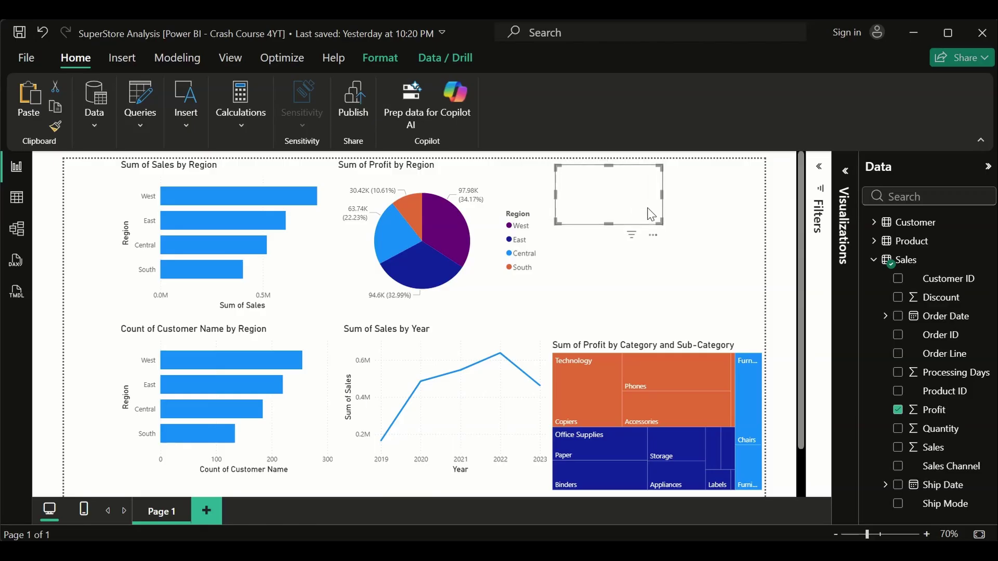
drag(633, 206, 763, 196)
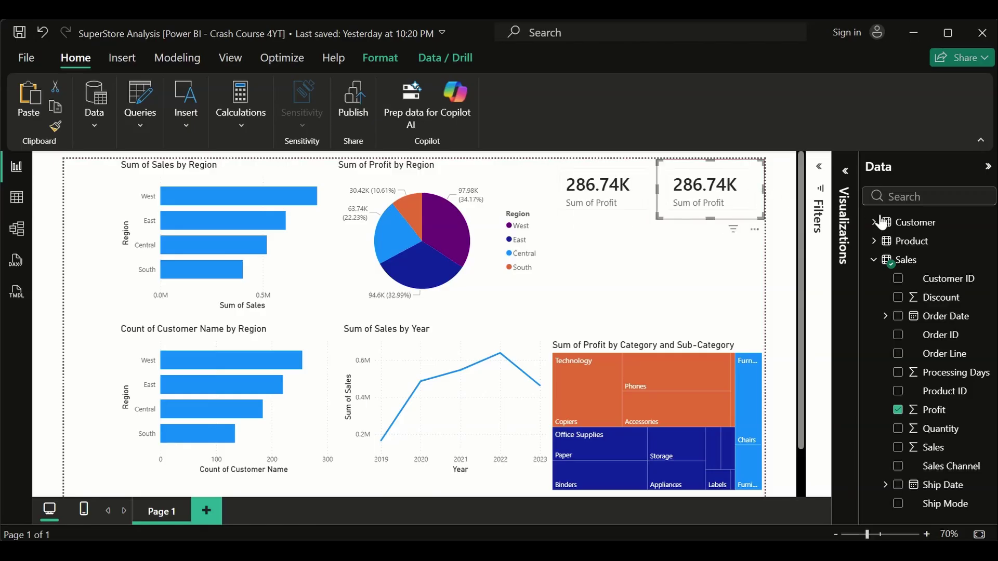
click(844, 185)
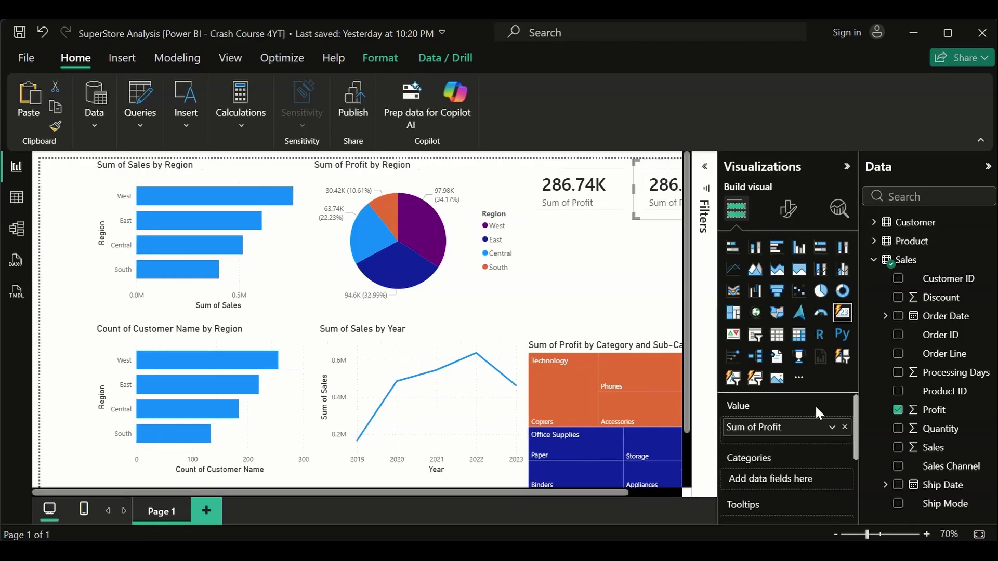
click(844, 427)
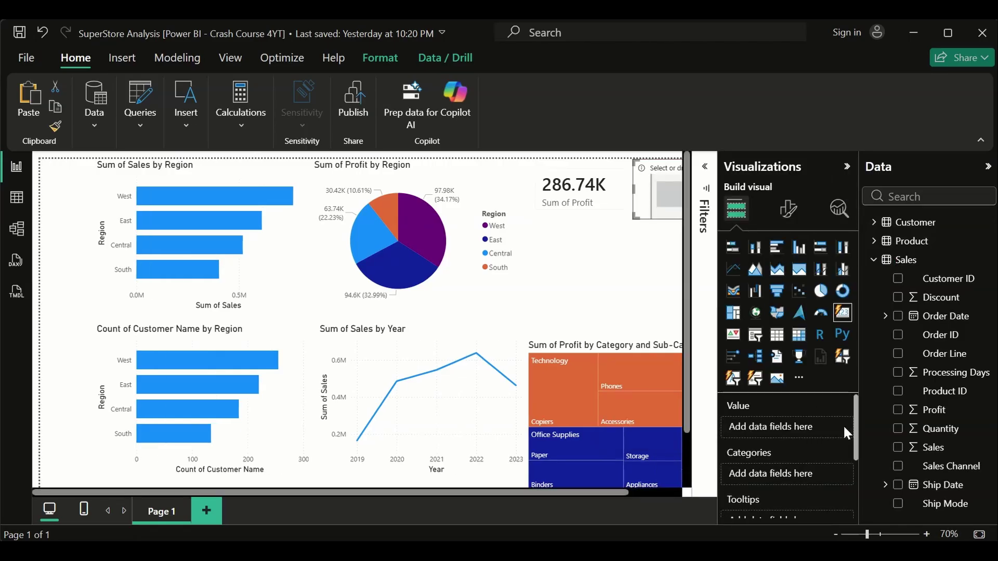
click(898, 448)
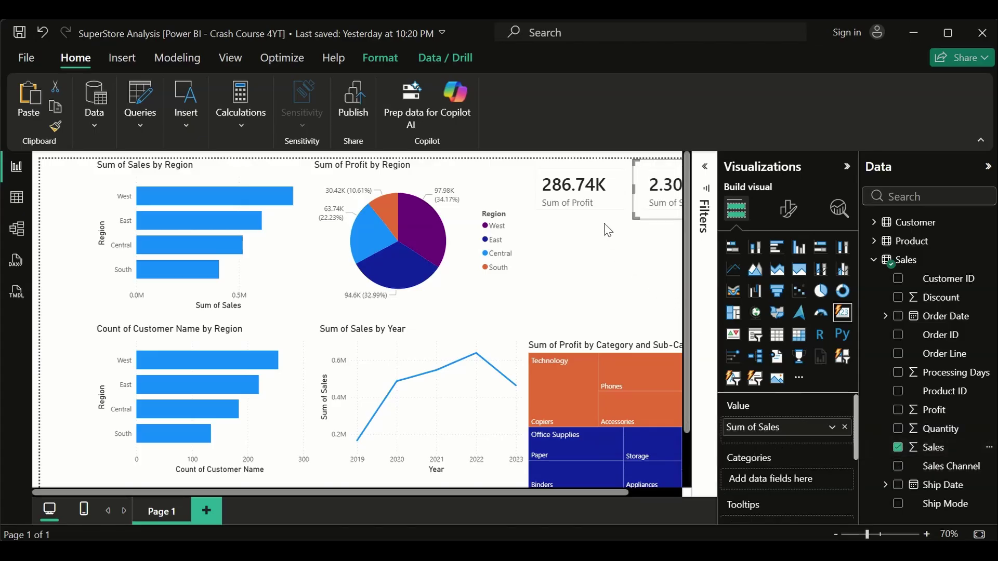
Paste another copy of the profit card below the original and replace its Profit field with Customer Name.
key(ctrl+v)
drag(593, 211, 595, 273)
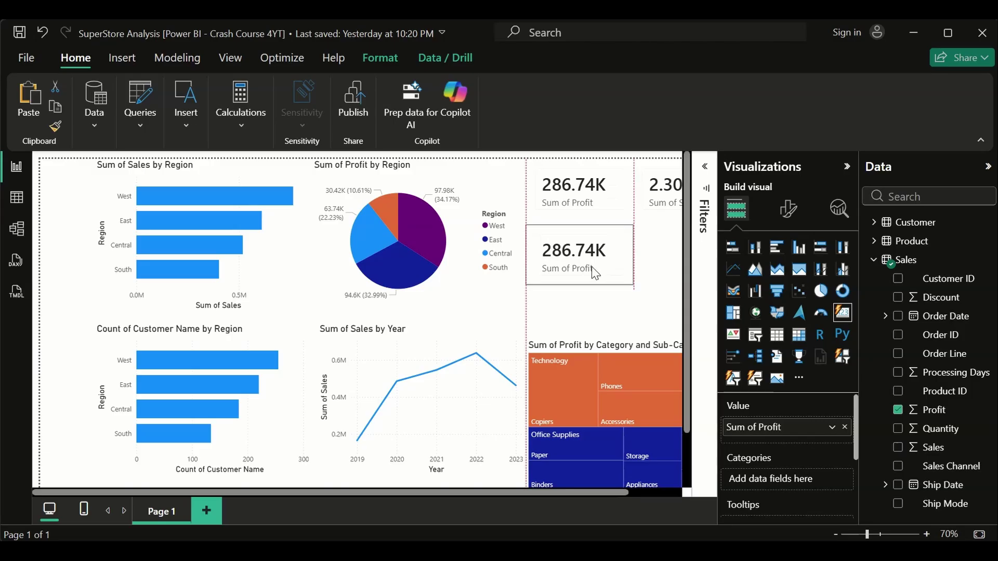
click(899, 411)
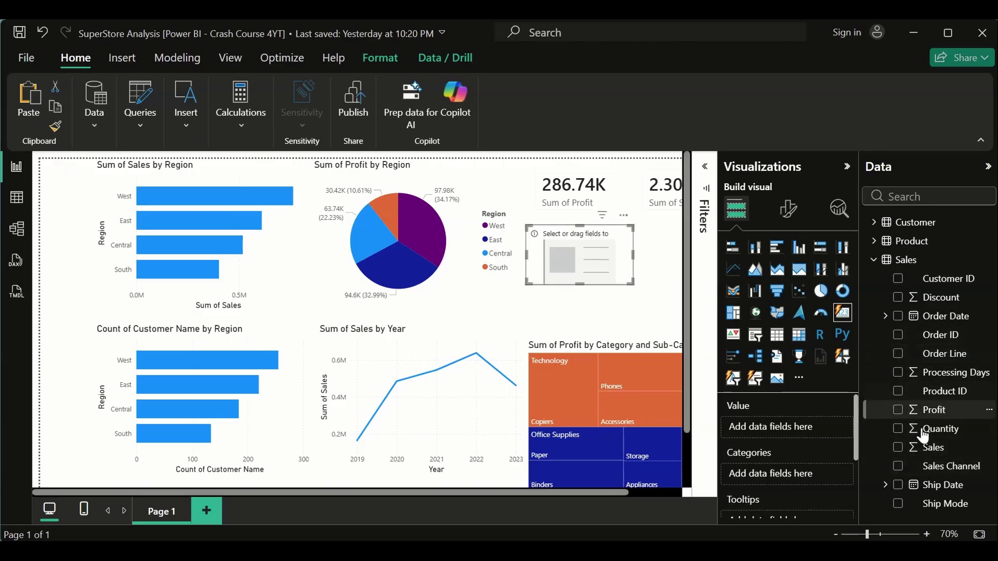
click(874, 260)
click(871, 225)
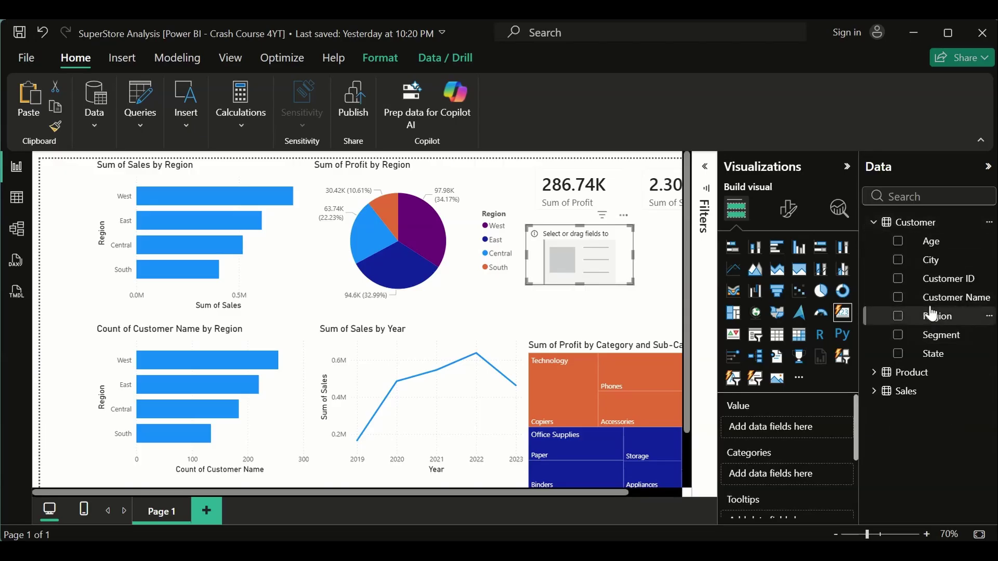
click(898, 298)
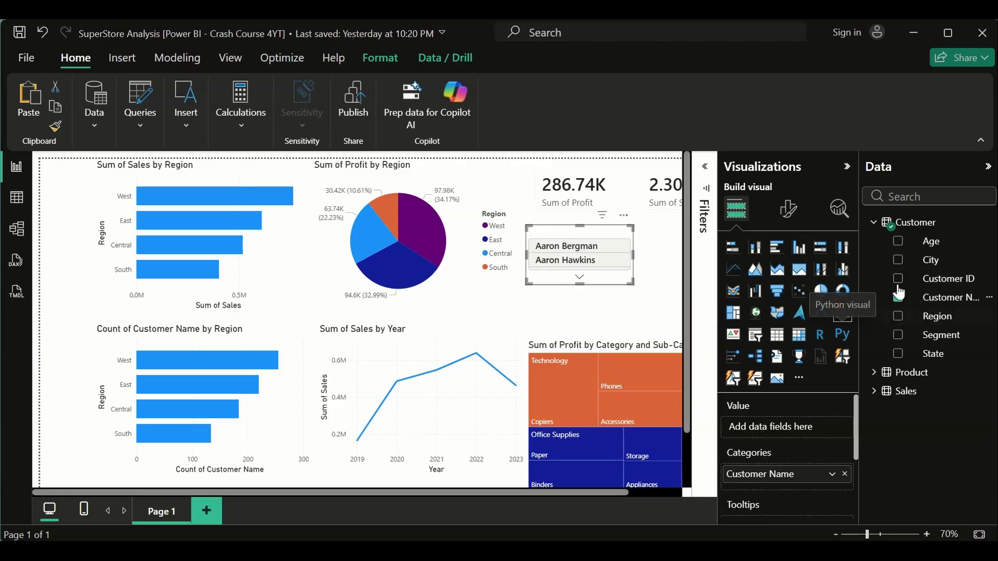
Collapse the data field list and move the new card's Customer Name field from Categories to Value.
click(987, 167)
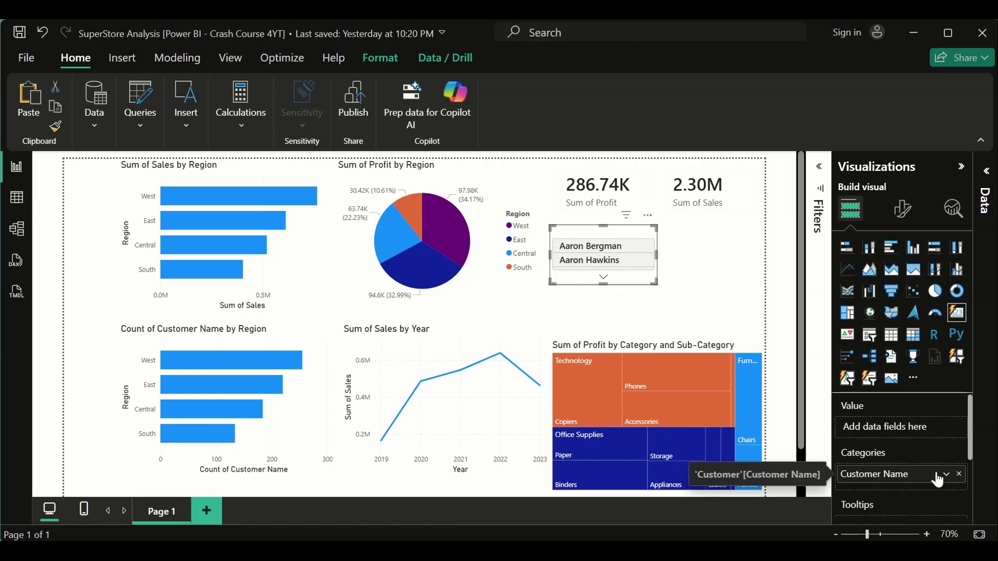
click(946, 475)
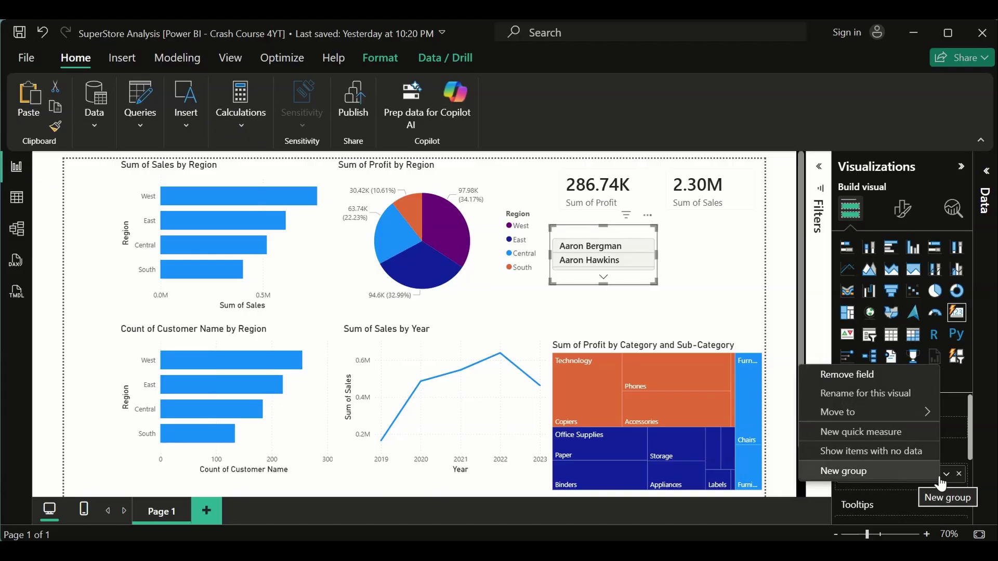
mouse_move(892, 413)
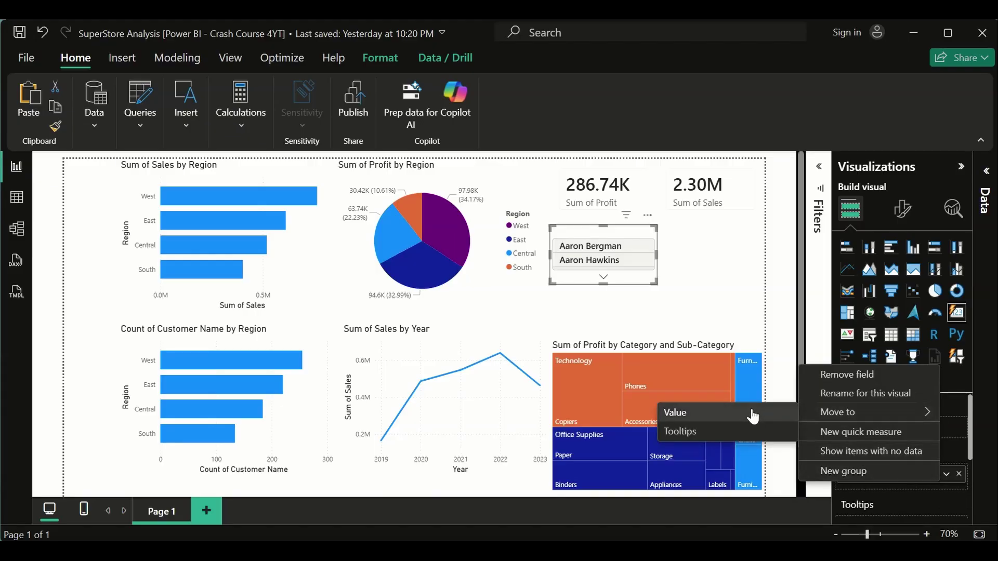
click(710, 413)
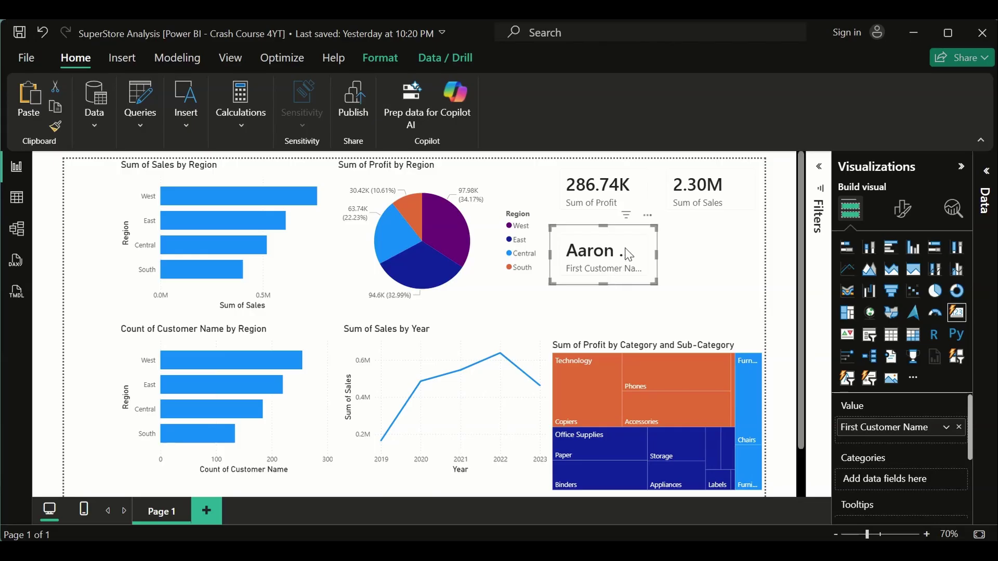
Summarize Customer Name in the card by Count and resize the card to match the width of the profit card above.
drag(656, 254, 758, 256)
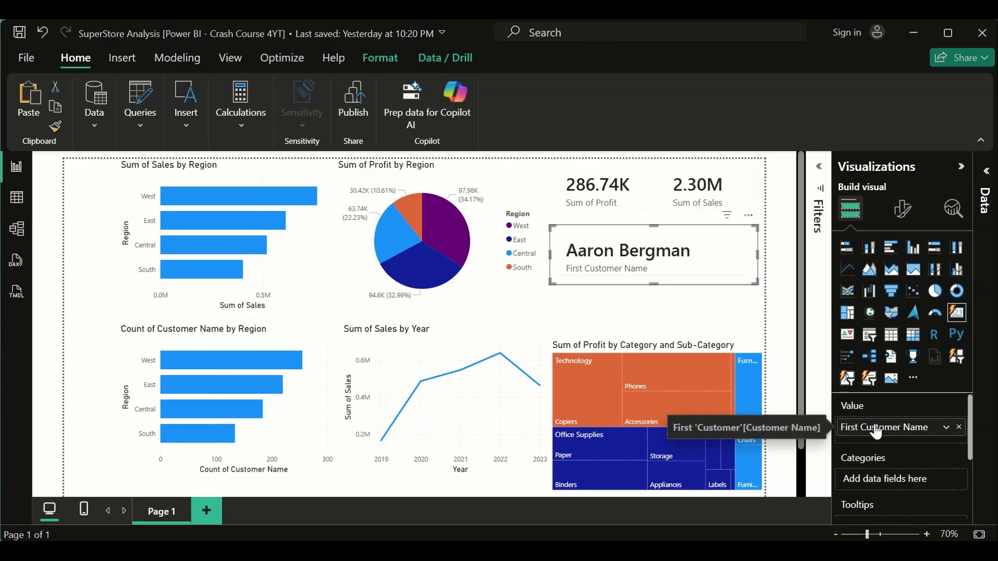
drag(753, 255, 709, 252)
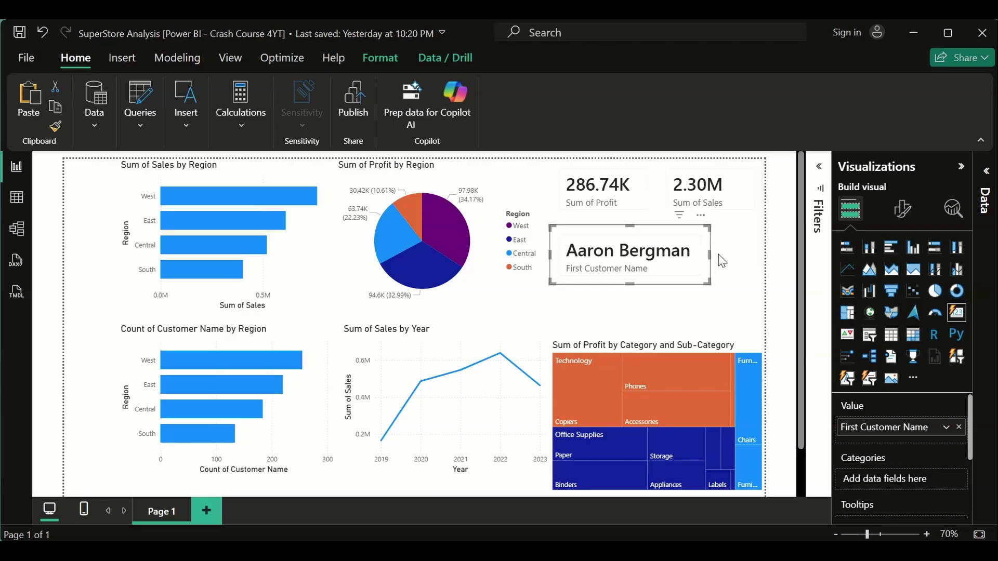
click(946, 427)
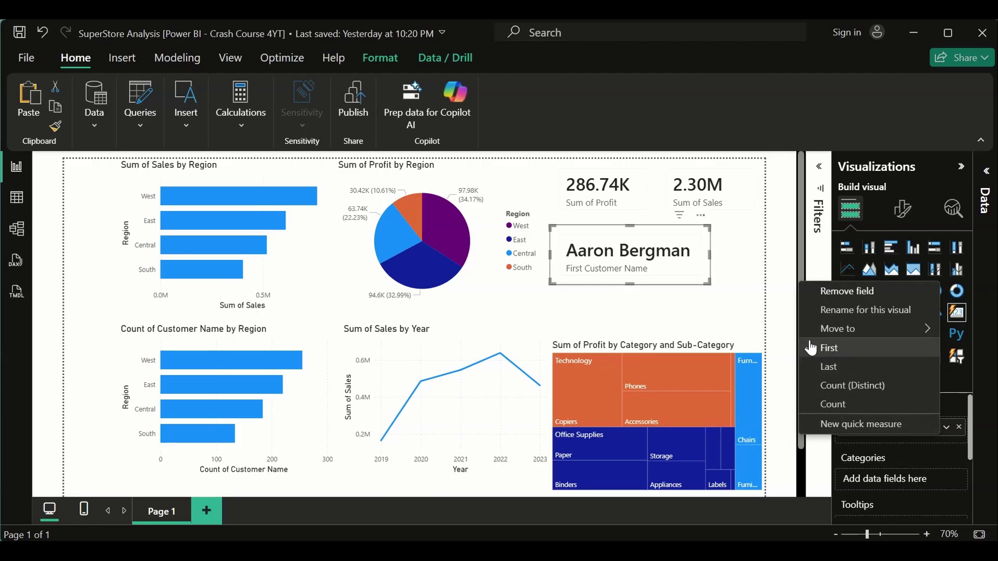
click(844, 405)
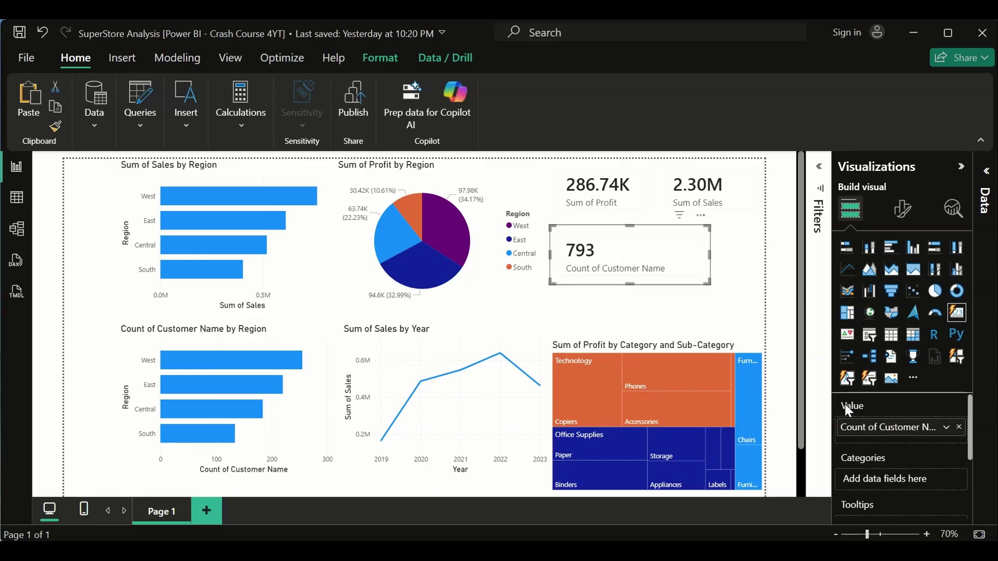
drag(710, 255, 660, 263)
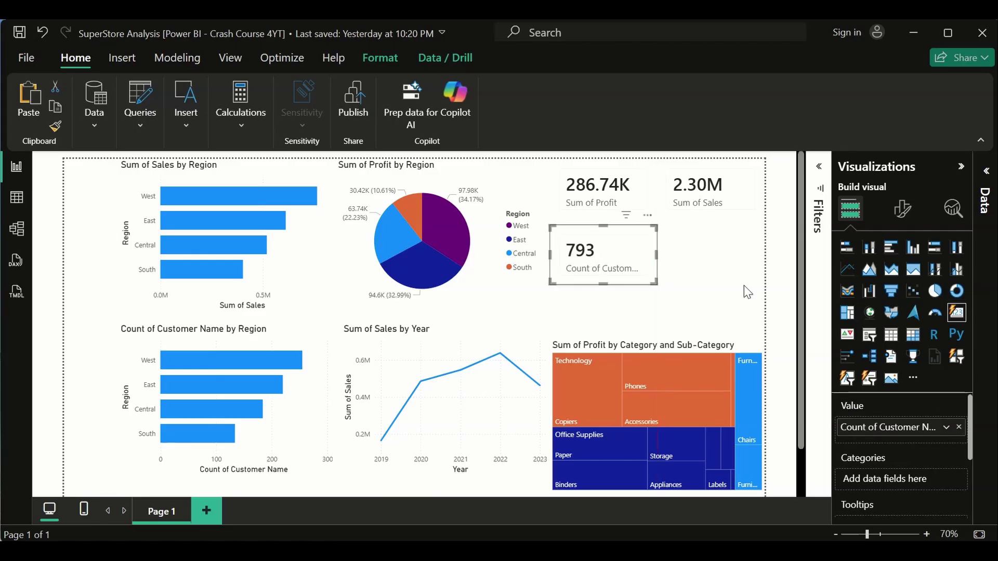
click(730, 269)
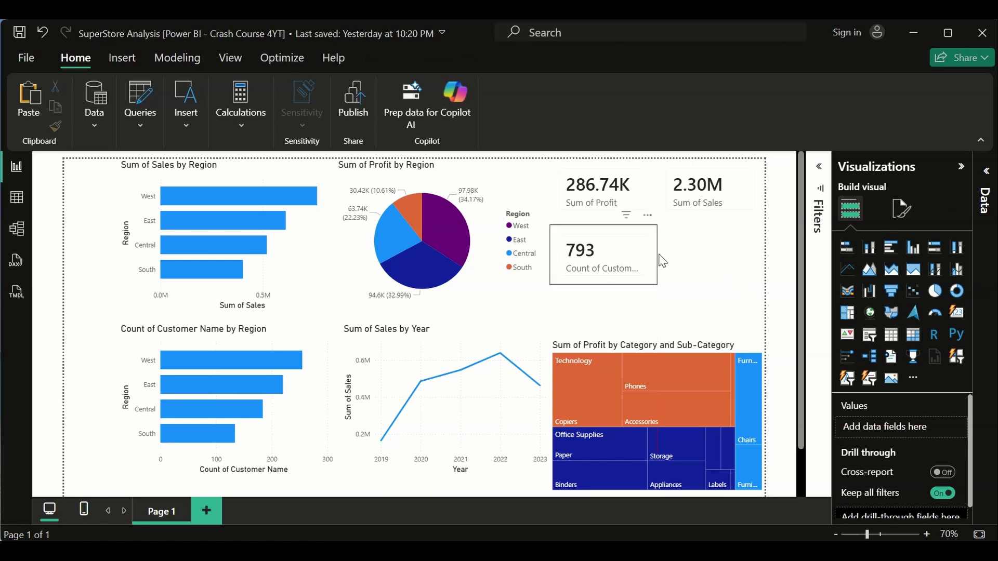
Widen the customer count card slightly beyond the width of the profit card above it.
click(656, 261)
drag(669, 263, 675, 266)
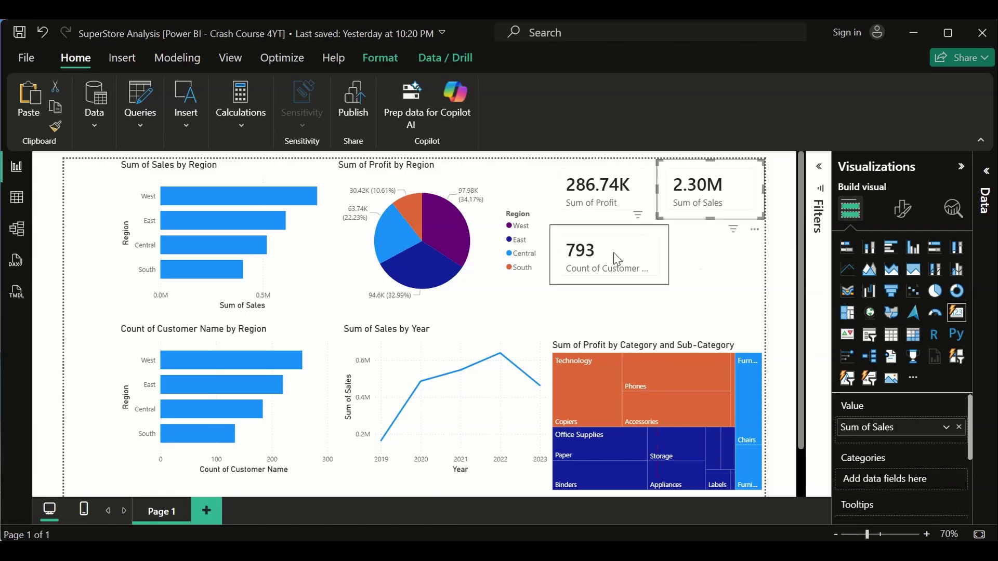
click(701, 264)
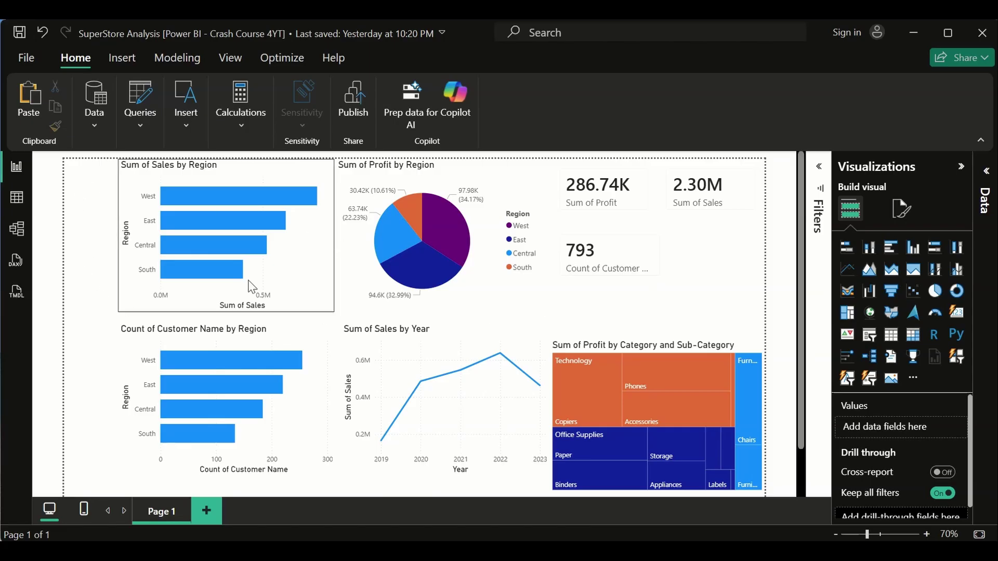
Move the sales-by-region and customer-count-by-region bar charts to the page's left edge, leaving a gap between them.
drag(191, 214, 126, 209)
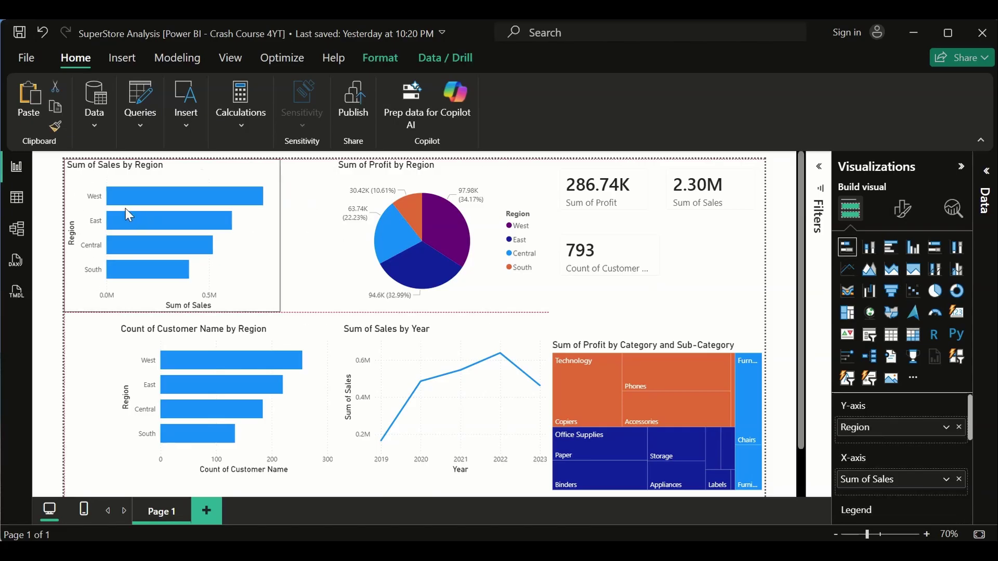
drag(209, 345, 142, 339)
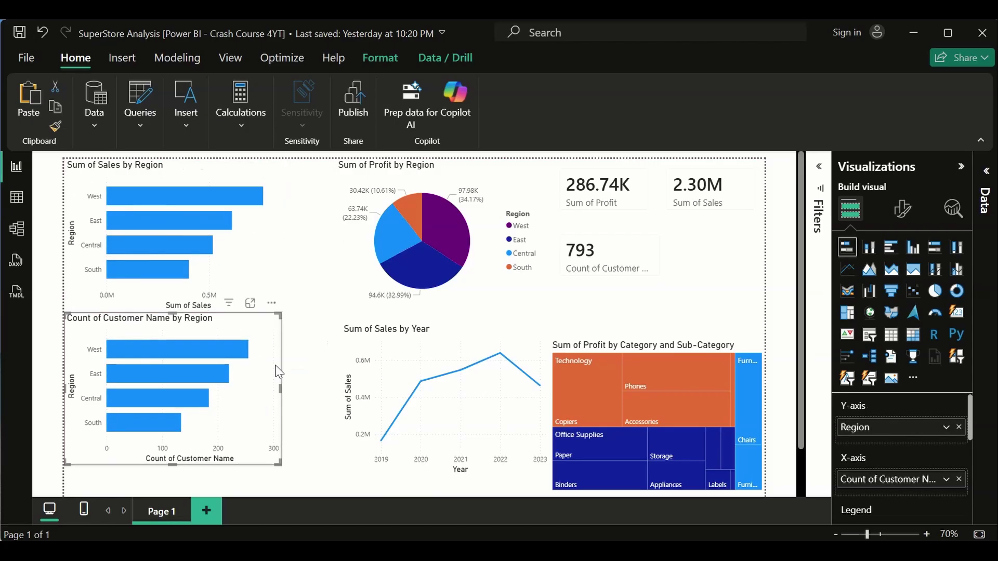
drag(278, 372, 211, 391)
Move the sales-by-year line chart closer to the bar charts, widen it toward the treemap, and raise the treemap level with it.
click(376, 394)
drag(375, 394, 296, 400)
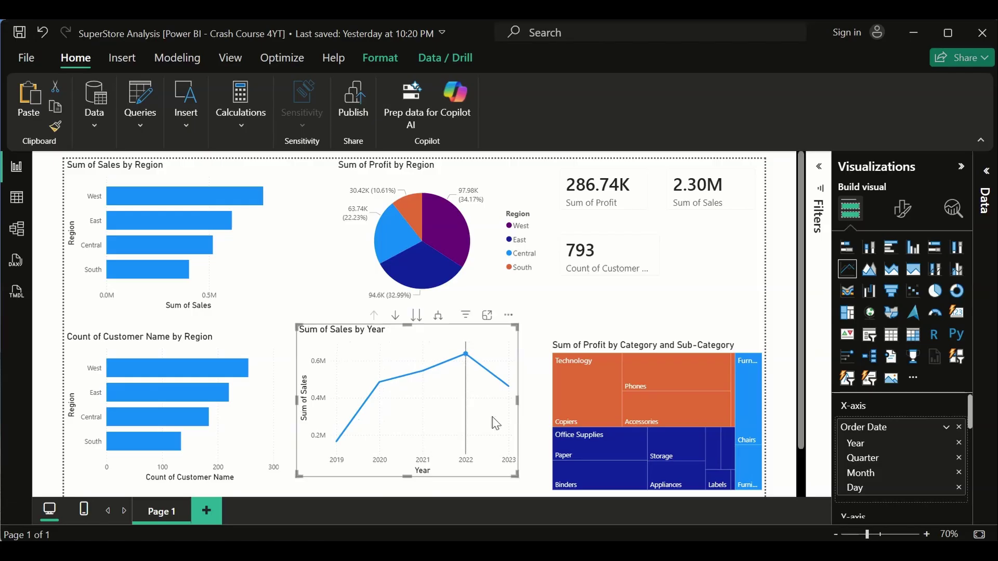
drag(518, 402, 540, 413)
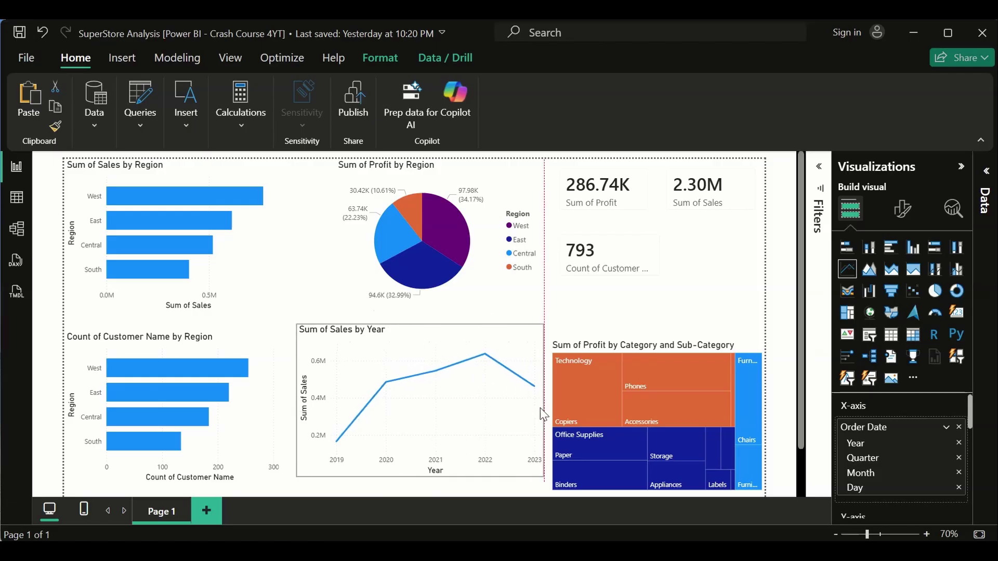
drag(626, 411, 626, 395)
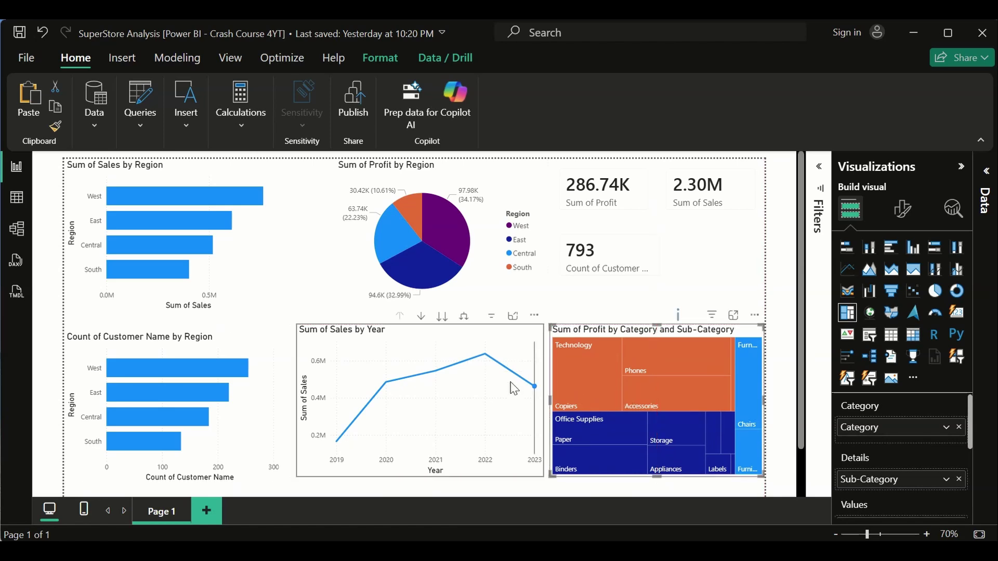
Align the profit pie chart with the line chart's left edge and shift the profit and customer count cards toward the pie chart.
drag(429, 236, 404, 232)
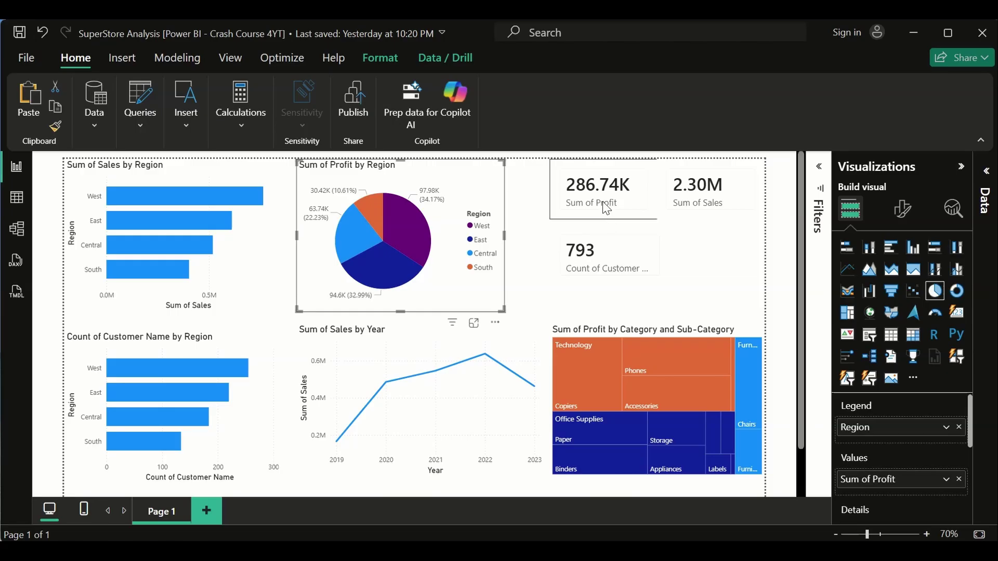
mouse_move(580, 207)
mouse_down()
mouse_move(572, 202)
mouse_move(590, 208)
mouse_up()
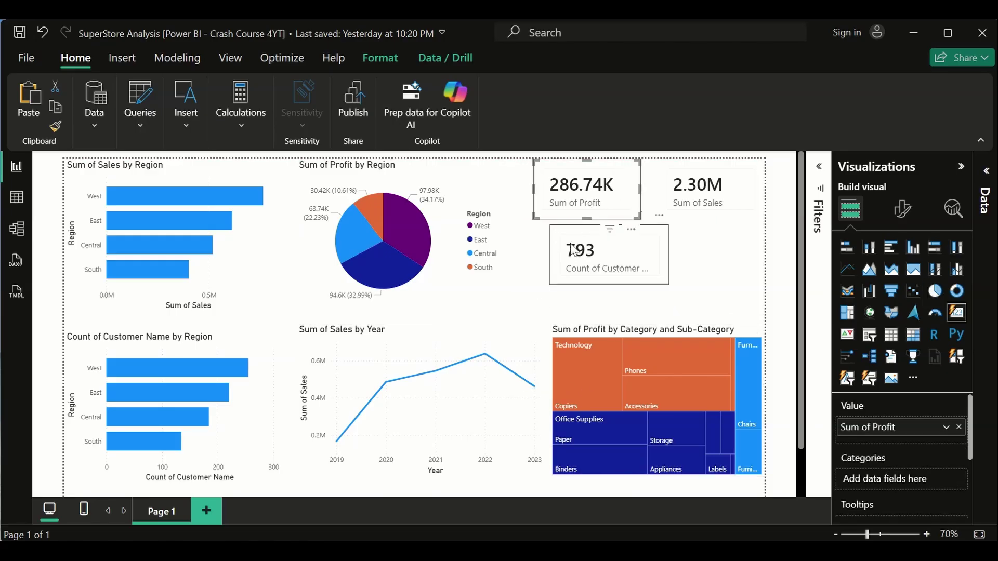
drag(564, 258, 564, 266)
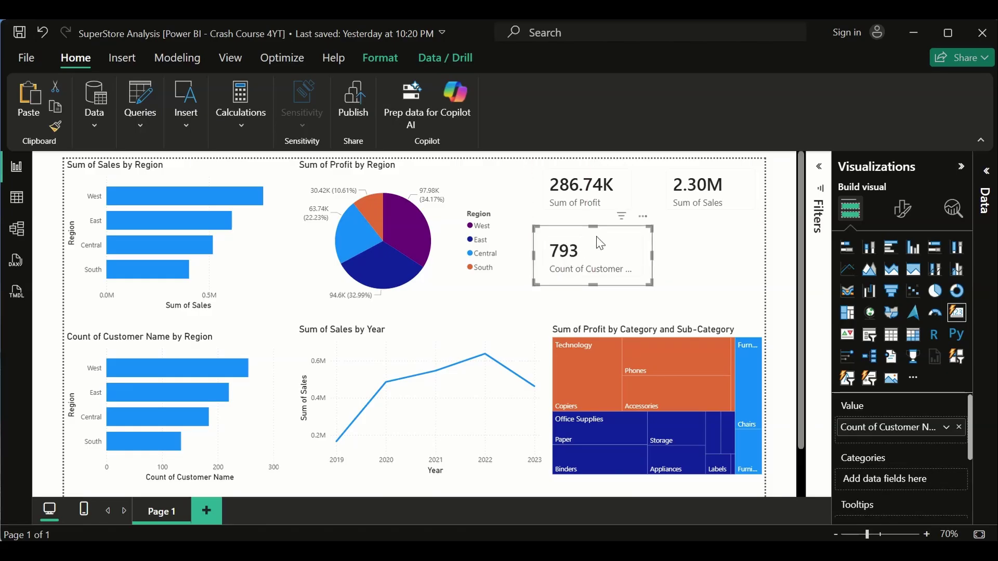
click(704, 289)
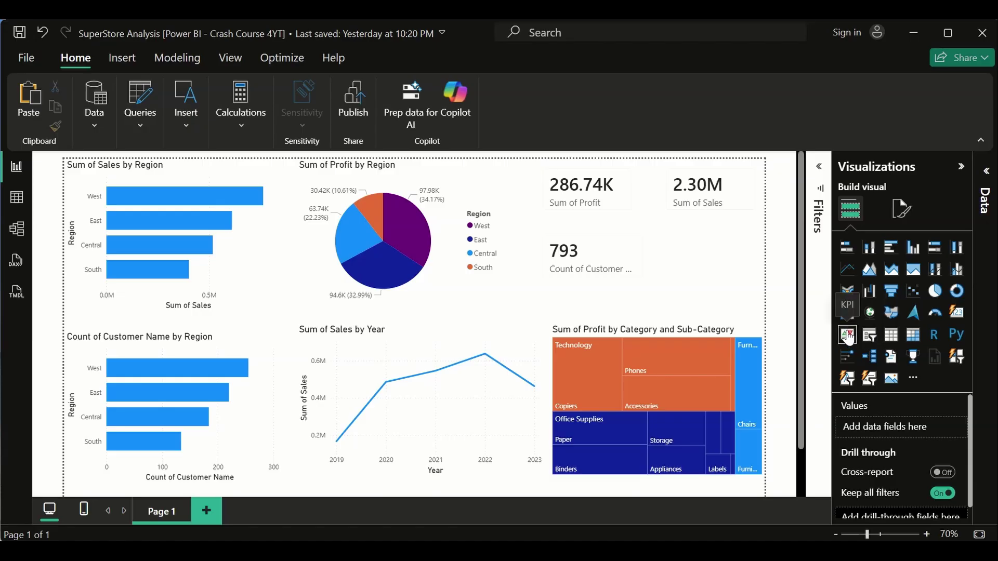
Add a slicer below the sales card and assign it the Segment field from the Customer table.
drag(870, 339, 733, 279)
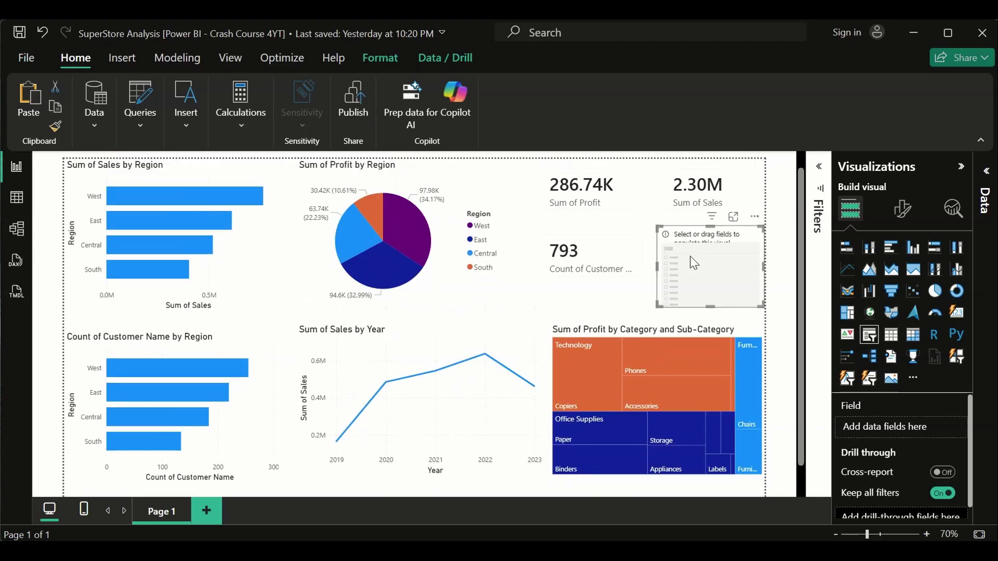
click(985, 175)
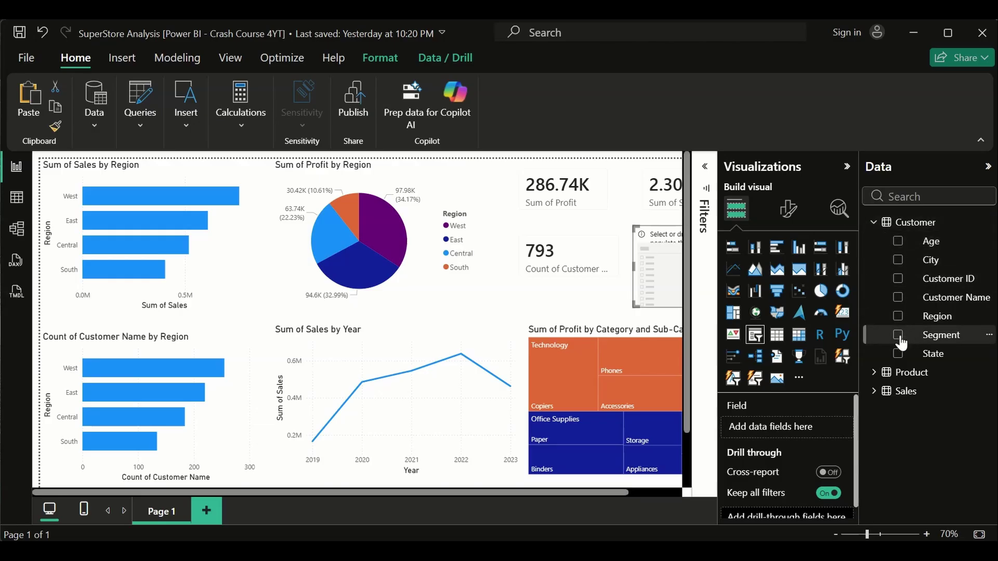
click(898, 335)
click(988, 166)
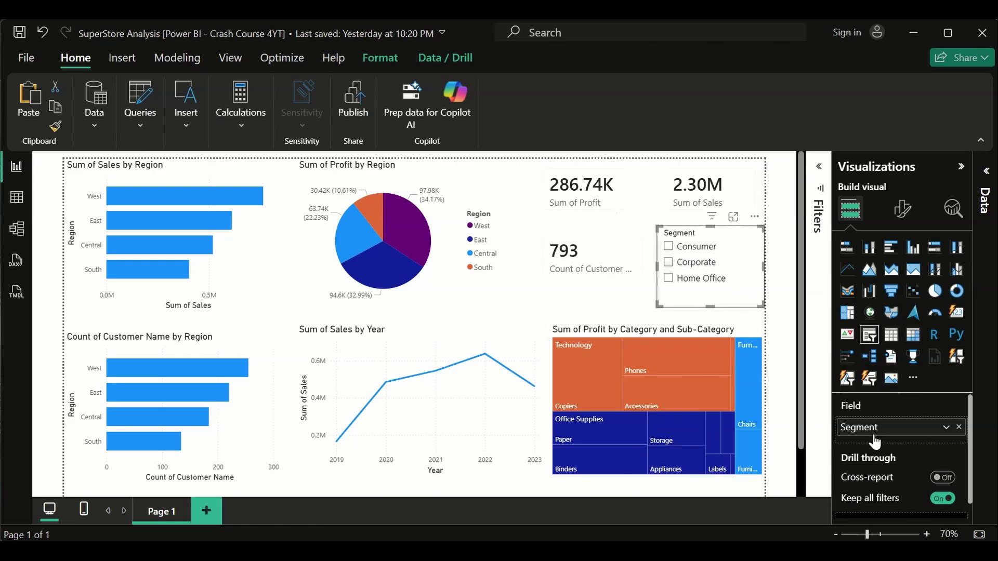
Filter the report by Consumer, Corporate and Home Office in turn with the Segment slicer, and clear the selection.
click(670, 248)
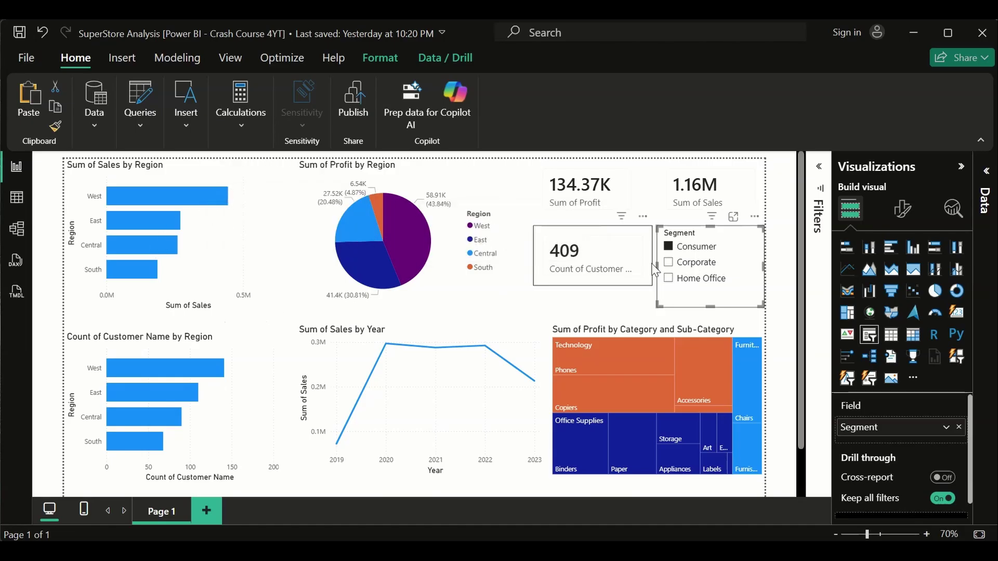
click(669, 264)
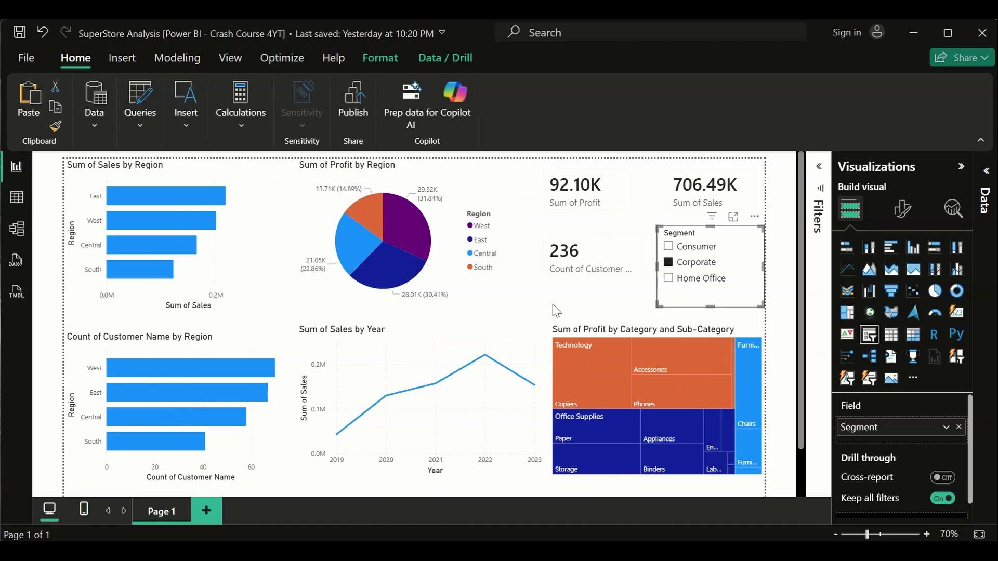
click(671, 280)
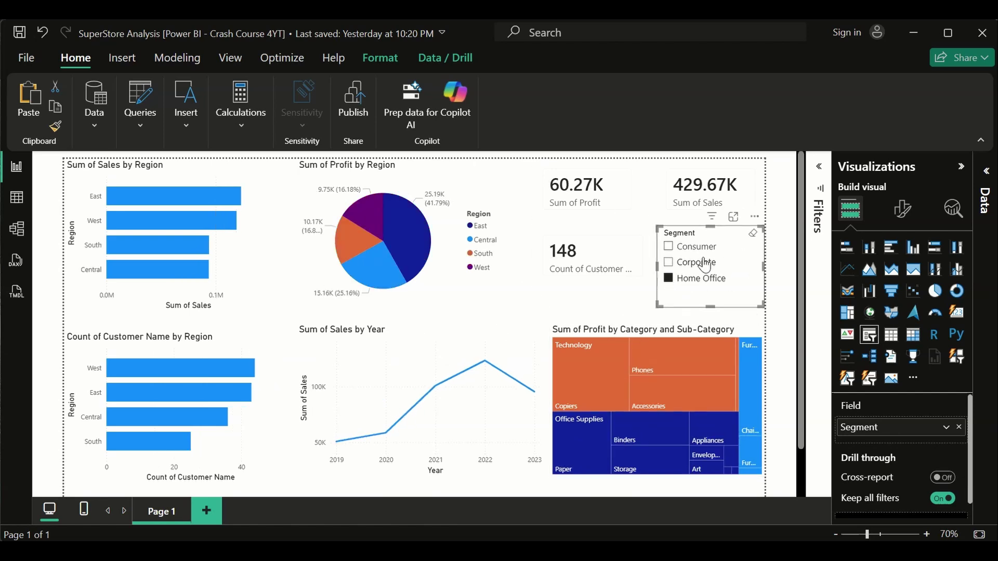
click(752, 237)
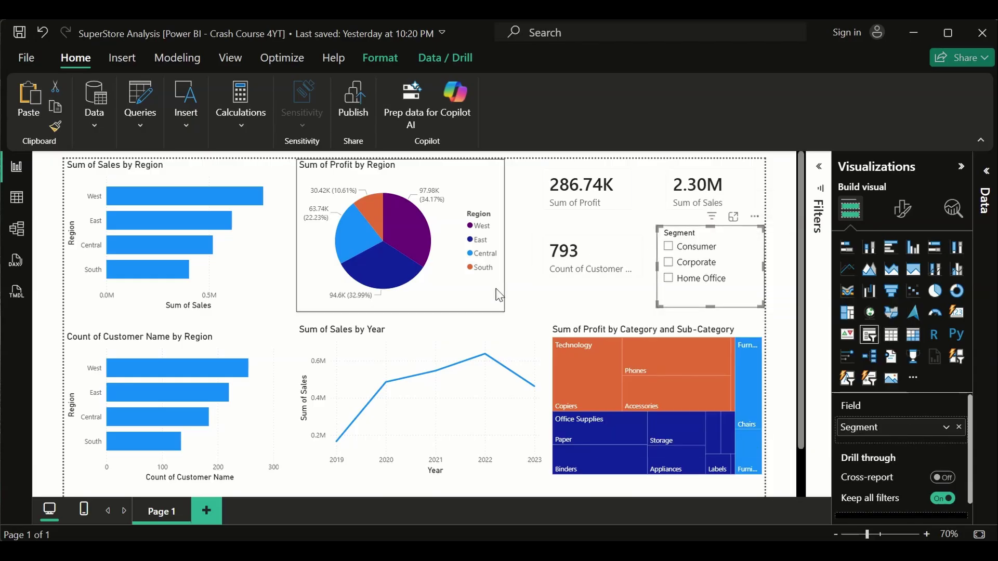
click(515, 310)
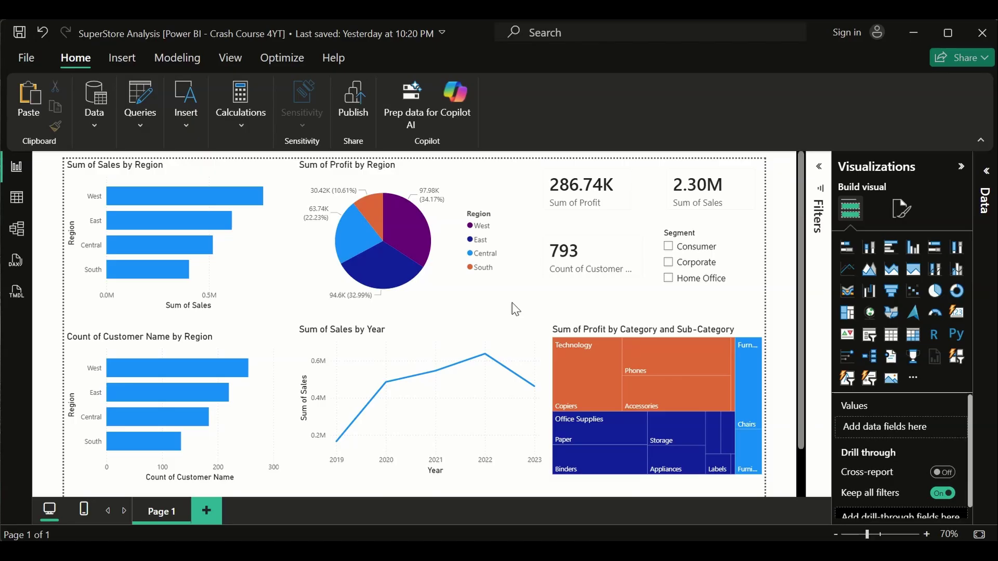
click(477, 184)
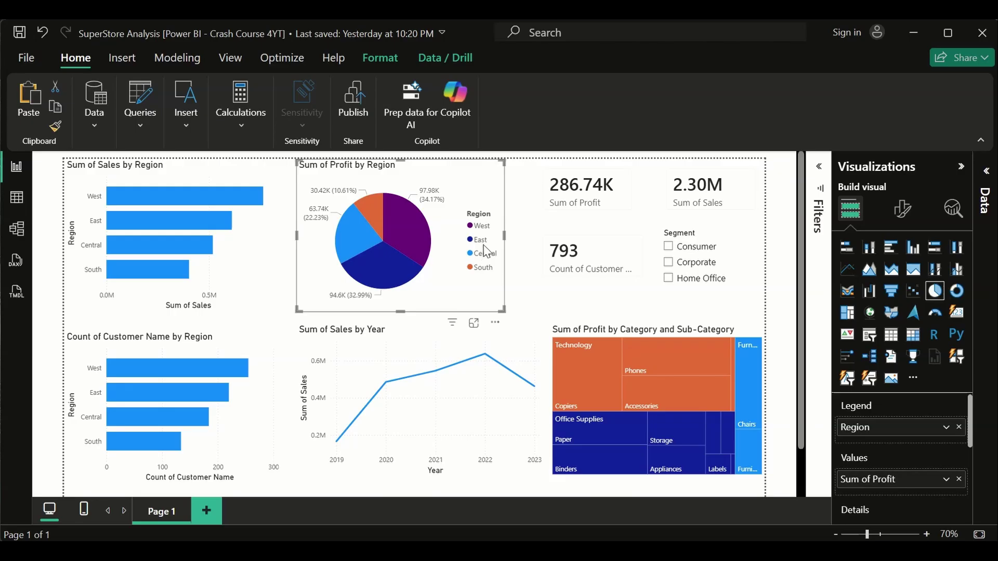
scroll(494, 245, down, 2)
scroll(499, 243, up, 2)
click(273, 267)
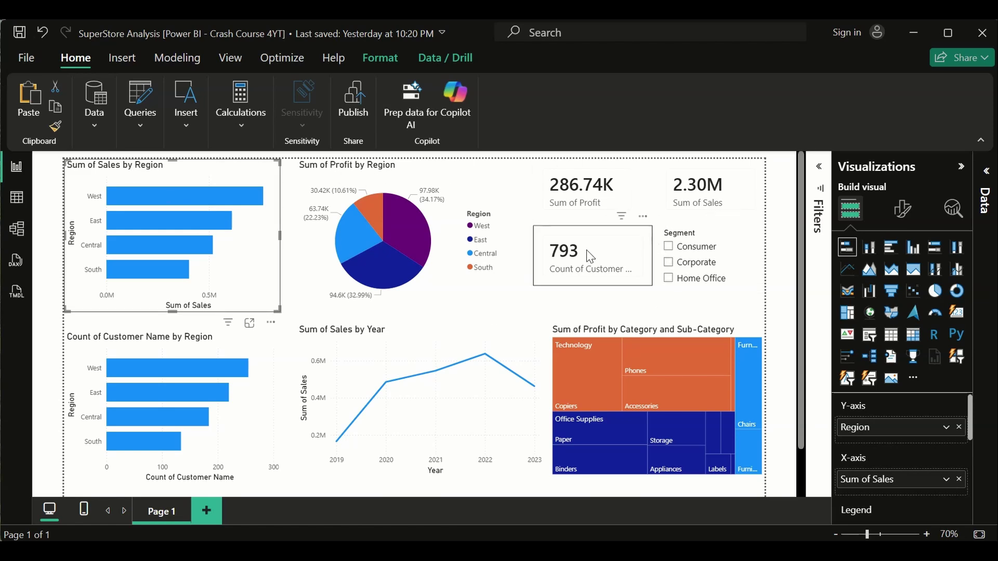
click(512, 347)
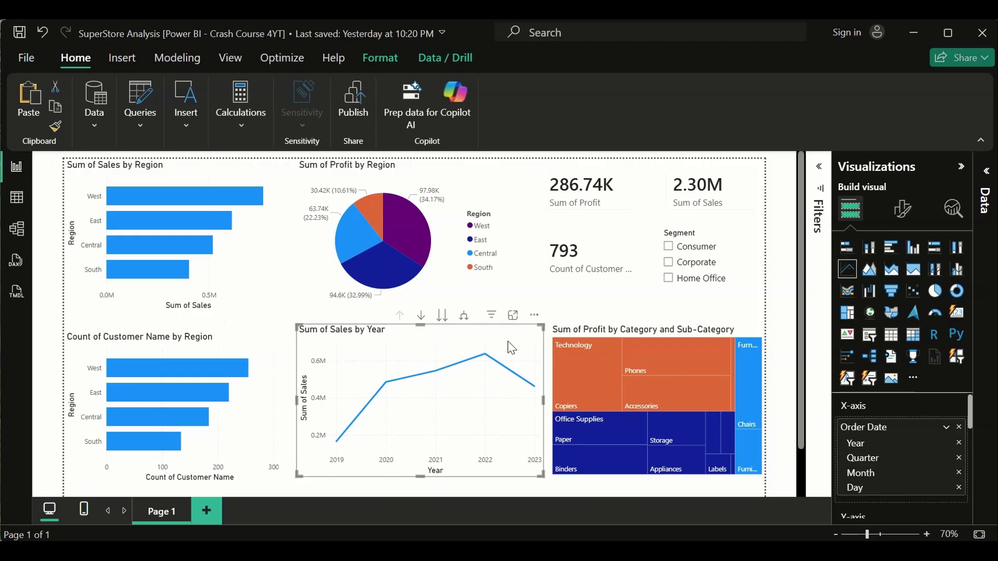